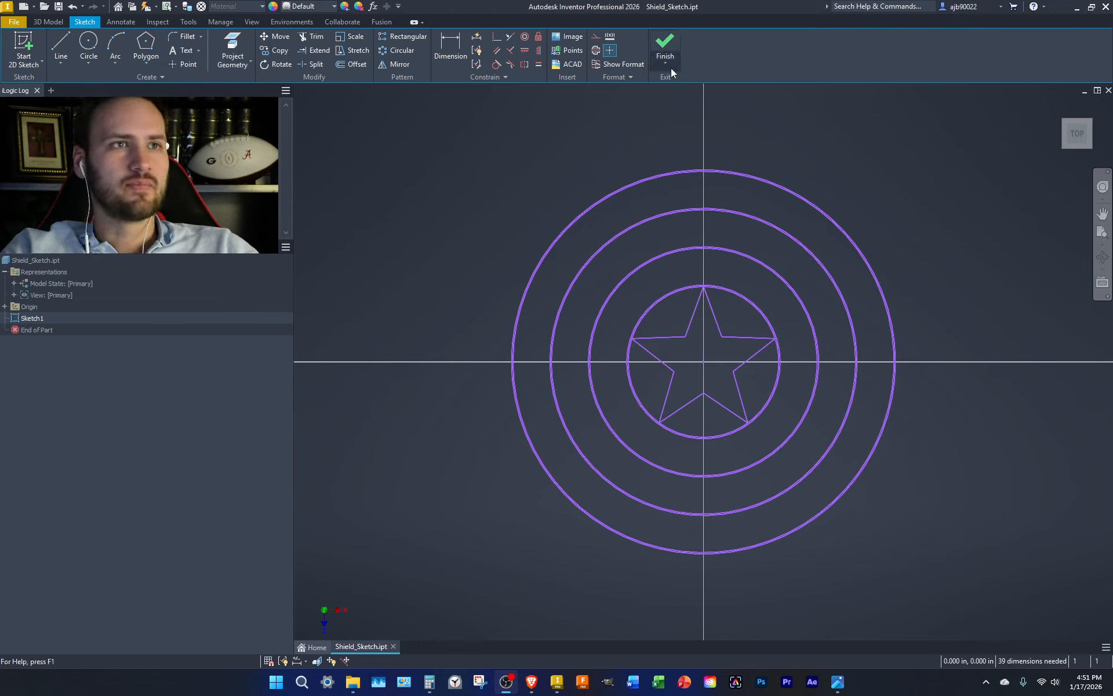
mouse_move(967, 236)
left_mouse_down()
mouse_move(765, 296)
mouse_move(767, 311)
left_mouse_up()
key("Escape")
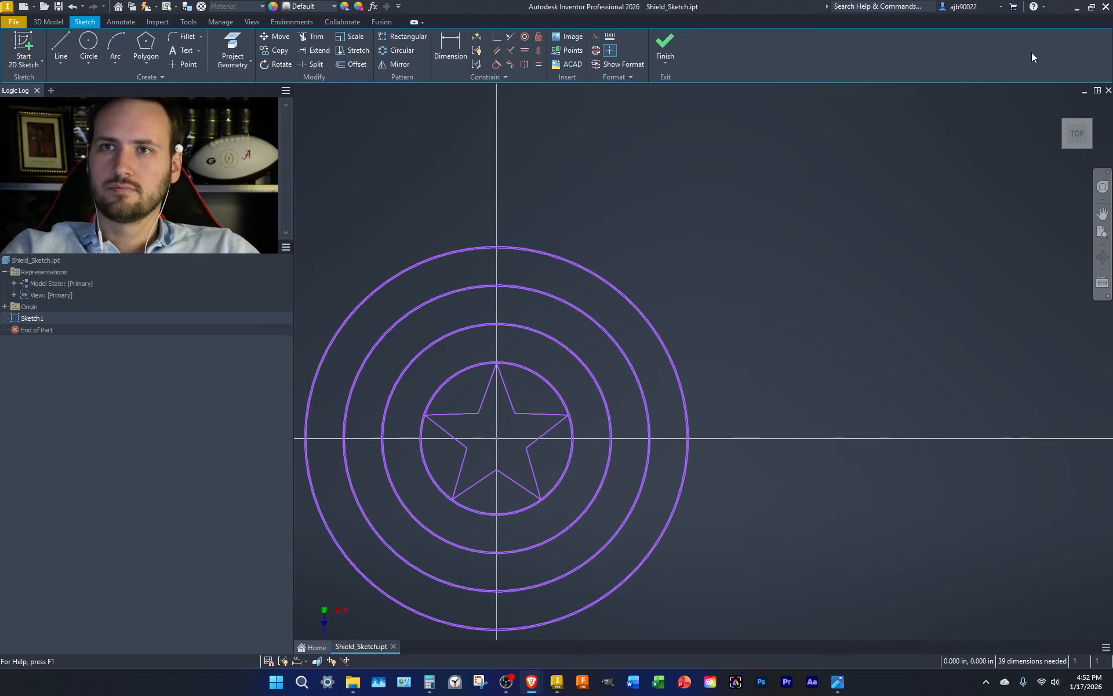
key("F2")
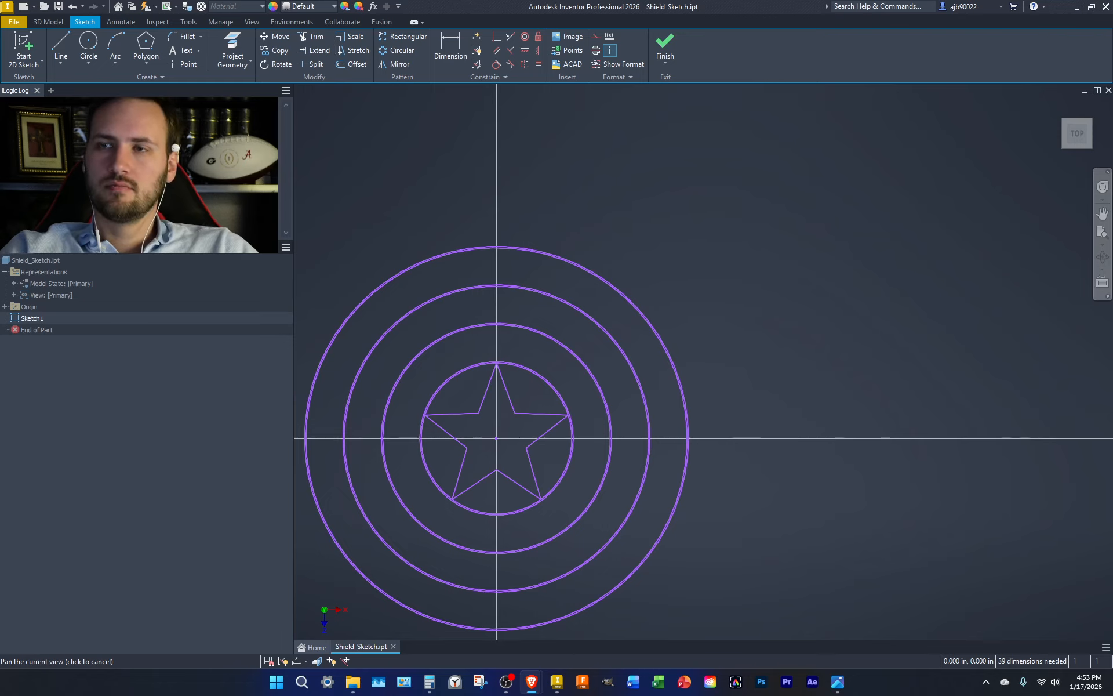
key("Escape")
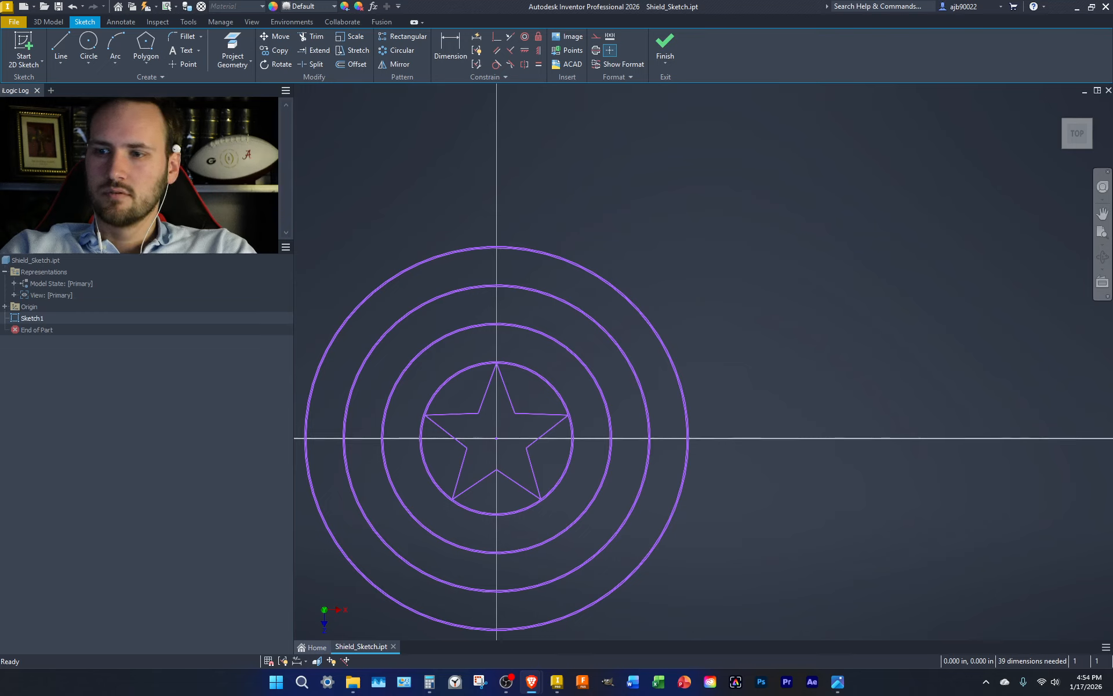
- Switch to Calculator and add 0.0625 and 0.015625
key("alt+Tab")
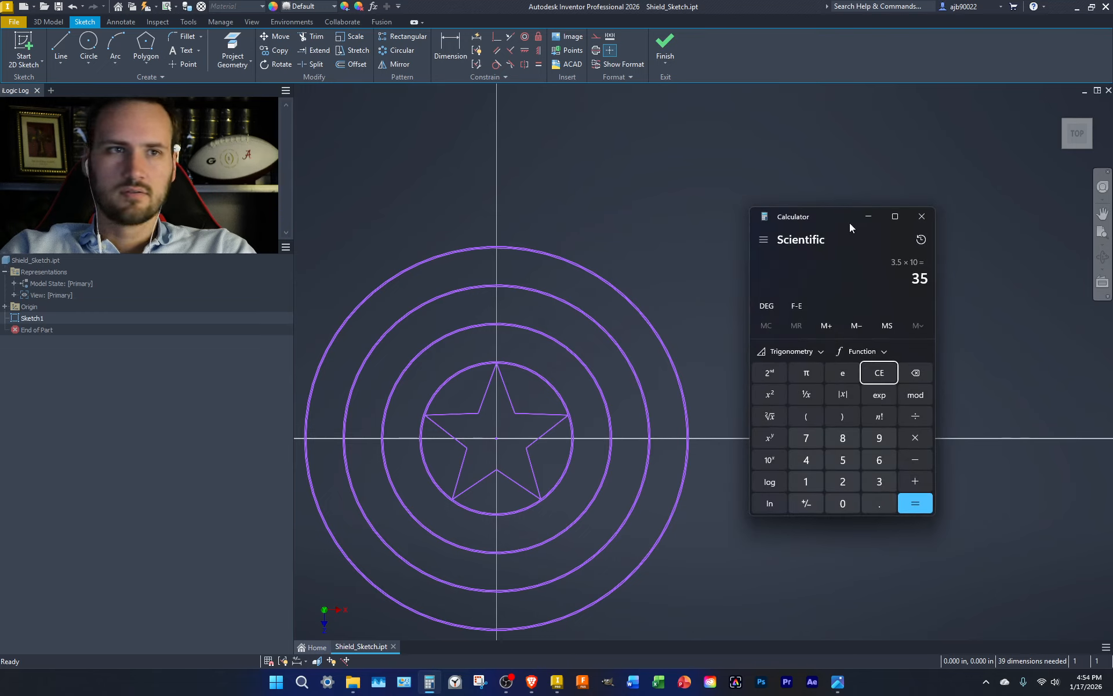
key("alt+Tab")
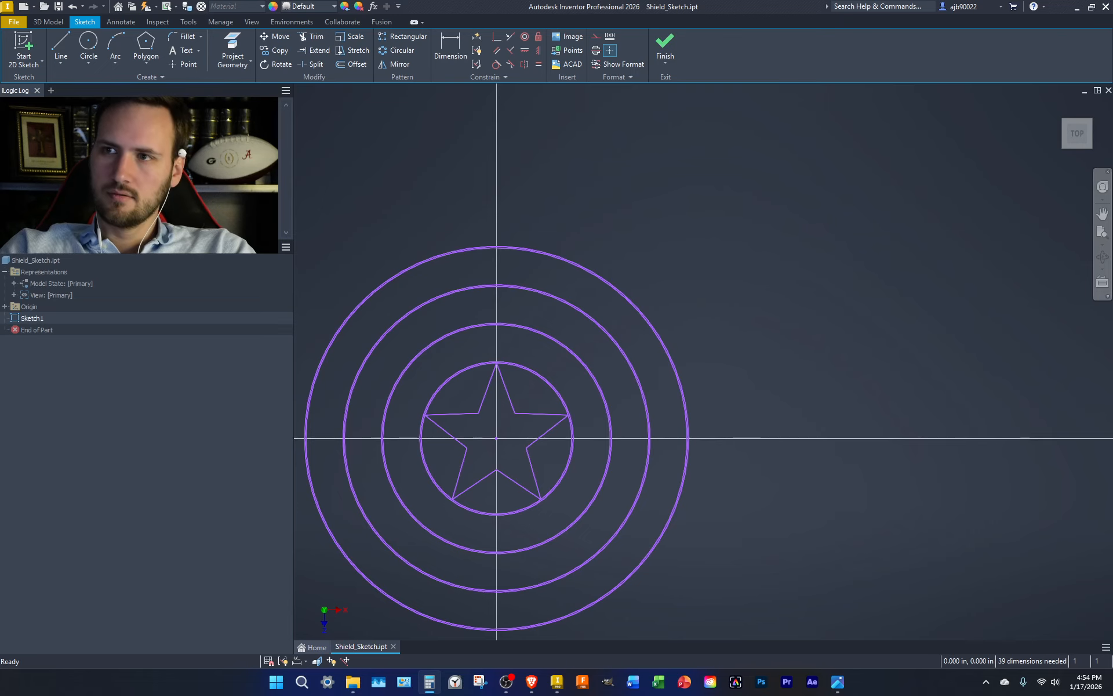
key("alt+Tab")
mouse_move(468, 211)
left_mouse_down()
mouse_move(639, 193)
mouse_move(689, 206)
left_mouse_up()
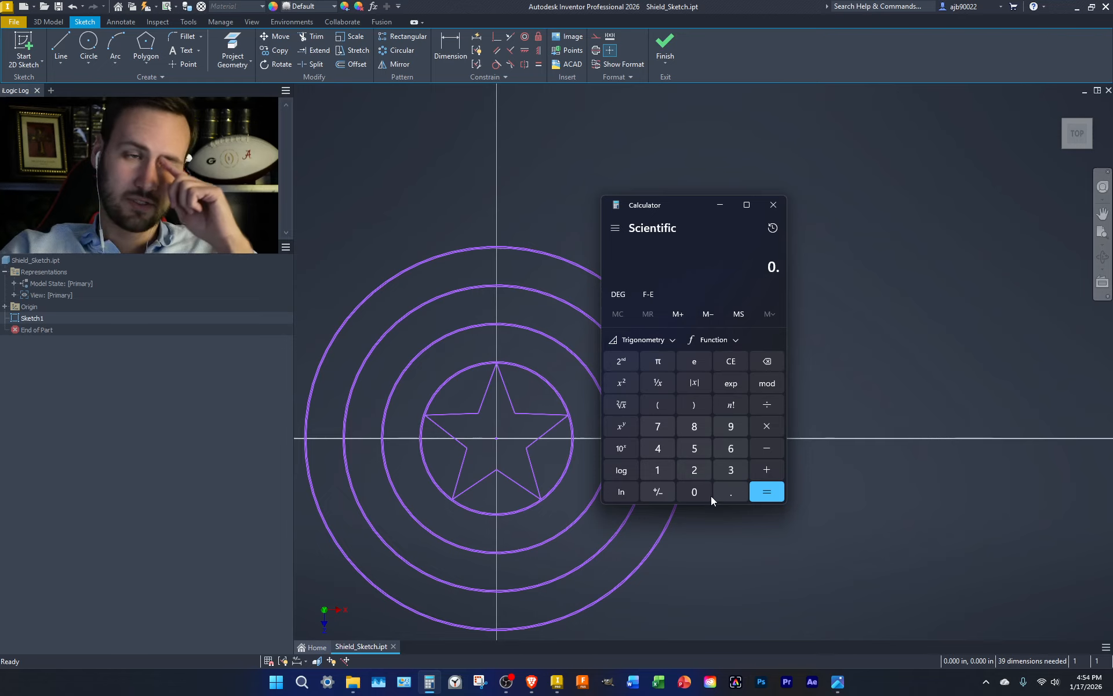
type("0.0625 + ")
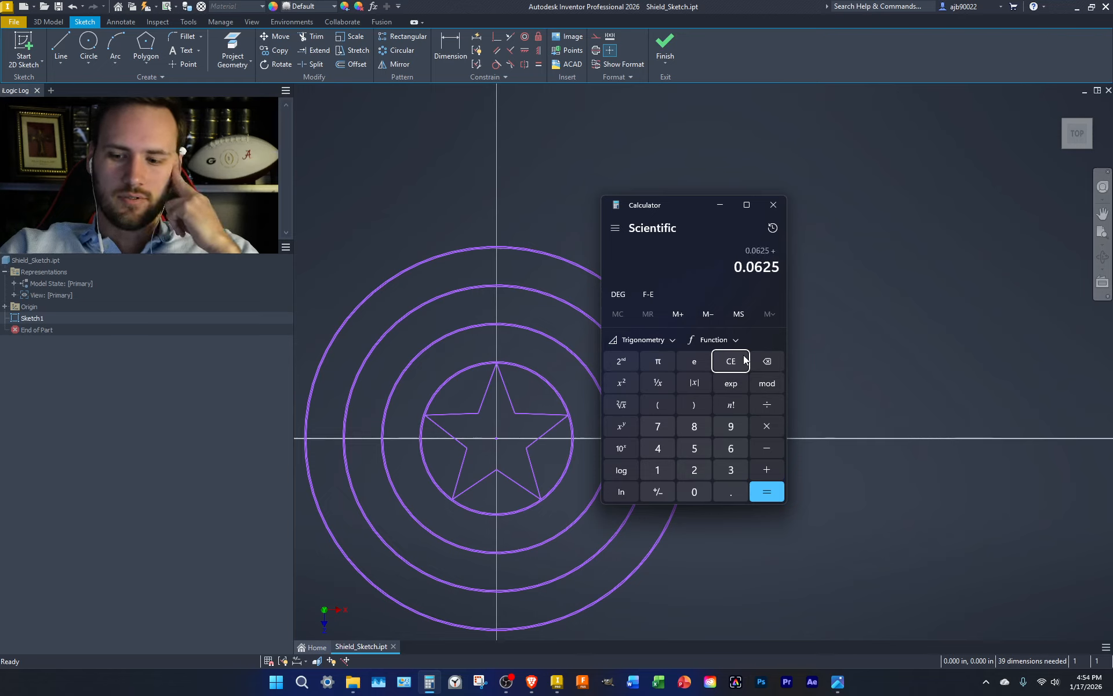
type("0.015625")
key("Return")
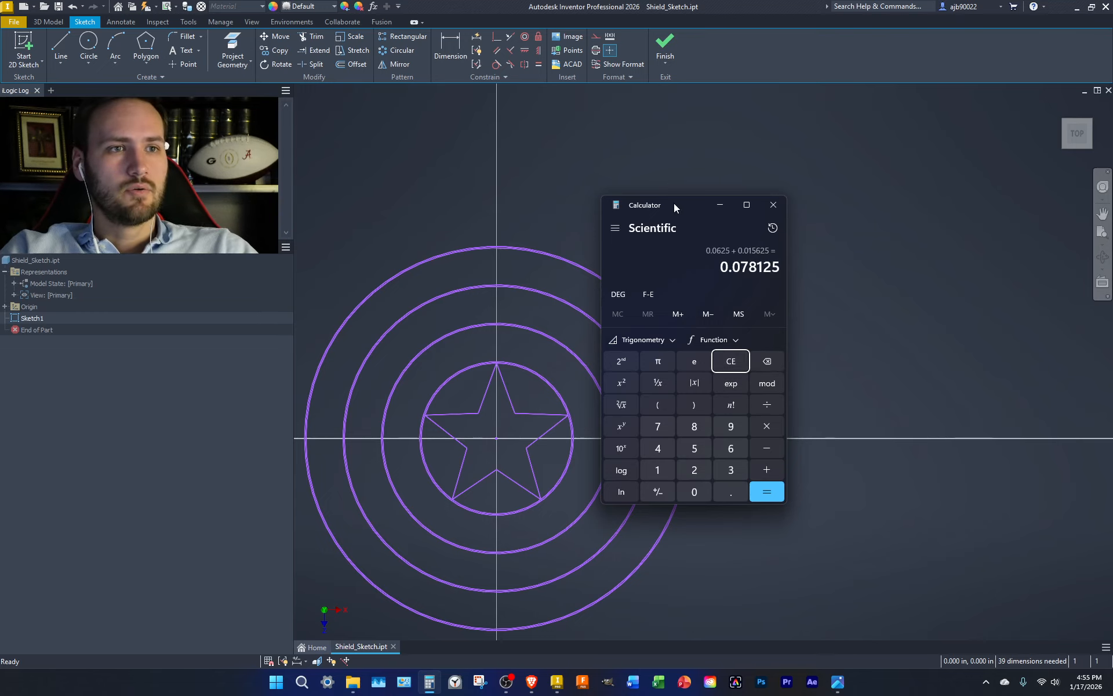
left_click_drag(676, 206, 398, 0)
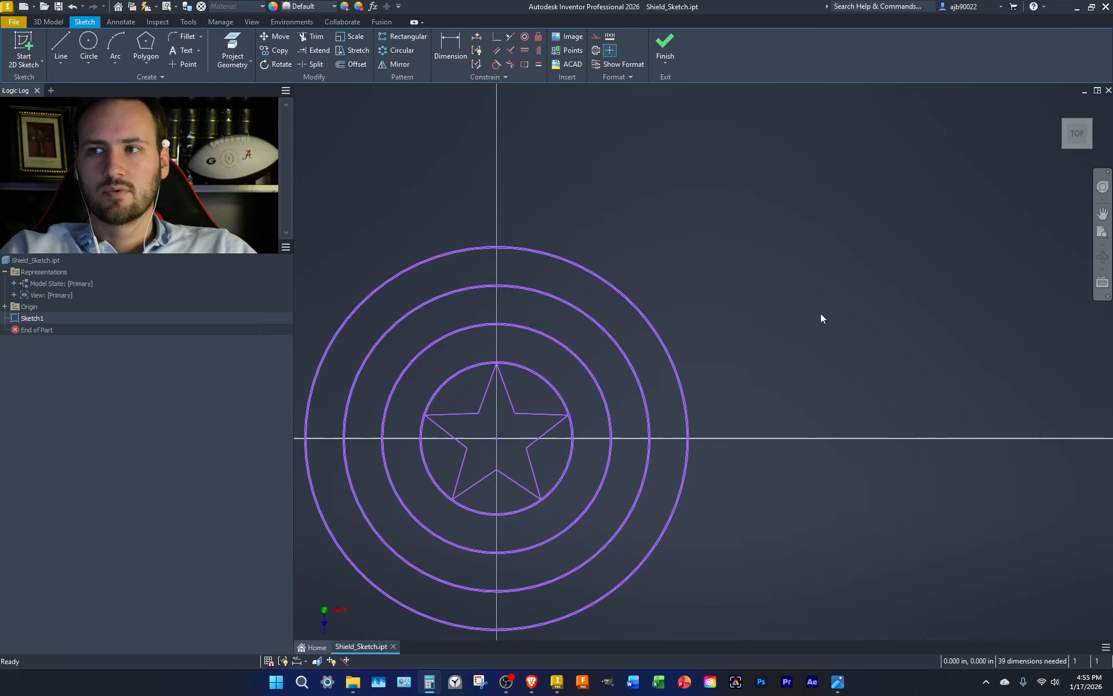
- Return to Inventor and start a sketch text note above the shield reading .078125" Thick
left_click(760, 327)
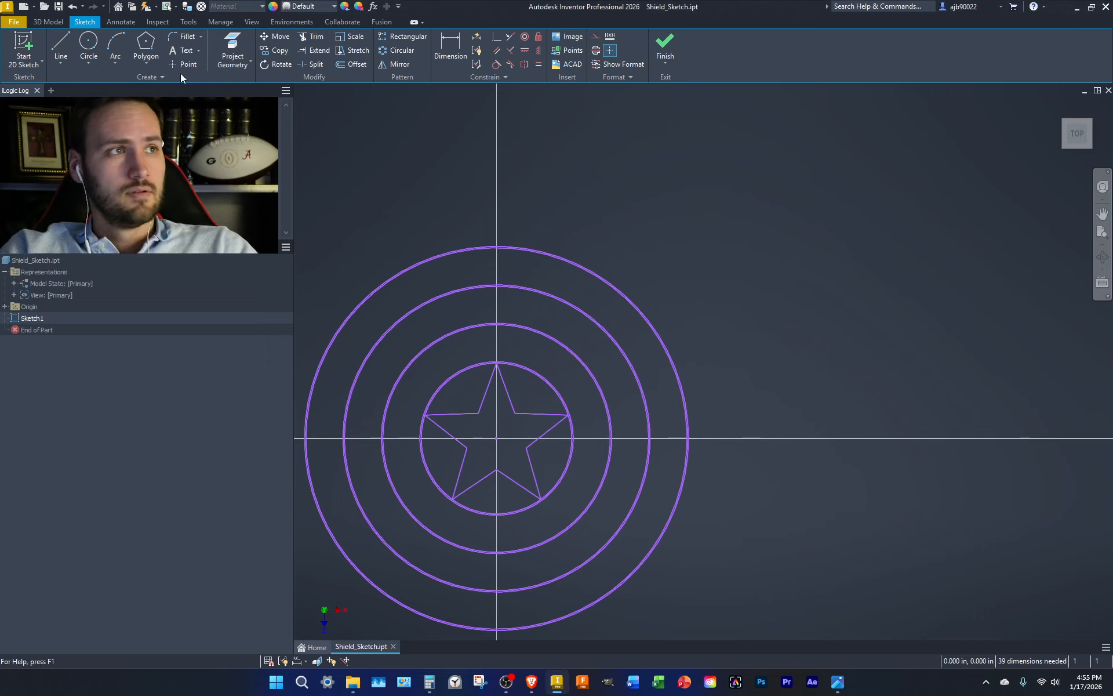
left_click(183, 50)
left_click(867, 242)
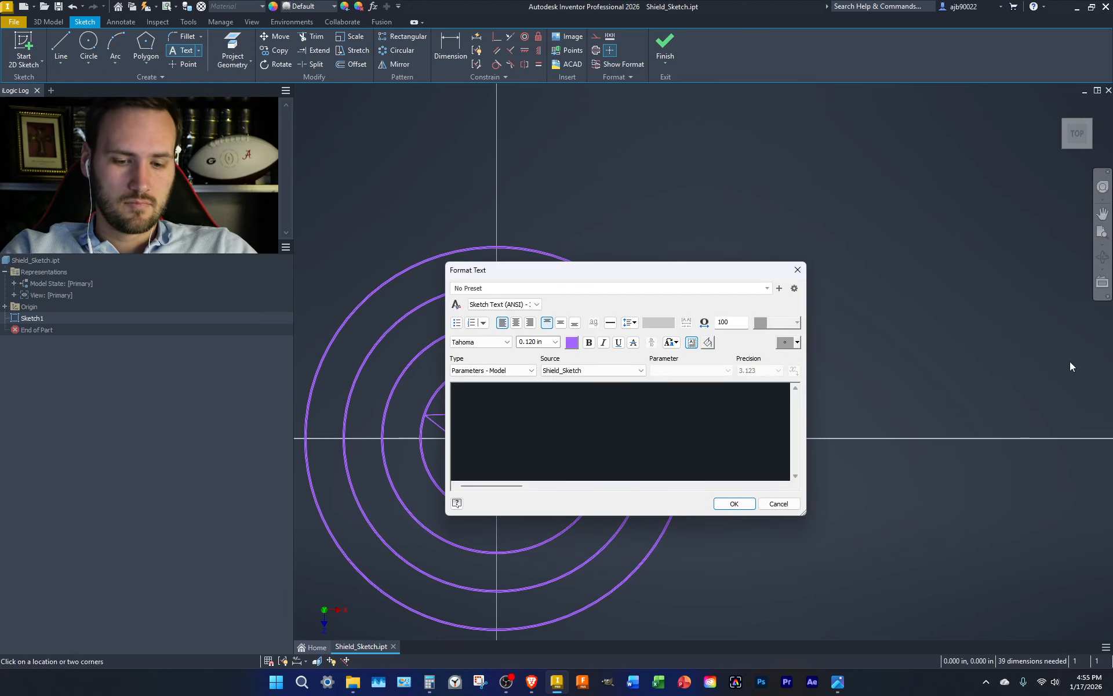
type(".07")
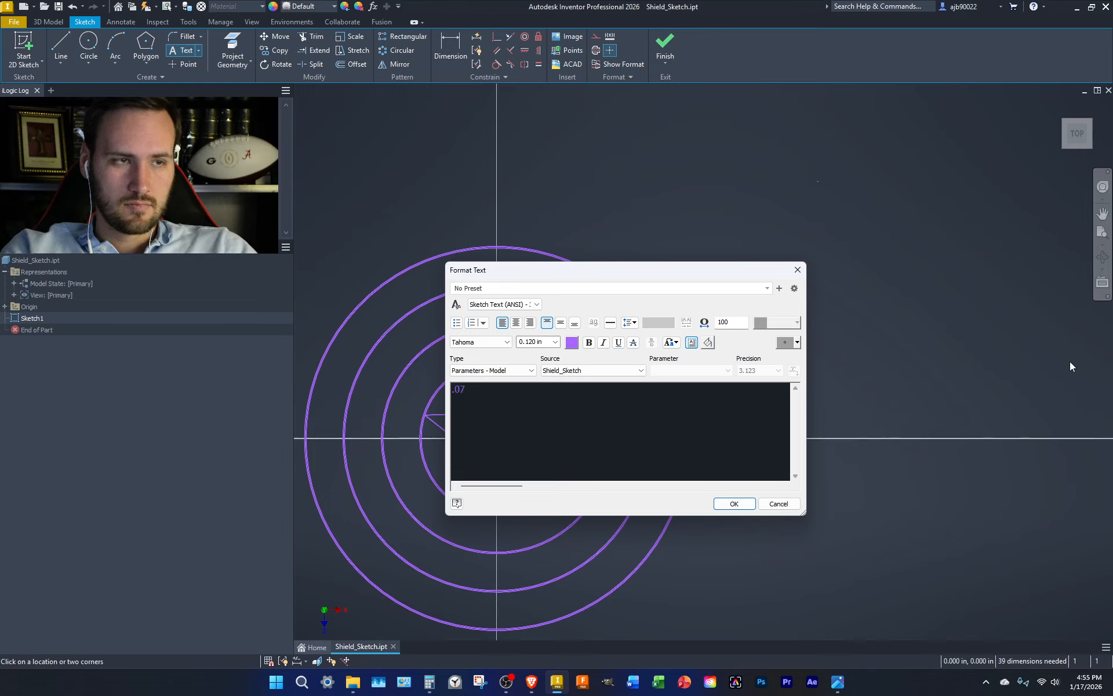
type("8125")
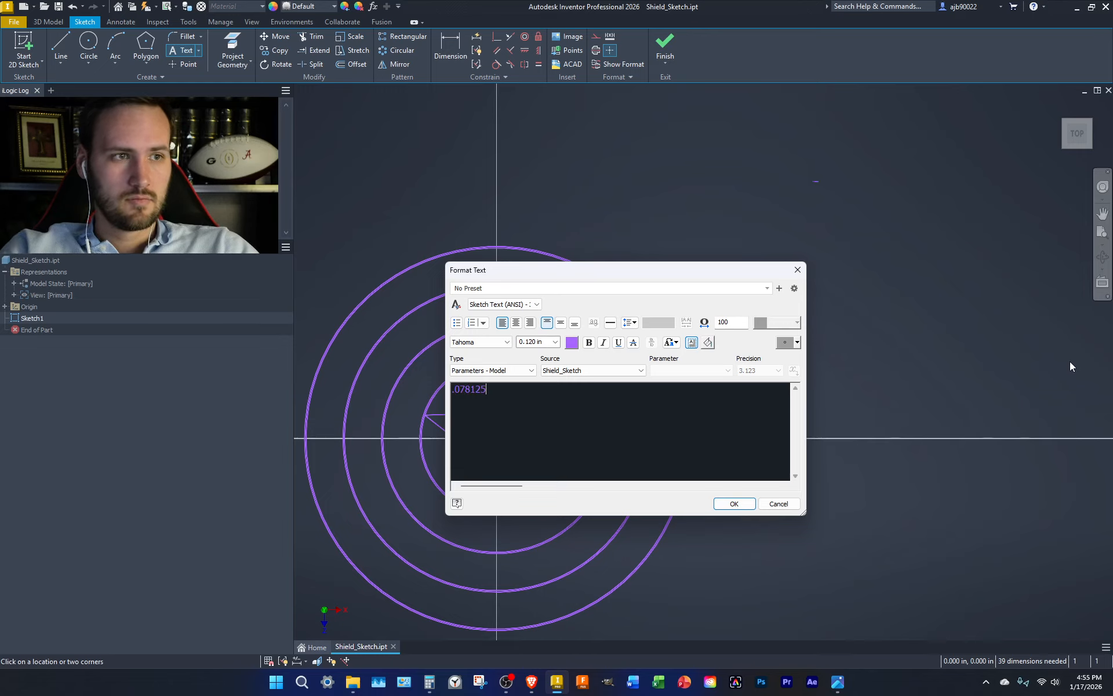
type(" in")
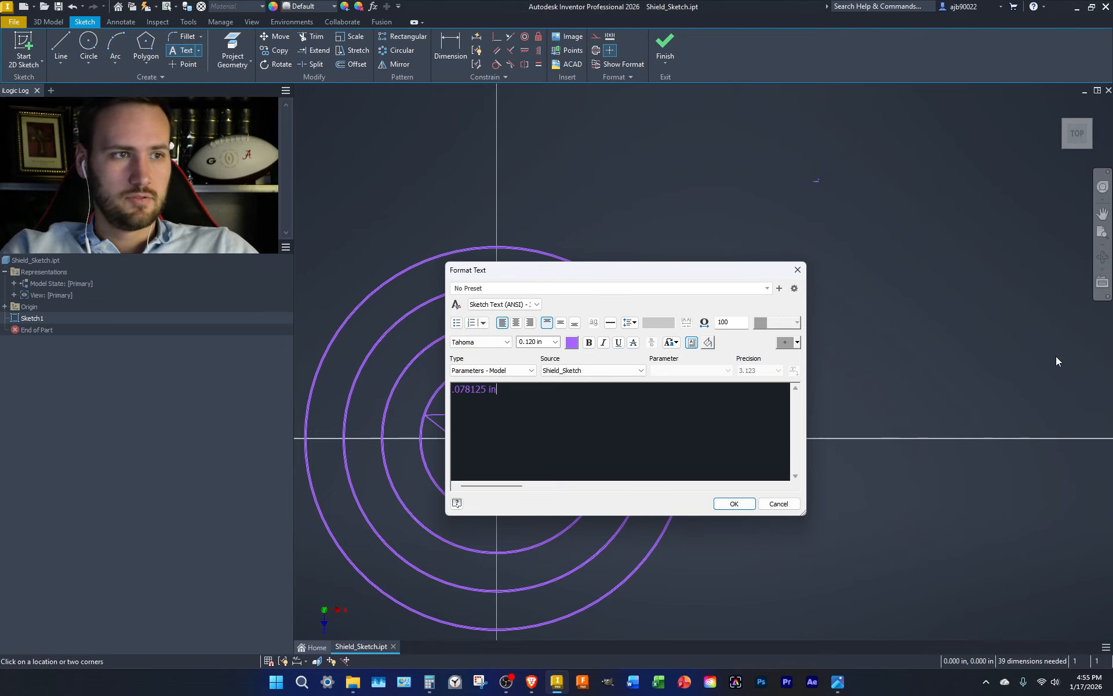
key("ctrl+a")
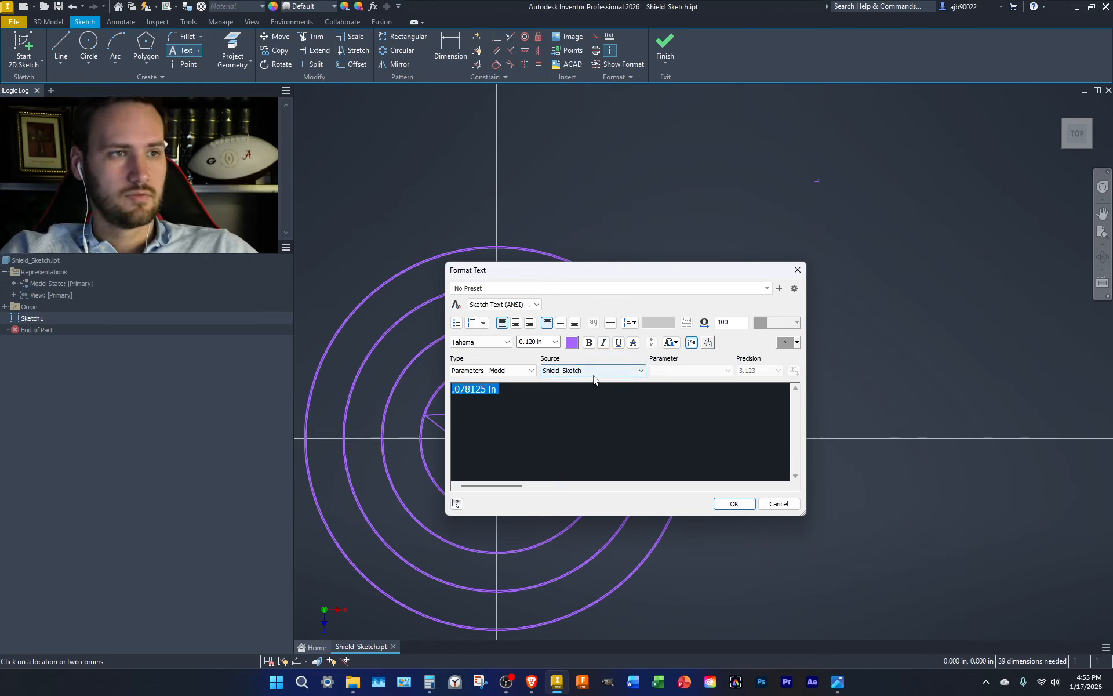
left_click(566, 398)
key("BackSpace")
key("BackSpace")
key("BackSpace")
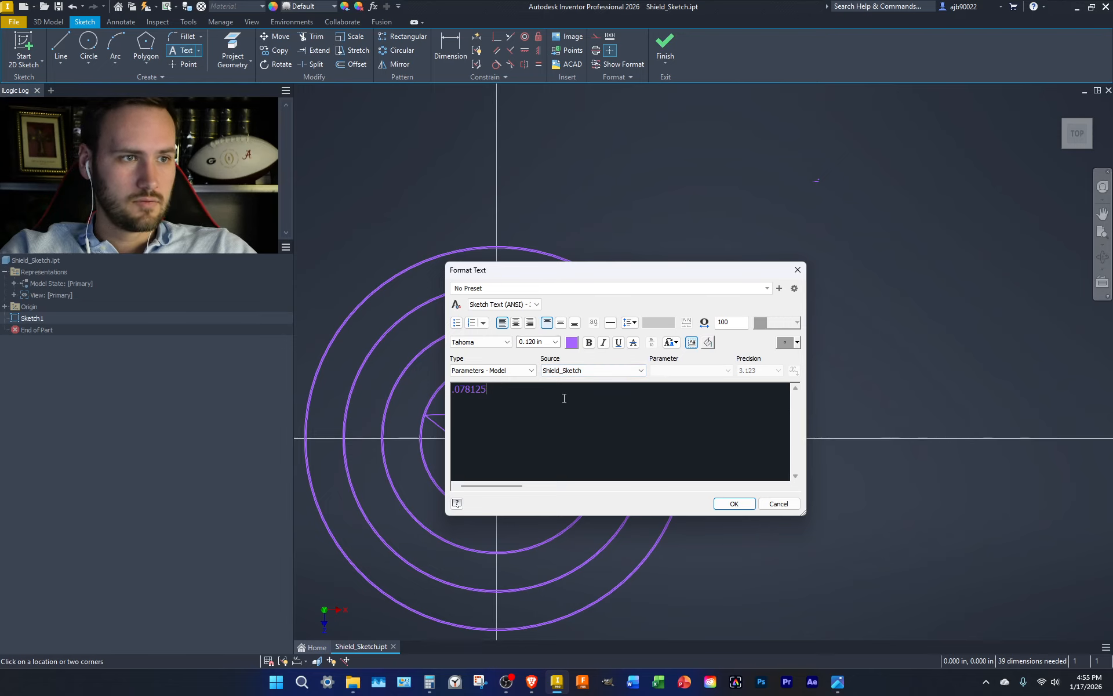
type("\" ")
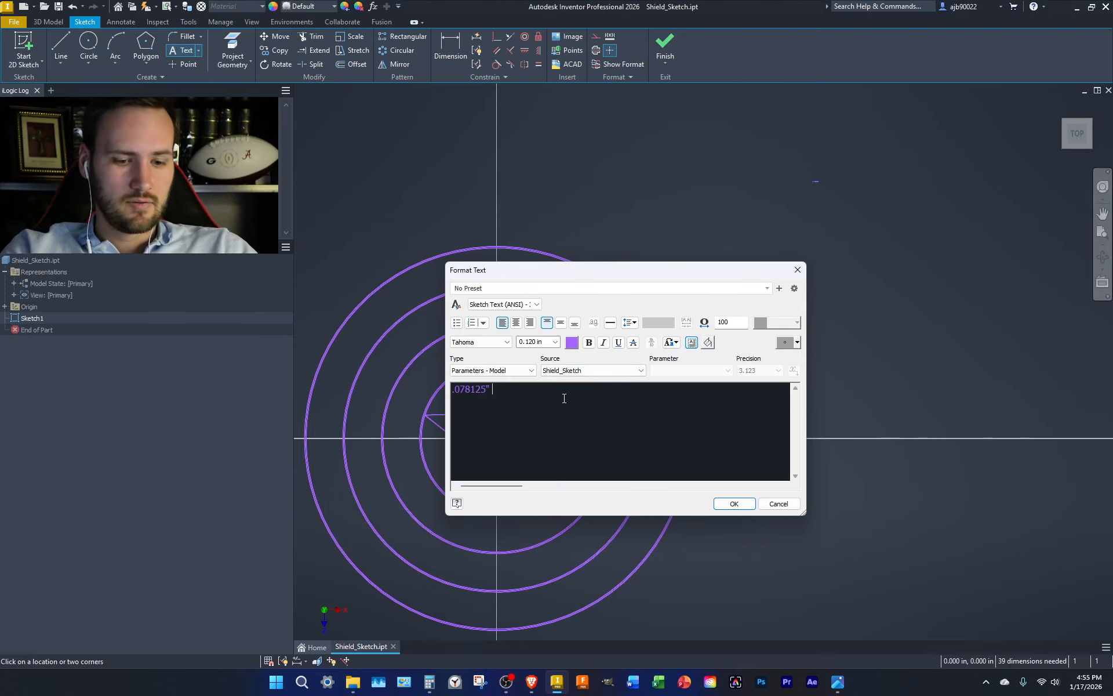
type("Thick")
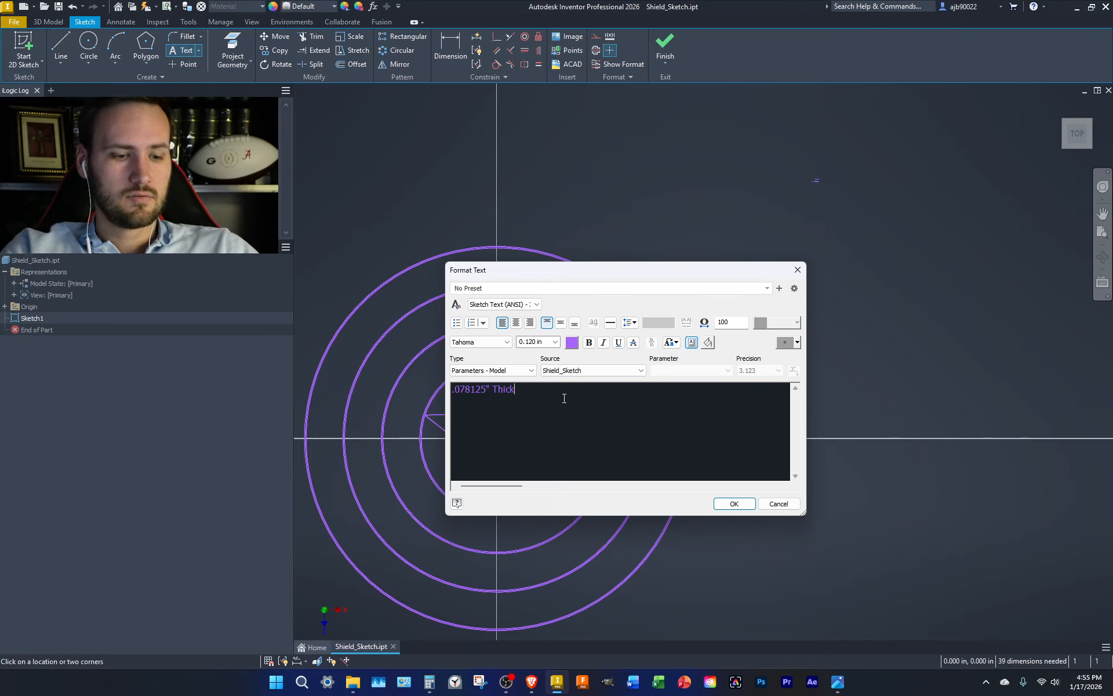
- Set the whole thickness note's text height to 3 in and place it in the sketch
key("ctrl+a")
left_click(543, 342)
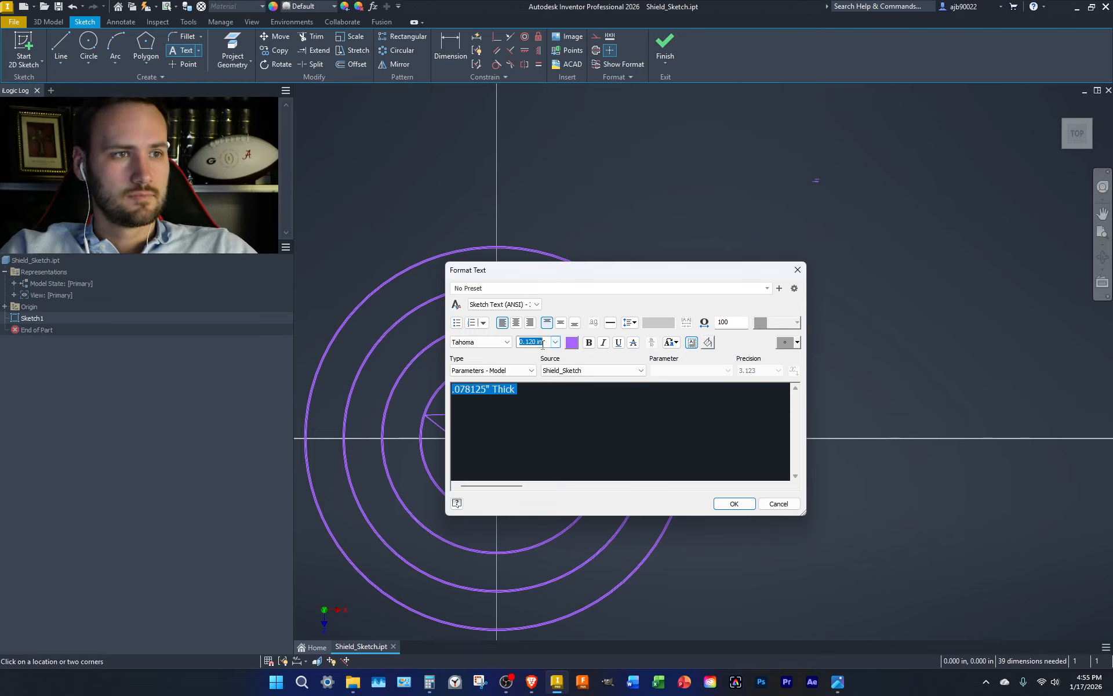
type("3")
key("Return")
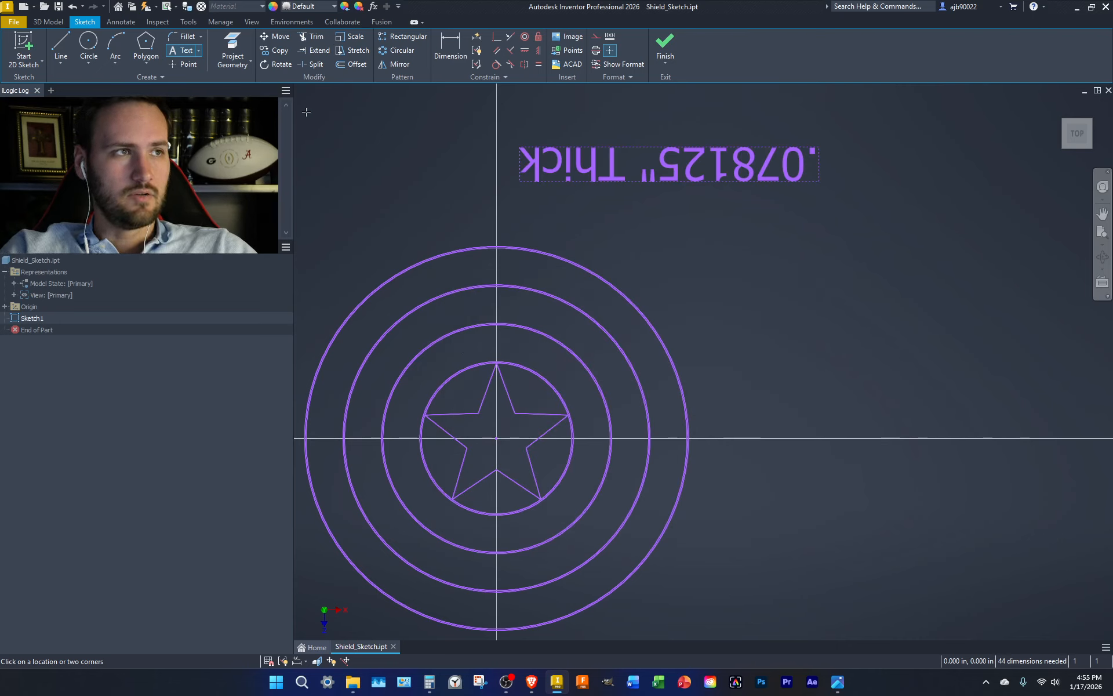
left_click(567, 163)
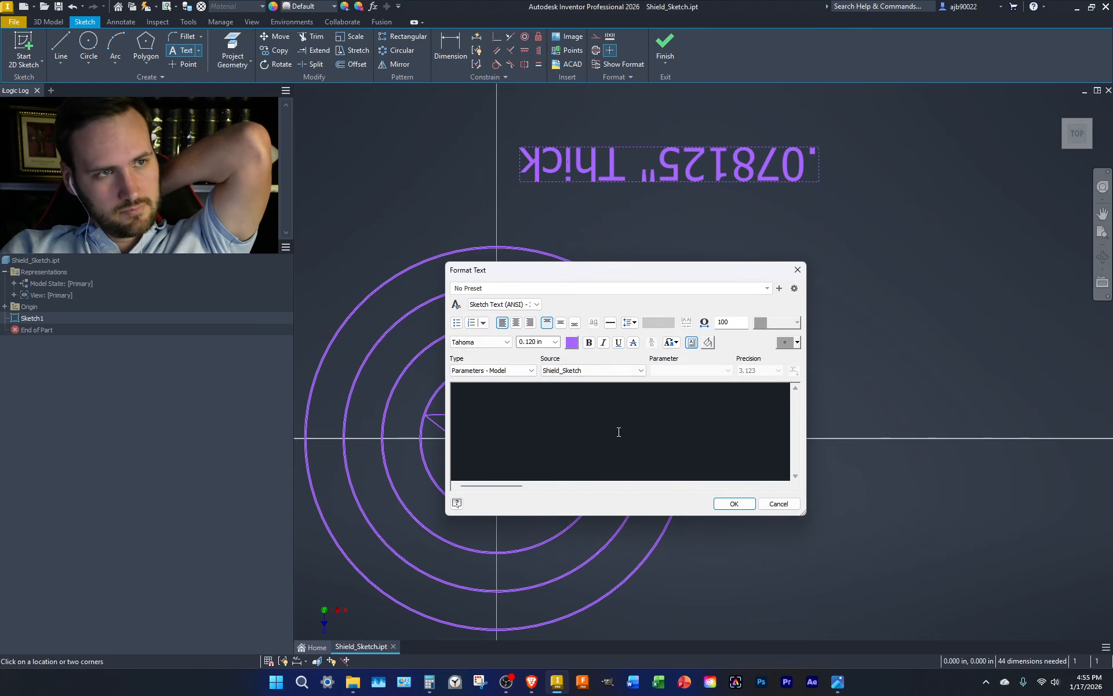
left_click(779, 503)
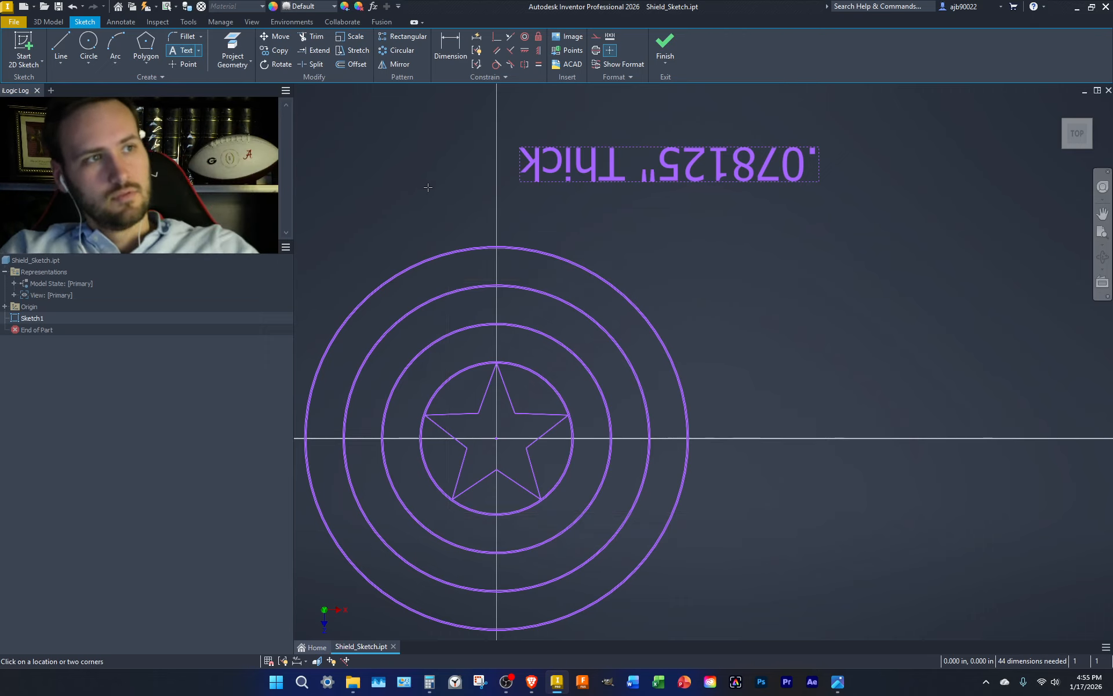
key("Escape")
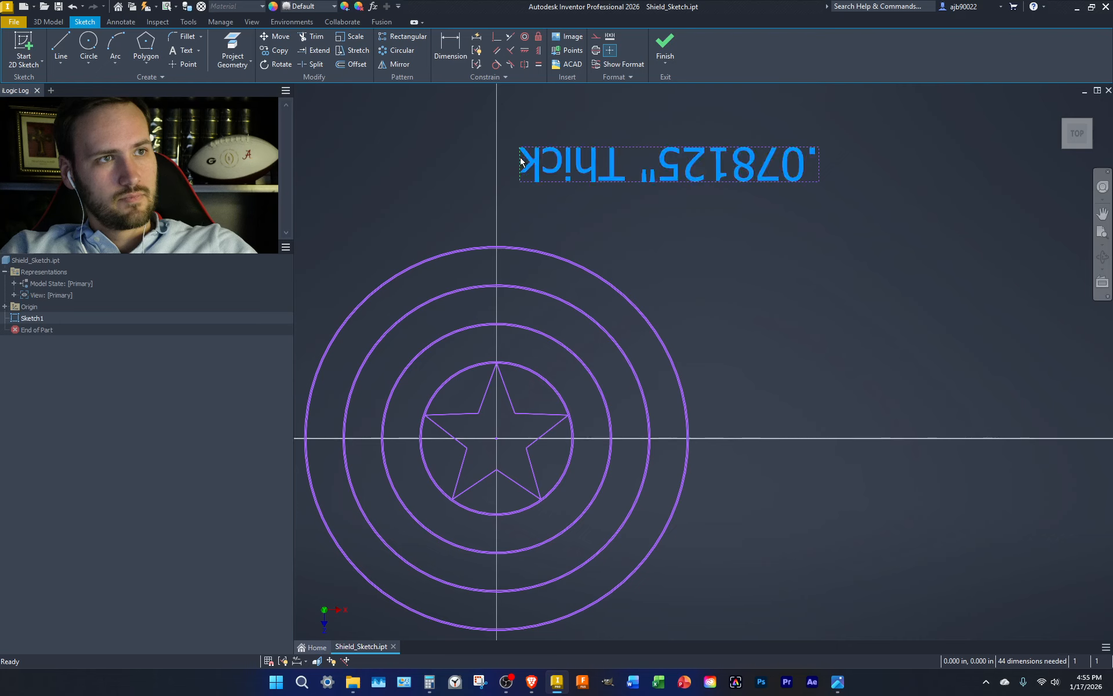
- Rotate the thickness note upright and position it above and to the right of the shield circles
left_click_drag(535, 157, 1074, 227)
left_click_drag(918, 208, 835, 181)
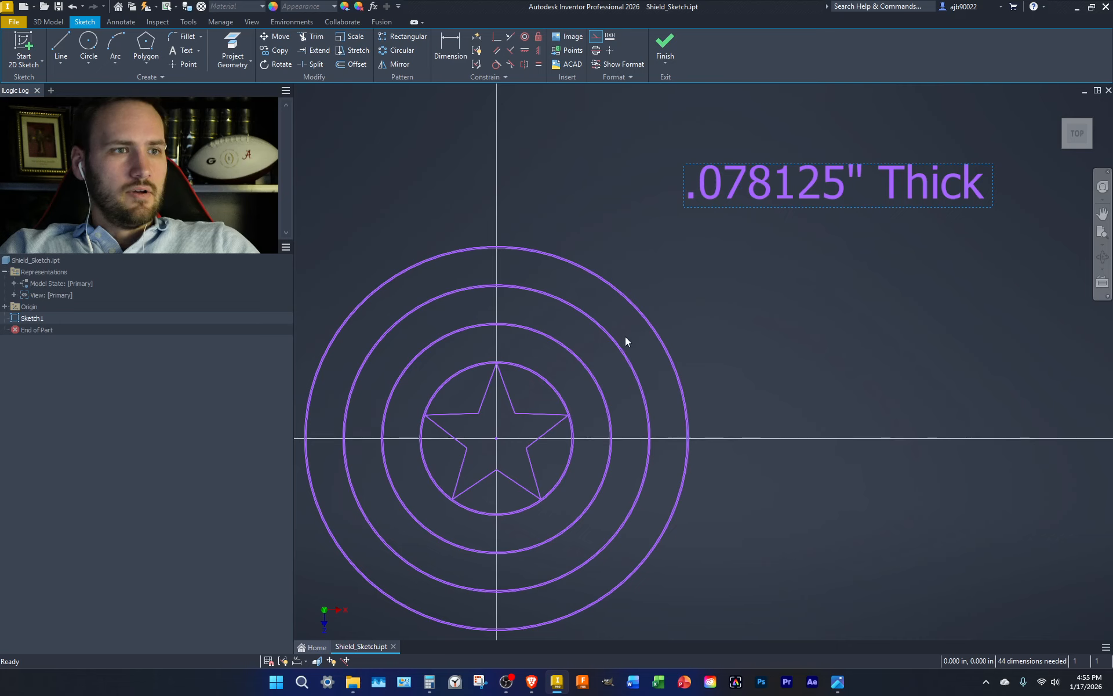
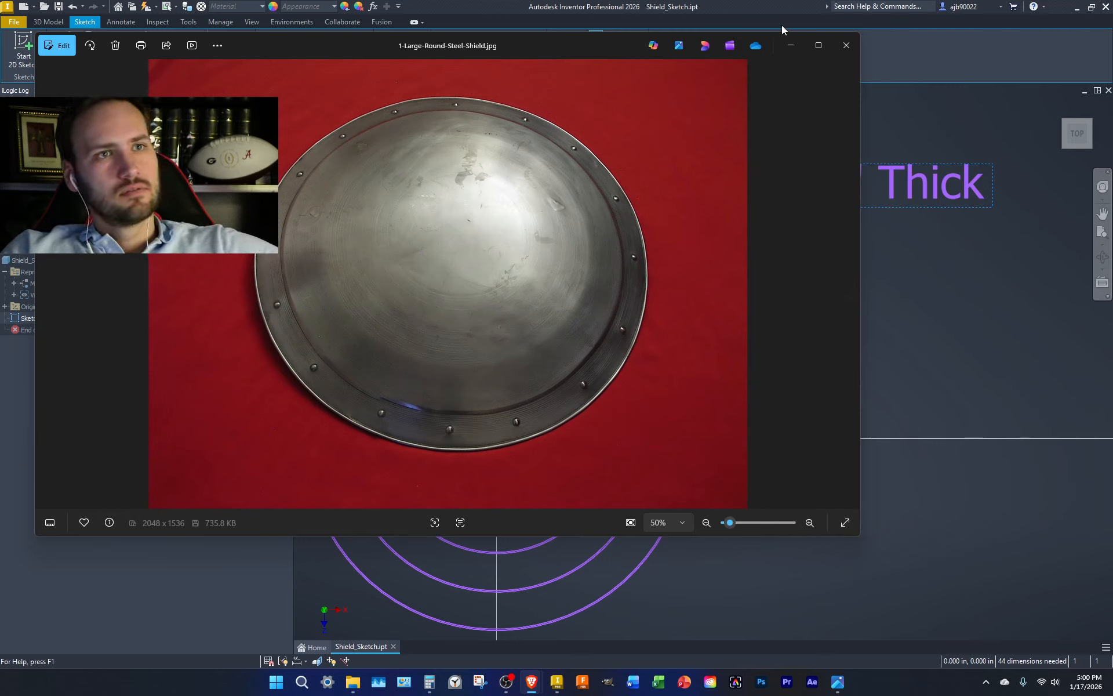
- Put away the shield reference photo and duplicate the thickness note, placing the copy just below the original
left_click(791, 47)
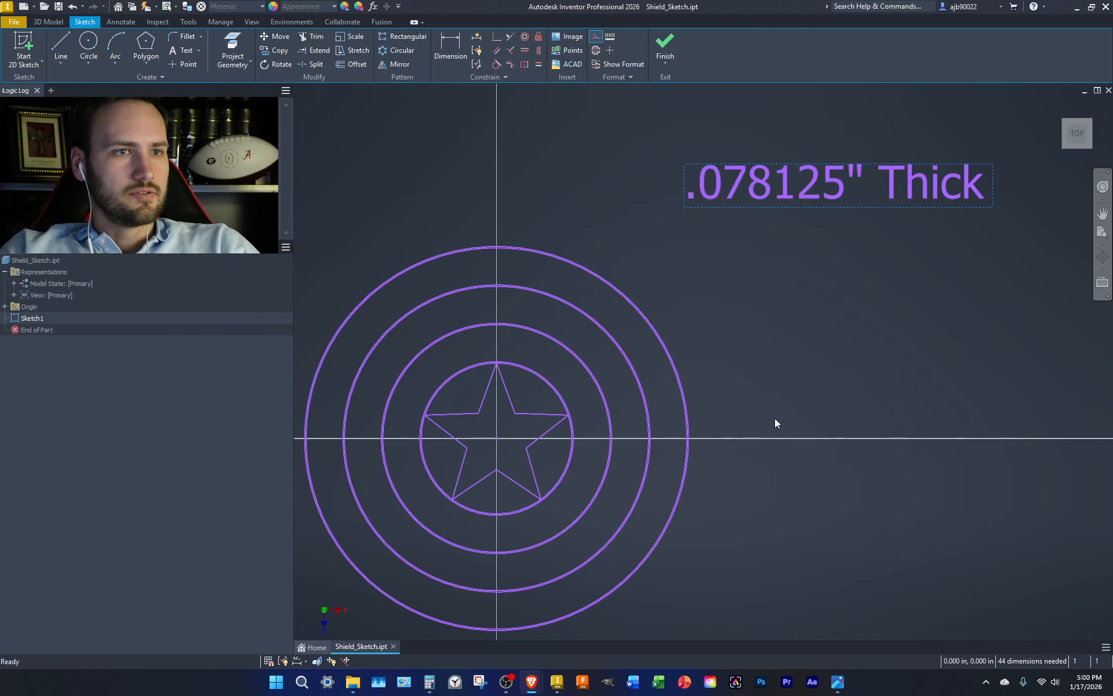
mouse_move(673, 440)
middle_mouse_down()
mouse_move(880, 378)
mouse_move(851, 482)
mouse_move(681, 495)
mouse_move(672, 480)
middle_mouse_up()
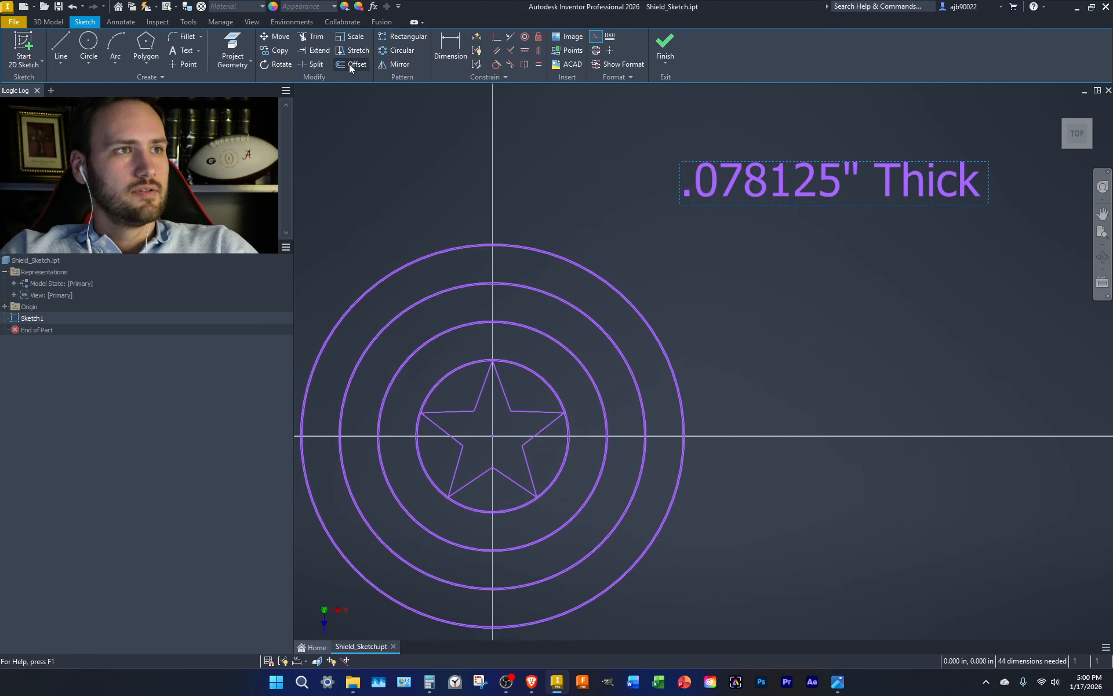
left_click(768, 173)
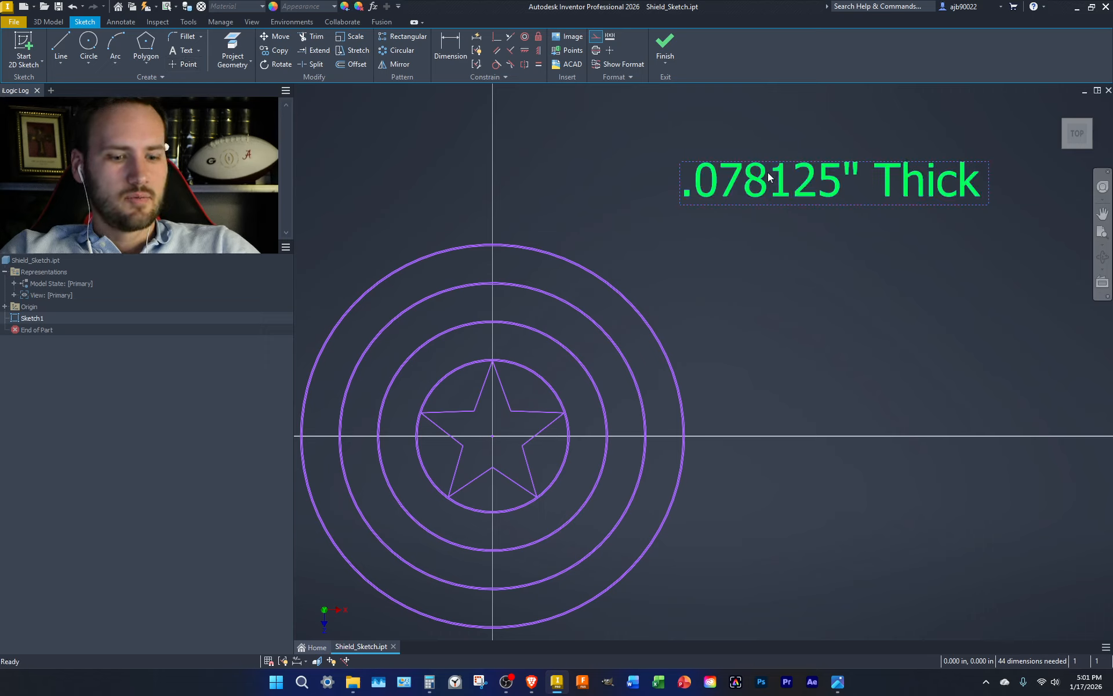
key("ctrl+c")
key("ctrl+v")
left_click_drag(789, 265, 853, 265)
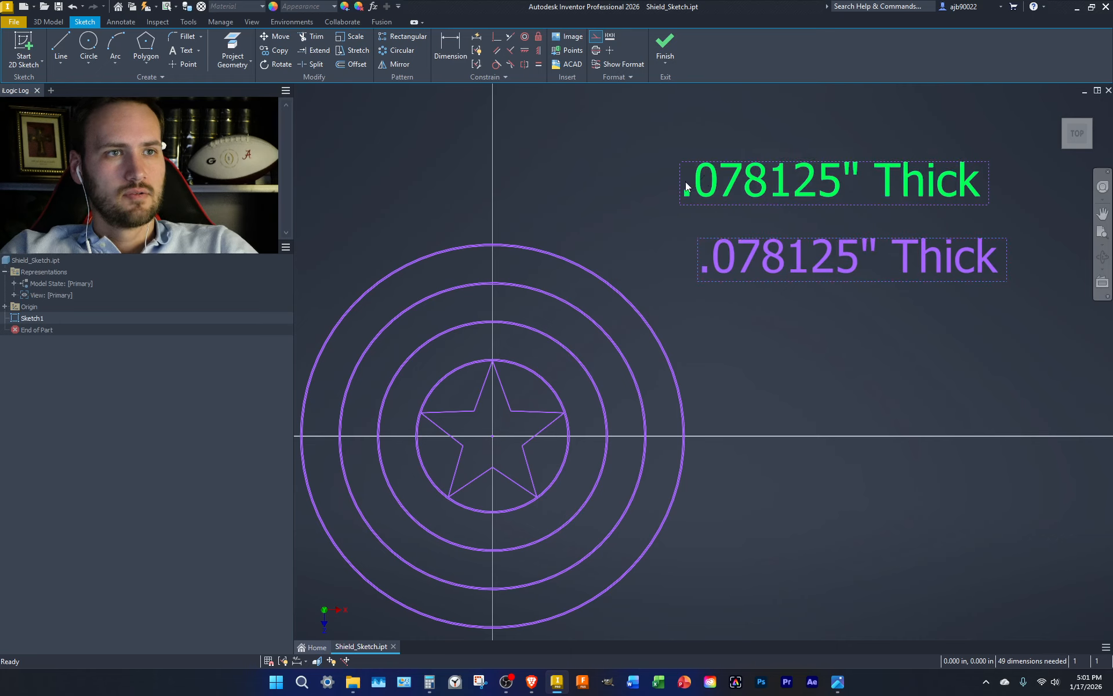
- Change the upper note to read Plate .078125" Thick and widen its text box to fit the note on one line
double_click(689, 185)
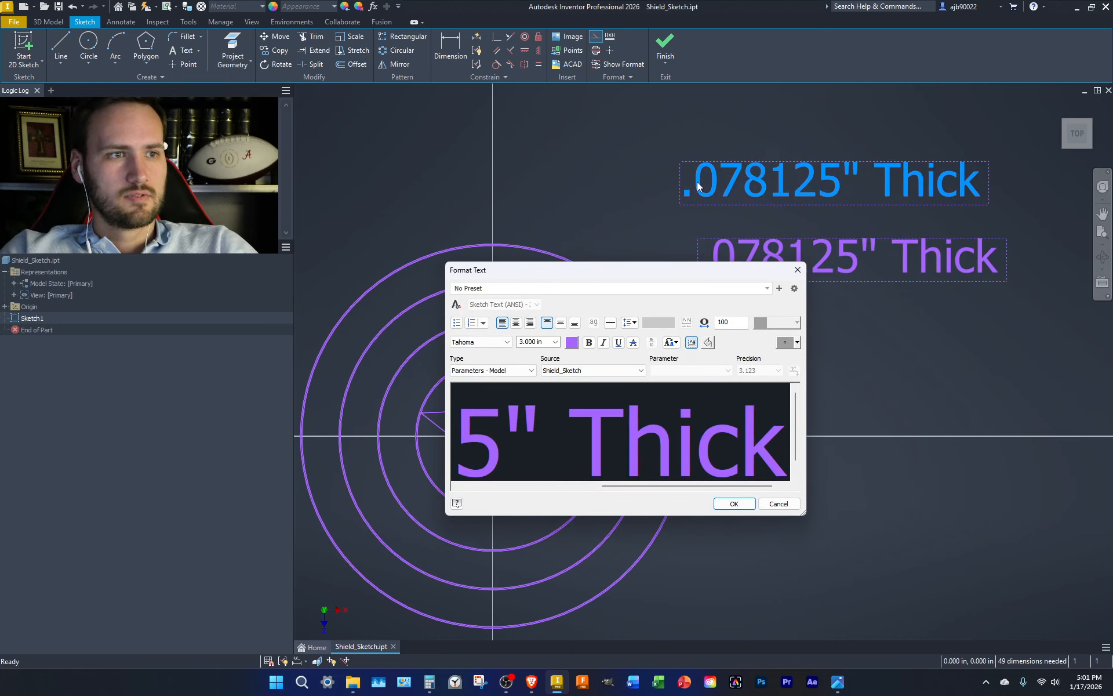
key("Left")
key("Left")
key("Left")
key("Left")
key("Left")
key("Left")
key("Left")
key("Left")
key("Left")
key("Left")
key("Left")
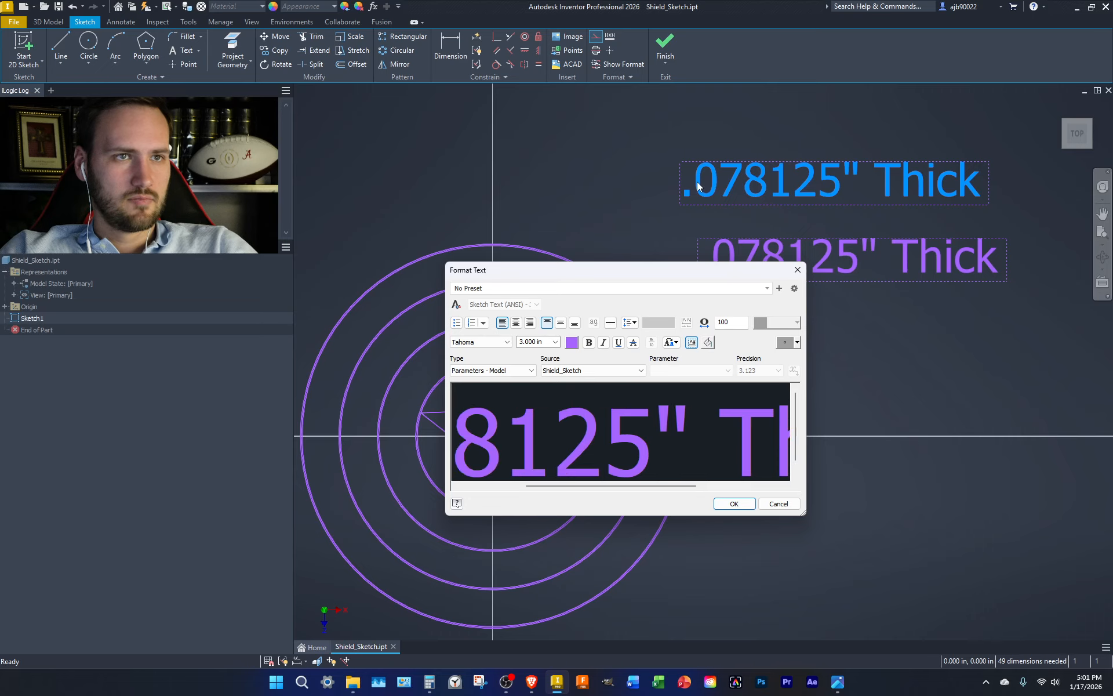
key("Left")
key("Left")
key("Left")
type("Plate")
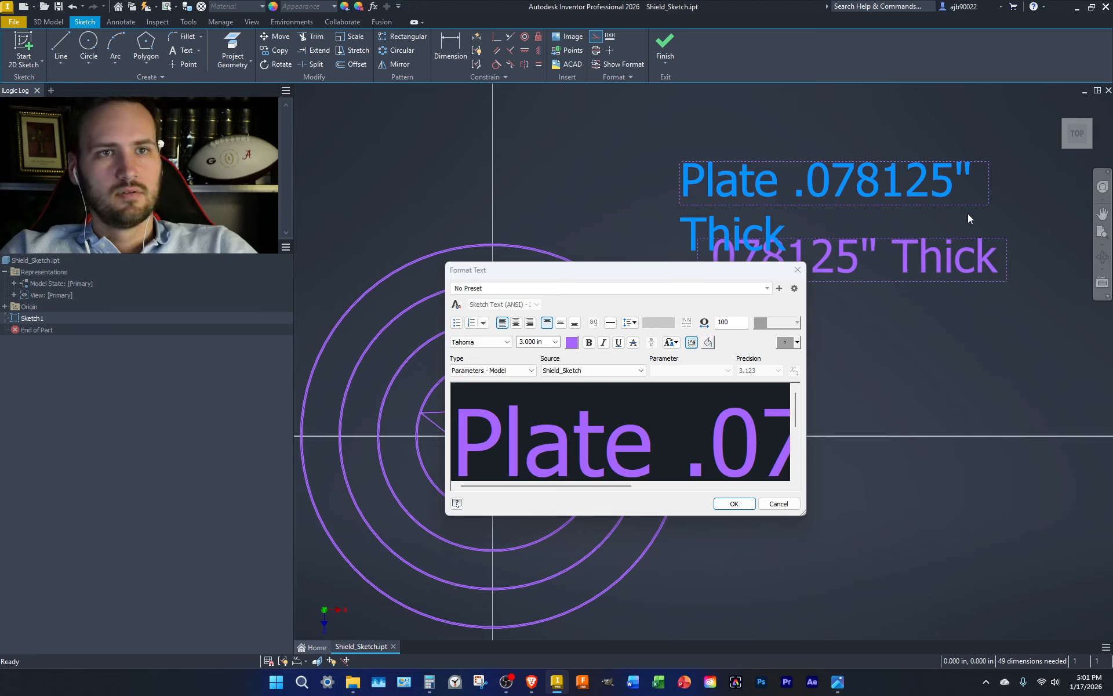
left_click(734, 503)
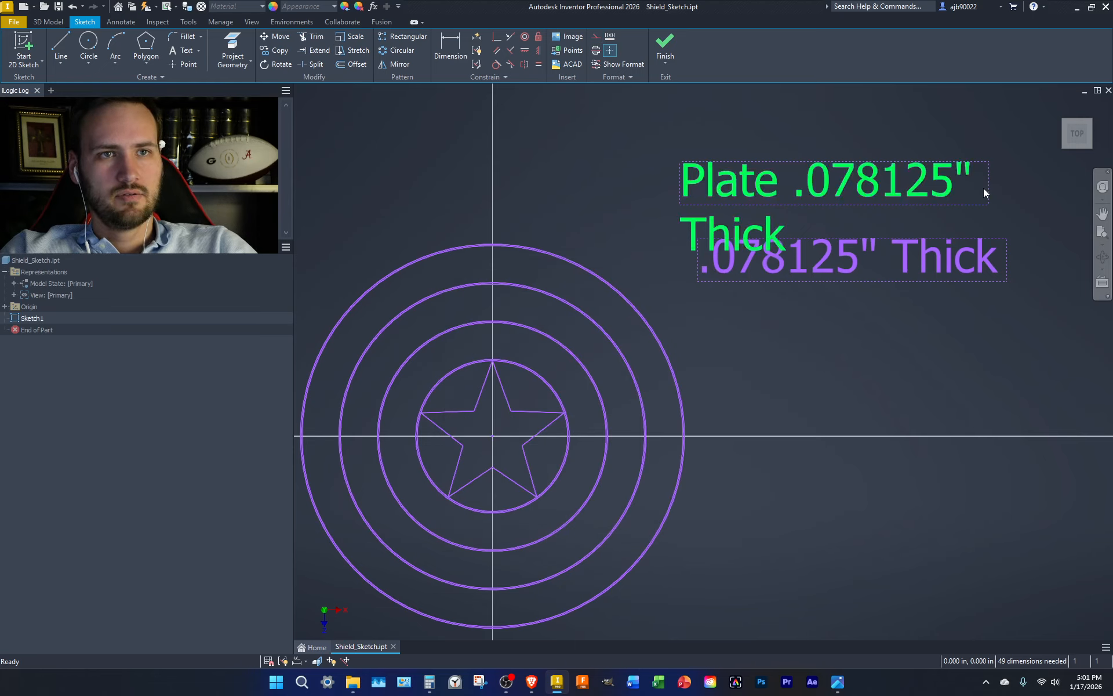
left_click_drag(989, 195, 1104, 194)
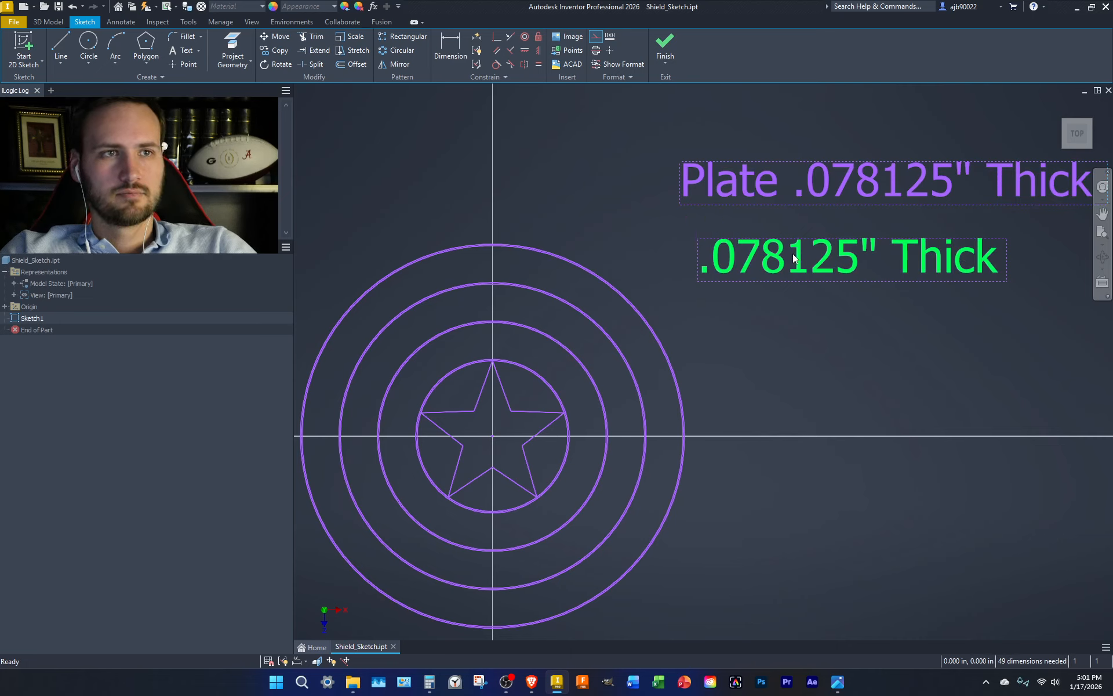
- Shorten the upper note to read Plate .078125" and move it closer above the lower note
double_click(1031, 191)
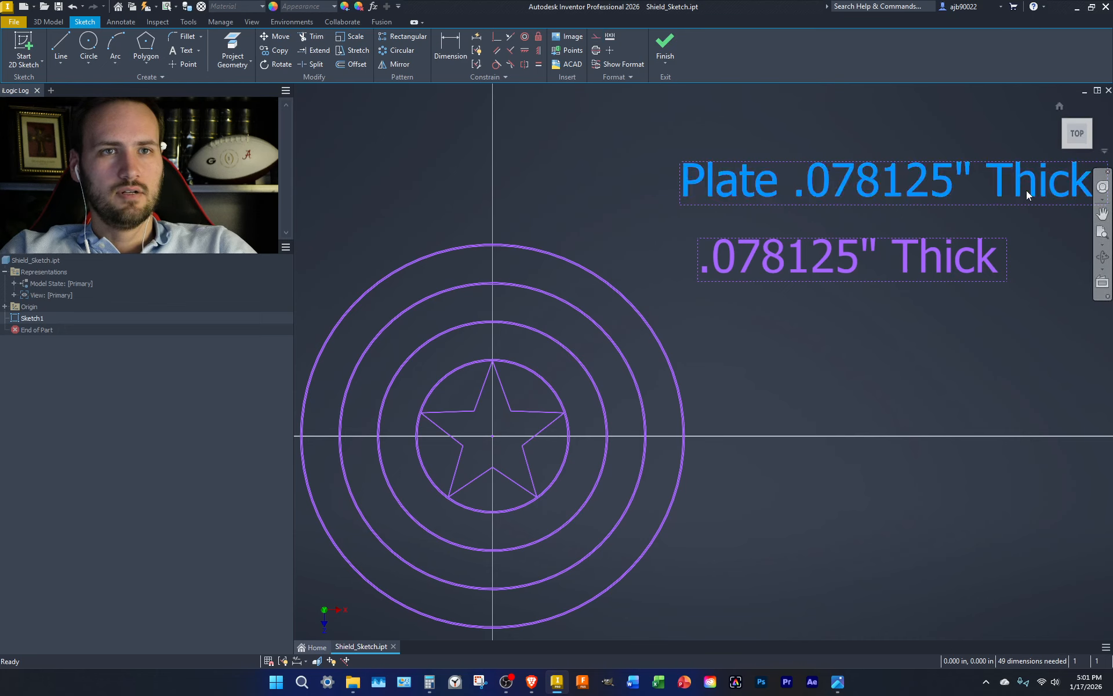
double_click(724, 425)
key("BackSpace")
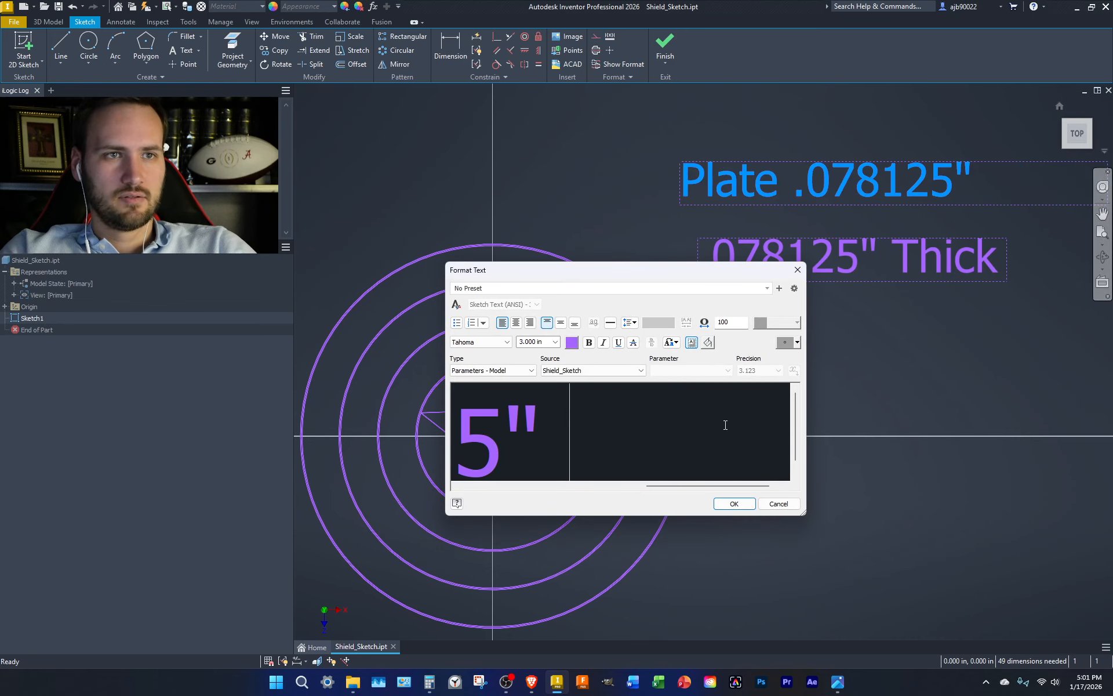
key("BackSpace")
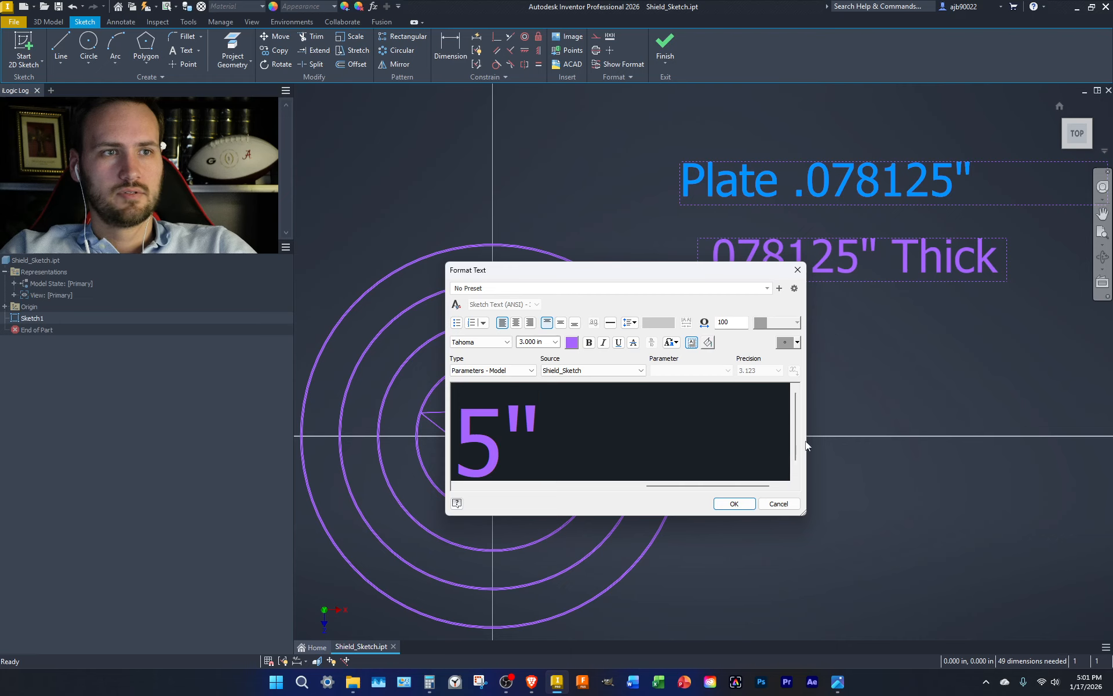
left_click(734, 504)
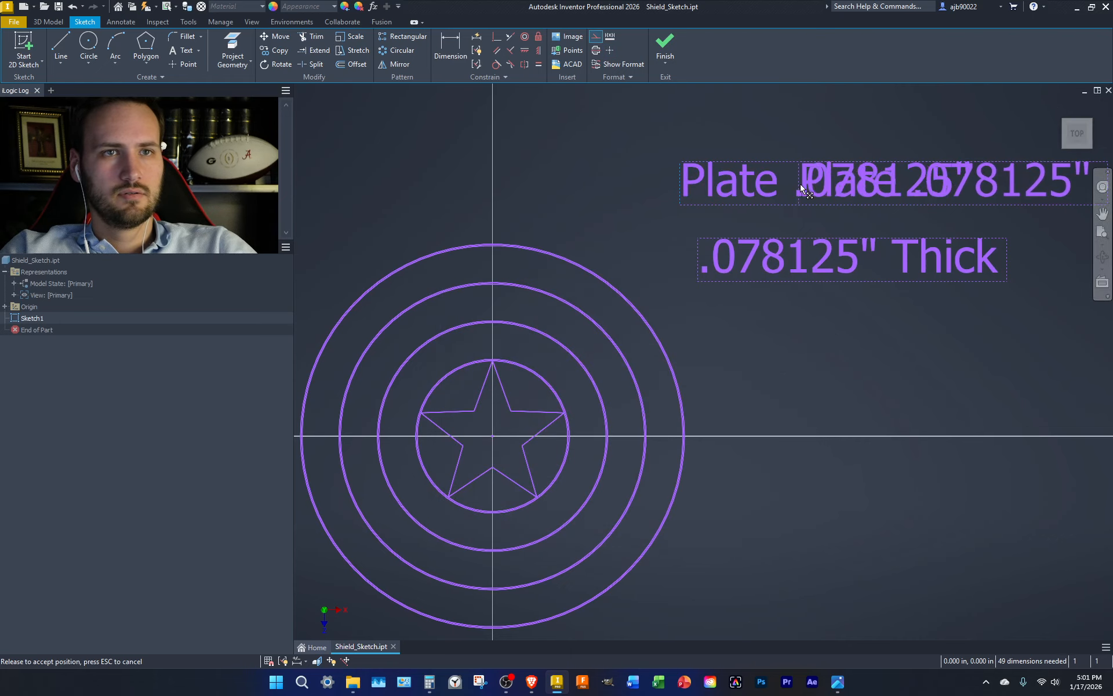
left_click_drag(840, 178, 754, 191)
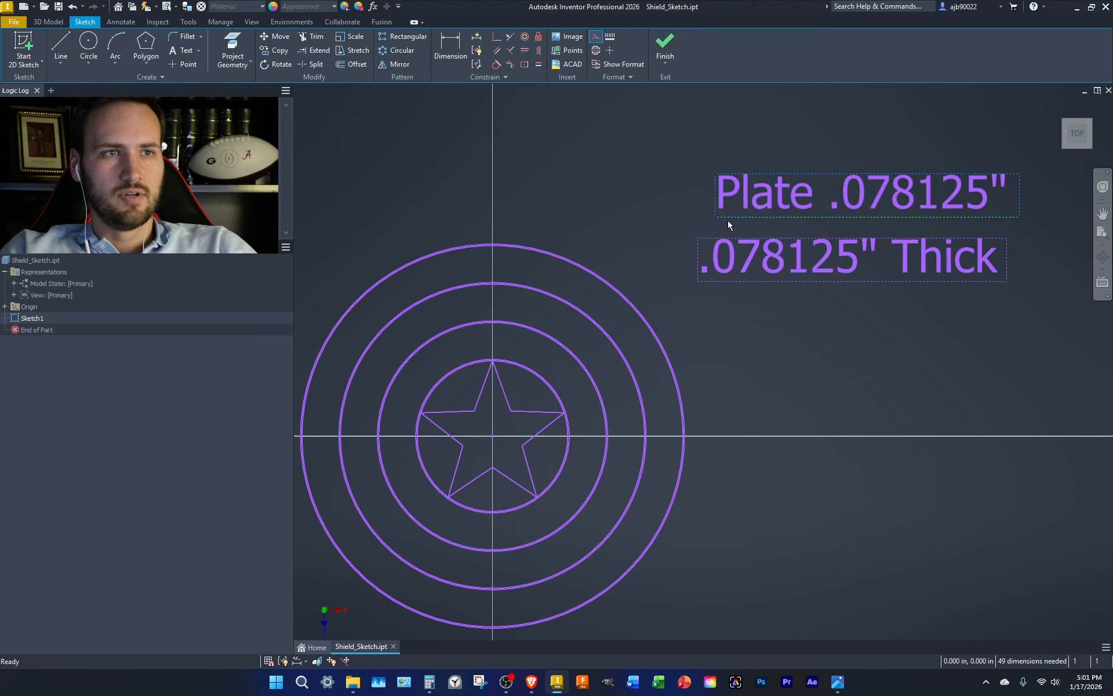
- Move the lower note directly beneath the plate note and change its text to Roll .078125"
left_click_drag(727, 264, 748, 246)
double_click(935, 252)
double_click(662, 433)
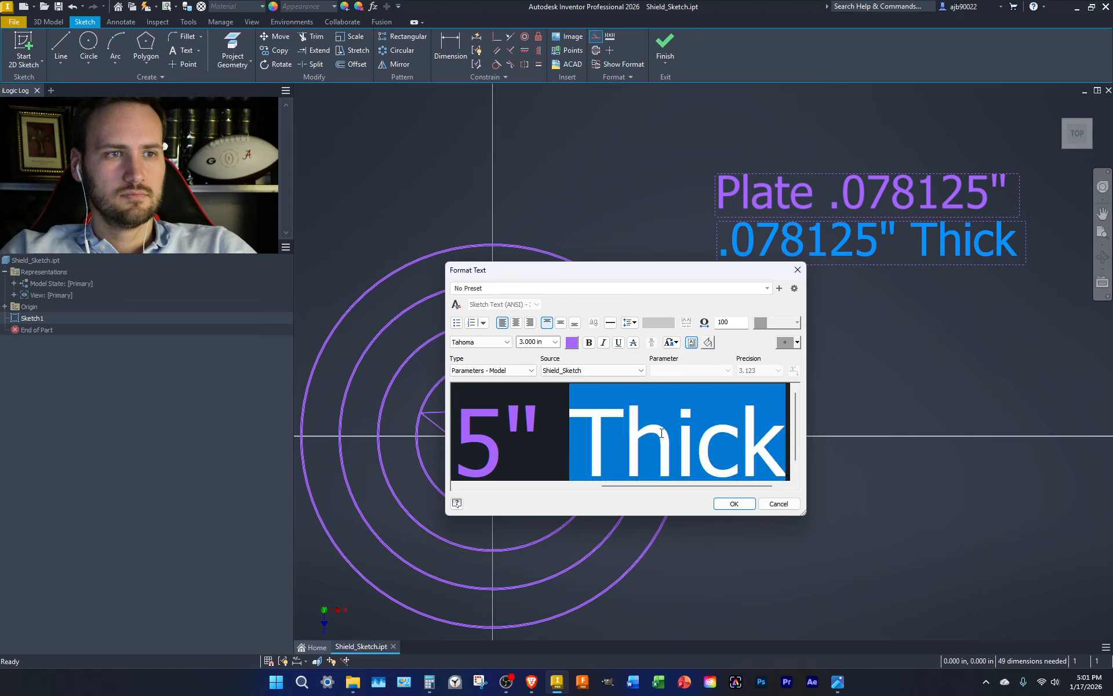
key("BackSpace")
key("Left")
key("Left")
key("Left")
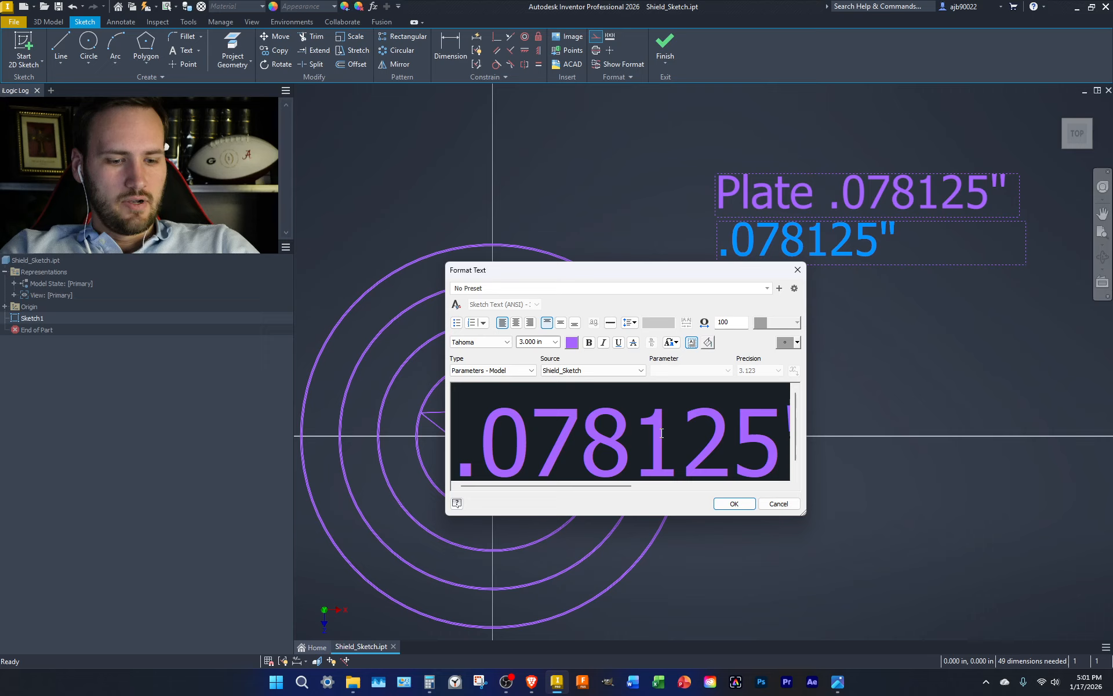
type("ROll")
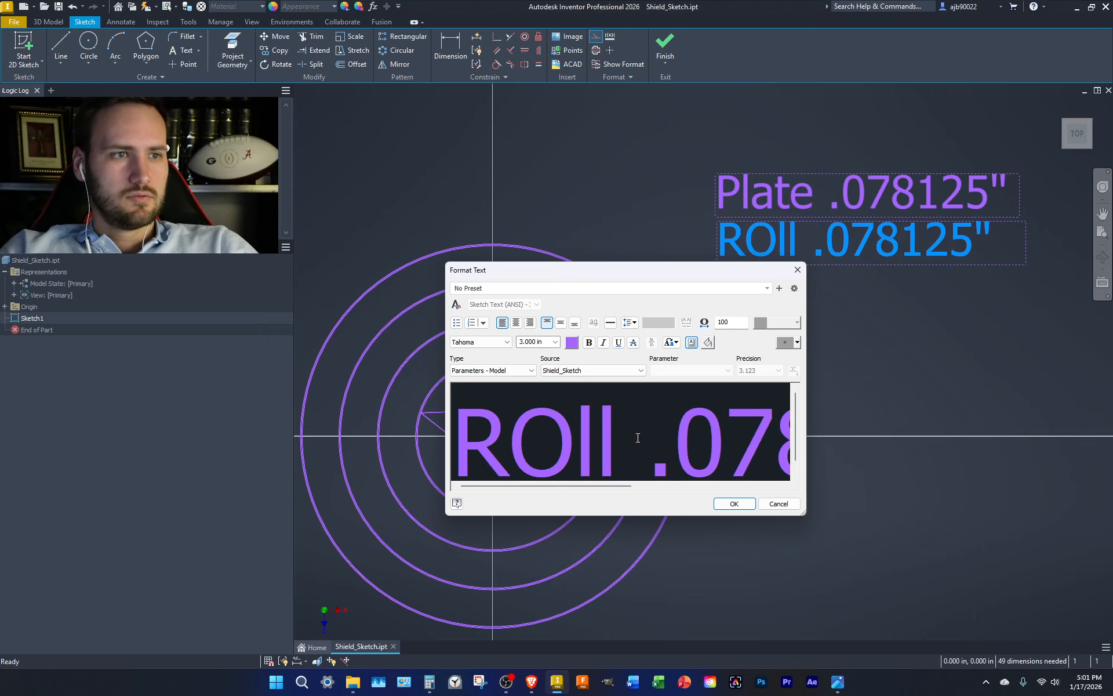
key("Left")
key("BackSpace")
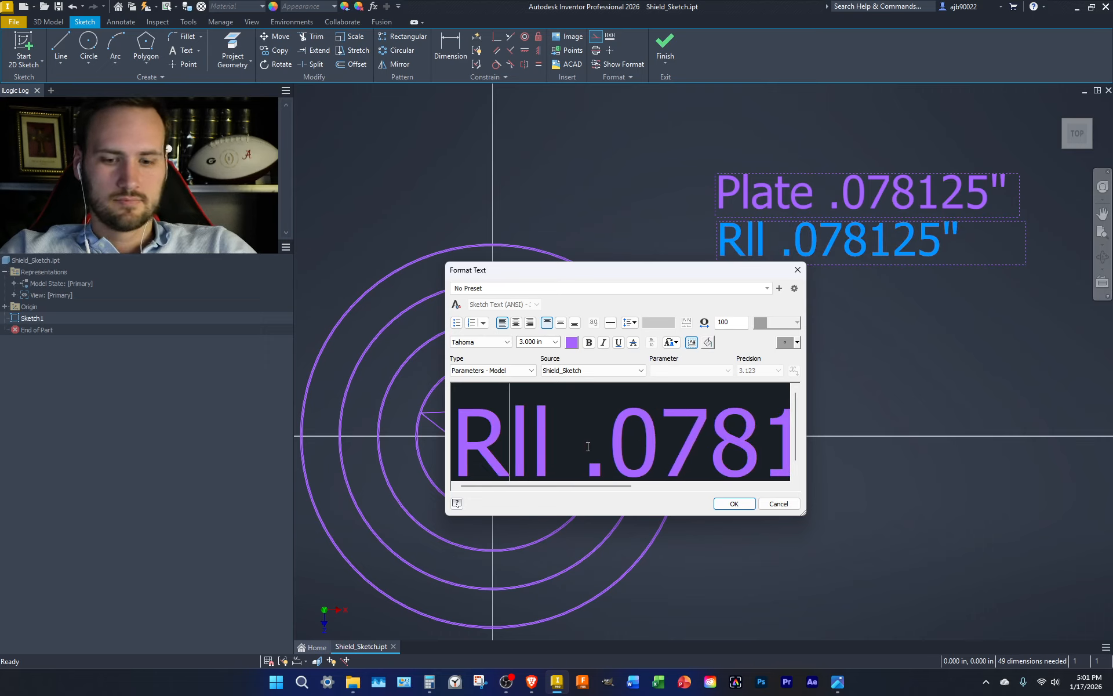
type("o")
left_click(734, 503)
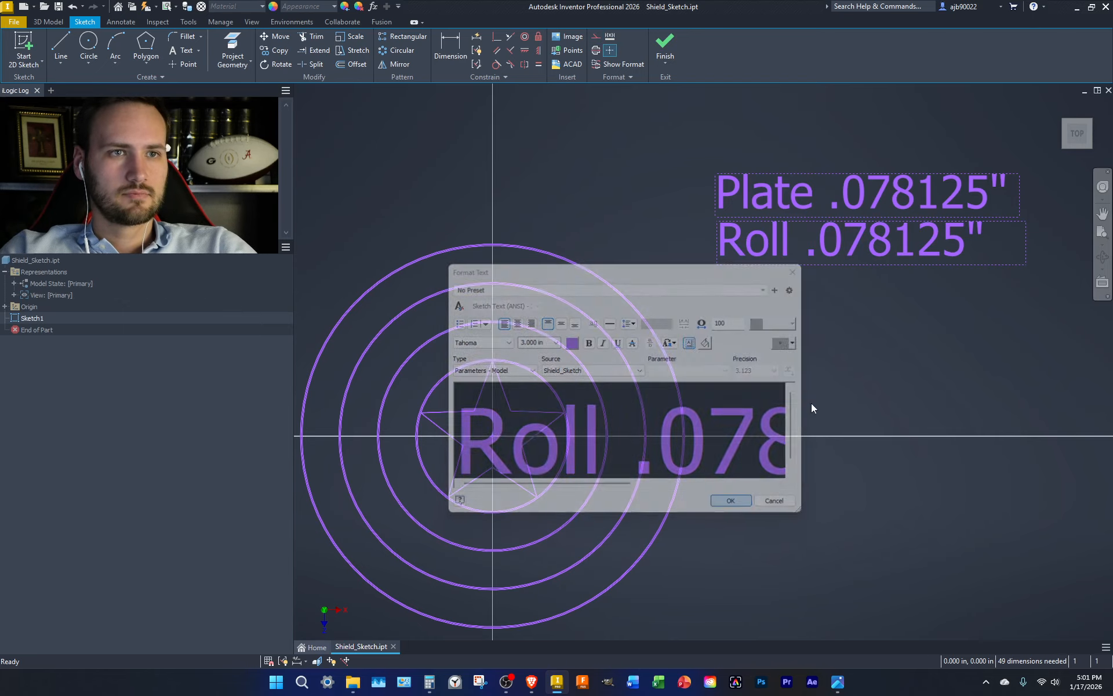
- Check the roll thickness in the Calculator and change the roll note to read Roll .15625"
left_click(822, 246)
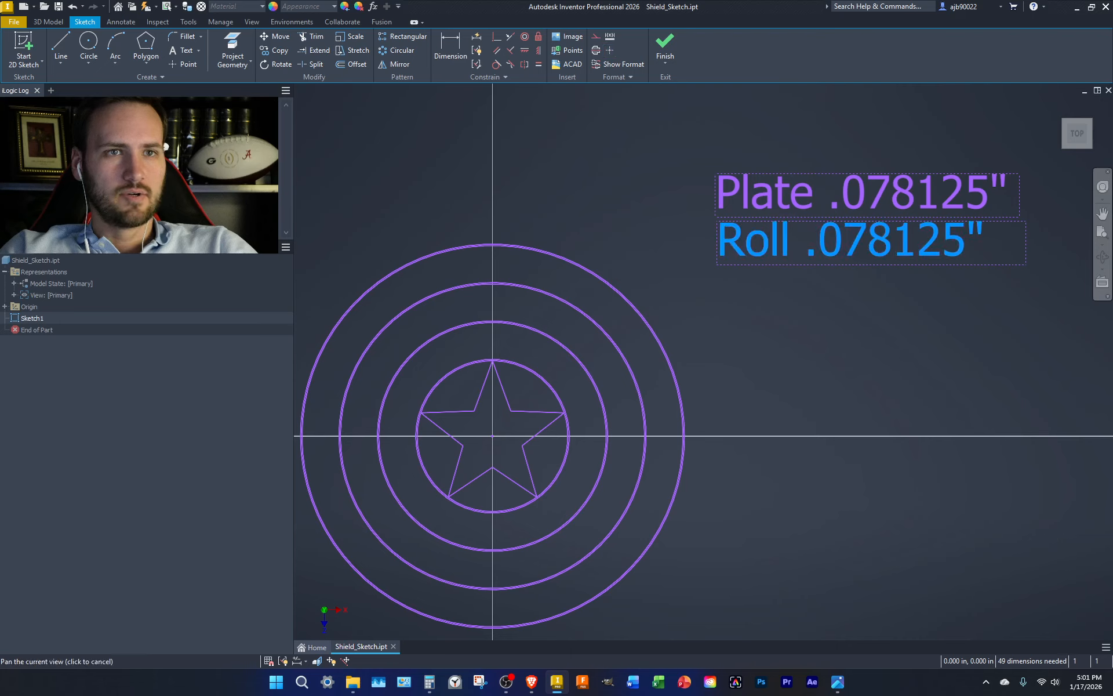
double_click(864, 250)
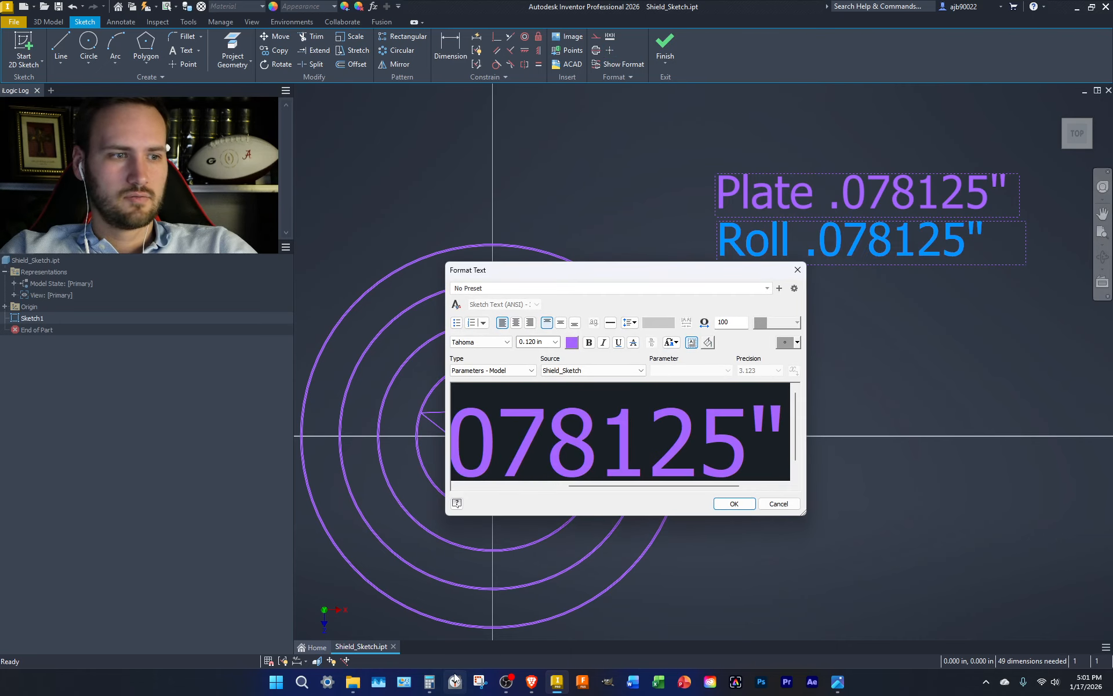
left_click(429, 682)
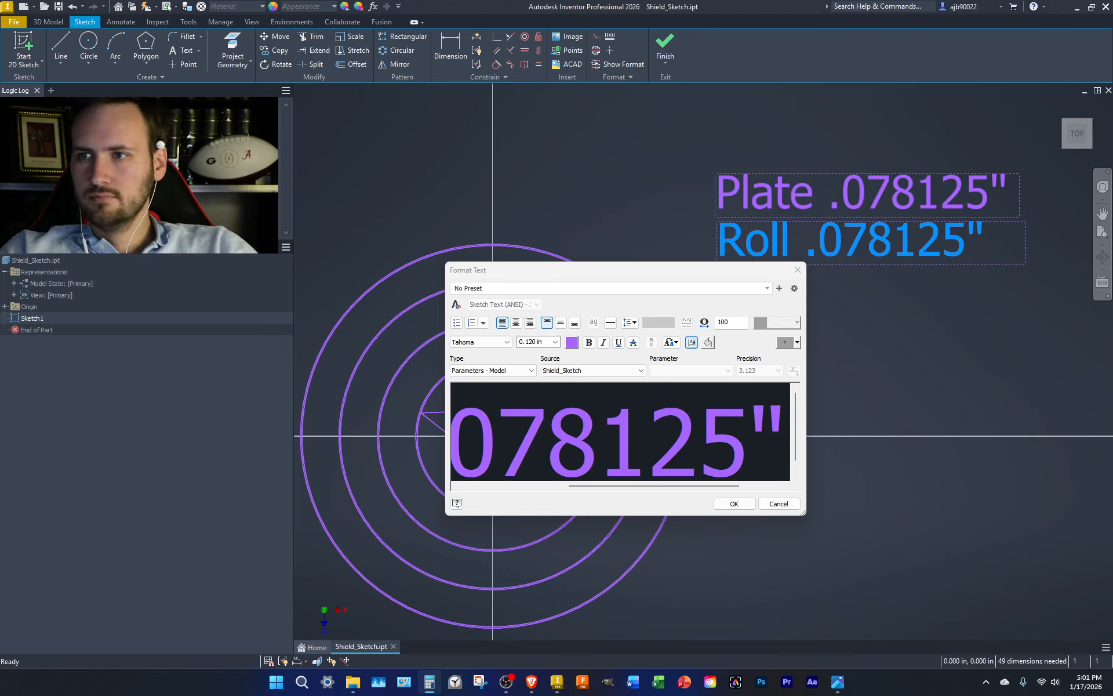
left_click(500, 436)
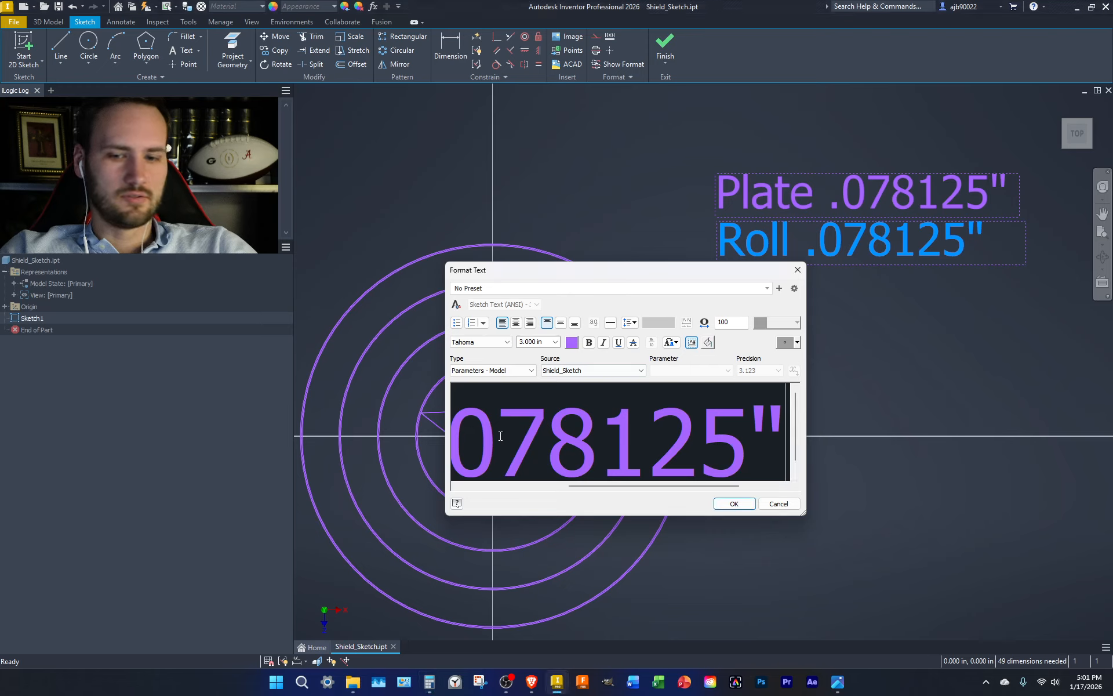
key("Left")
key("Left")
key("Left")
key("Left")
key("Left")
key("Left")
key("Left")
key("Left")
key("Left")
key("Left")
key("Left")
key("Left")
key("Left")
key("Right")
key("Right")
key("Right")
key("Right")
key("Right")
key("Right")
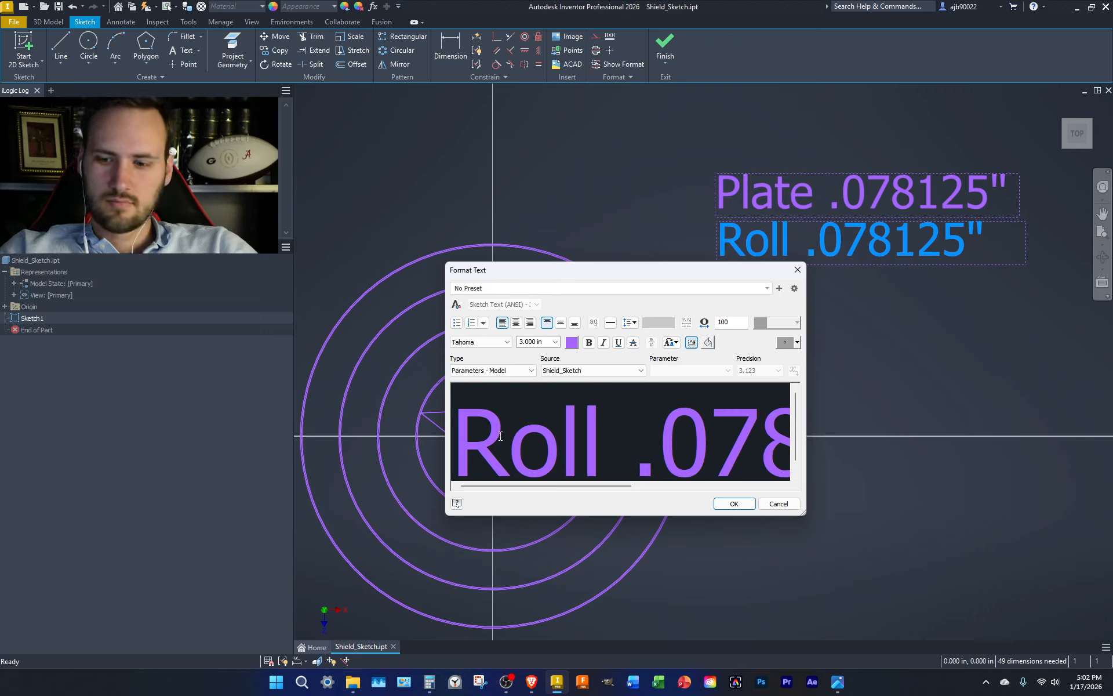
type("15625")
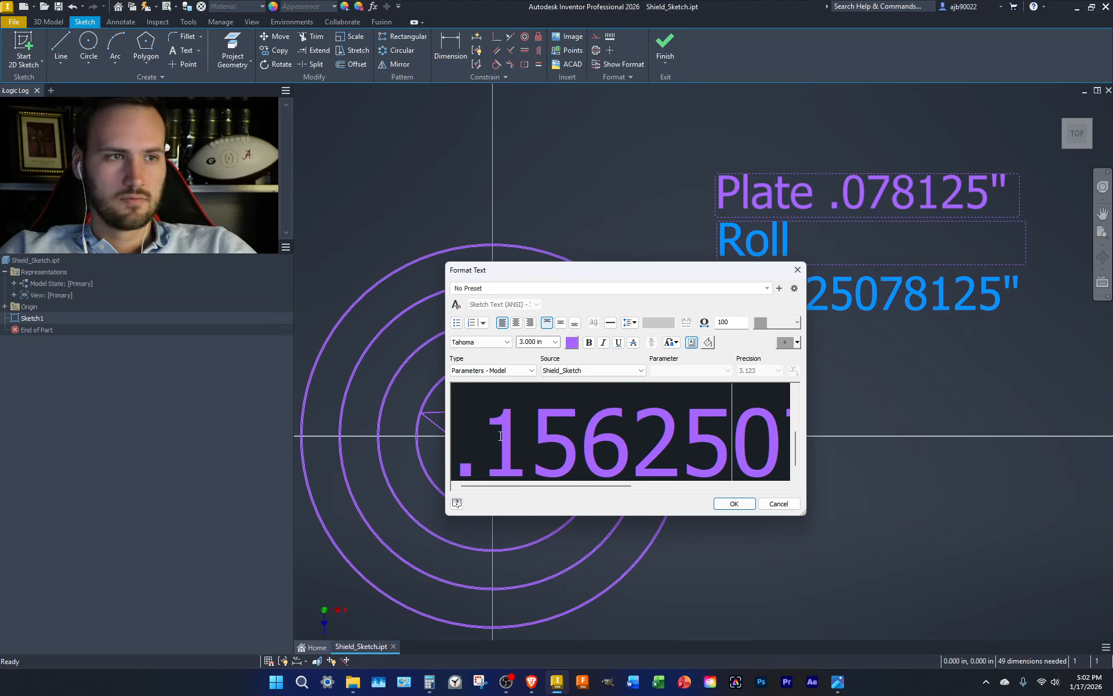
key("Delete")
key("Delete")
key("Delete")
key("Delete")
key("Delete")
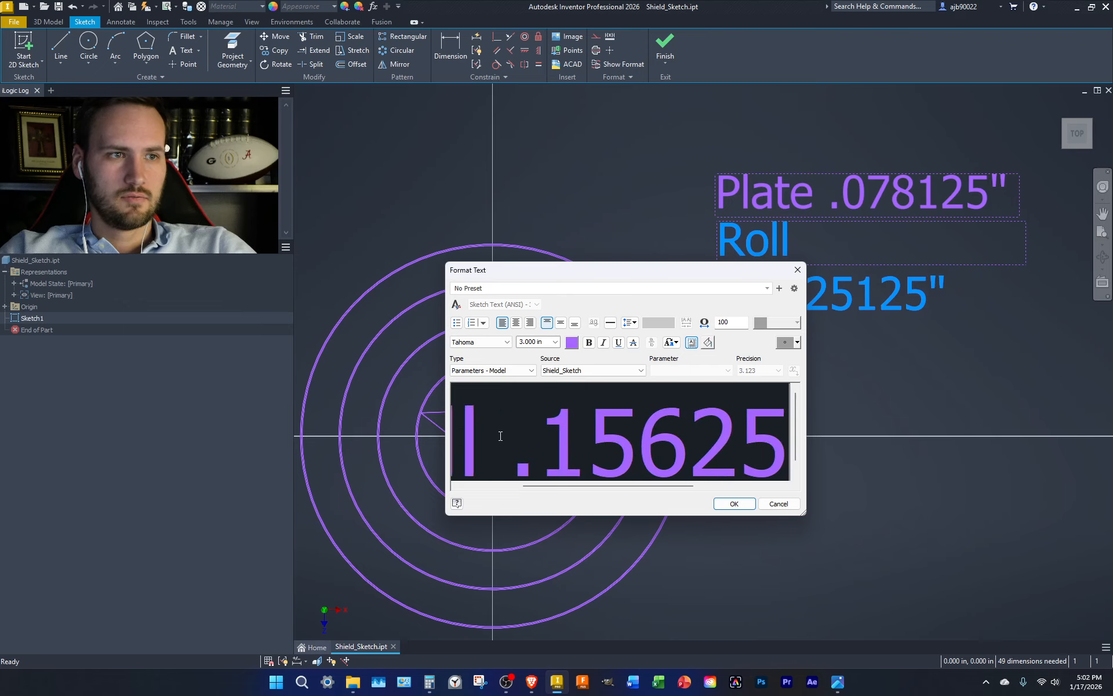
key("Delete")
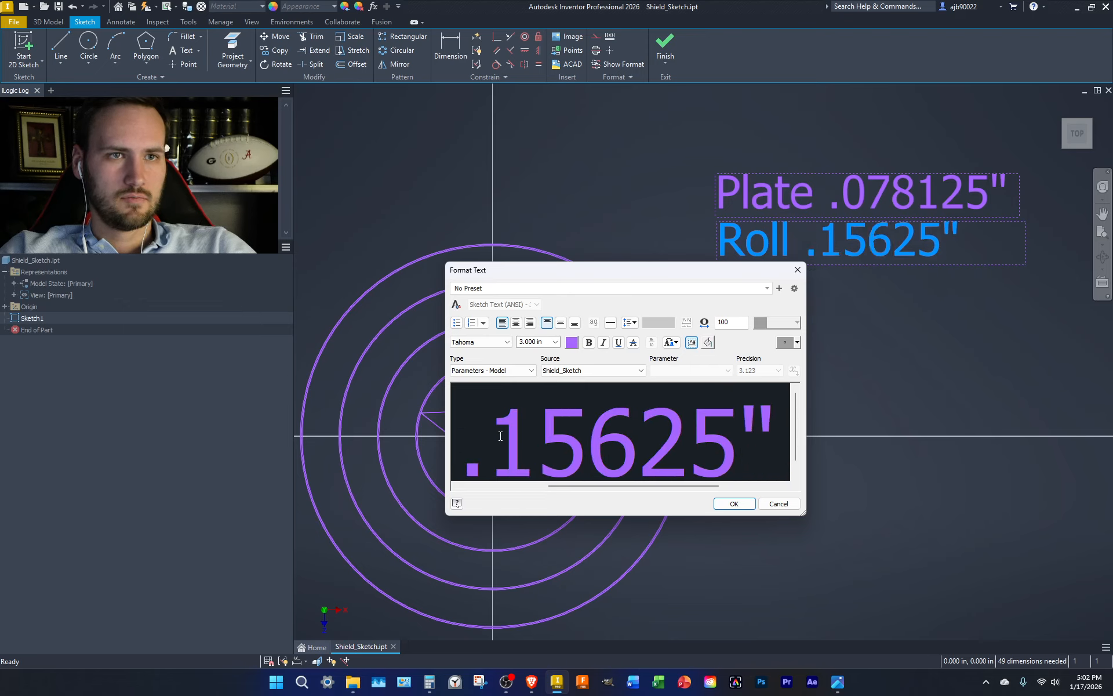
- Add a leading zero to the roll thickness so the note reads Roll 0.15625", and accept the text
key("Left")
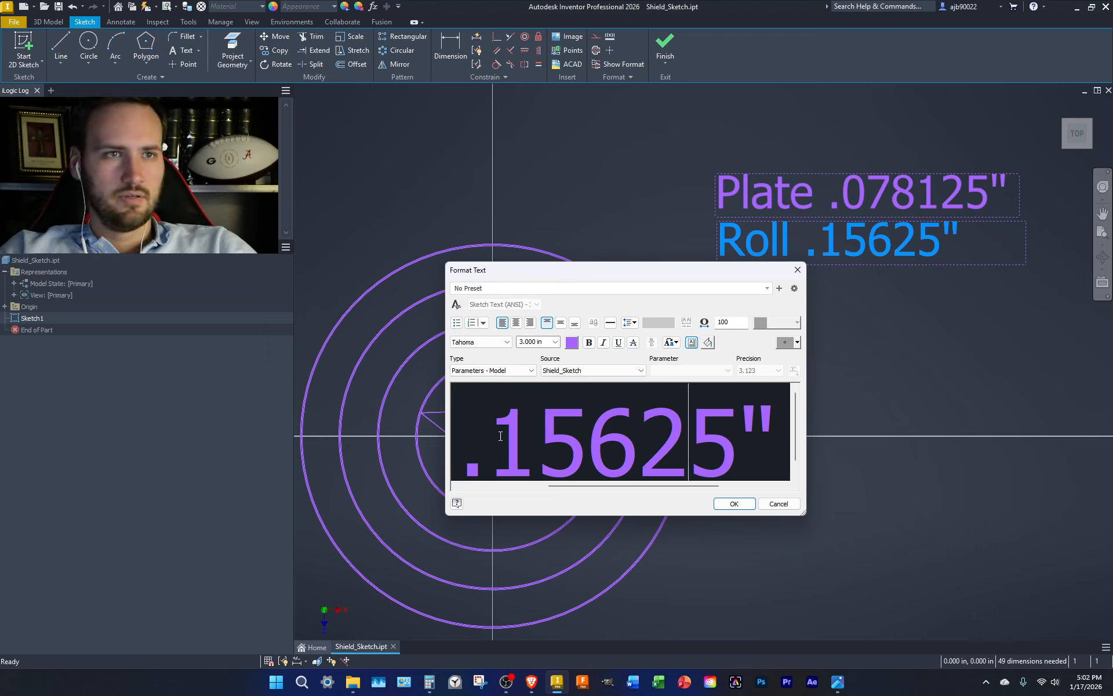
key("Left")
key("Left")
key("Left")
key("Left")
key("Left")
type("0")
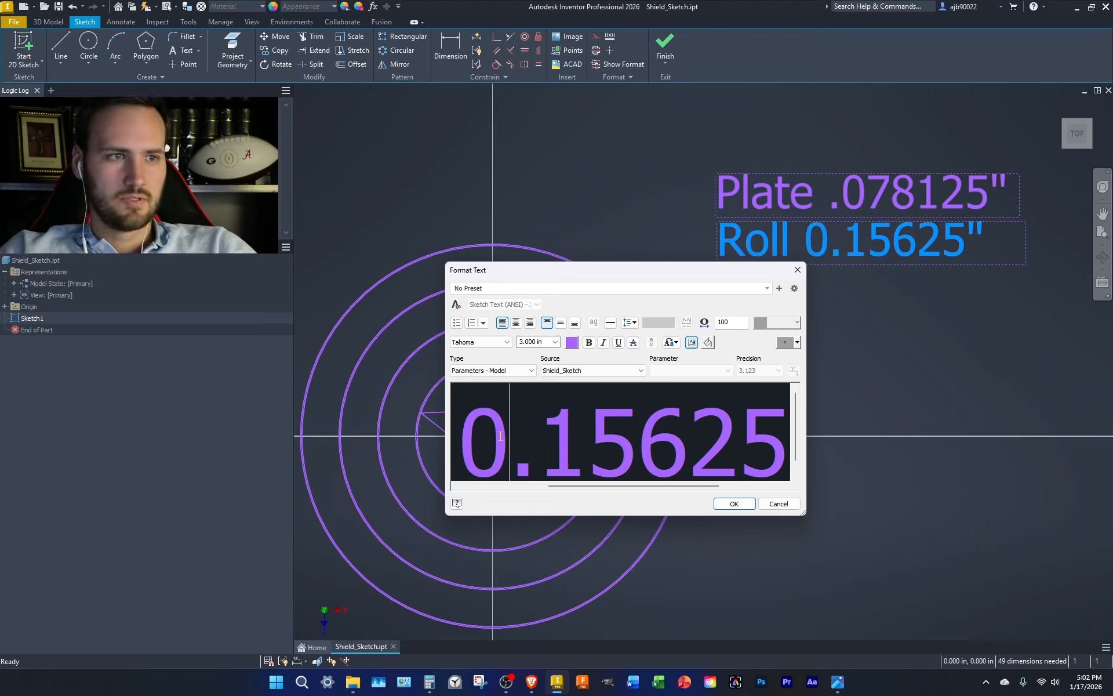
left_click(747, 503)
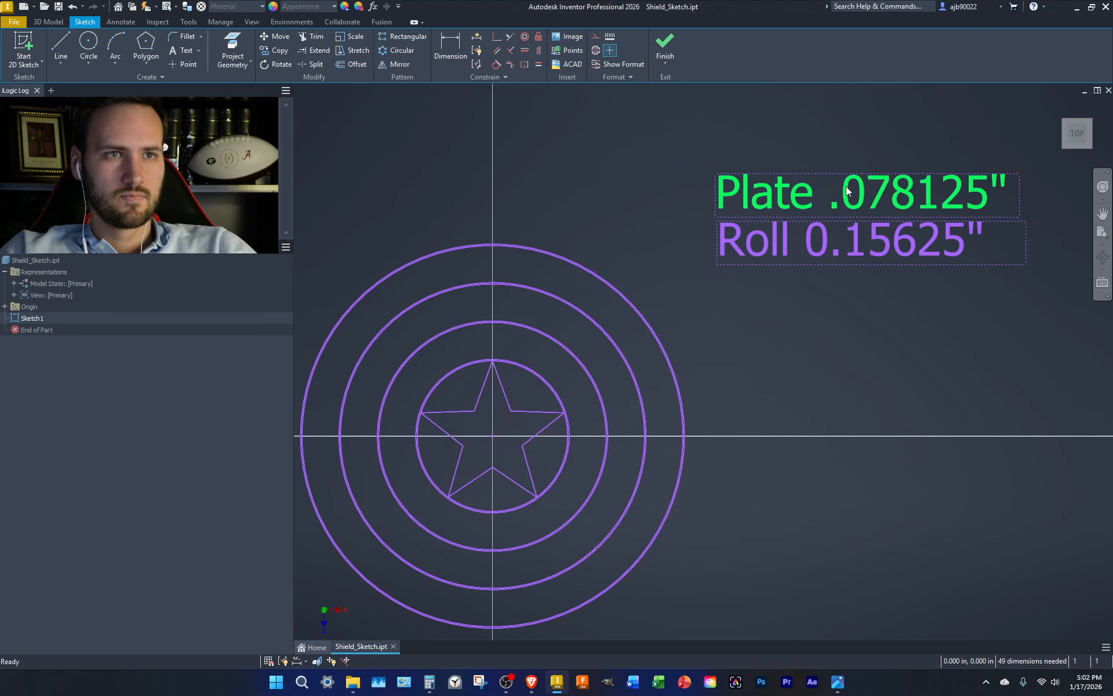
- Change the upper note to Plate 0.078125" and widen its text box to fit on one line
double_click(833, 194)
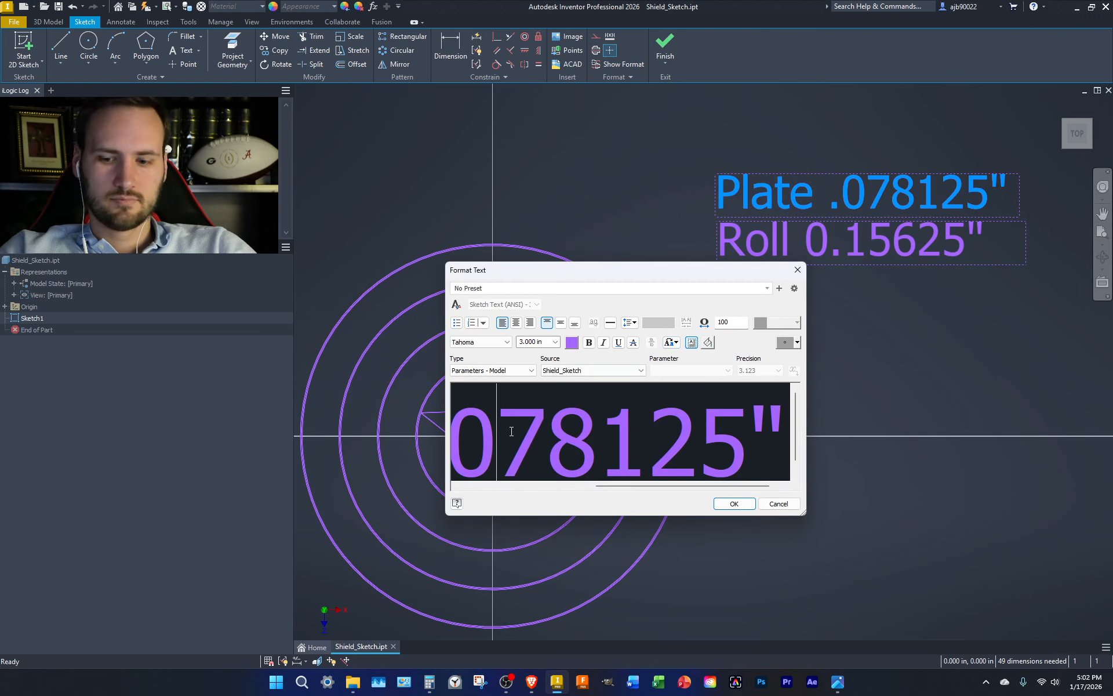
key("Left")
key("Left")
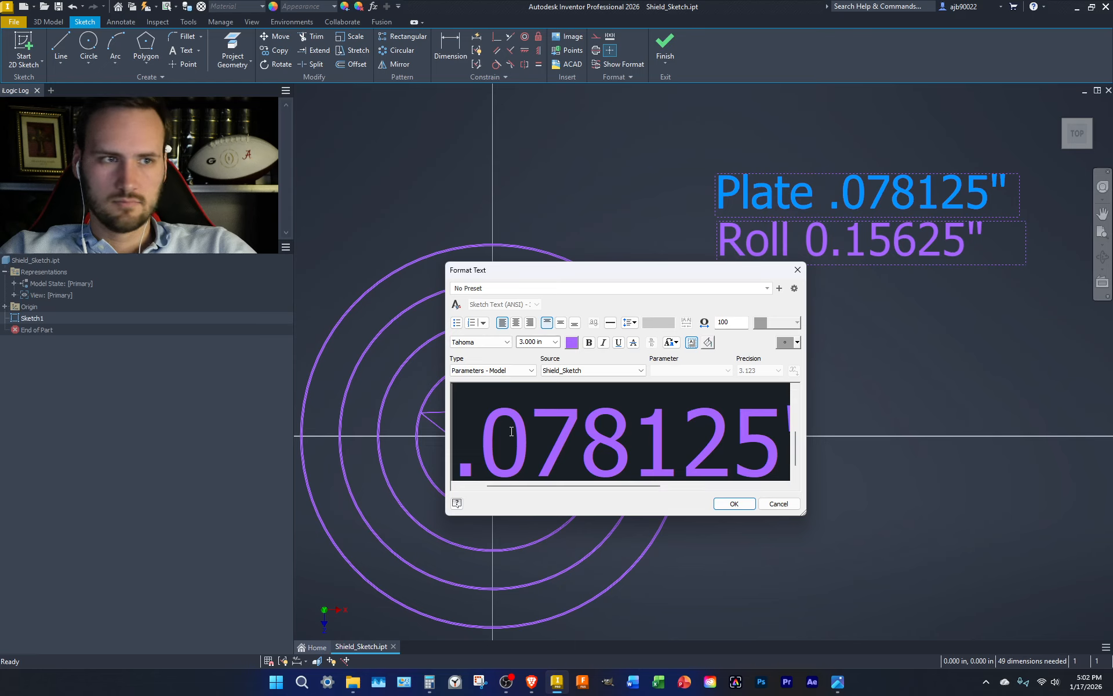
key("Return")
left_click(750, 501)
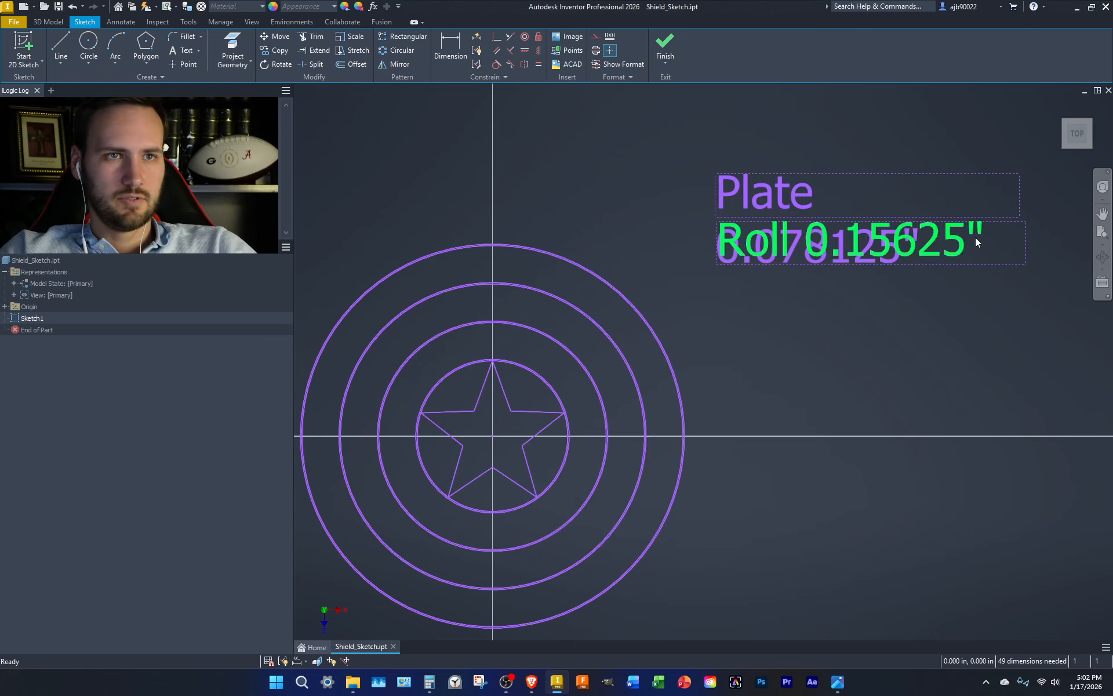
left_click_drag(1019, 197, 1047, 196)
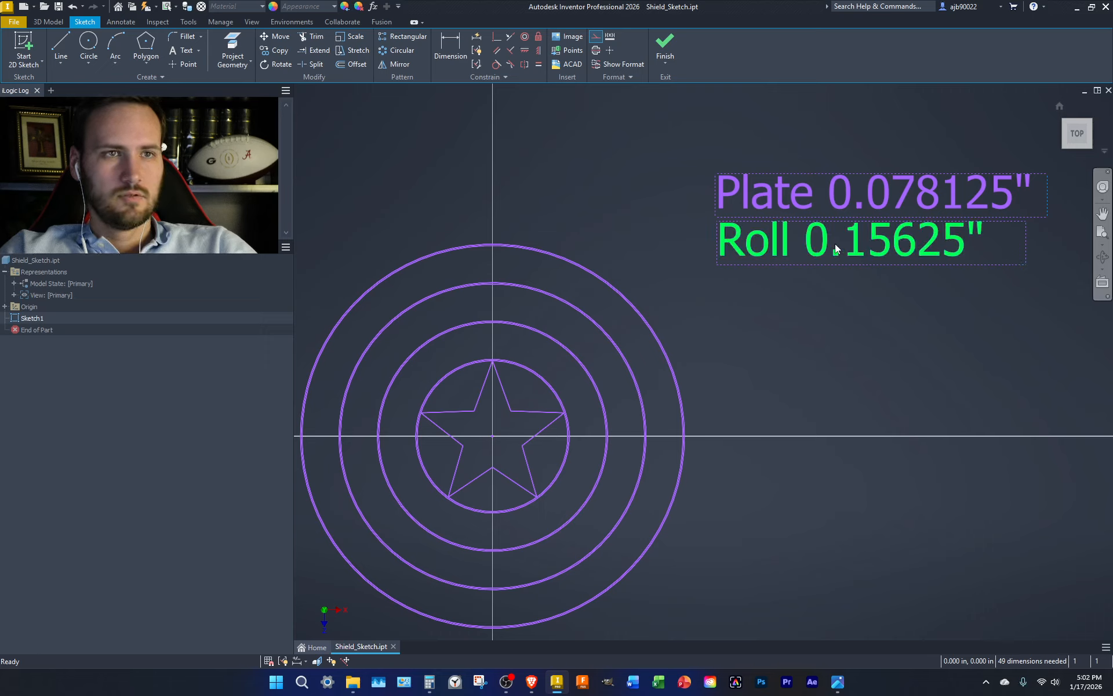
- Extend the roll note with a dash followed by a copy of its 0.15625" value
double_click(942, 246)
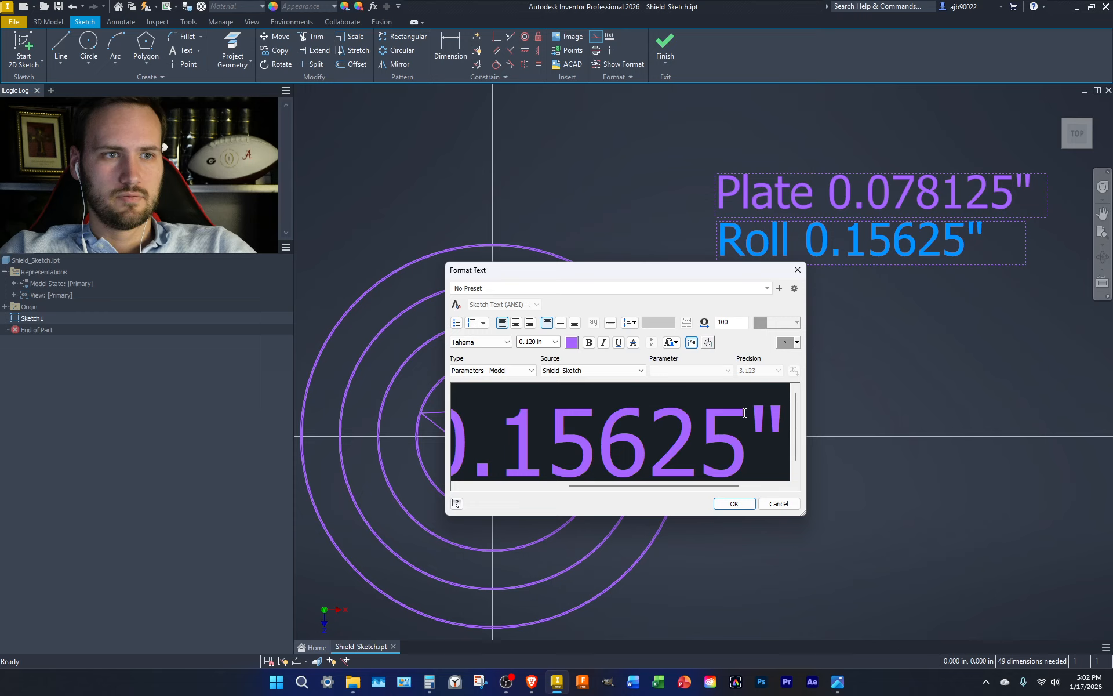
type("-")
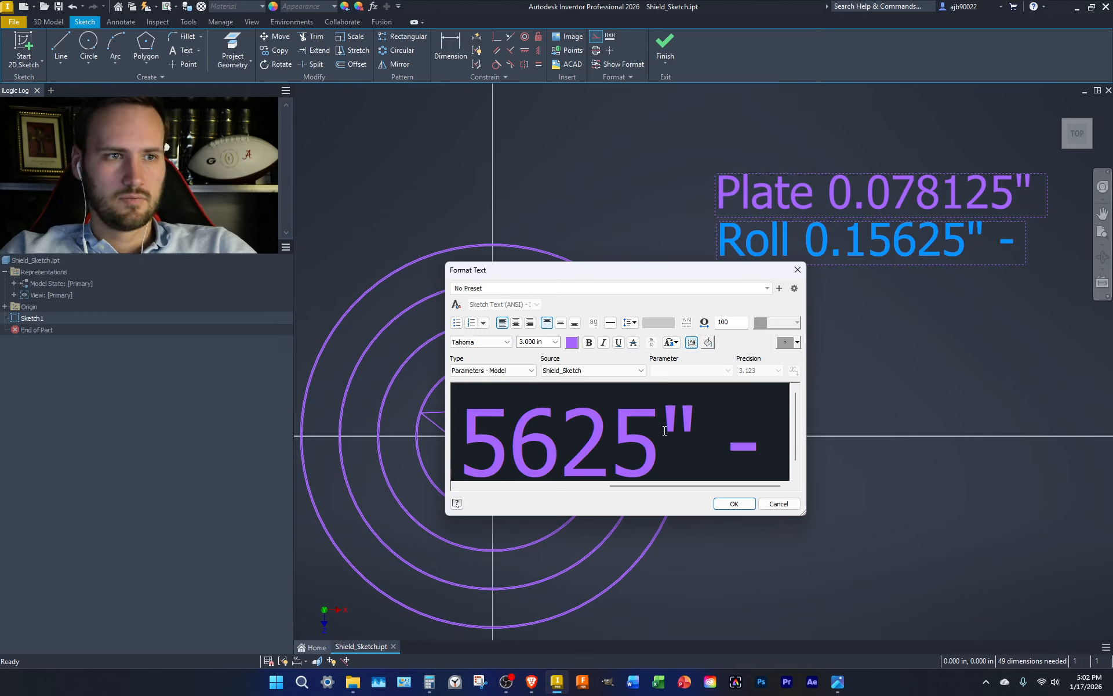
left_click_drag(701, 444, 455, 446)
key("ctrl+c")
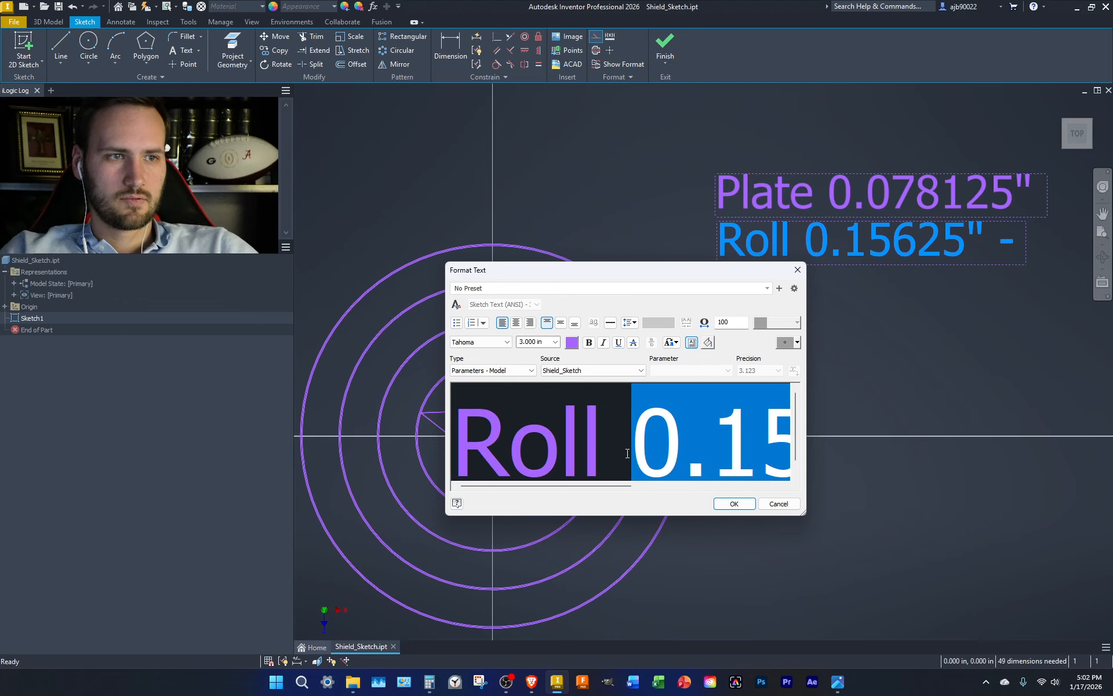
left_click(764, 445)
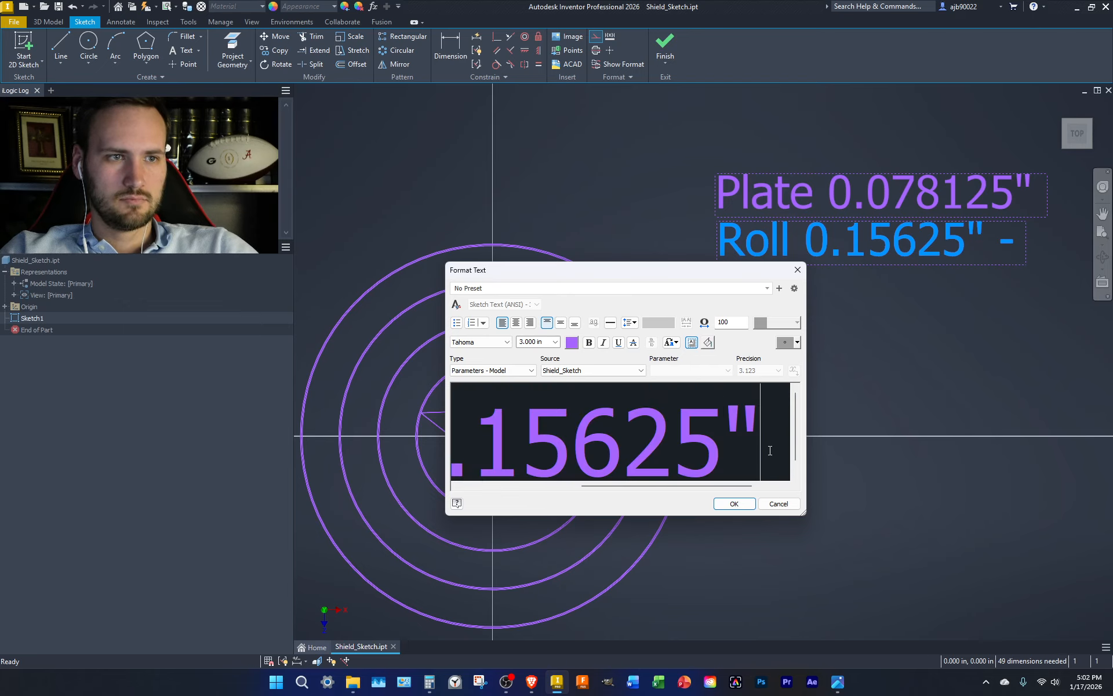
key("Right")
key("Right")
key("Right")
key("ctrl+v")
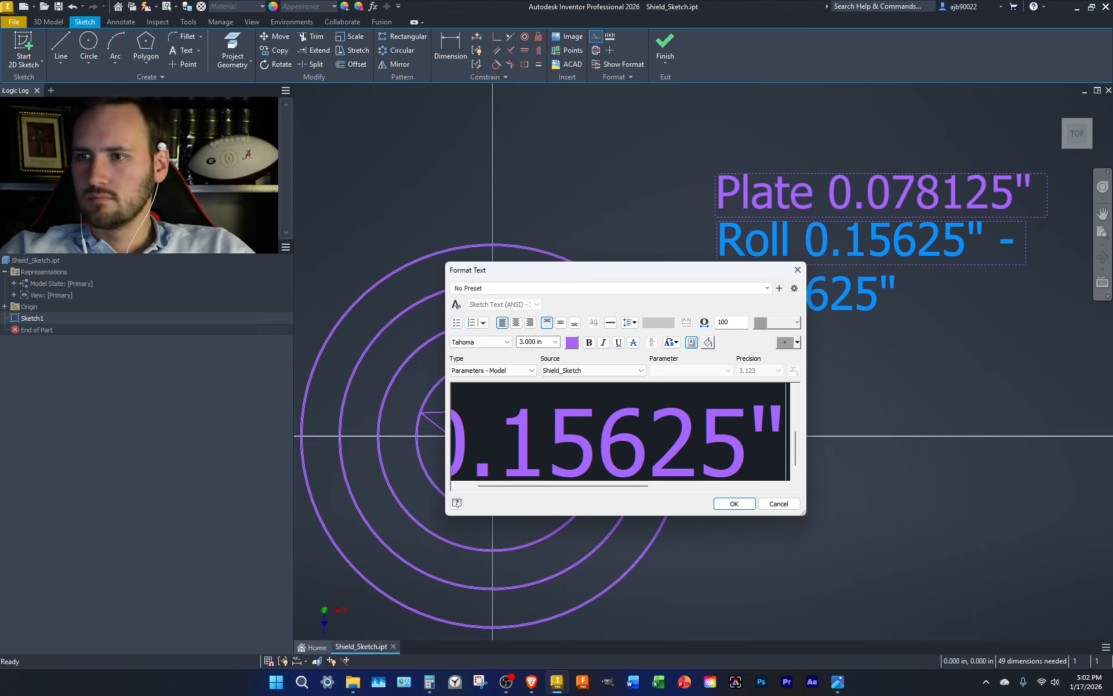
- Change the second value of the roll note to 0.234375", accept the text, and extend its box to enclose both lines
key("alt+Tab")
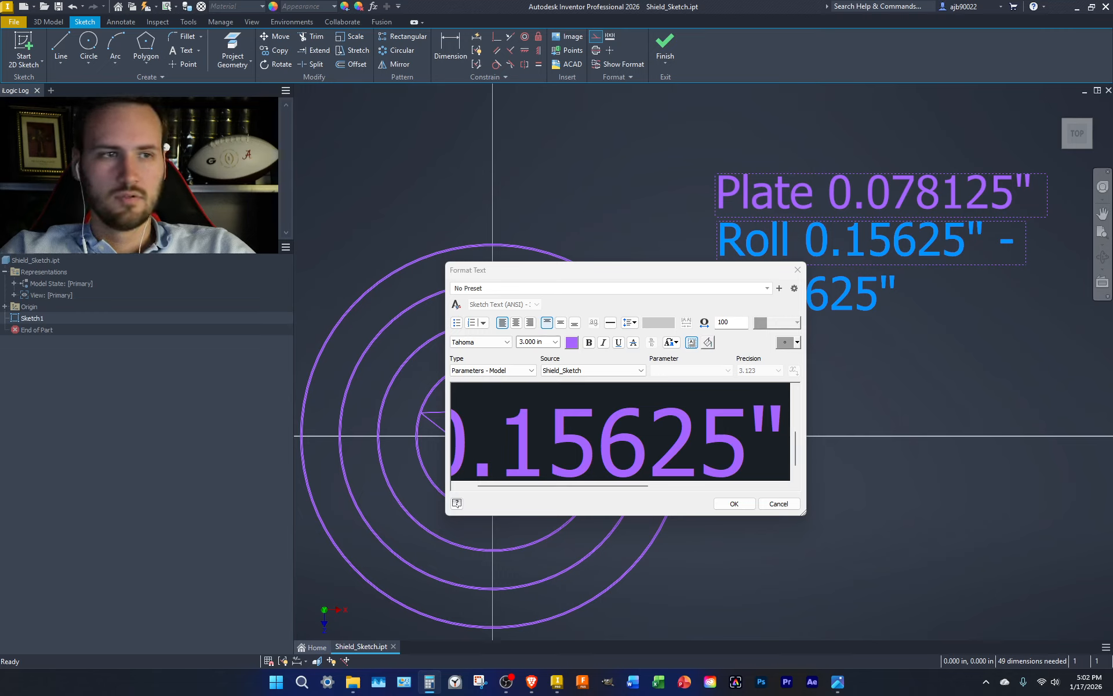
key("alt+Tab")
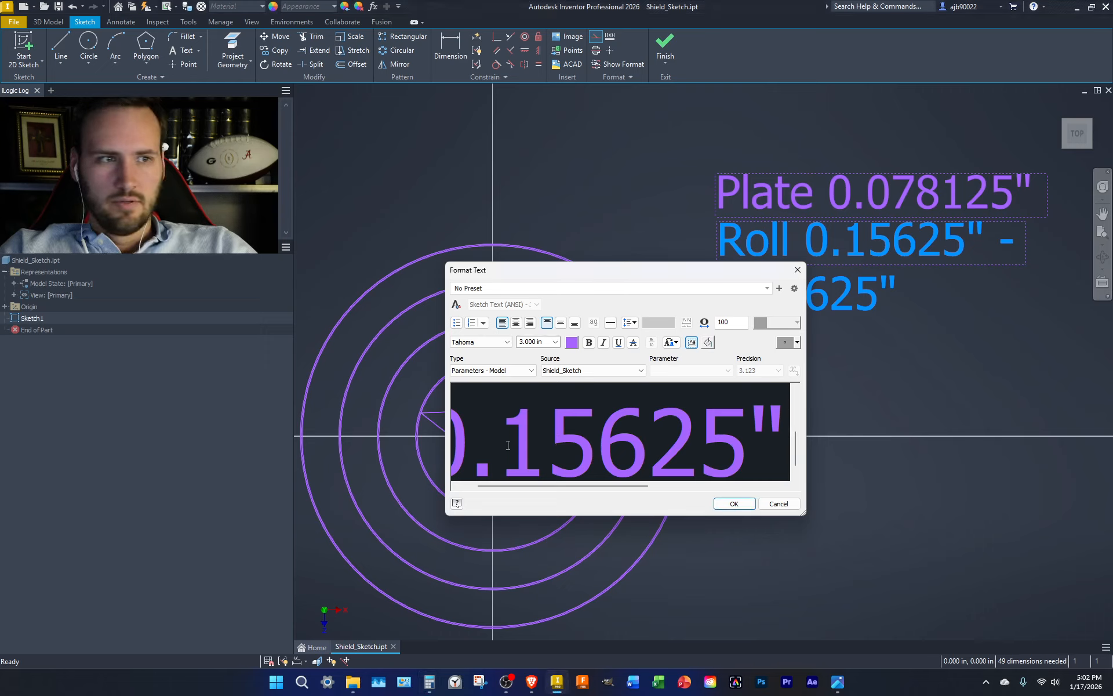
left_click(756, 432)
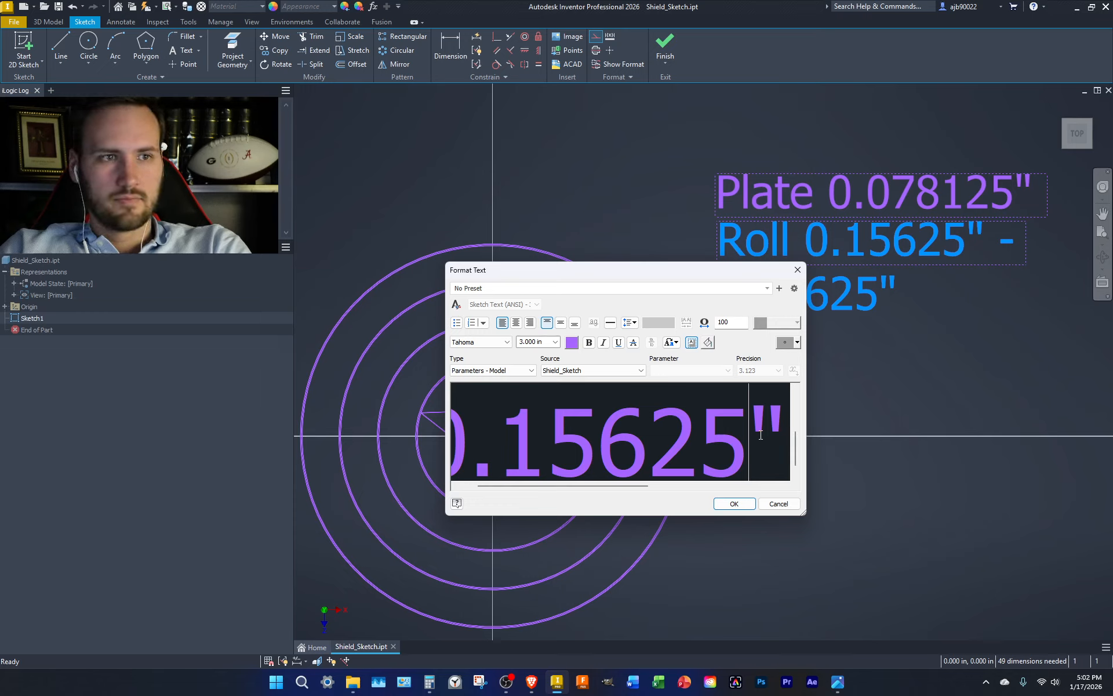
key("BackSpace")
key("BackSpace")
key("BackSpace")
key("BackSpace")
key("BackSpace")
type("2")
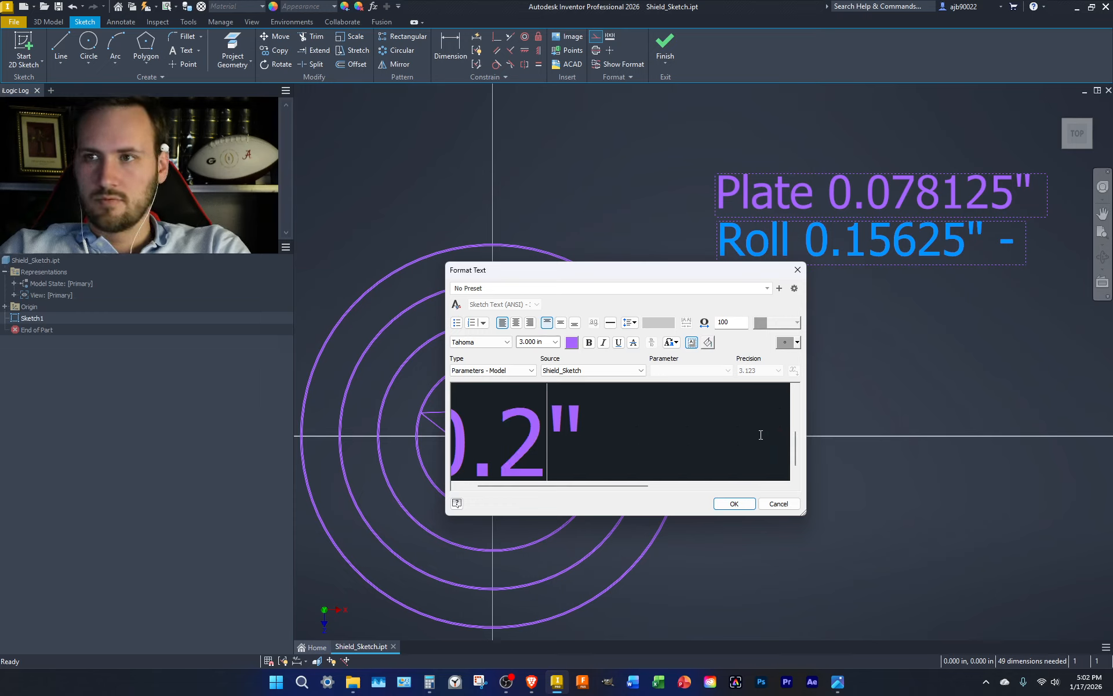
type("34")
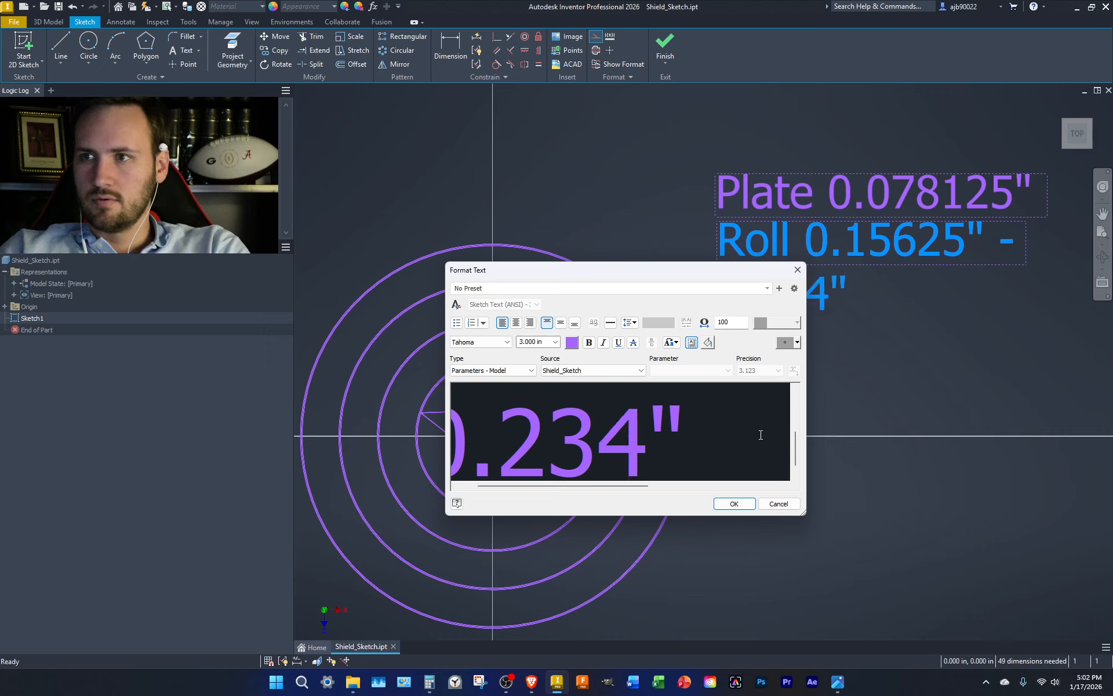
type("375")
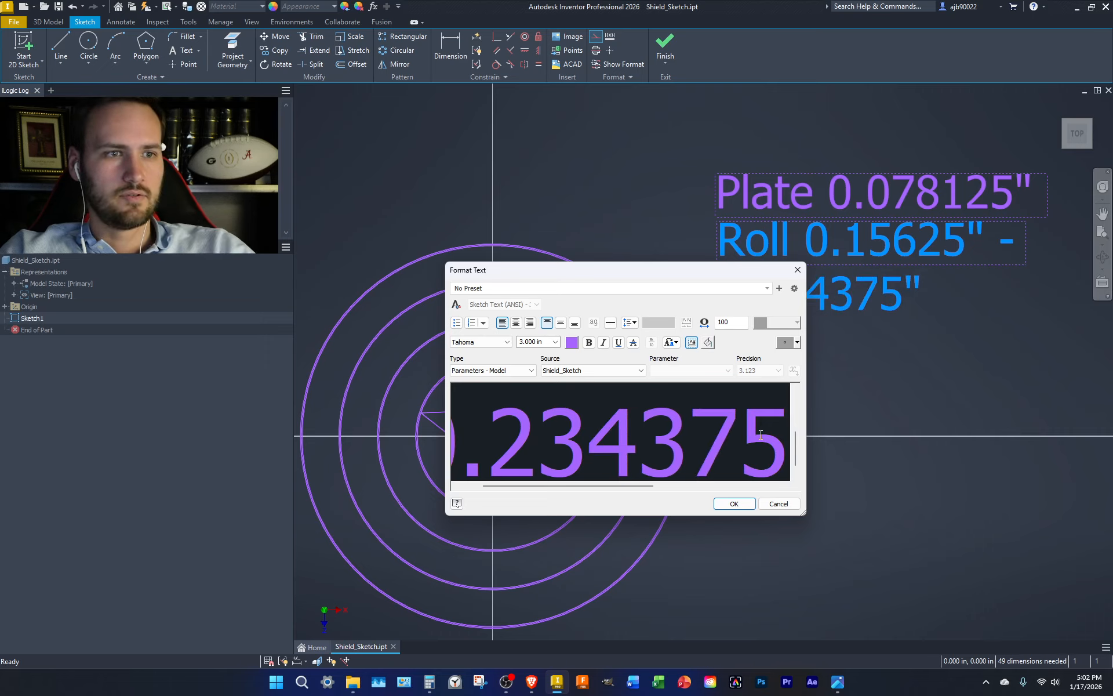
left_click(733, 504)
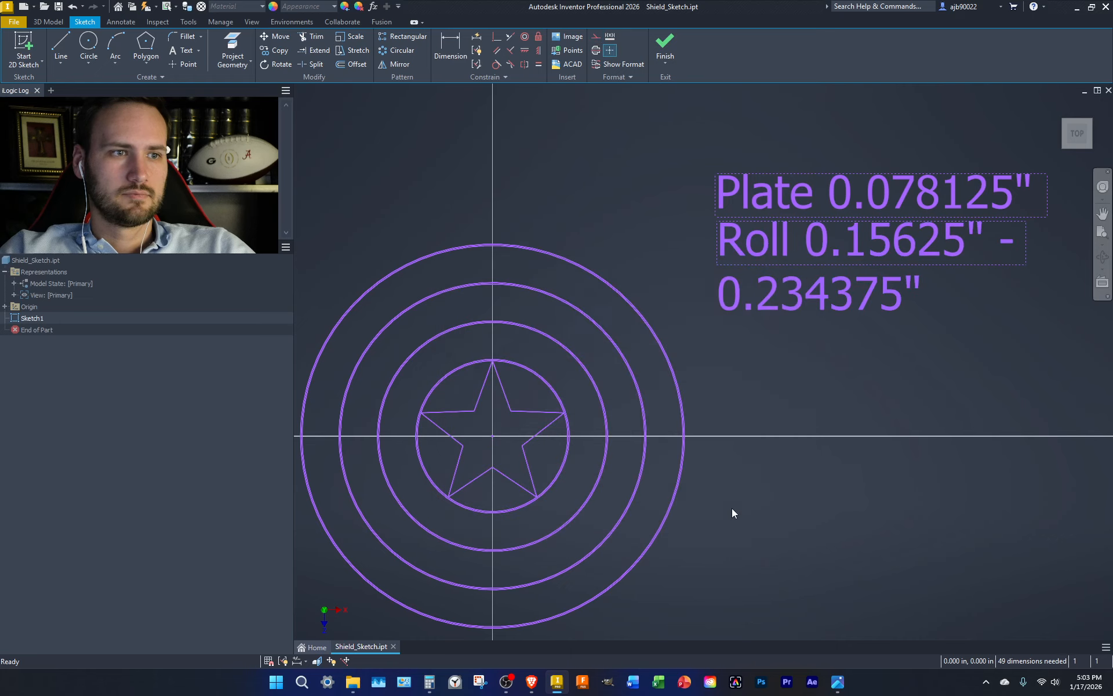
left_click_drag(793, 269, 807, 318)
double_click(743, 286)
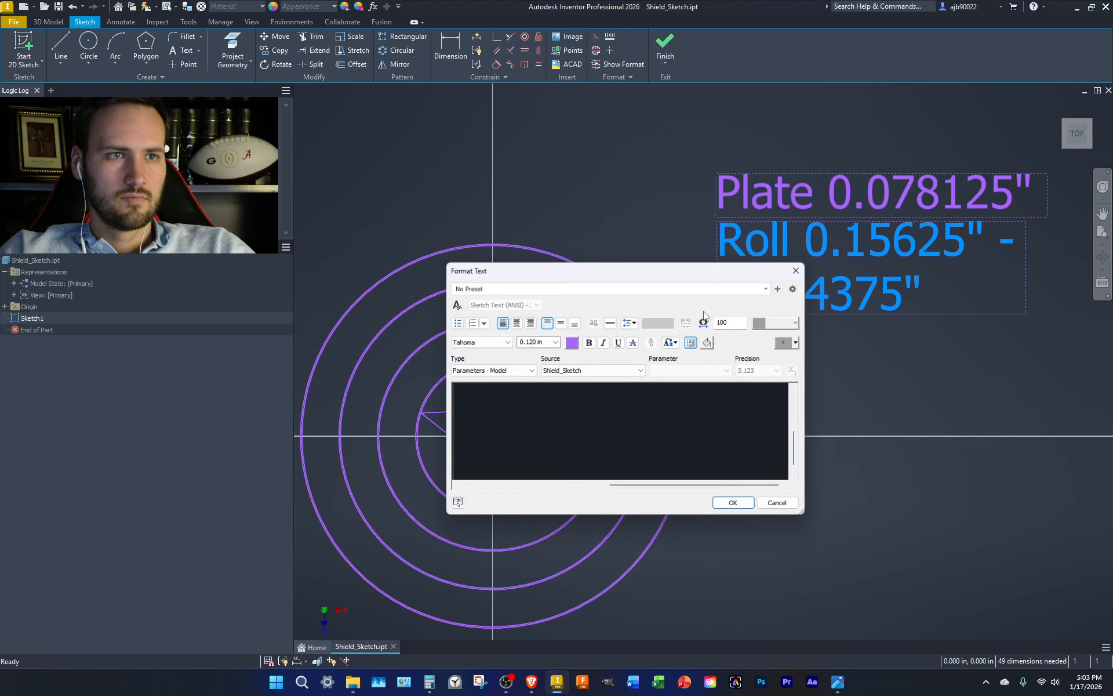
key("Up")
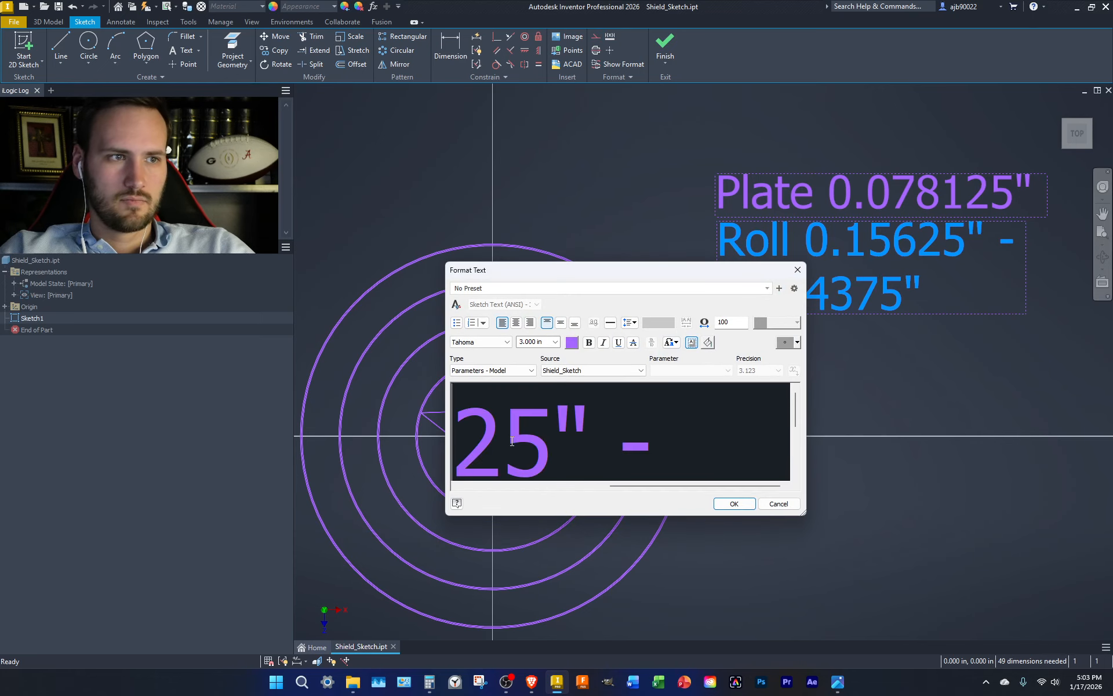
key("Left")
key("Left")
key("Left")
key("Left")
key("Left")
key("Left")
key("Left")
key("Left")
key("Left")
key("Left")
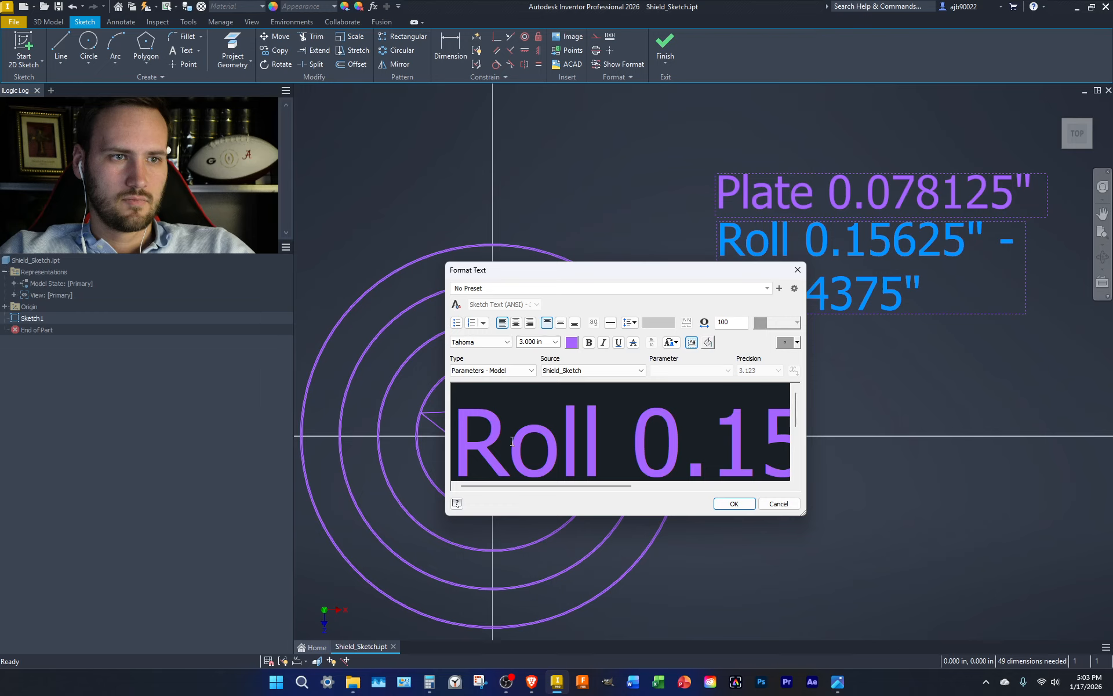
left_click_drag(550, 485, 711, 477)
left_click(781, 437)
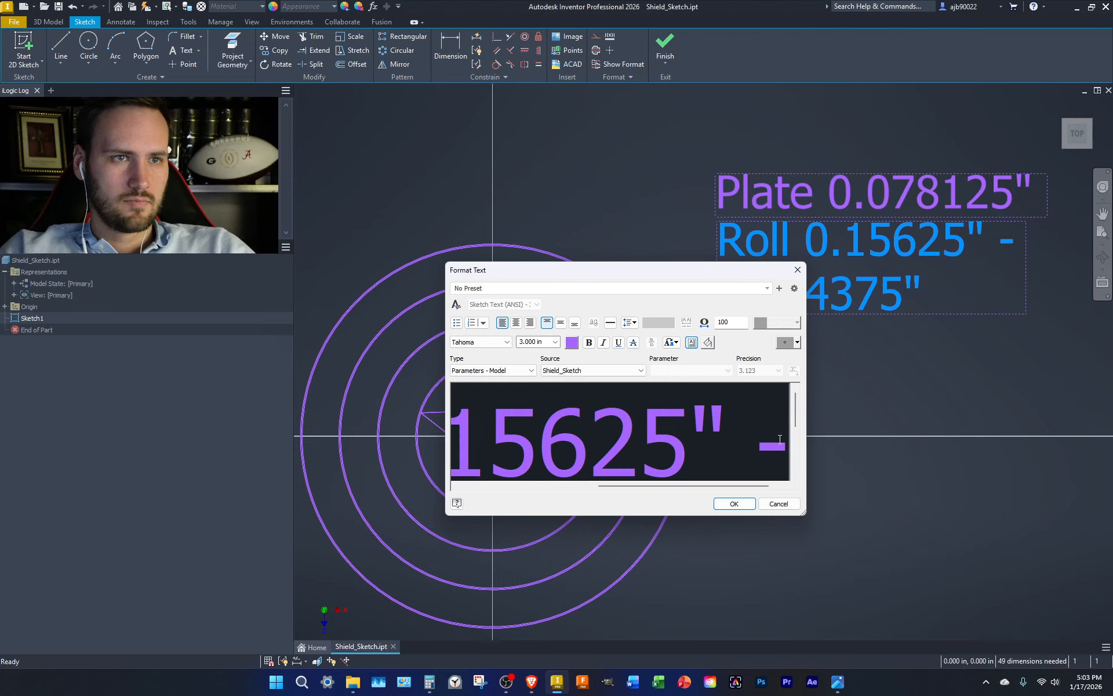
key("Right")
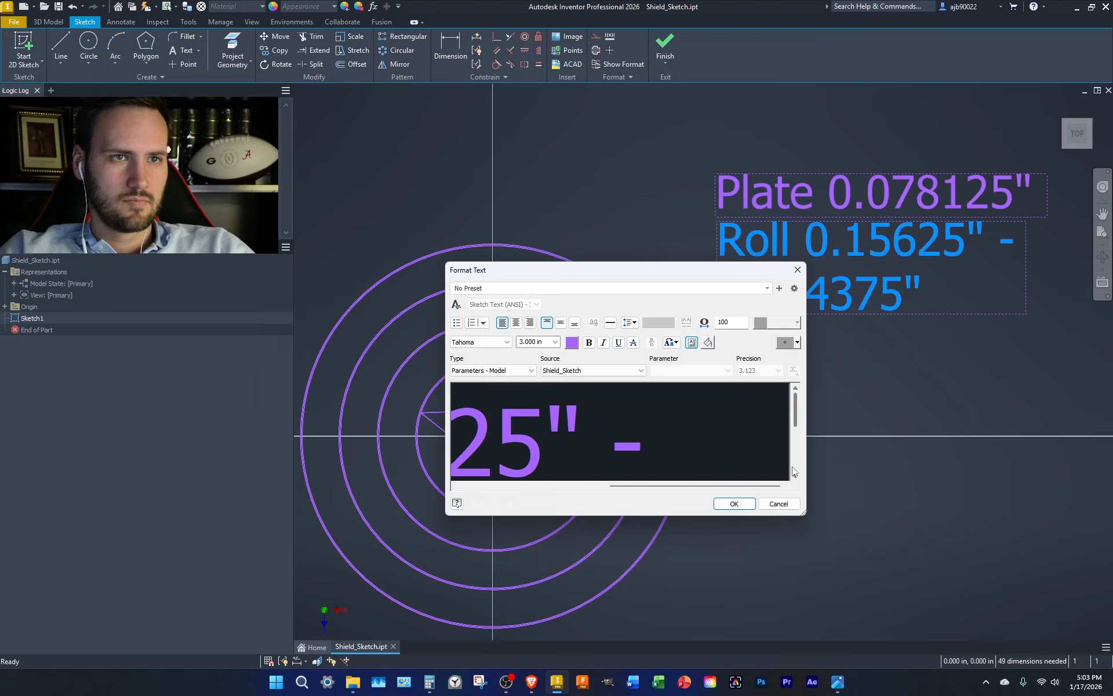
left_click(747, 505)
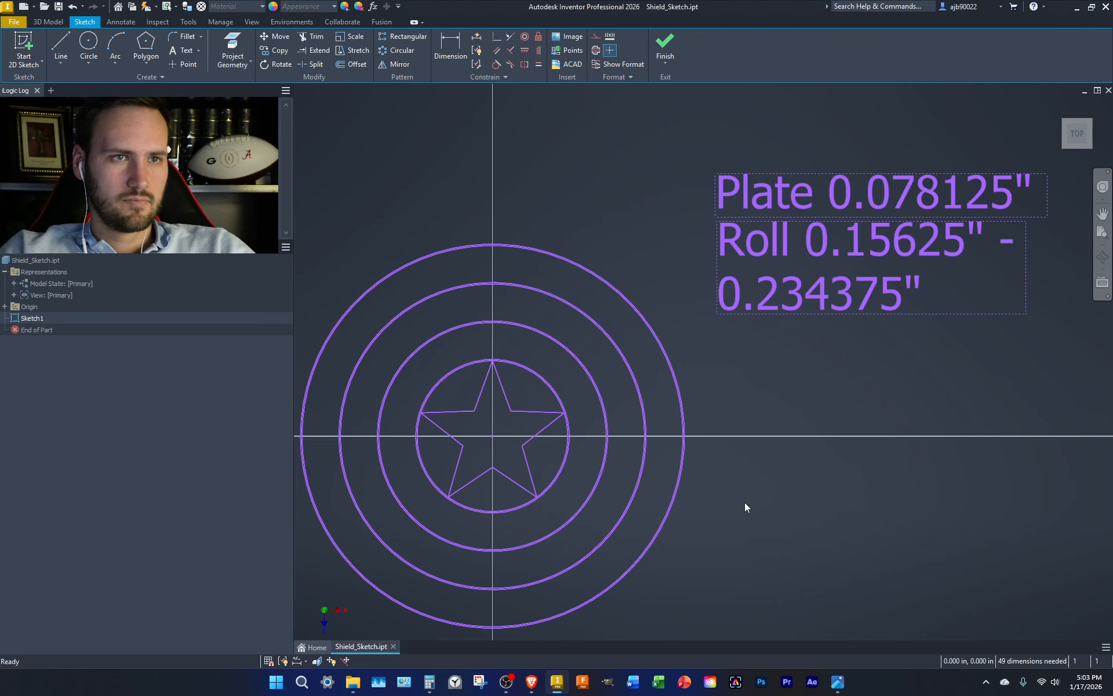
- Try to pull the second roll value up beside the dash, put the line break back before it, and accept the text
double_click(773, 297)
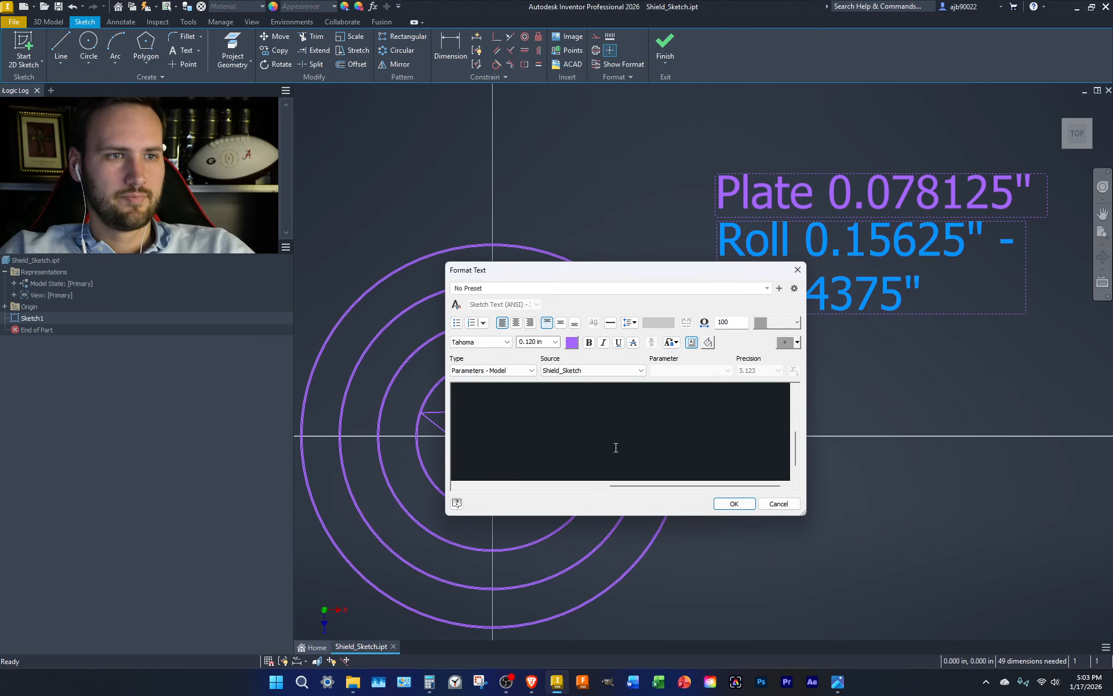
key("Left")
key("Left")
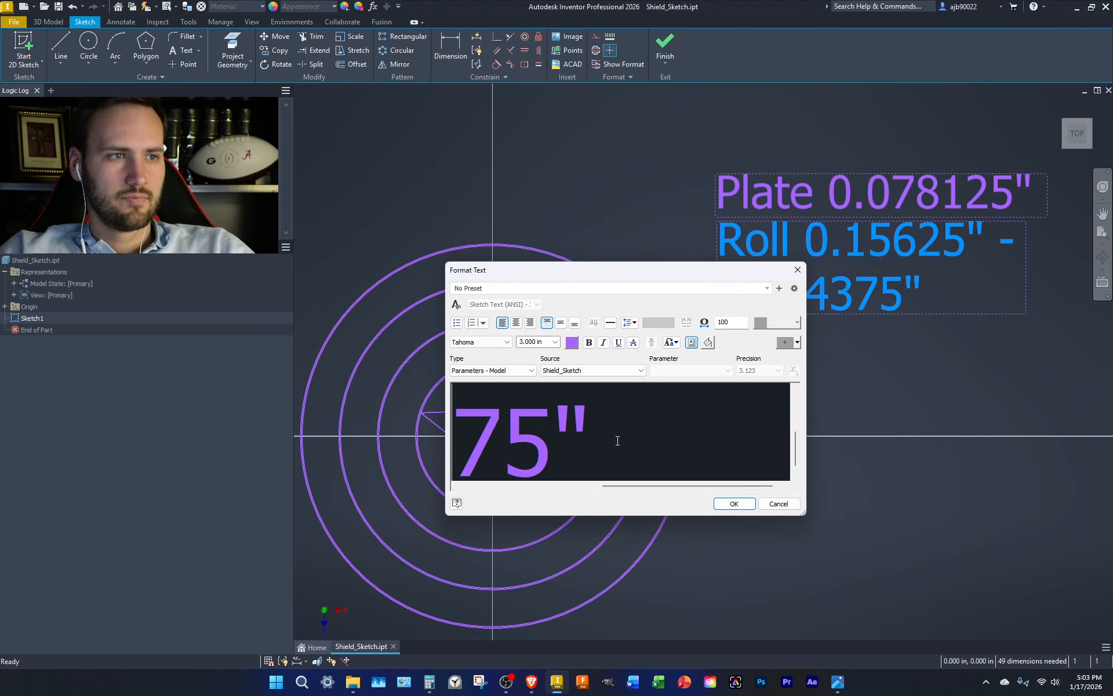
key("Up")
key("Left")
key("Left")
key("Left")
key("Left")
key("Left")
key("Left")
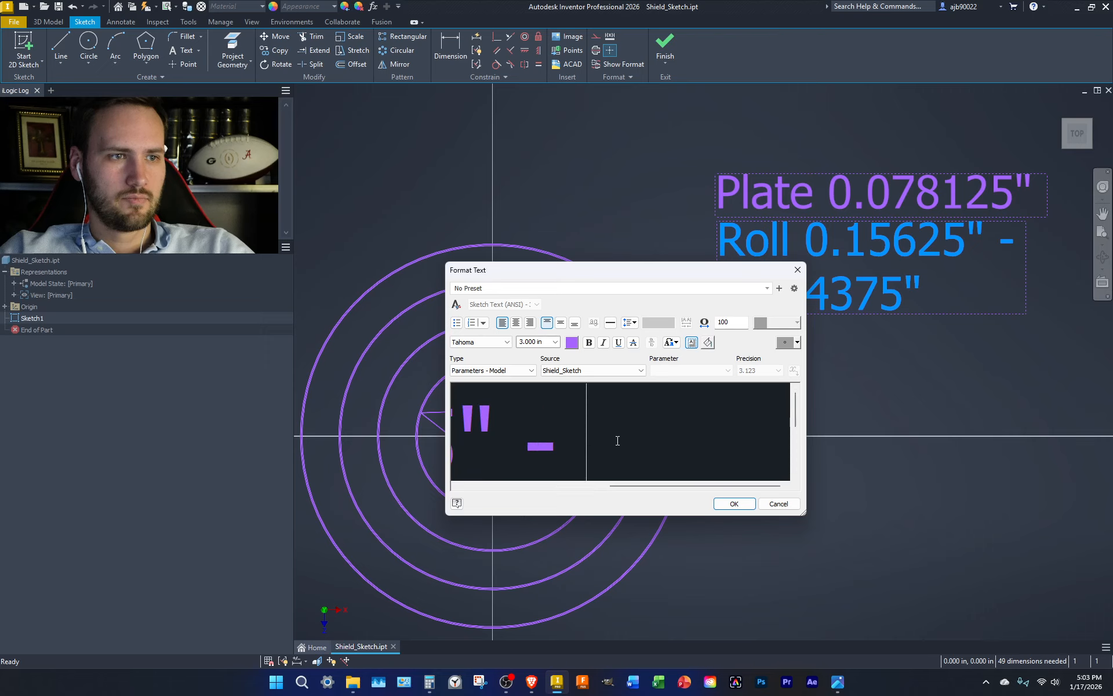
key("Delete")
key("Delete")
key("Delete")
key("Delete")
key("Delete")
key("Delete")
key("Delete")
key("Delete")
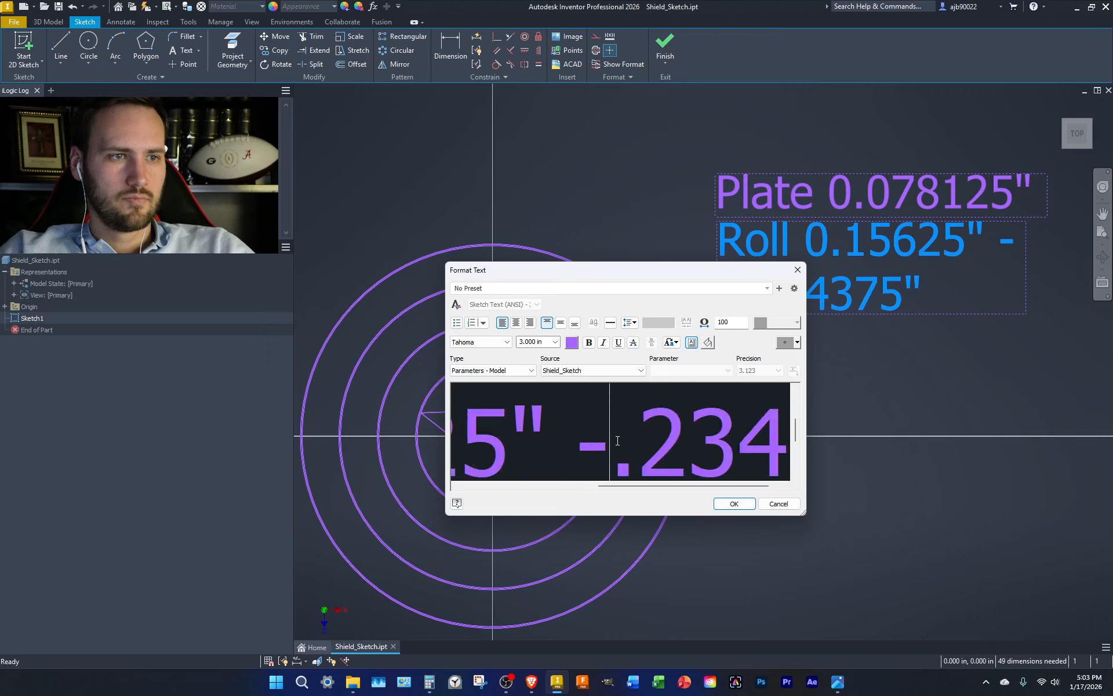
key("Return")
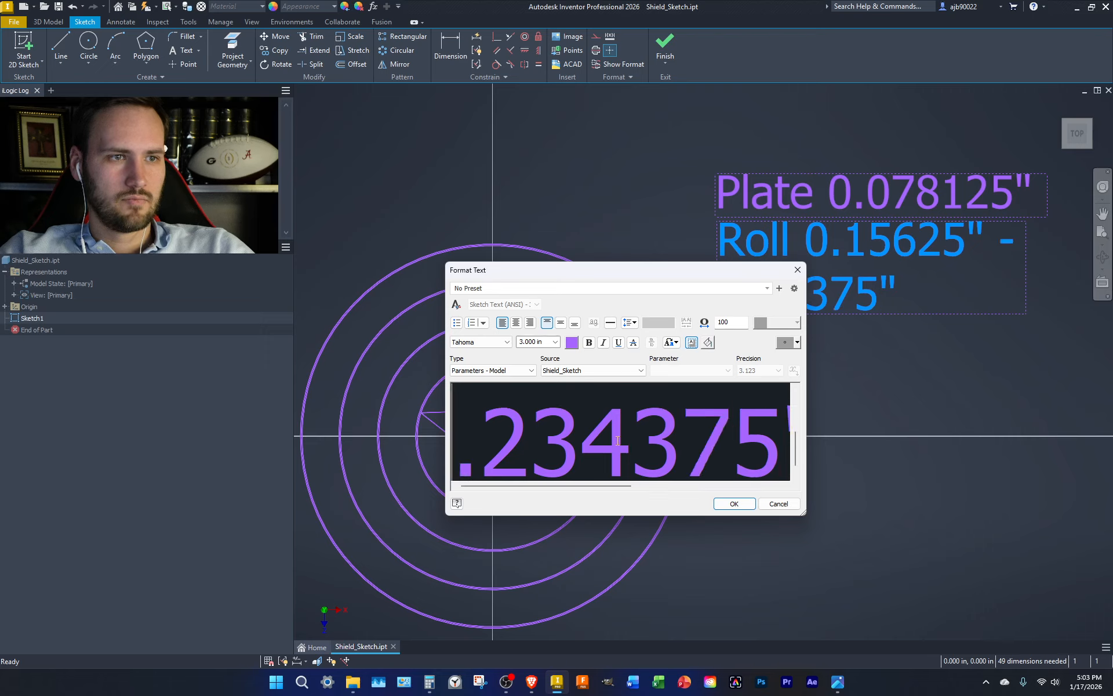
left_click(734, 503)
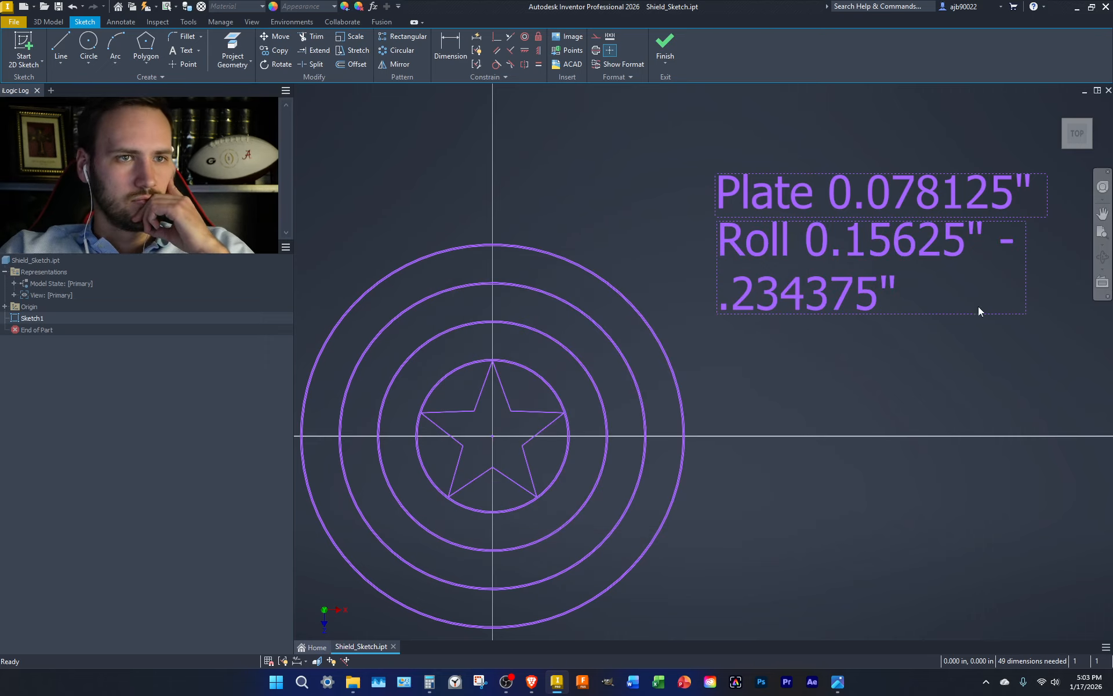
- Enlarge the text editor for the roll note and add a leading zero so its second line reads 0.234375"
double_click(746, 308)
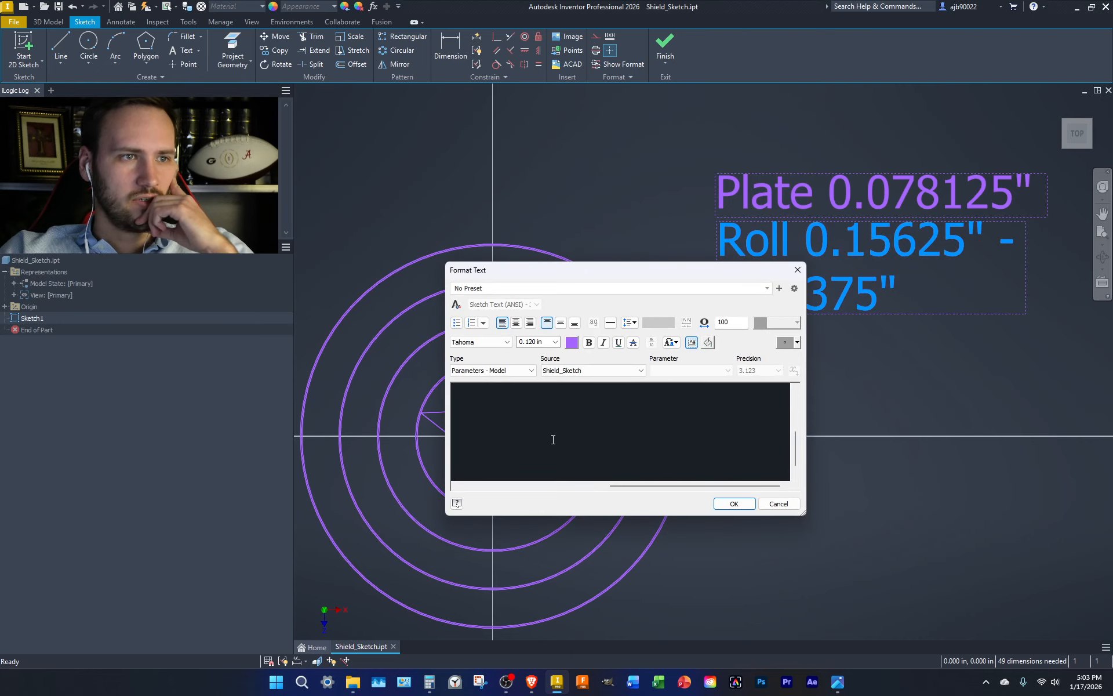
left_click_drag(606, 490, 1054, 514)
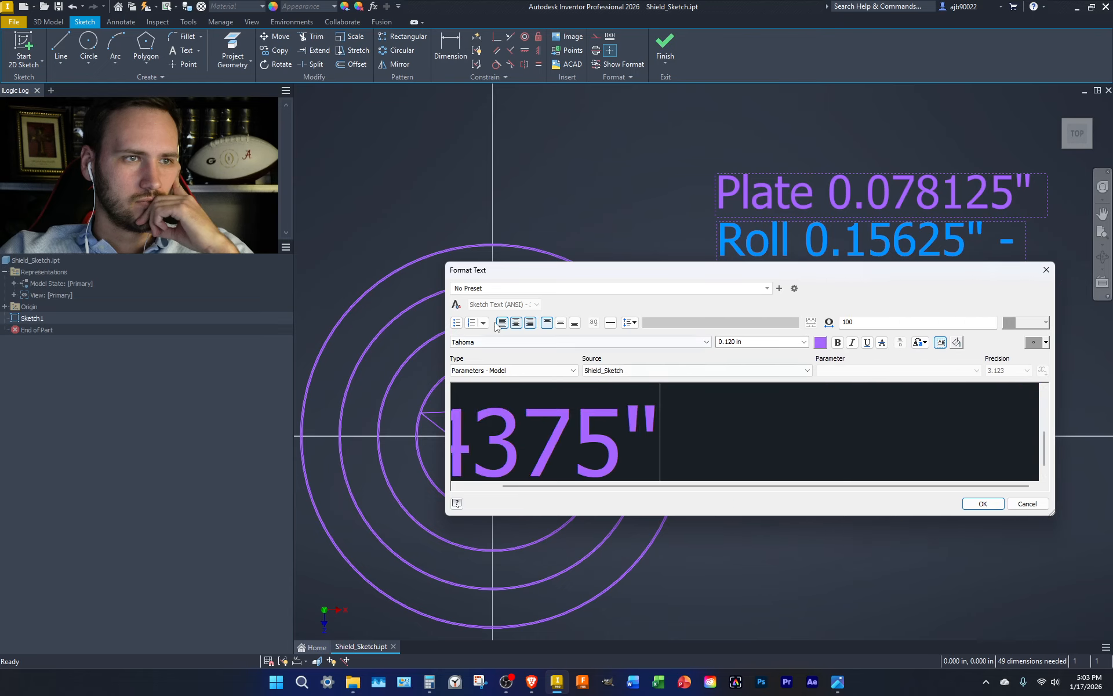
left_click_drag(446, 264, 172, 112)
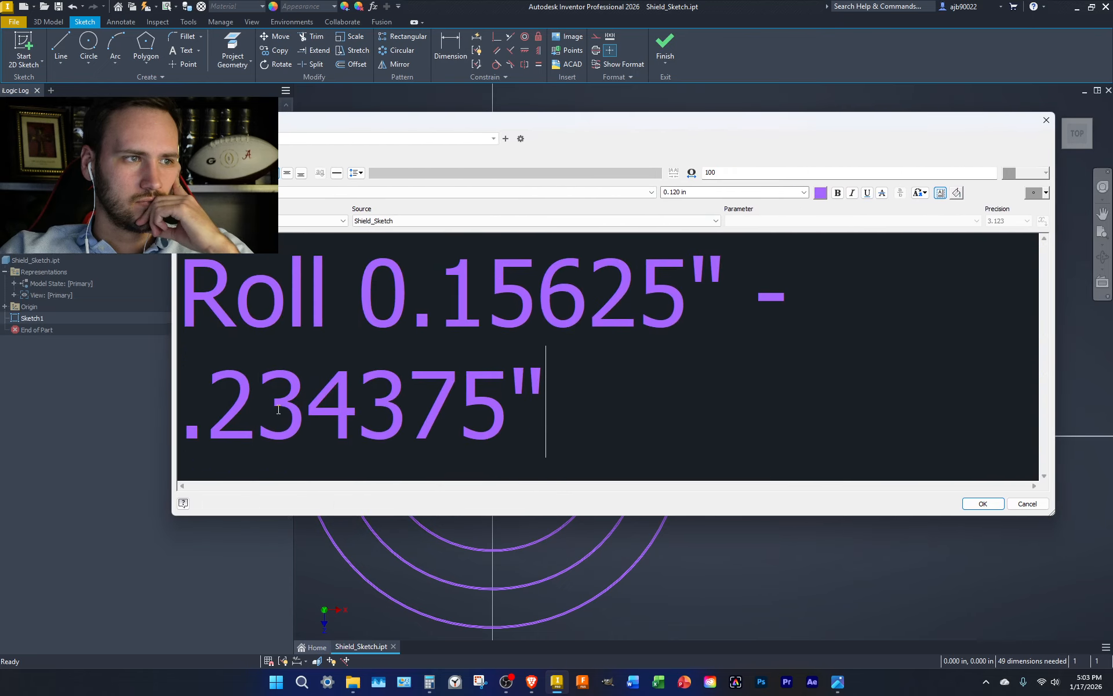
left_click(182, 409)
type("0")
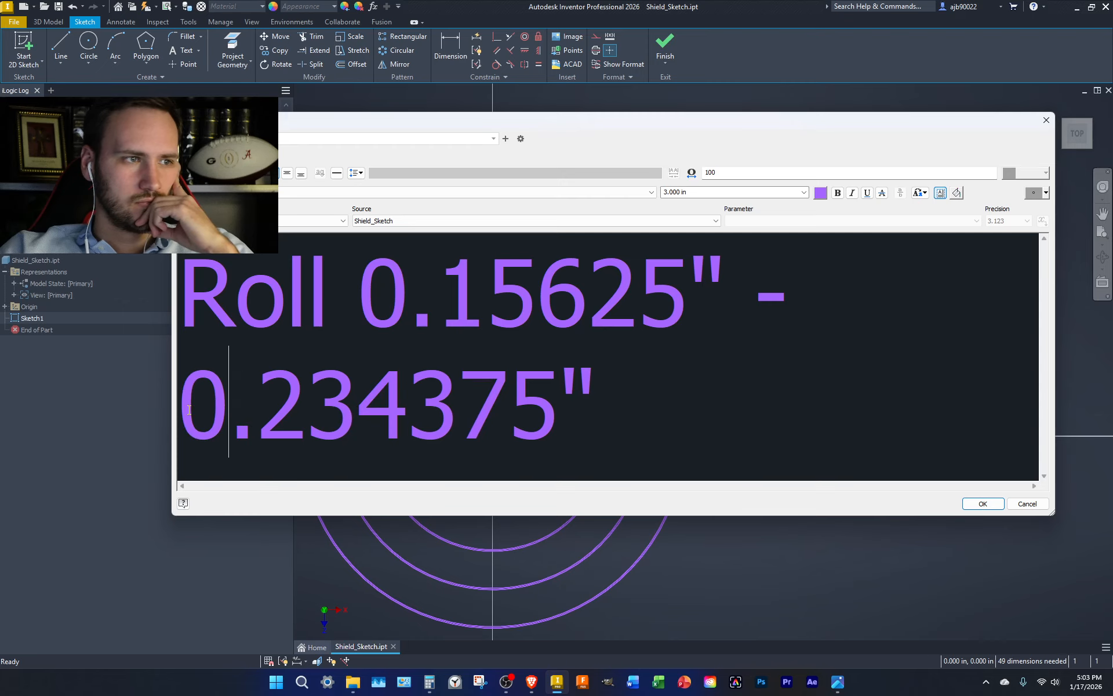
left_click(996, 506)
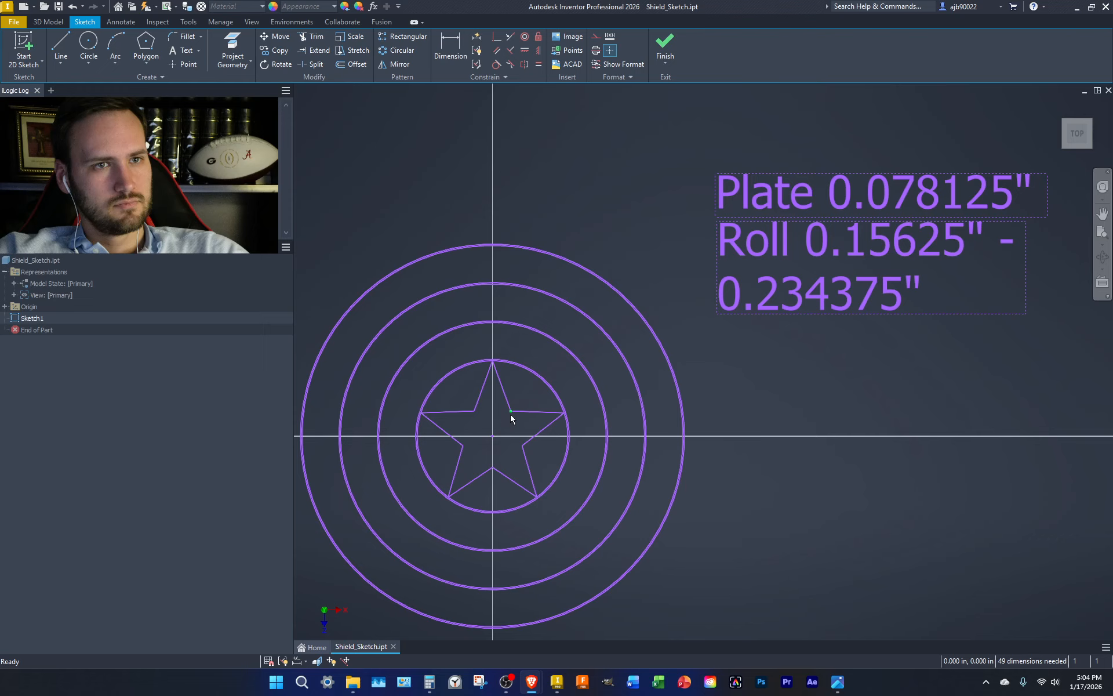
- Finish the annotated shield sketch and start a new 2D sketch on the vertical origin plane that faces the right view
left_click(665, 47)
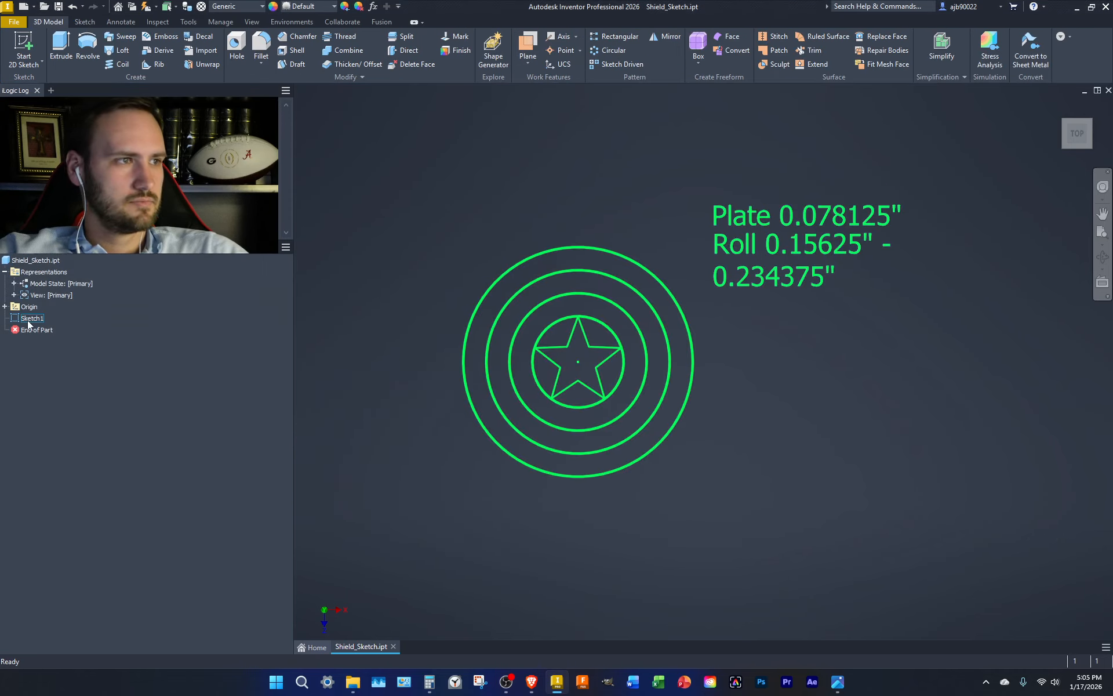
left_click(24, 44)
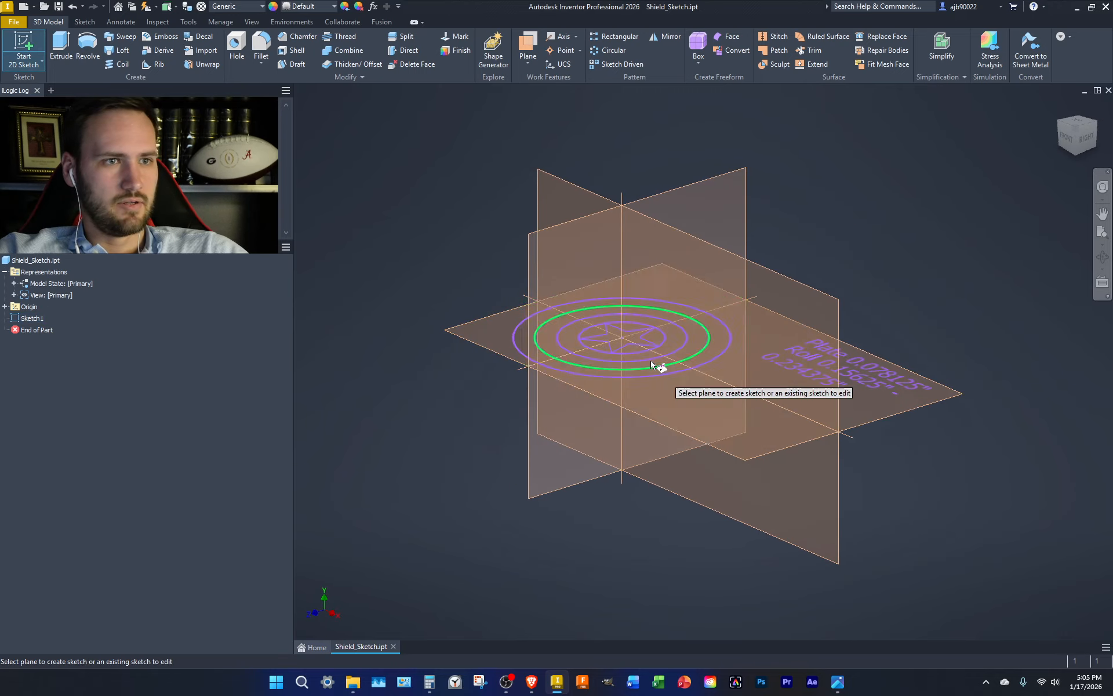
left_click(566, 291)
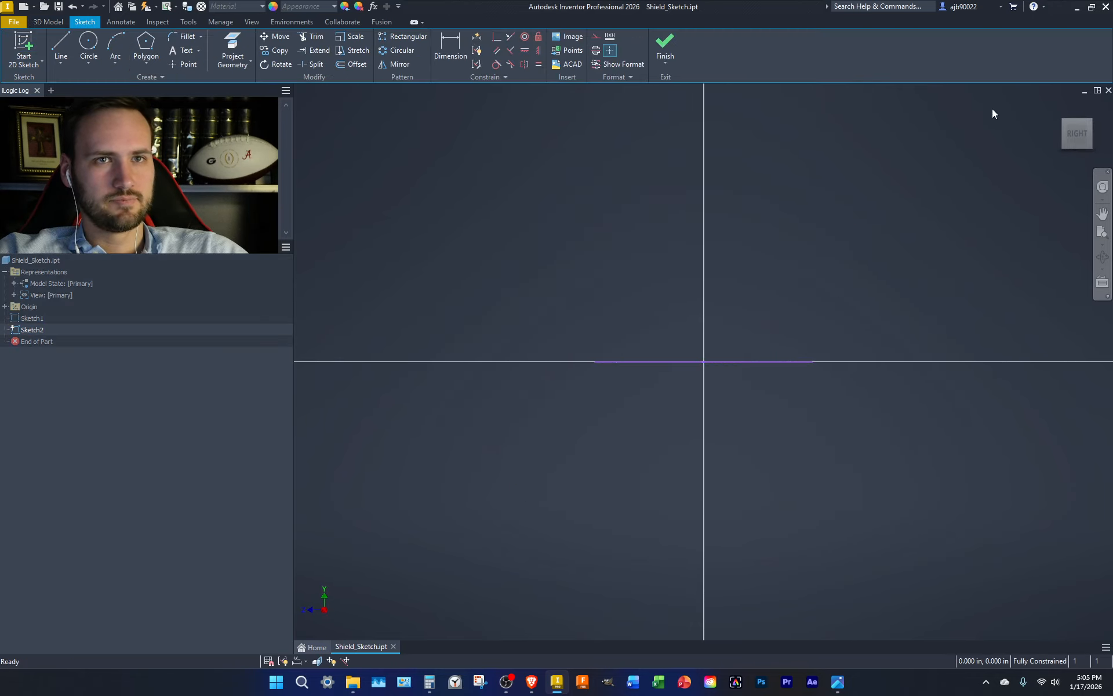
left_click(1085, 108)
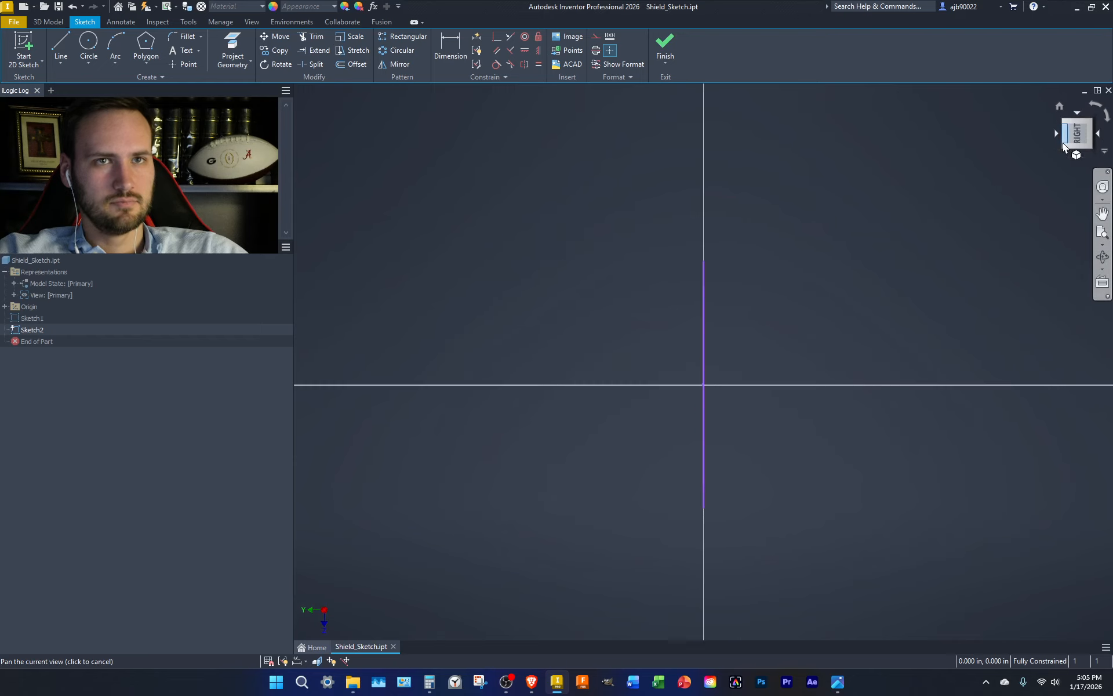
left_click(1066, 137)
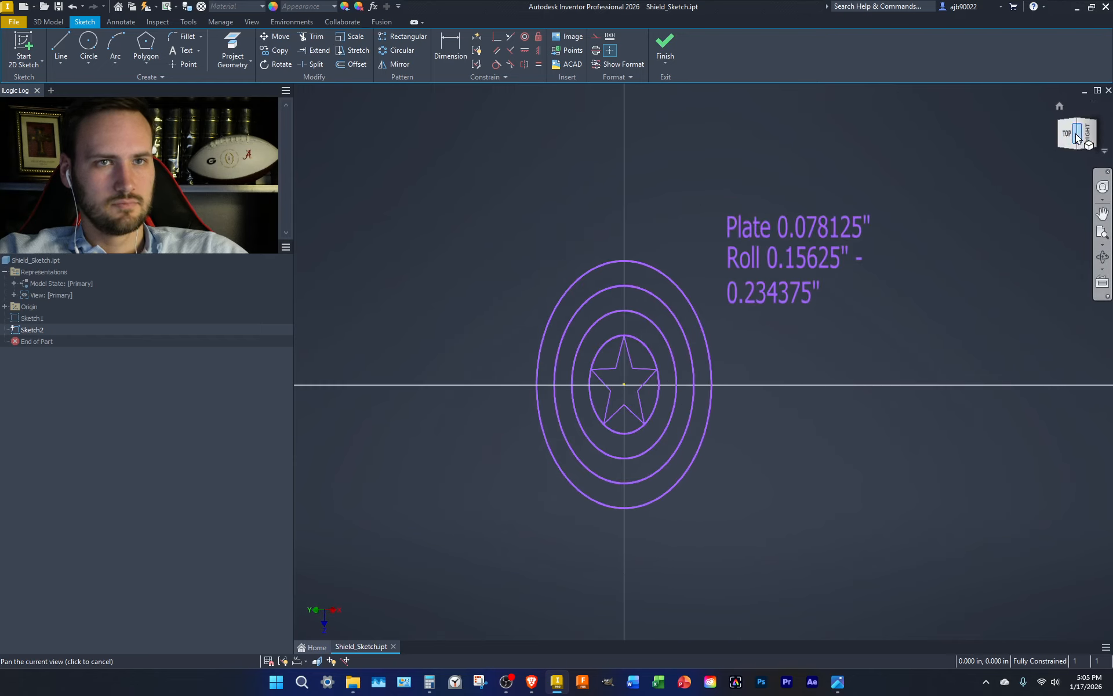
left_click(1087, 133)
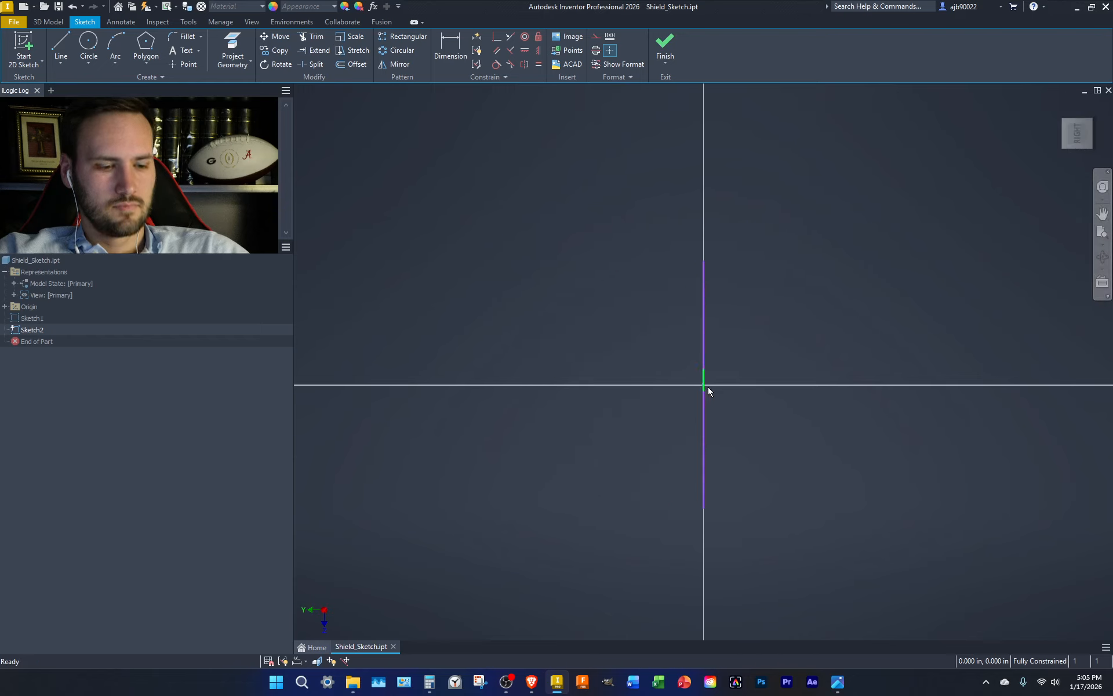
- Hide Sketch1 so that its shield geometry and notes do not show in the new sketch
left_click(24, 319)
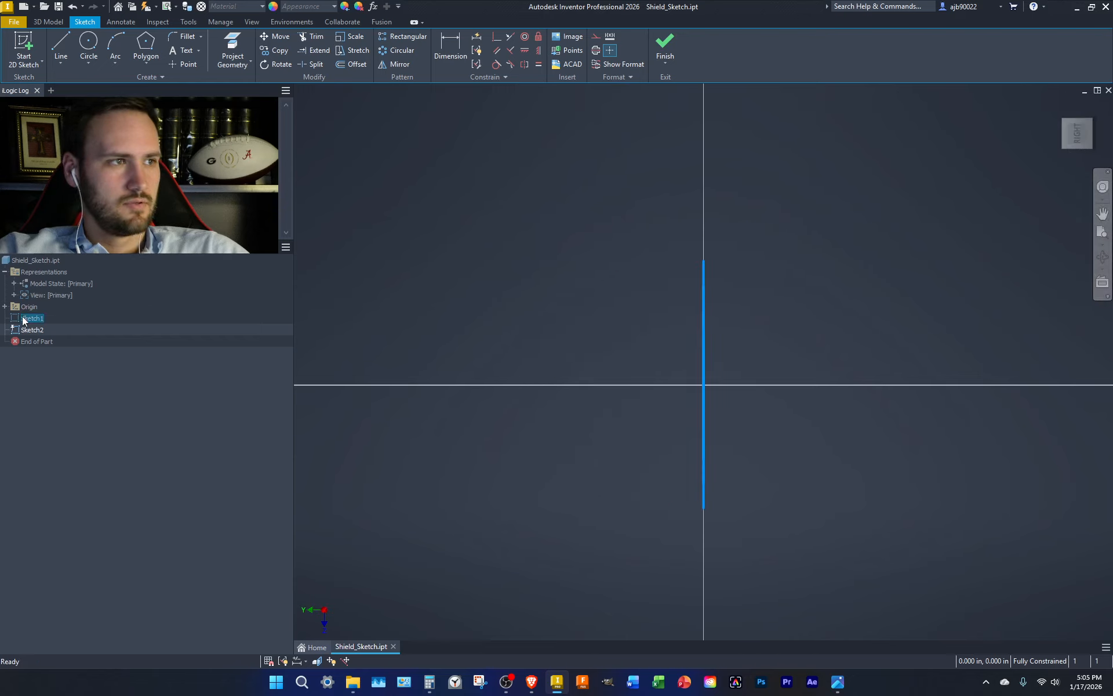
right_click(24, 320)
left_click(73, 468)
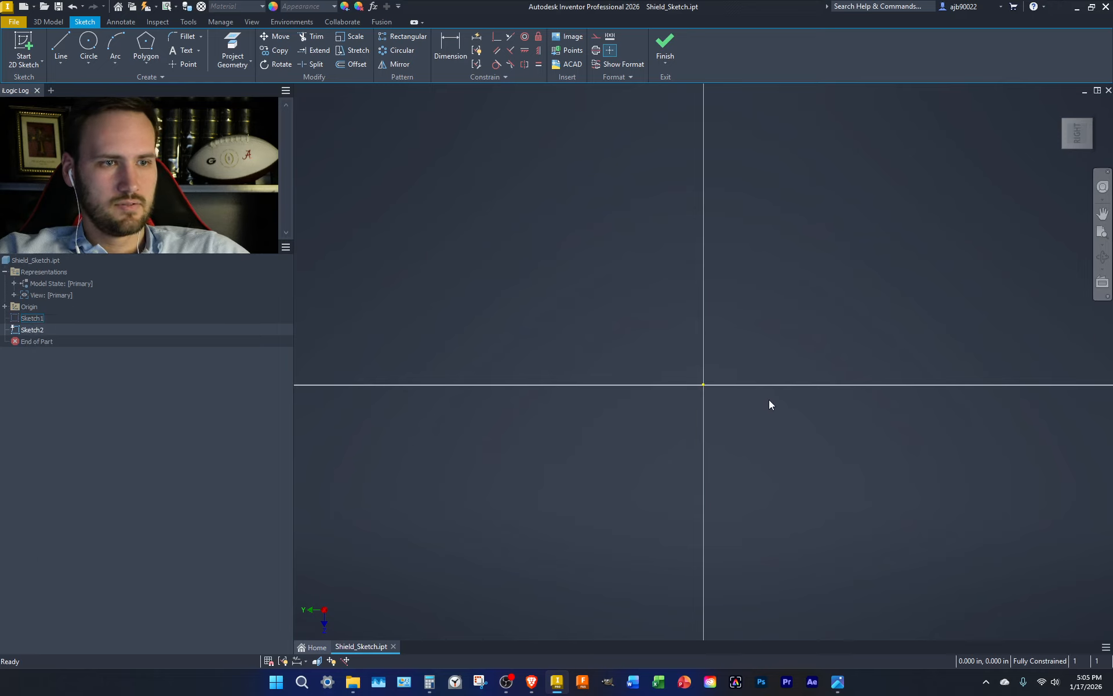
- Draw a circle centred on the sketch origin with a diameter of 35 in
key("c")
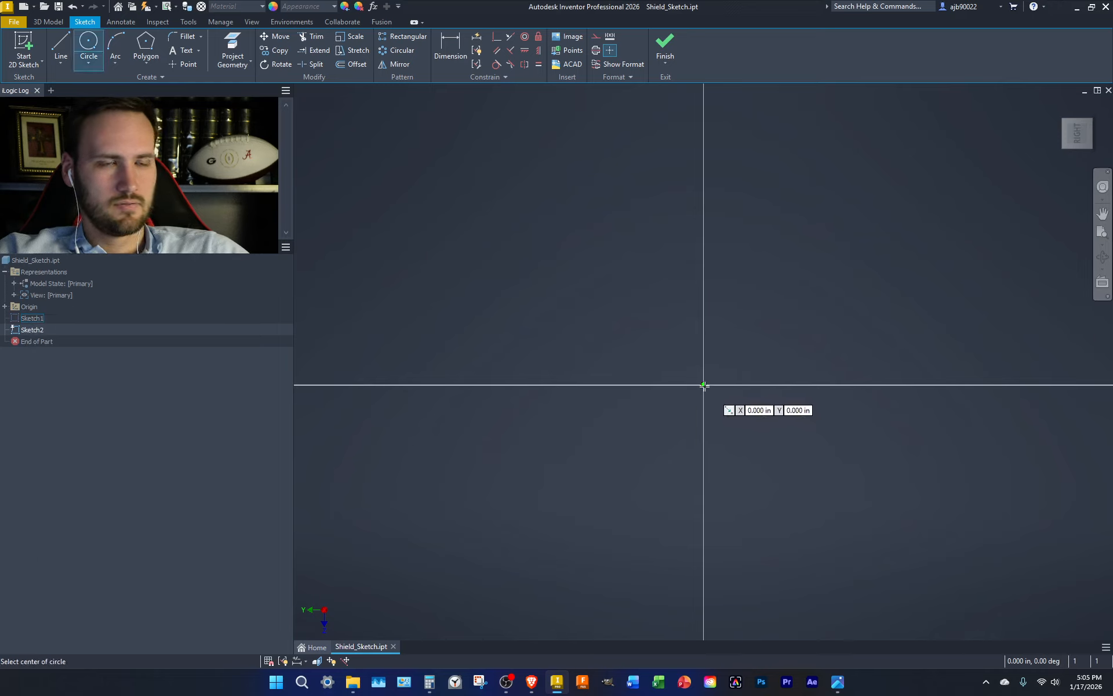
left_click(703, 385)
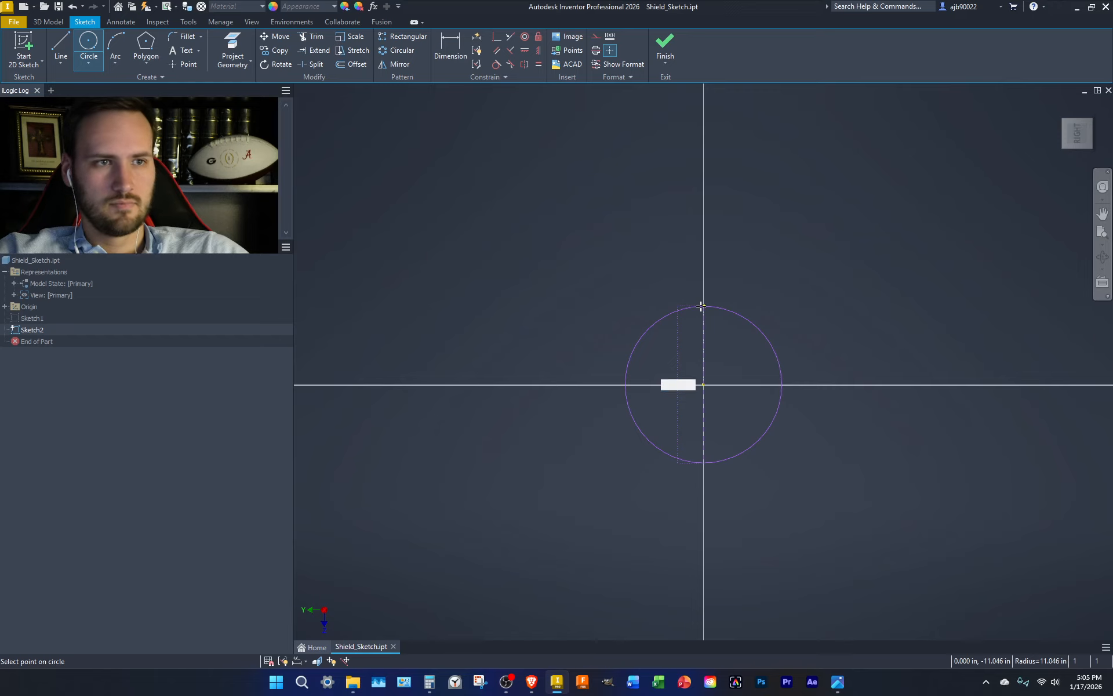
left_click(701, 306)
type("35")
key("Return")
key("Escape")
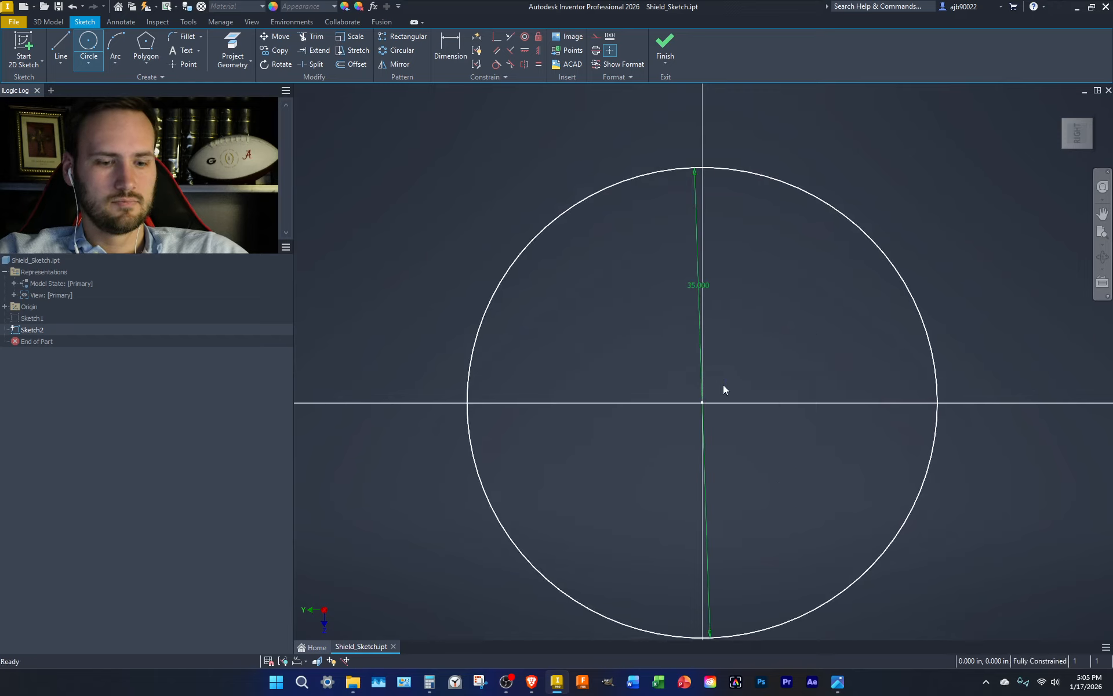
- Draw a vertical line from the sketch origin up to the top of the circle
key("l")
left_click(704, 401)
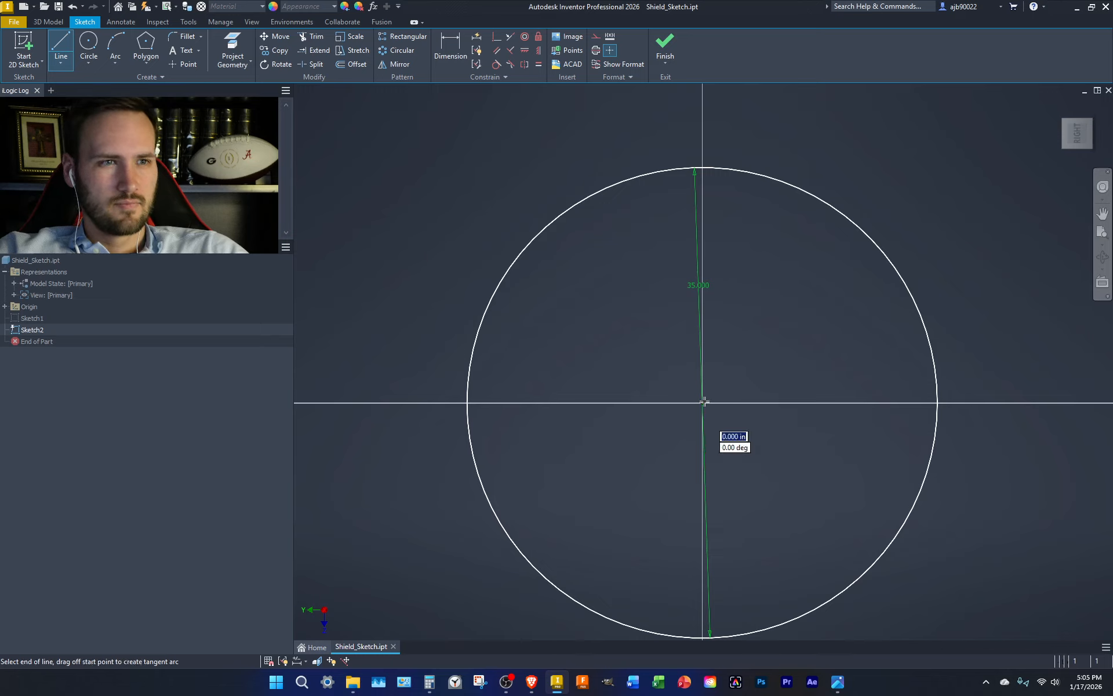
left_click(702, 169)
key("x")
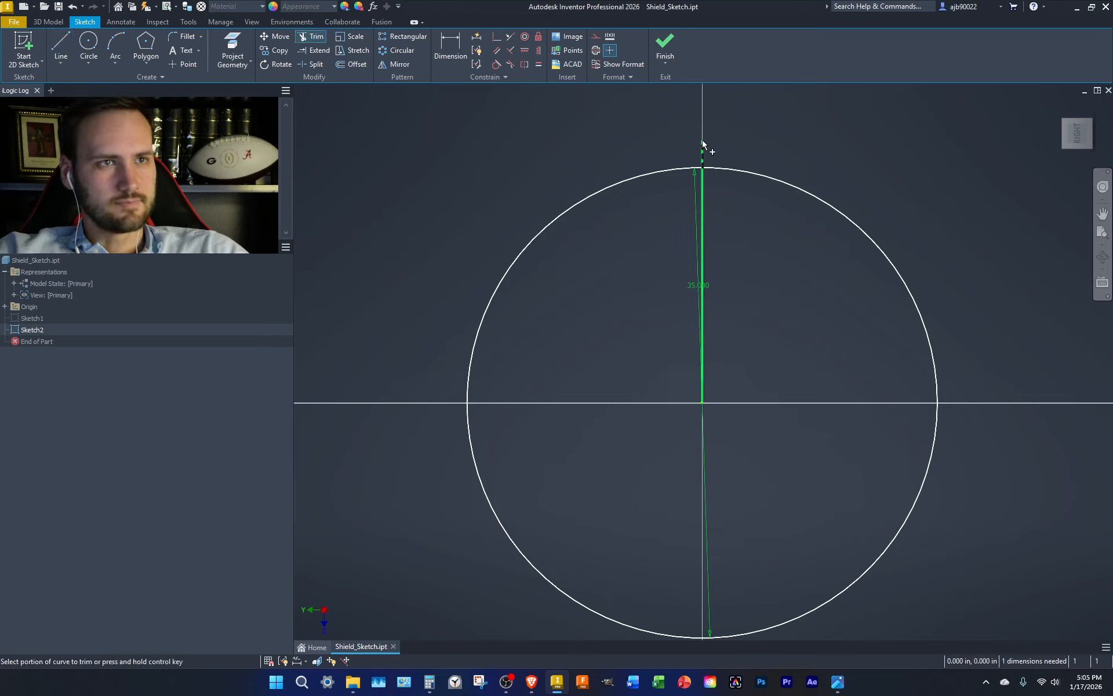
key("Escape")
key("l")
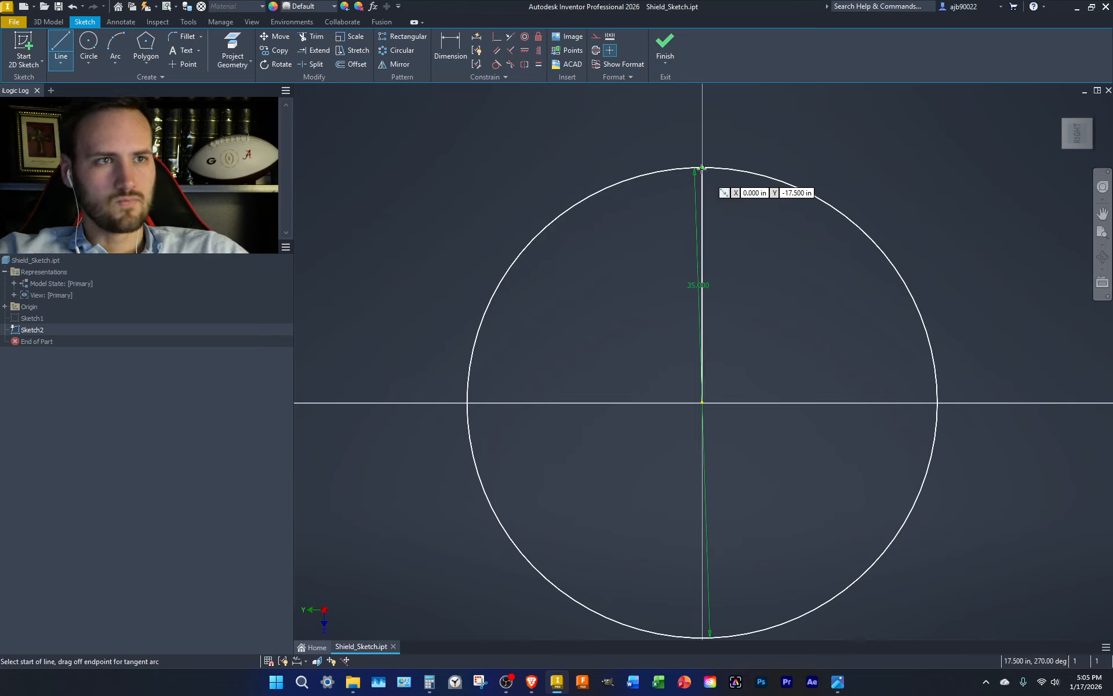
left_click(702, 168)
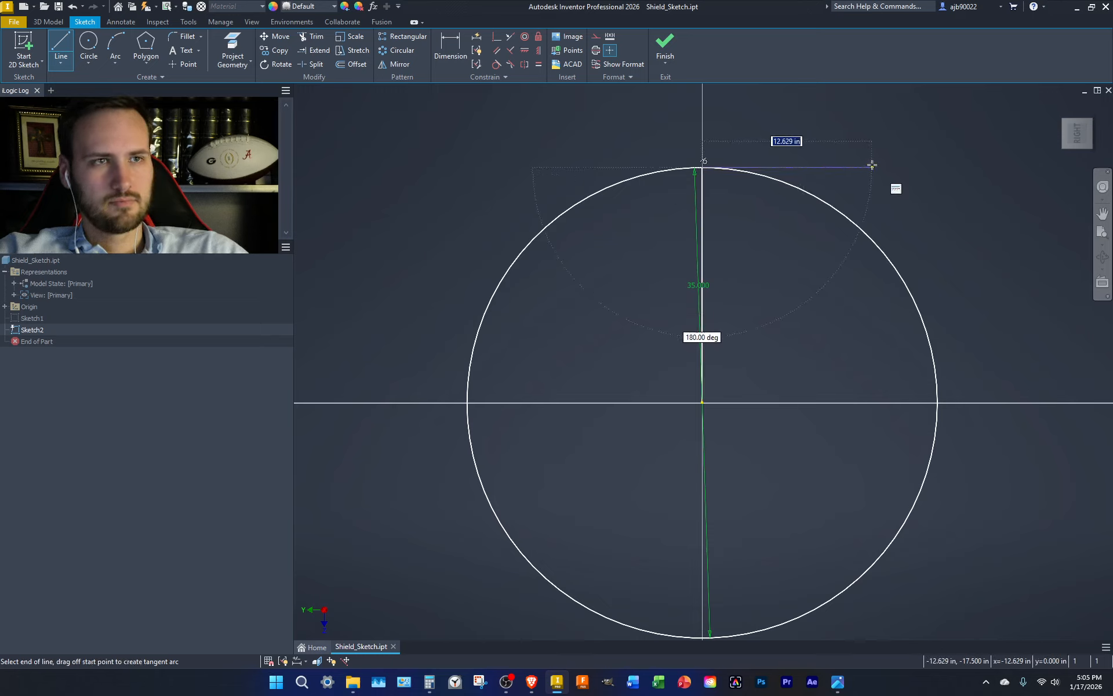
key("Escape")
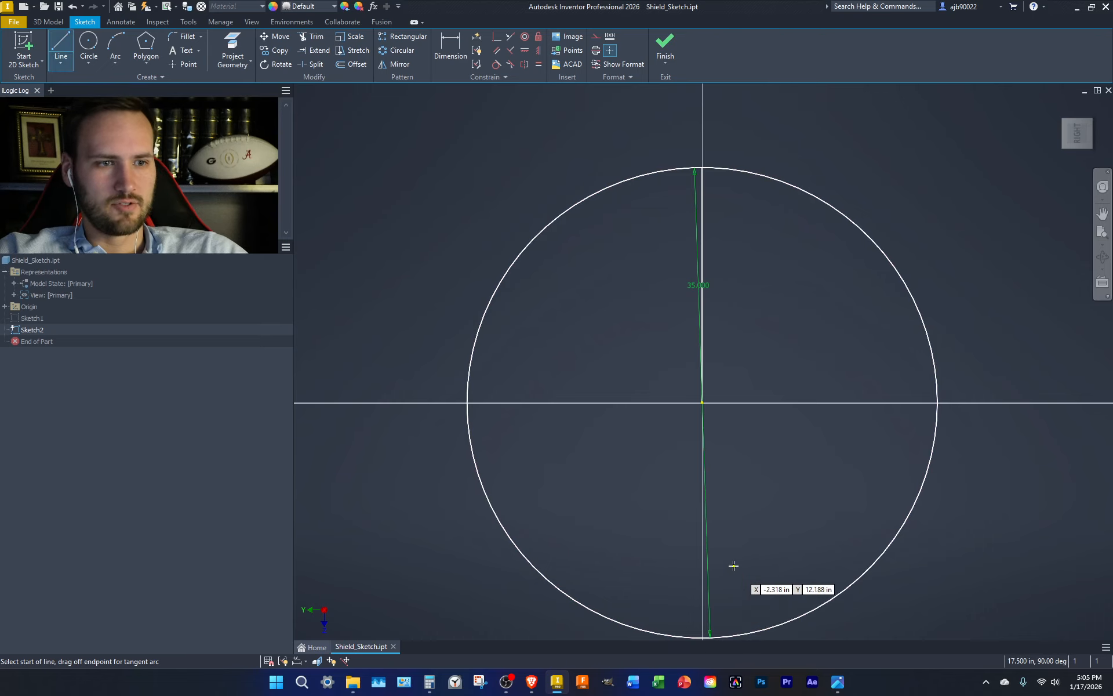
- Delete the circle's 35 in diameter dimension
middle_click_drag(734, 566, 695, 468)
key("Escape")
left_click_drag(703, 476, 665, 452)
key("Delete")
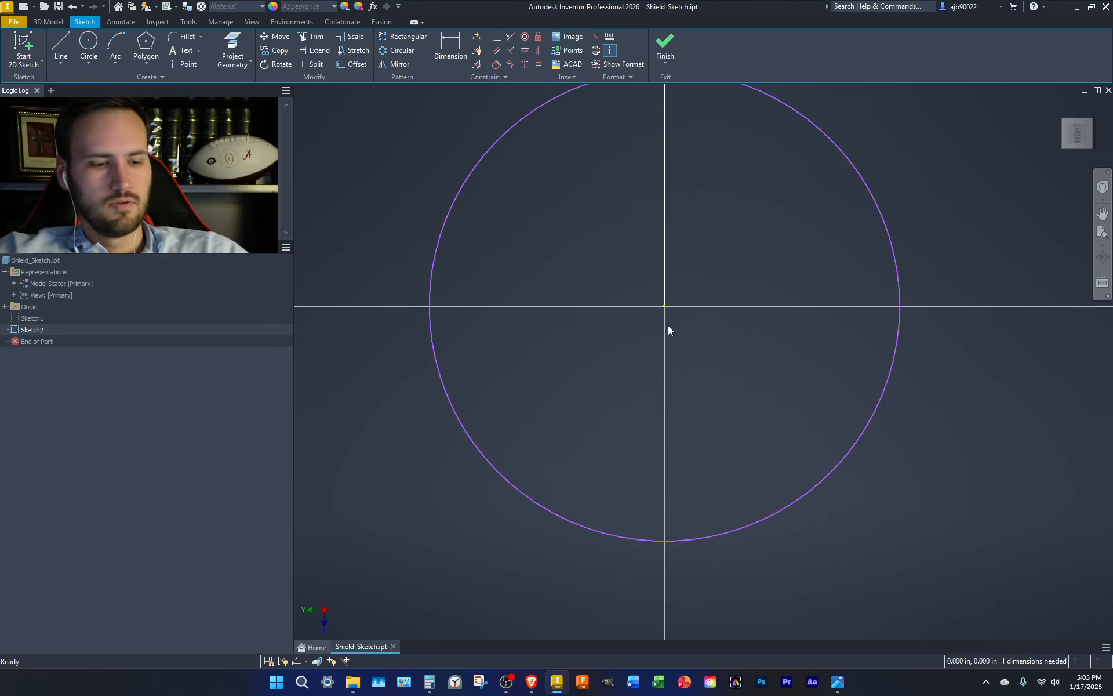
- Extend the vertical centre line down to the bottom of the circle
key("x")
left_click(665, 229, "shift")
key("Escape")
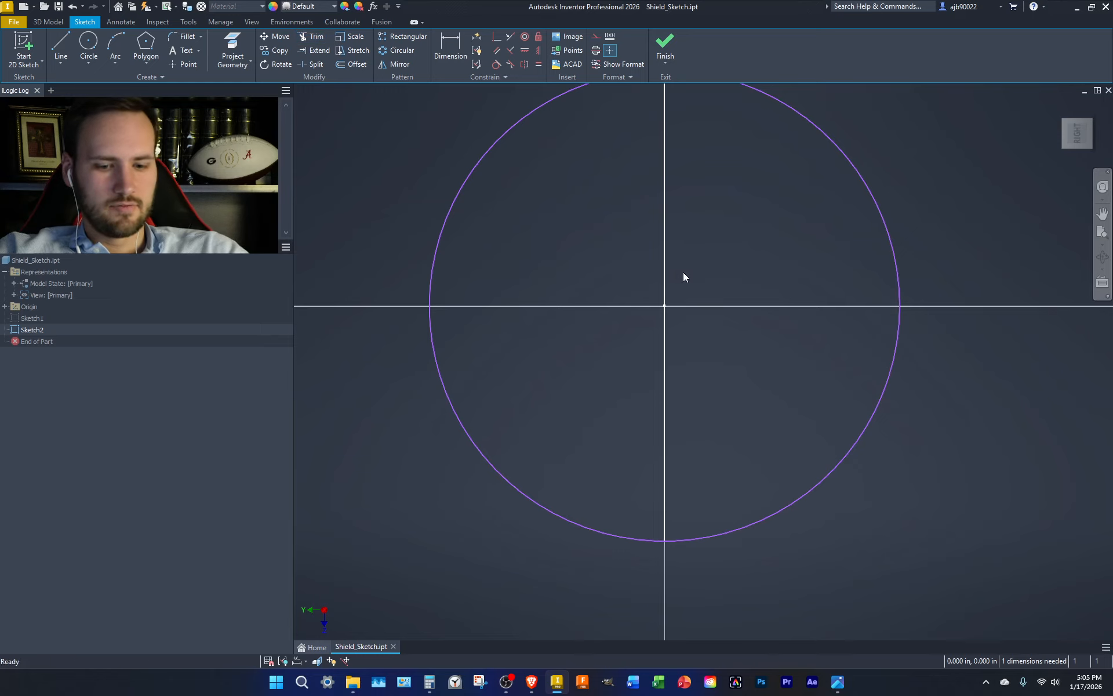
- Trim away the half of the circle that lies right of the vertical centre line
key("l")
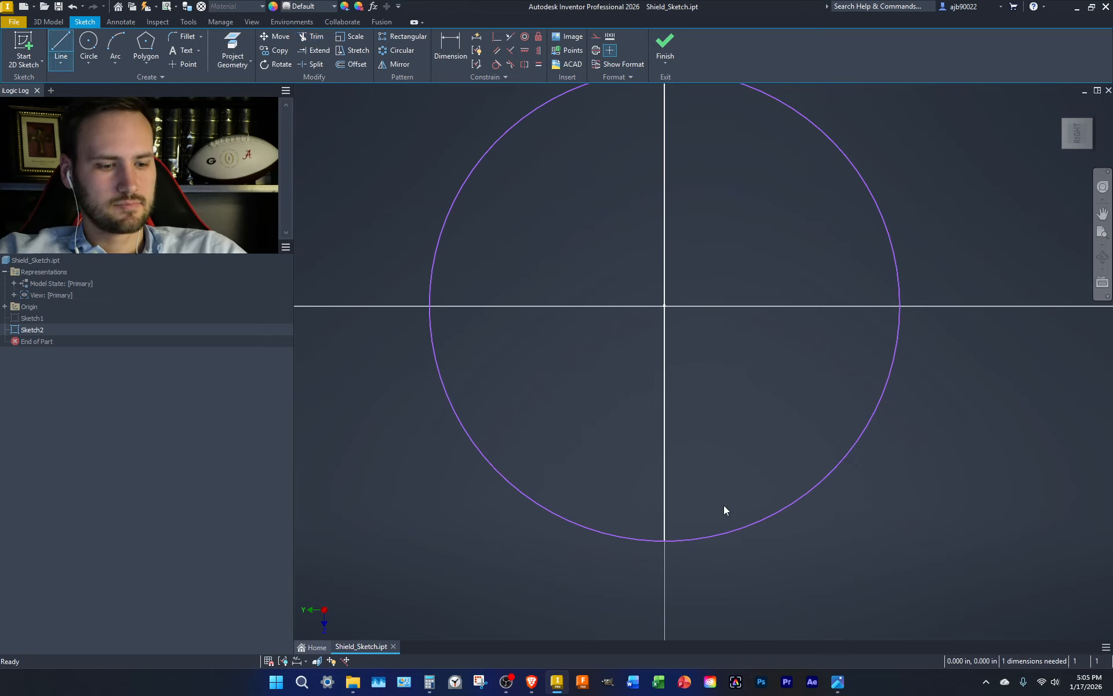
key("x")
left_click(753, 523)
- Try a 1 in horizontal line running right from the lower end of the half circle
key("l")
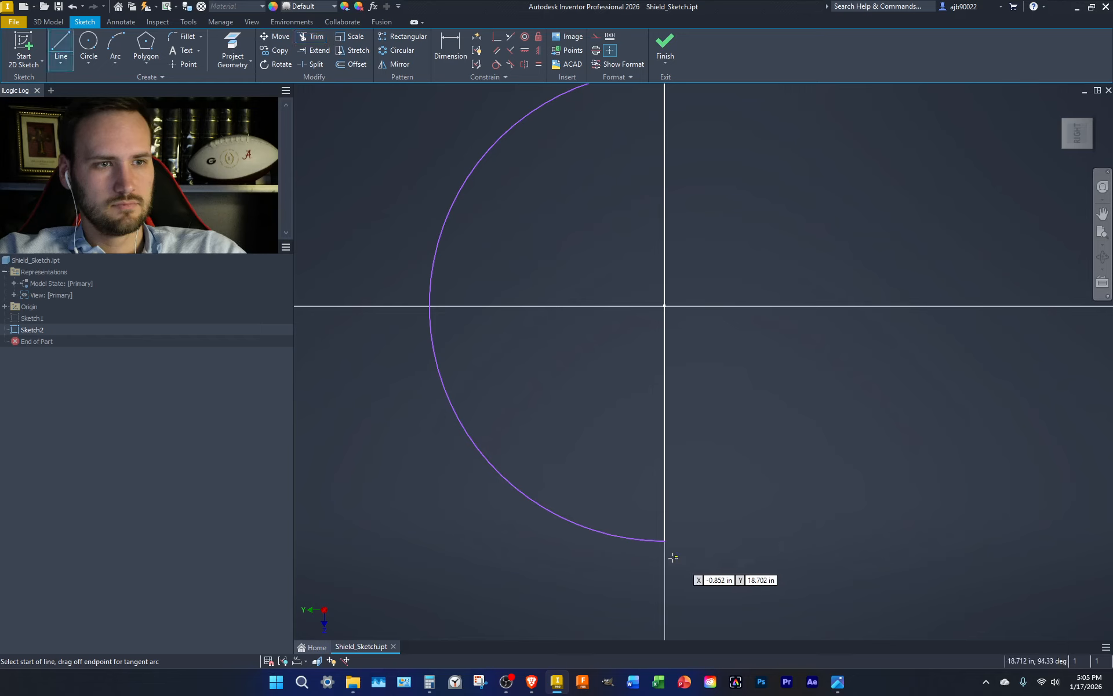
left_click(665, 541)
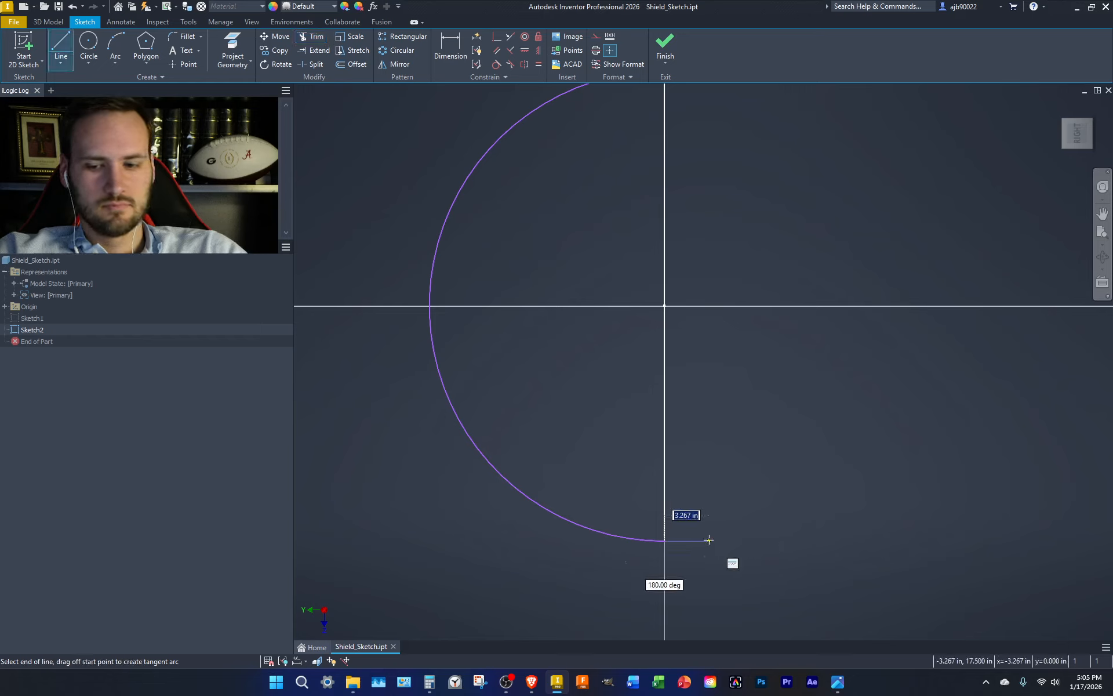
type("1")
key("Return")
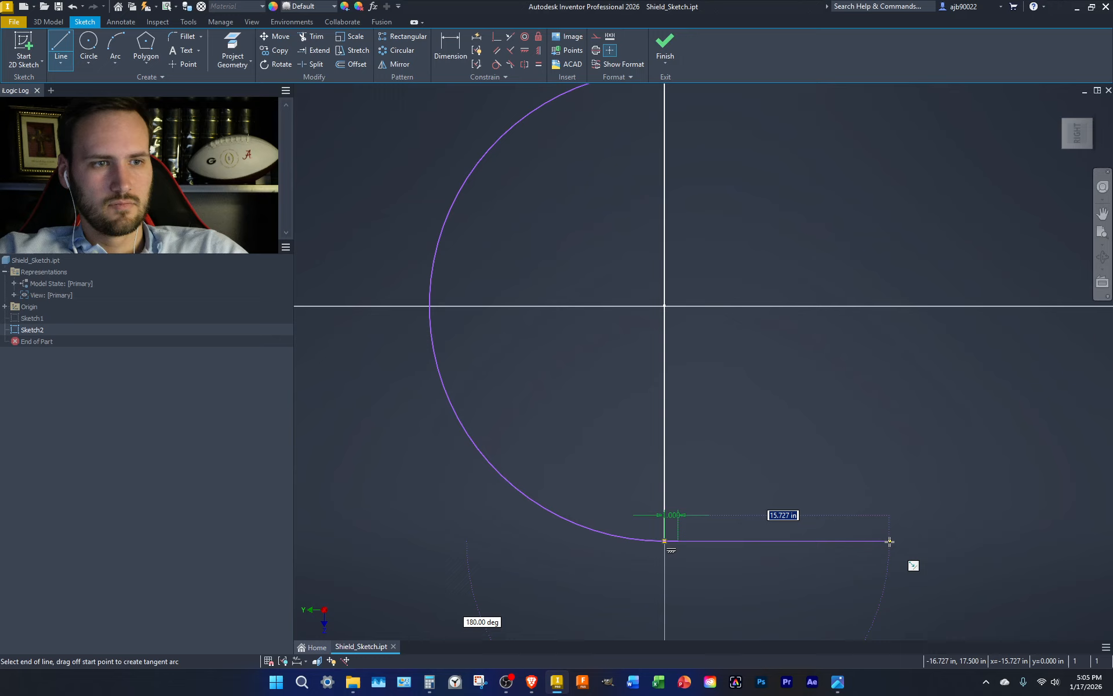
key("Escape")
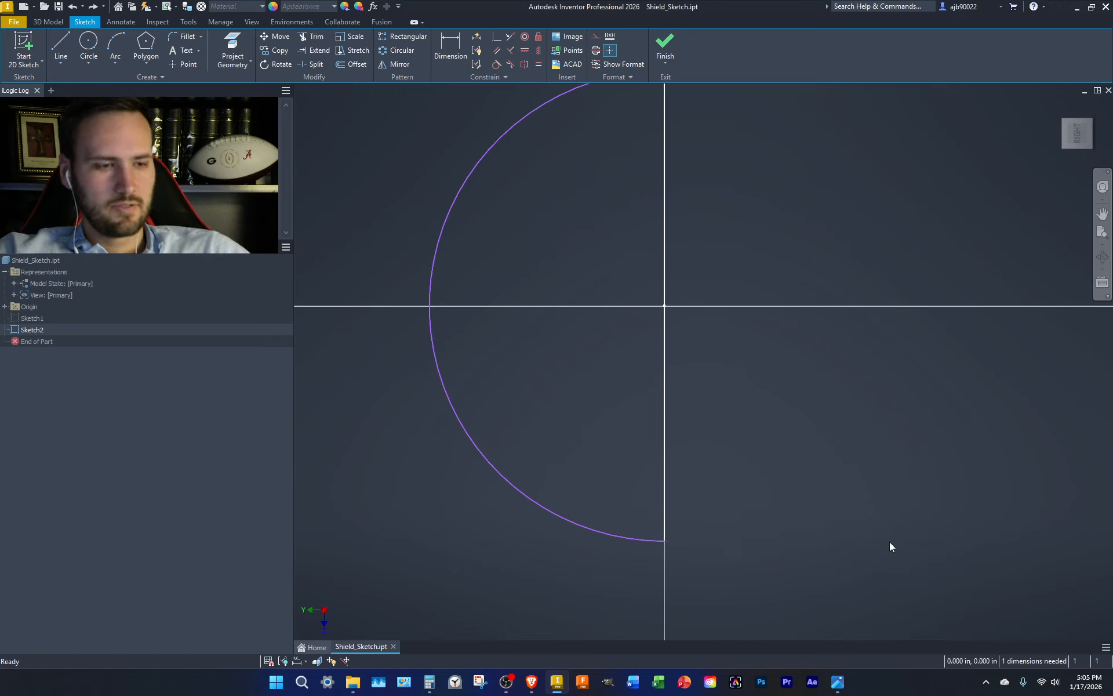
- Draw a 3.5 in horizontal line right from the half circle's lower end, continued by a vertical line to just above the half circle's top
key("l")
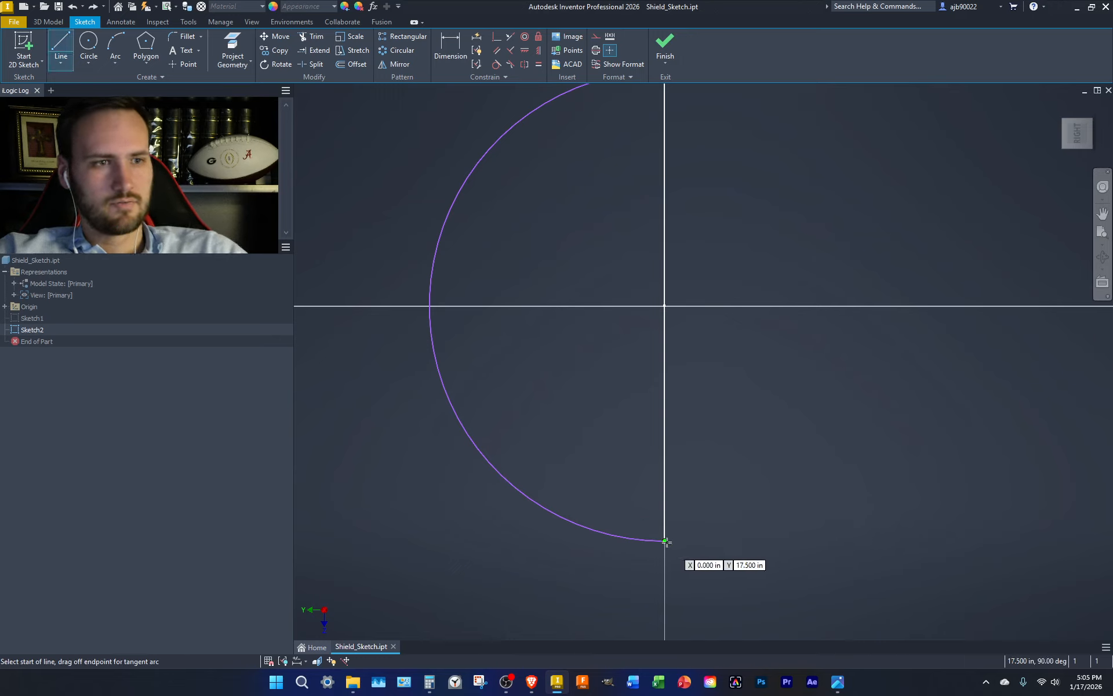
left_click(665, 542)
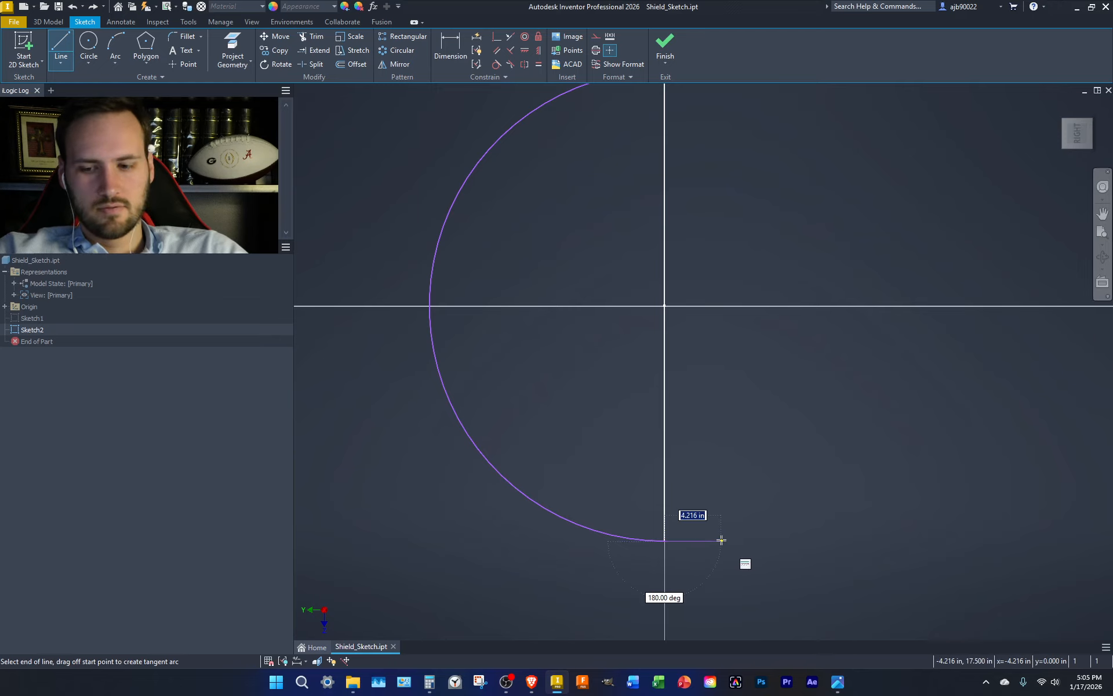
type("3.5")
key("Return")
middle_click_drag(706, 251, 713, 367)
left_click(718, 175)
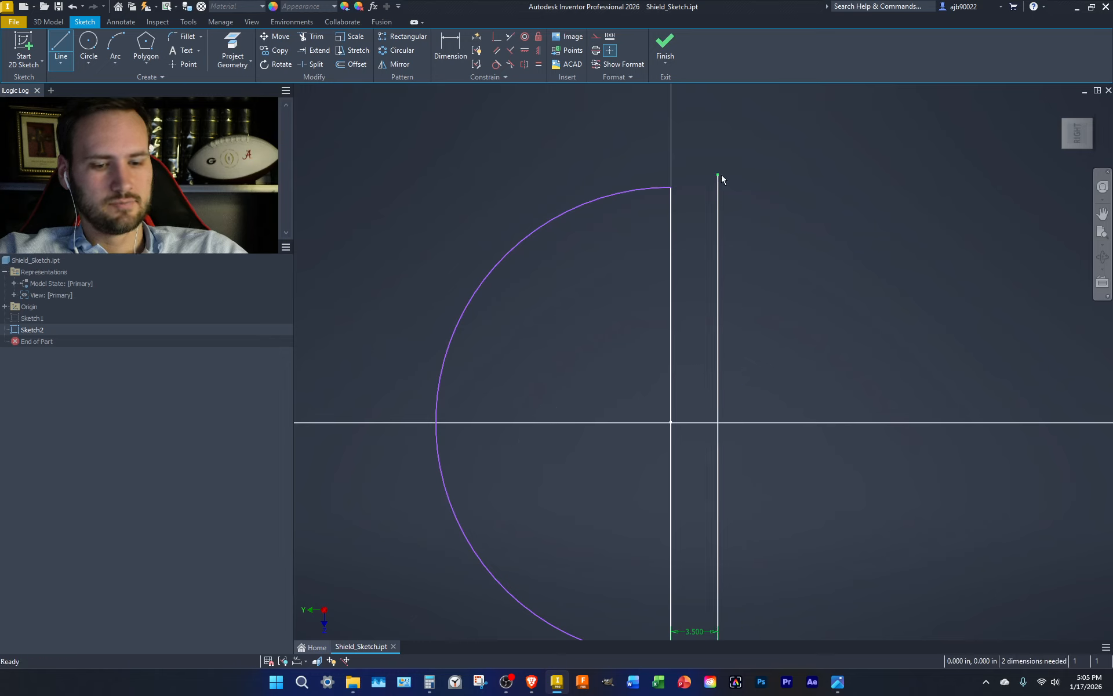
- Connect the half circle's top to the right vertical line with a horizontal line and trim the vertical line's overshoot above it
left_click(670, 187)
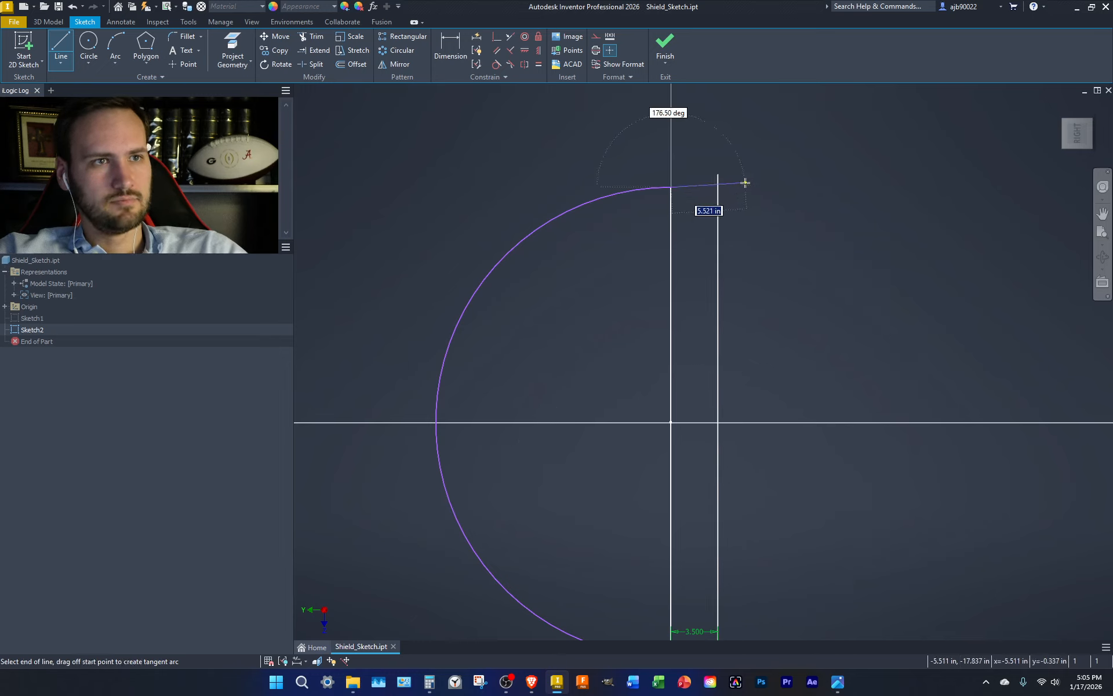
left_click(718, 186)
key("x")
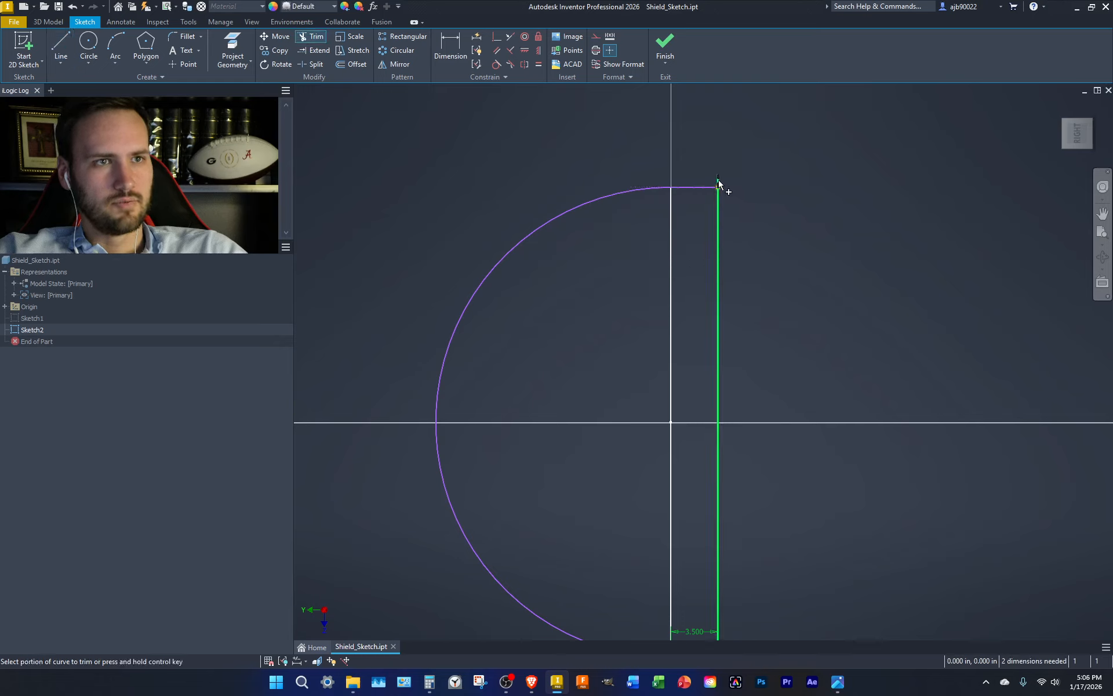
left_click(719, 184)
key("Escape")
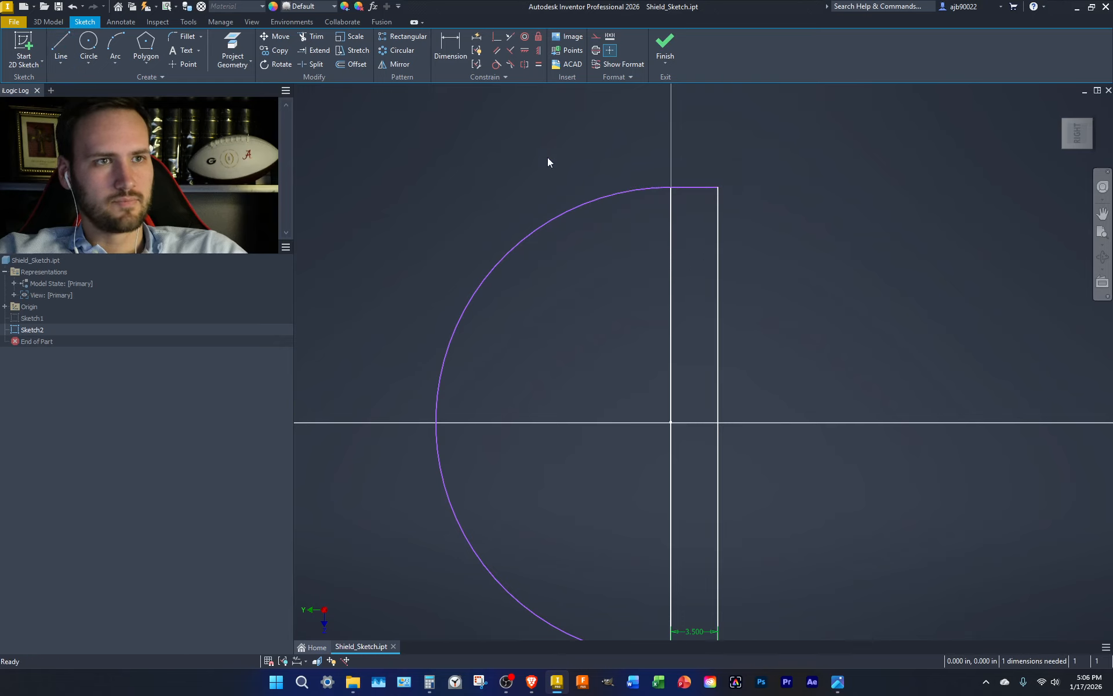
- Draw a three-point arc between the rectangle's upper and lower right corners that passes through the sketch origin
left_click(124, 46)
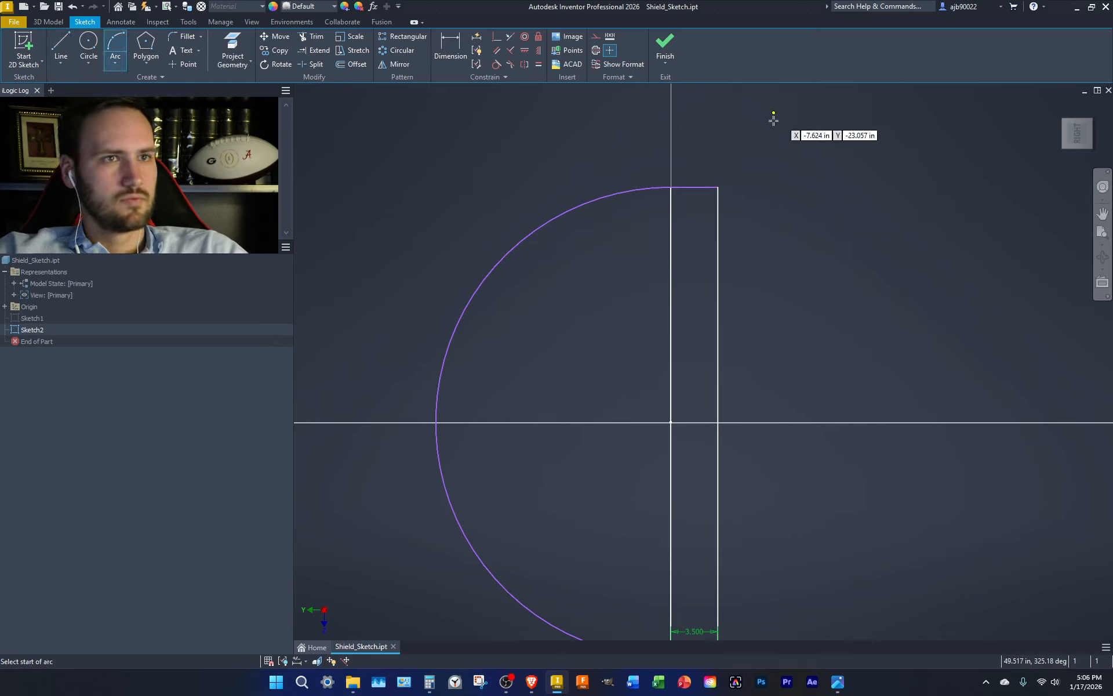
left_click(717, 187)
scroll(766, 261, "down", 2)
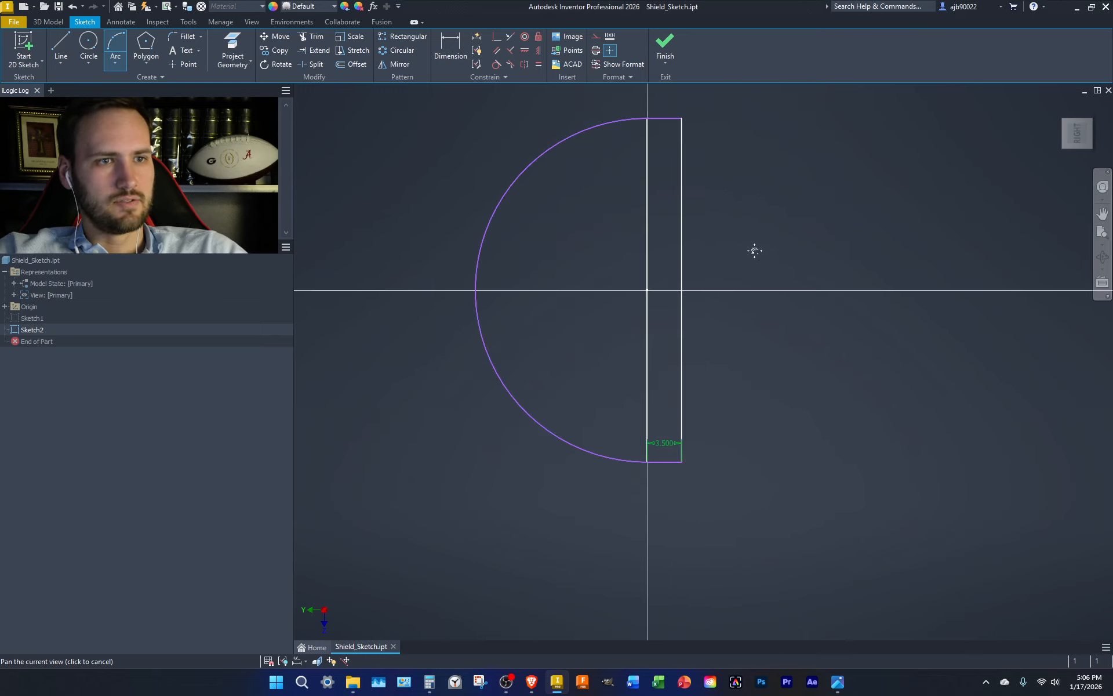
left_click(684, 467)
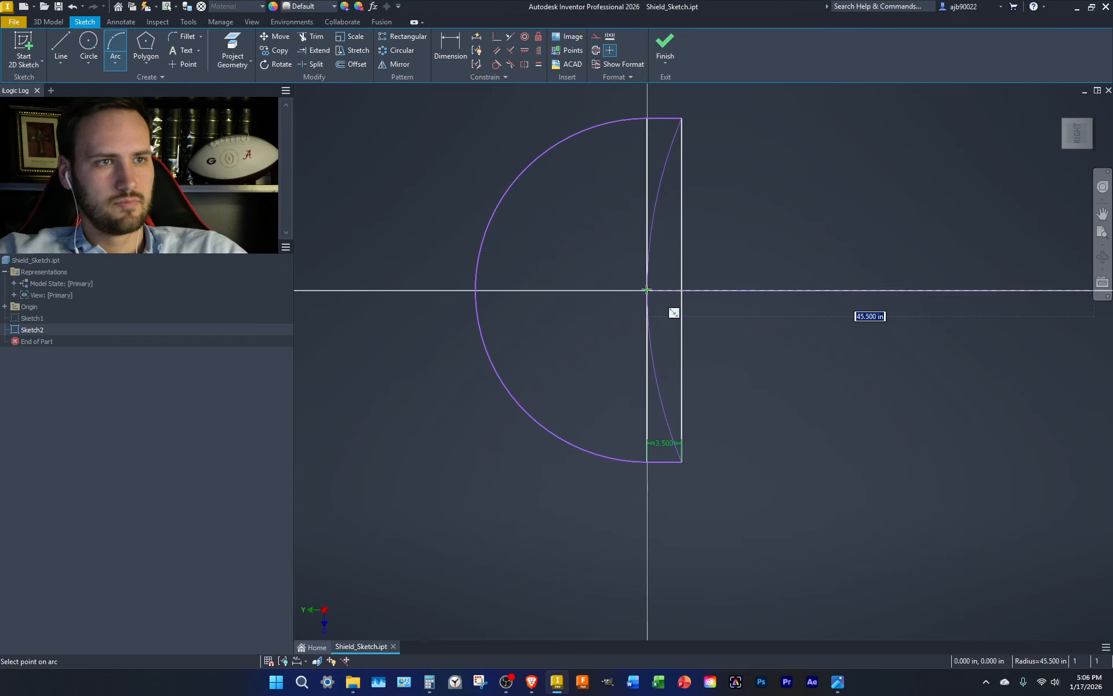
left_click(645, 289)
key("Escape")
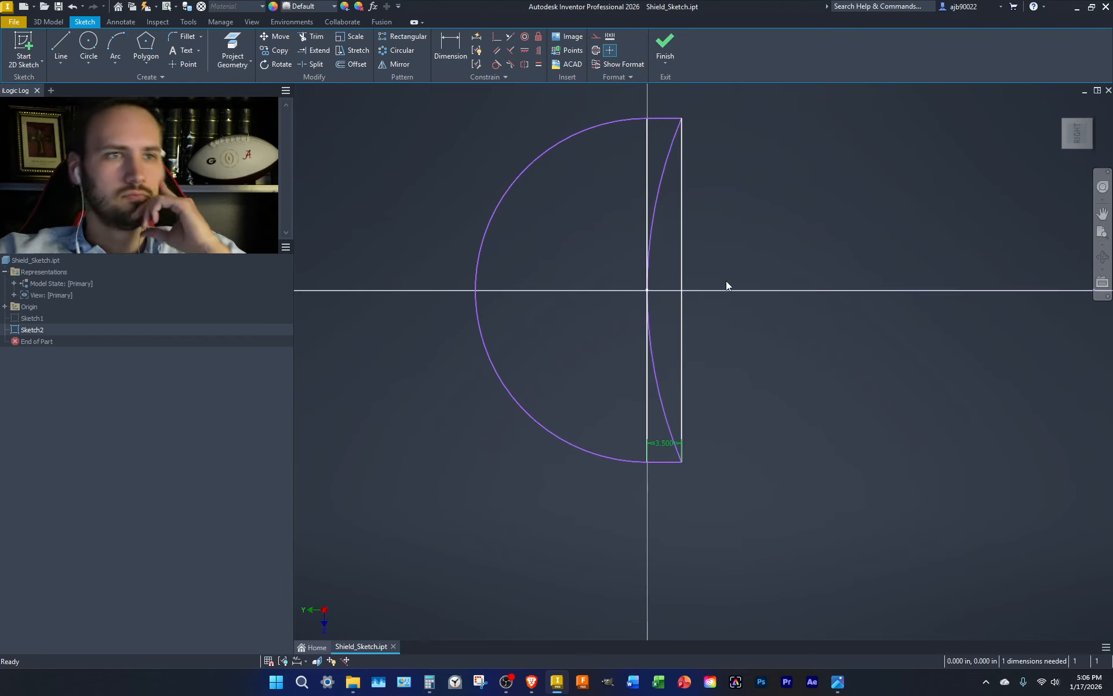
- Delete the half circle left of the rectangle
middle_click_drag(710, 316, 753, 345)
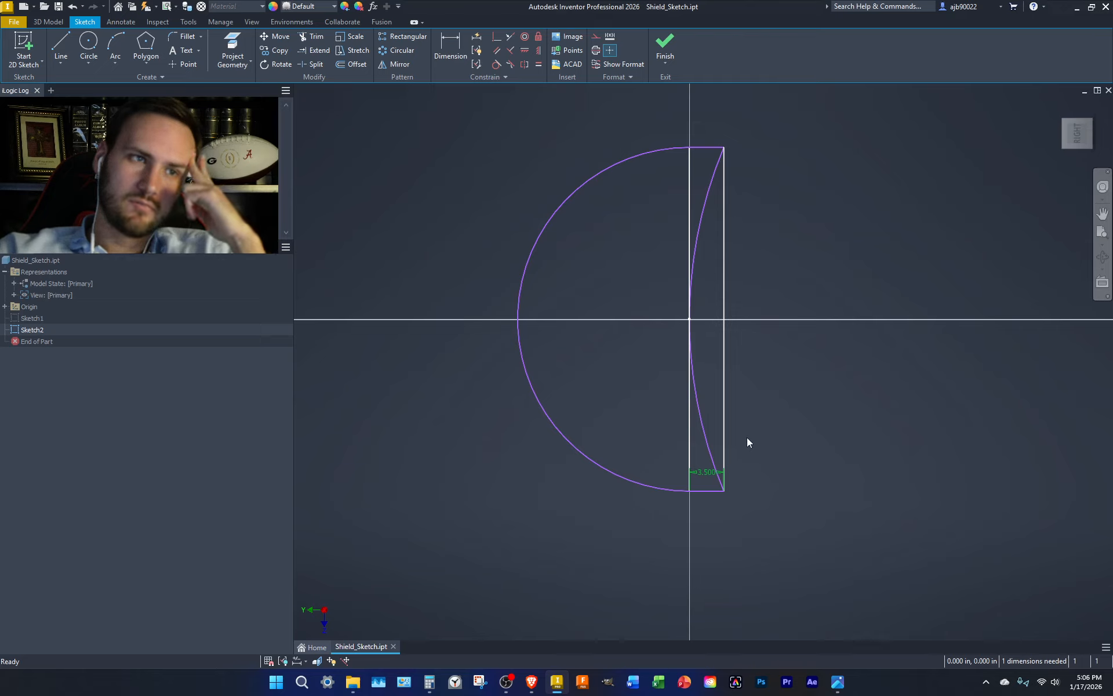
left_click_drag(621, 315, 313, 85)
key("Delete")
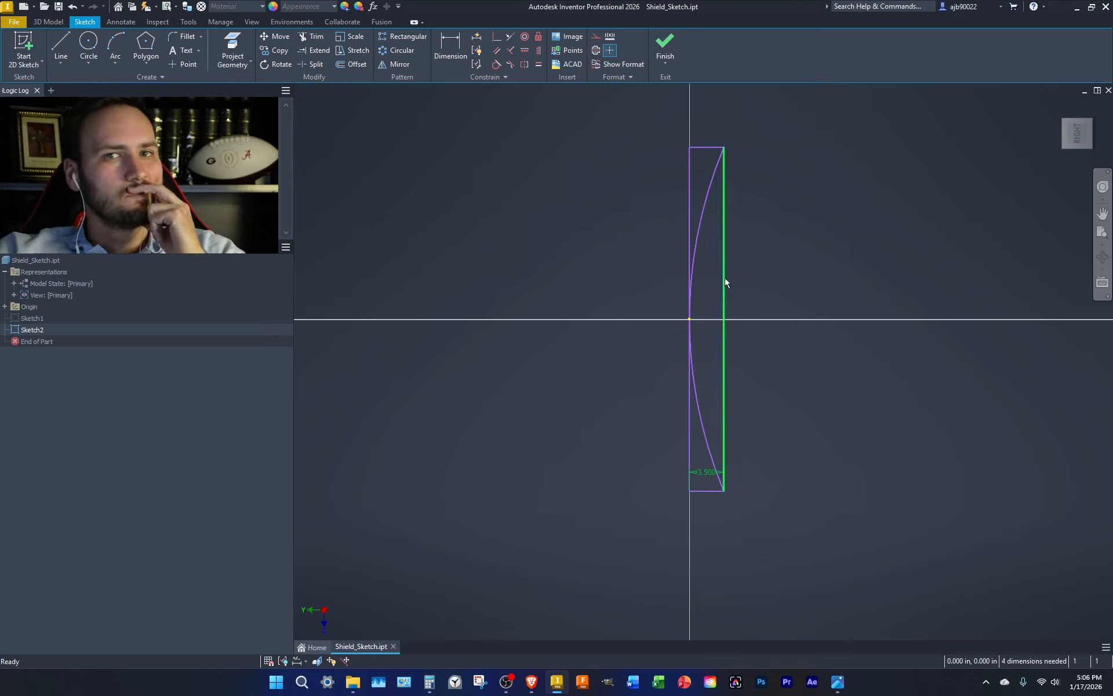
middle_click_drag(738, 248, 651, 241)
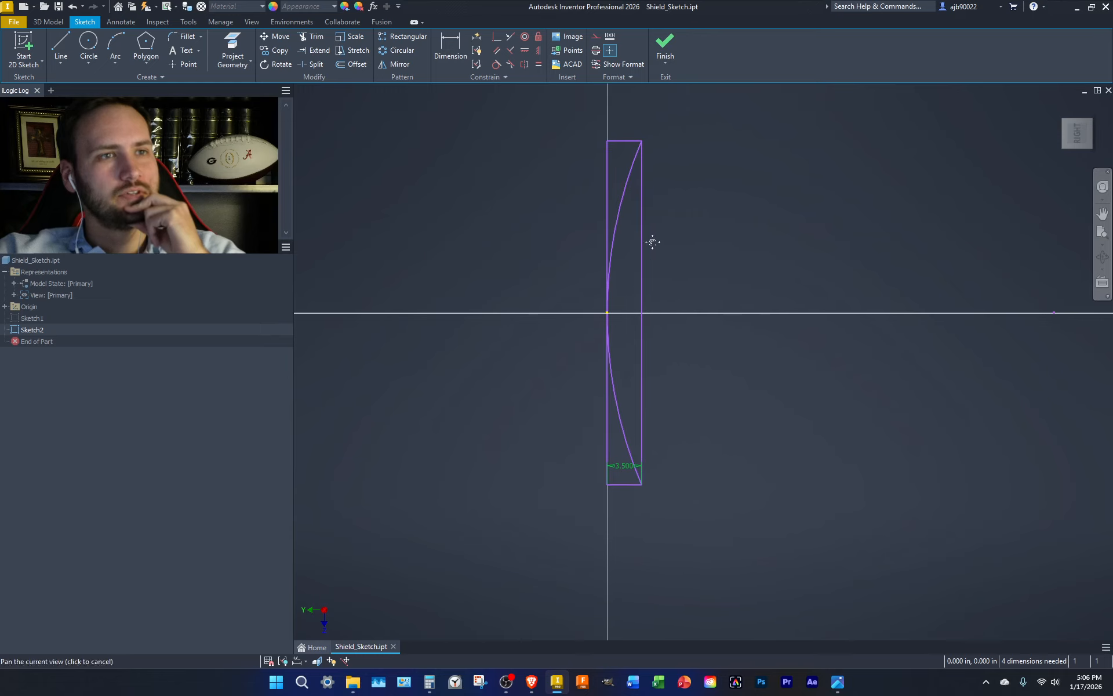
scroll(598, 254, "up", 3)
mouse_move(641, 190)
middle_mouse_down()
mouse_move(638, 330)
mouse_move(653, 199)
mouse_move(627, 250)
middle_mouse_up()
middle_click_drag(583, 390, 584, 373)
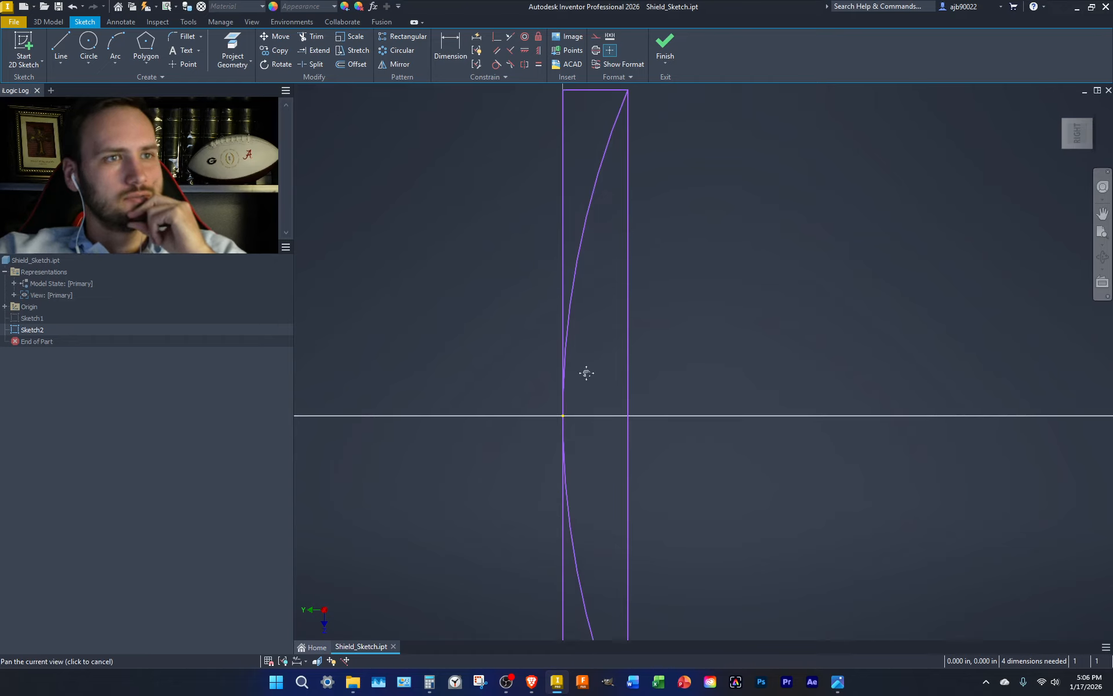
key("l")
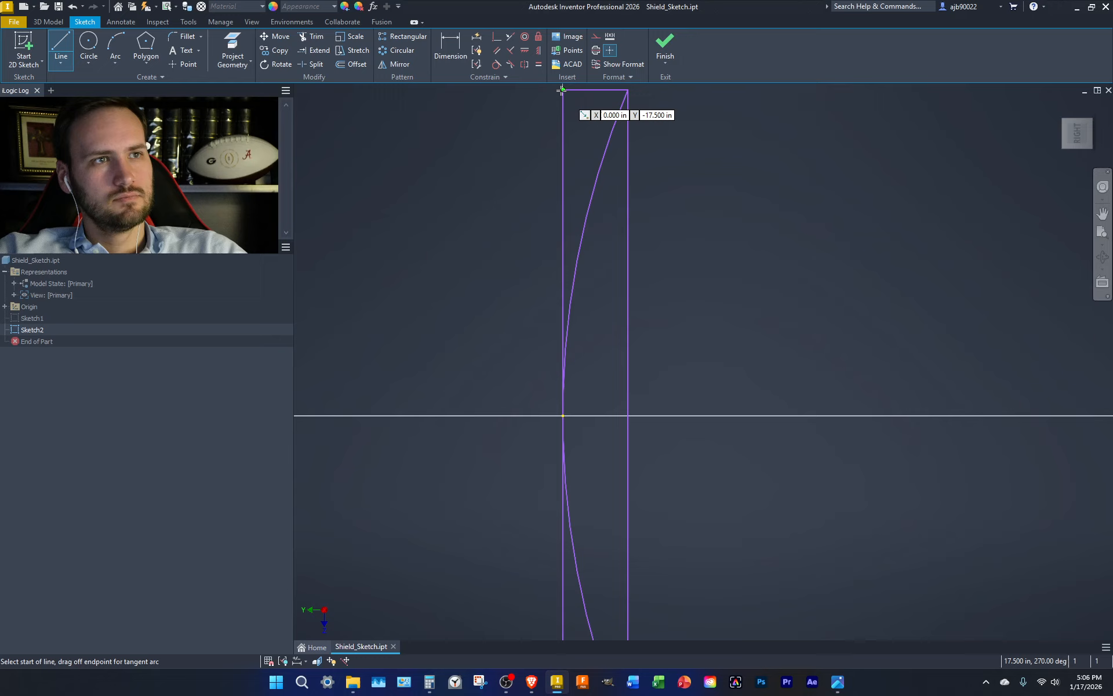
left_click(563, 90)
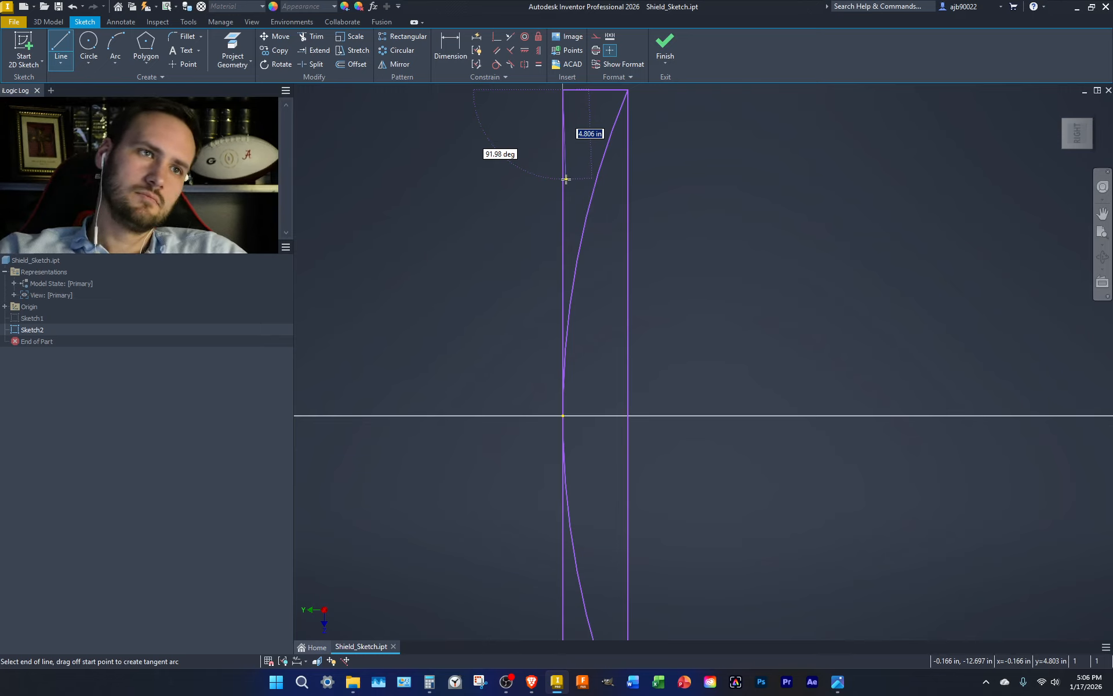
key("Escape")
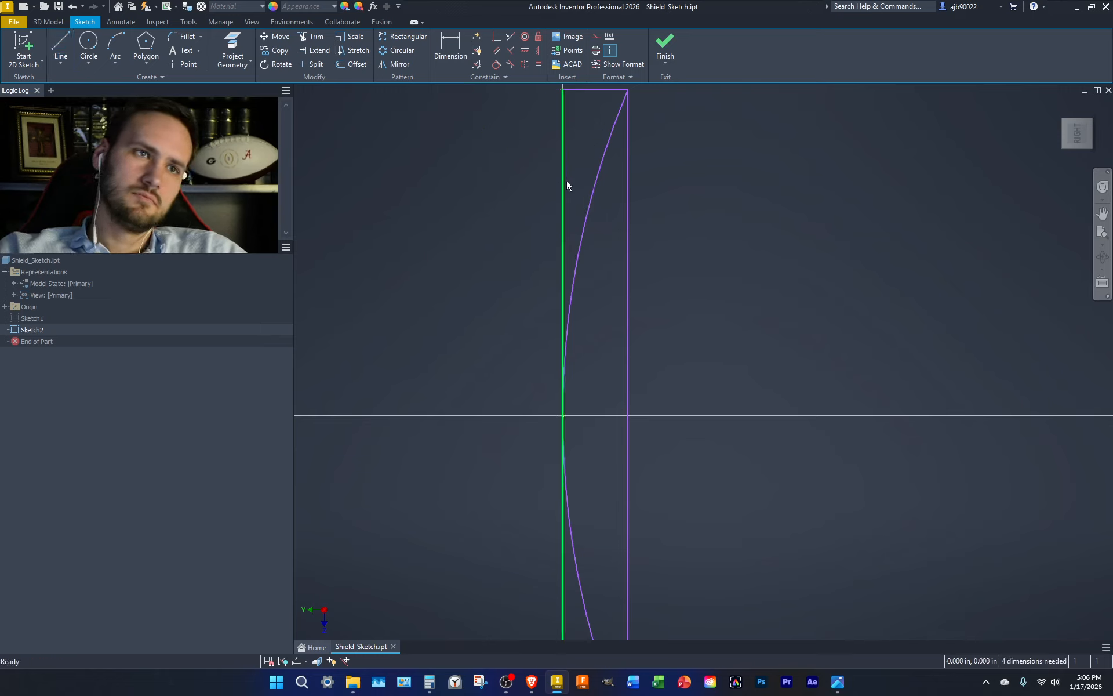
- Draw a line from the shallow arc's centre point to the rectangle's upper right corner
middle_click_drag(715, 251, 786, 330)
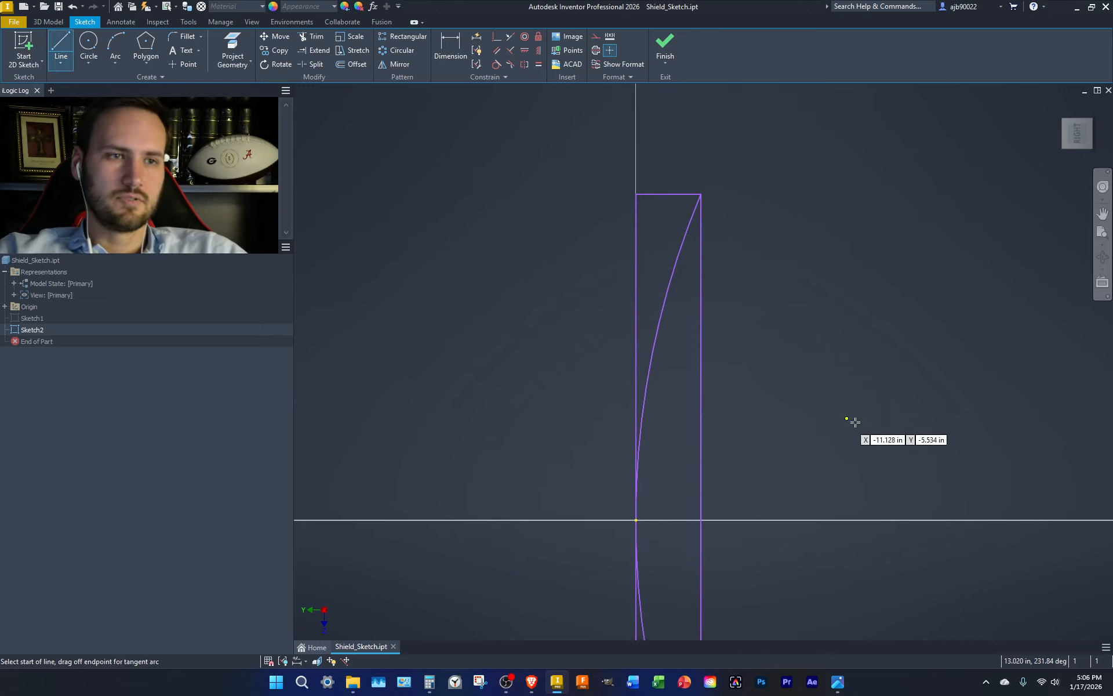
scroll(818, 433, "down", 5)
middle_click_drag(817, 432, 569, 418)
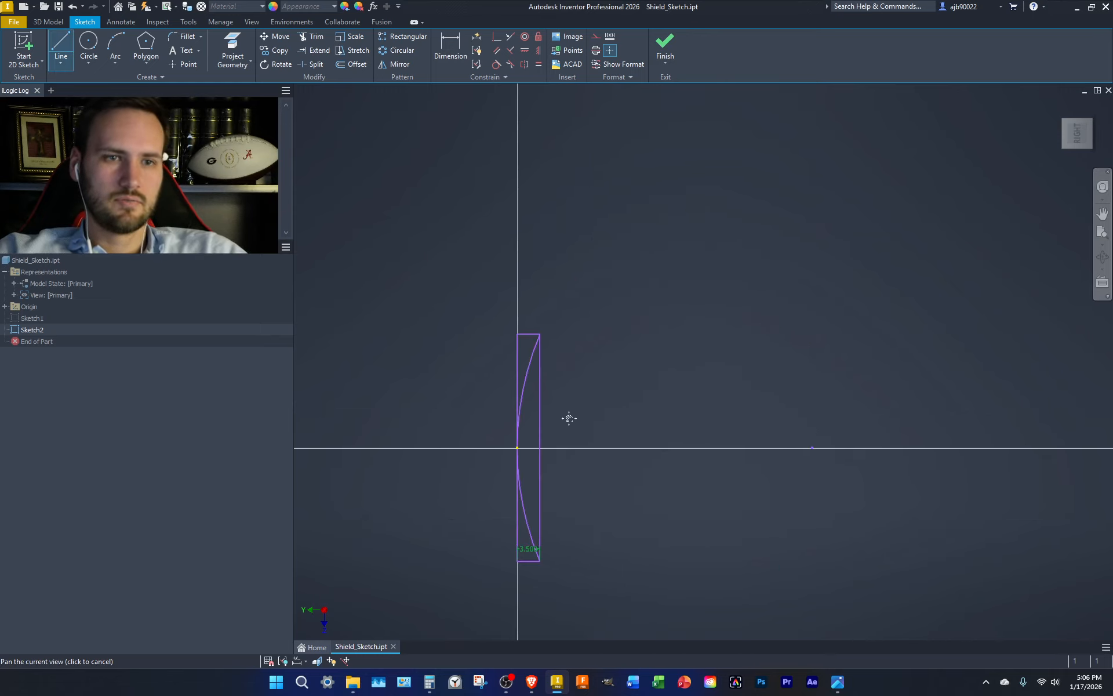
left_click(812, 447)
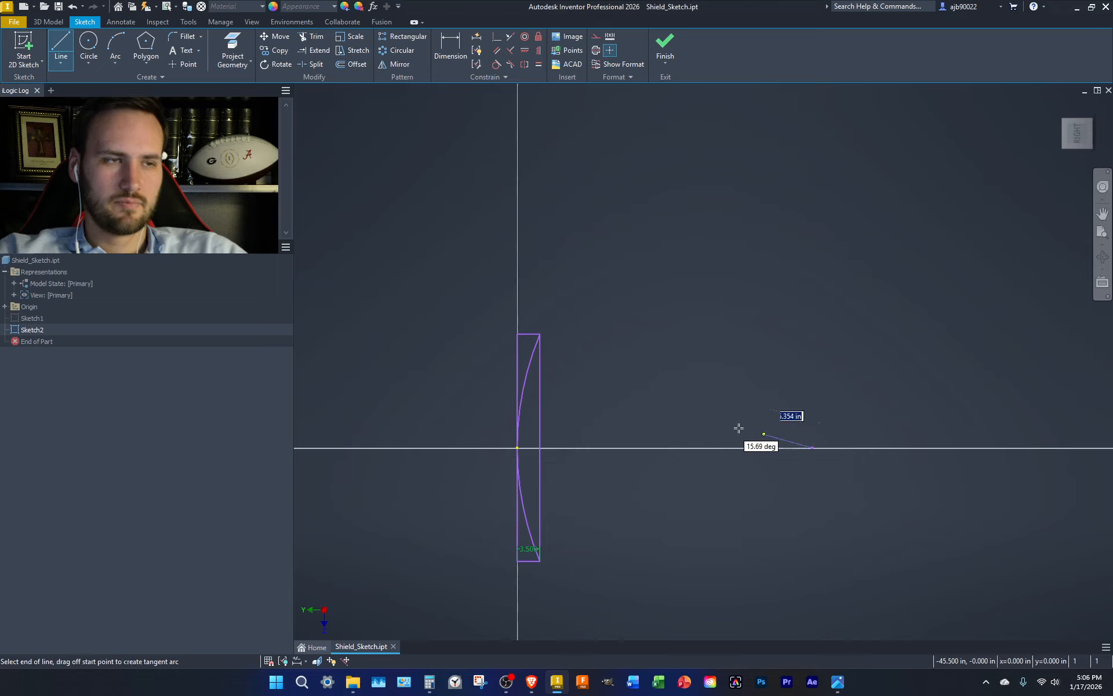
double_click(540, 334)
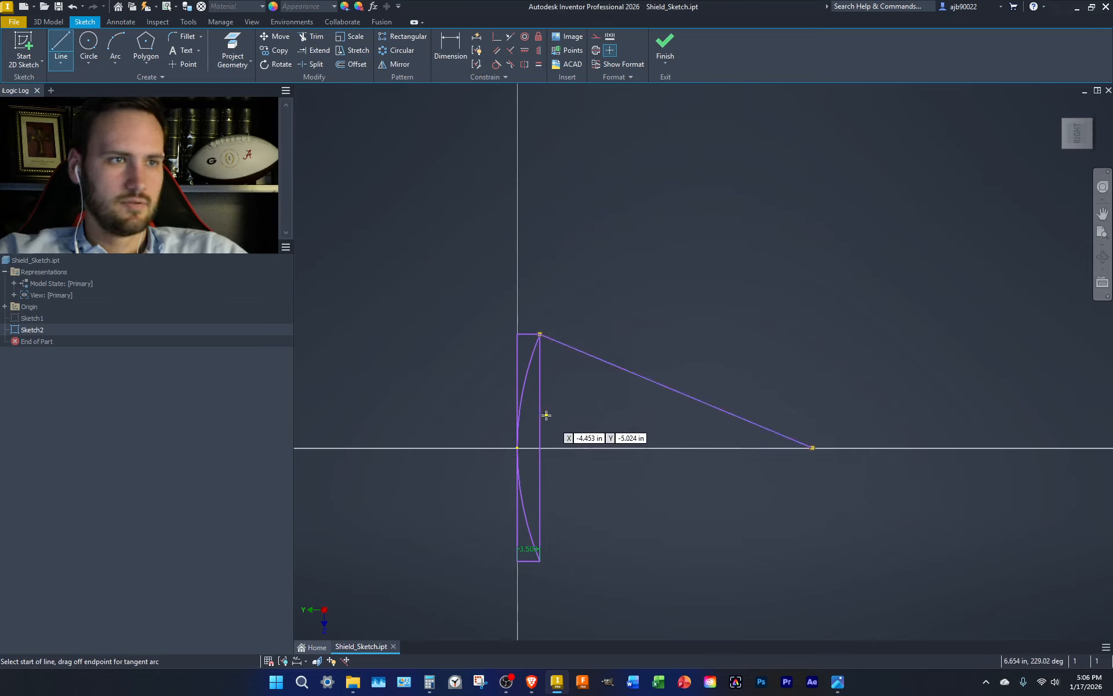
key("Escape")
- Draw a line from the arc's centre point to the arc's lower end at the rectangle's lower right corner
key("l")
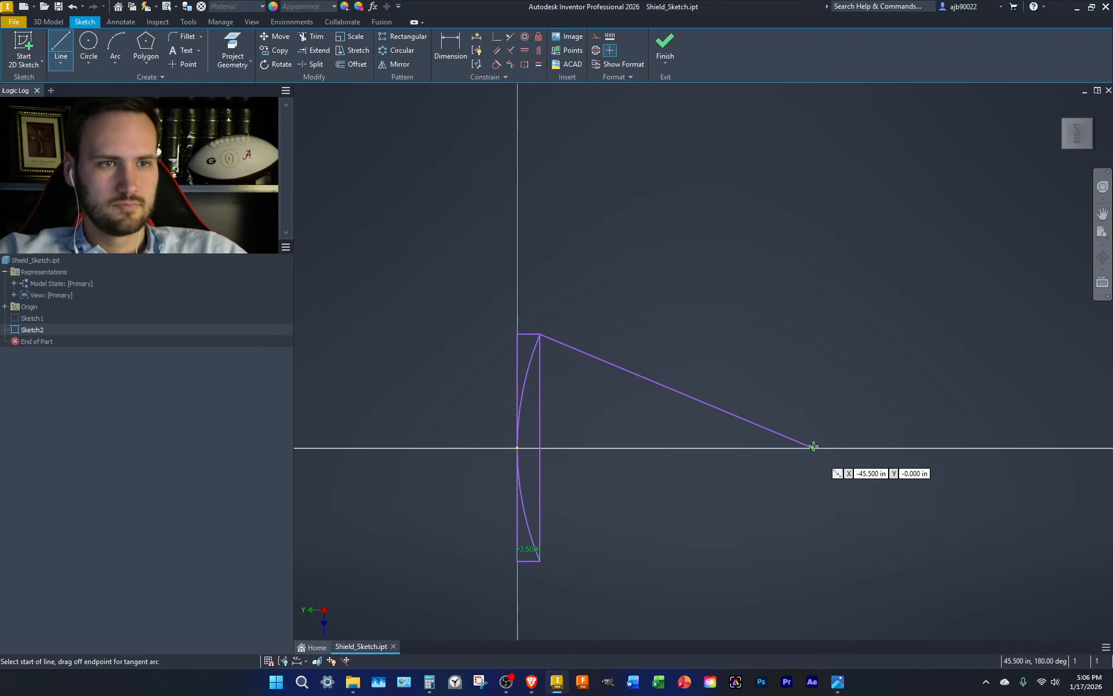
left_click(811, 447)
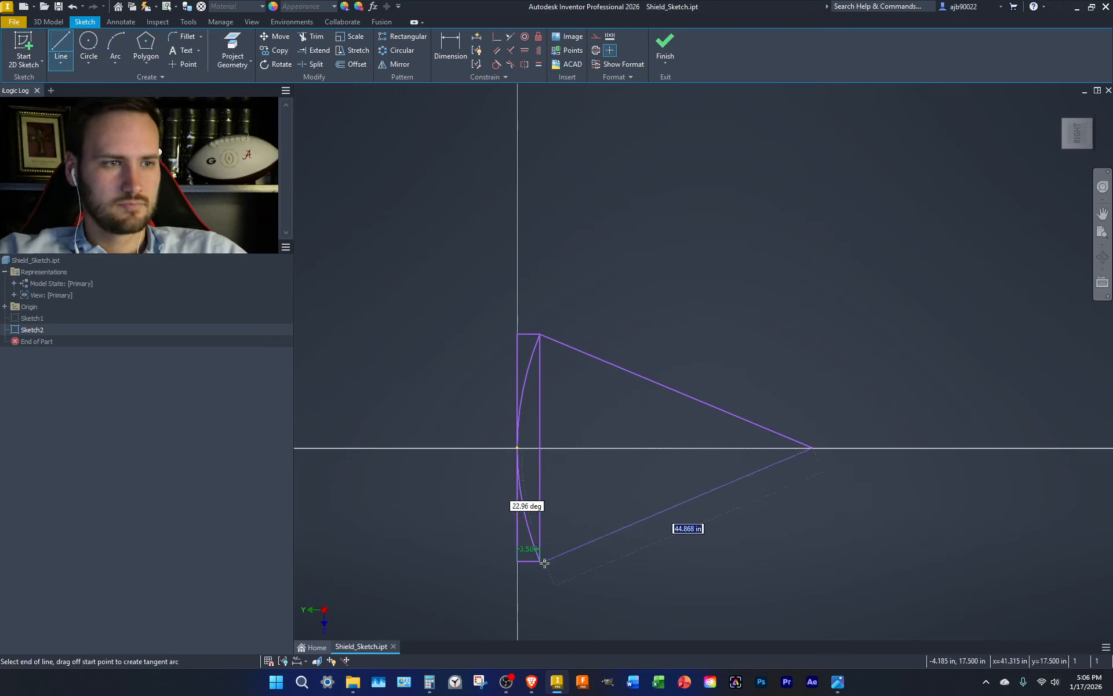
double_click(540, 561)
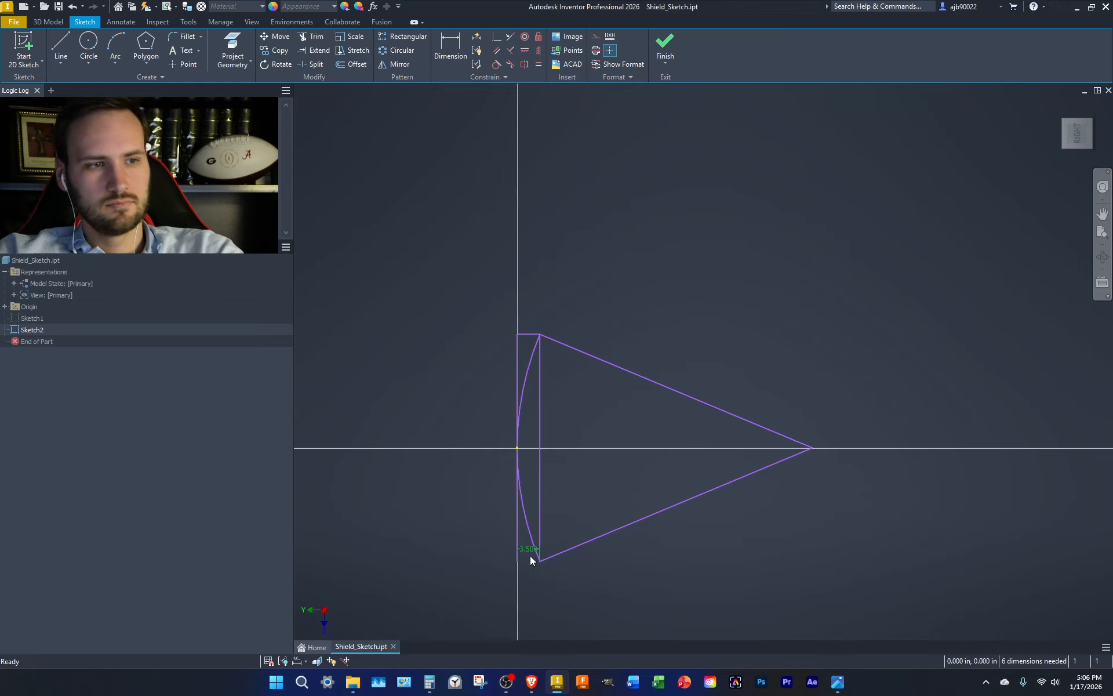
key("Escape")
- Delete the rectangle's four edges and its 3.5 in dimension, keeping only the arc and the two radius lines
key("Delete")
left_click(518, 349)
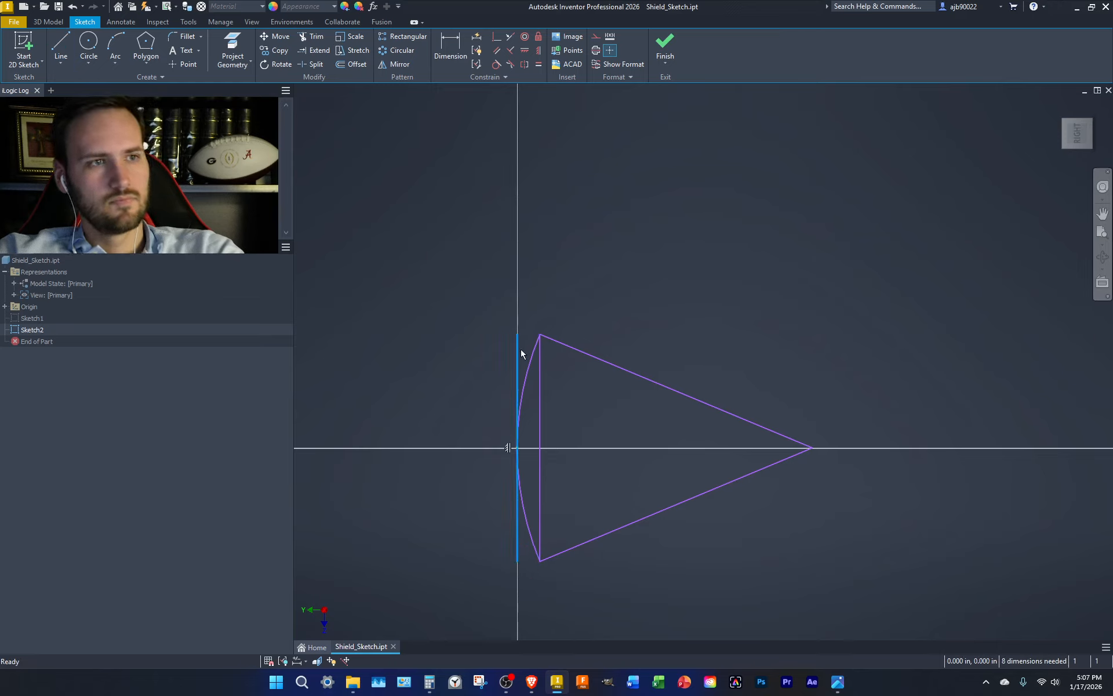
key("Delete")
middle_click_drag(580, 381, 646, 351)
scroll(598, 368, "up", 3)
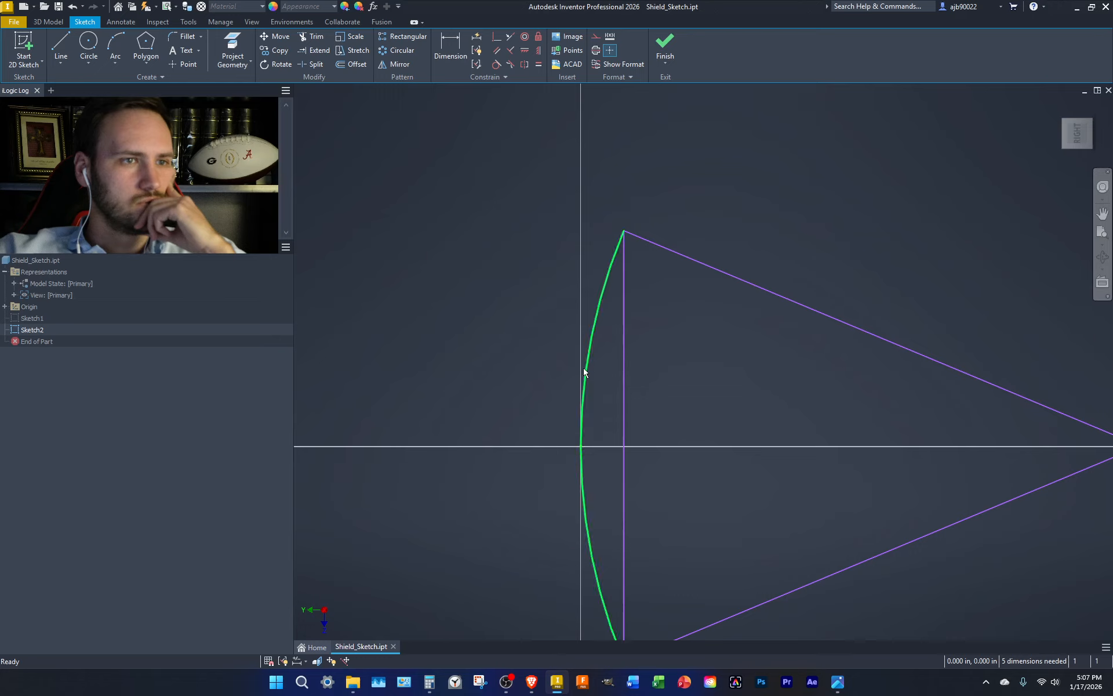
key("c")
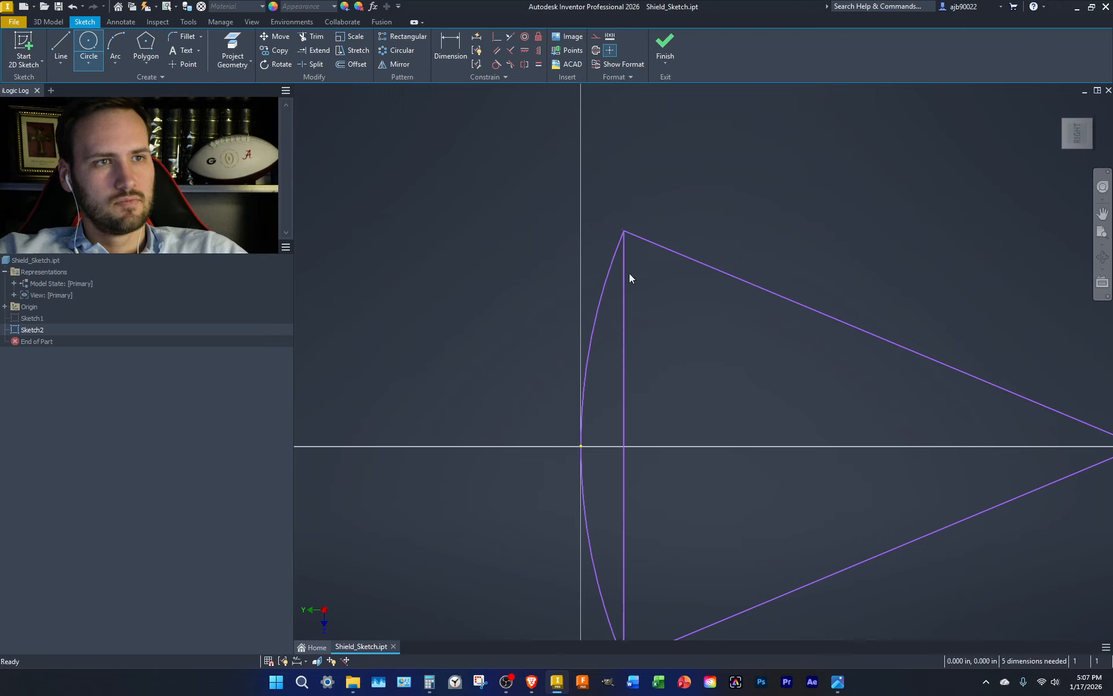
key("ctrl+z")
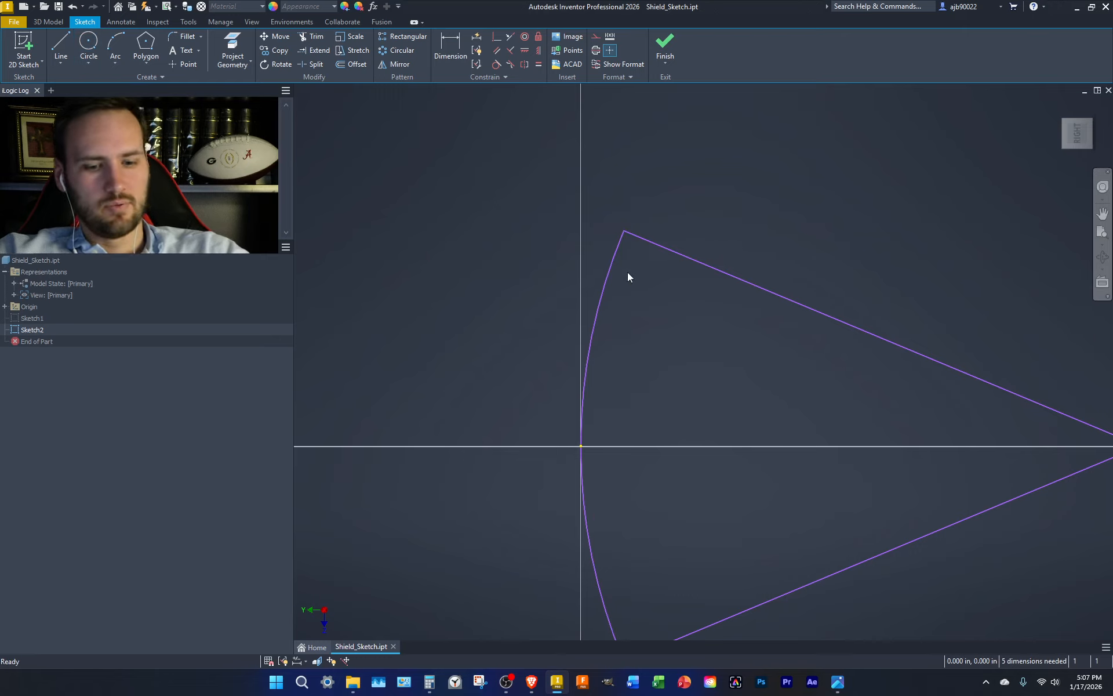
- Draw a 3.5 in vertical line down from the arc's upper end and a horizontal line from it across the arc
key("l")
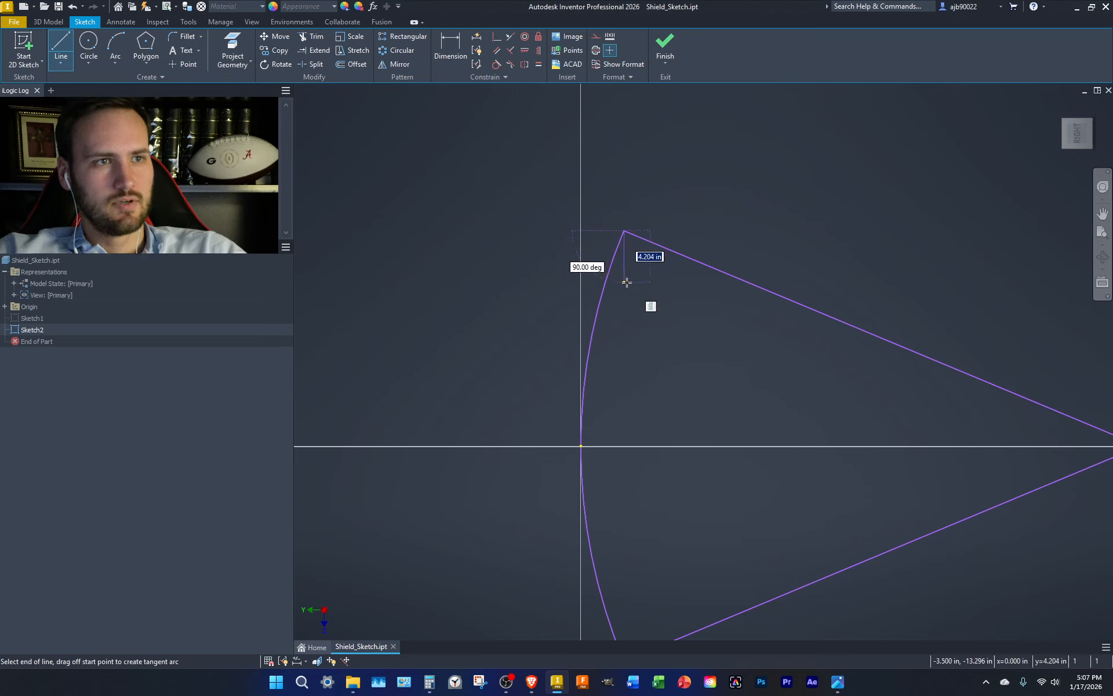
type("3.5")
key("Return")
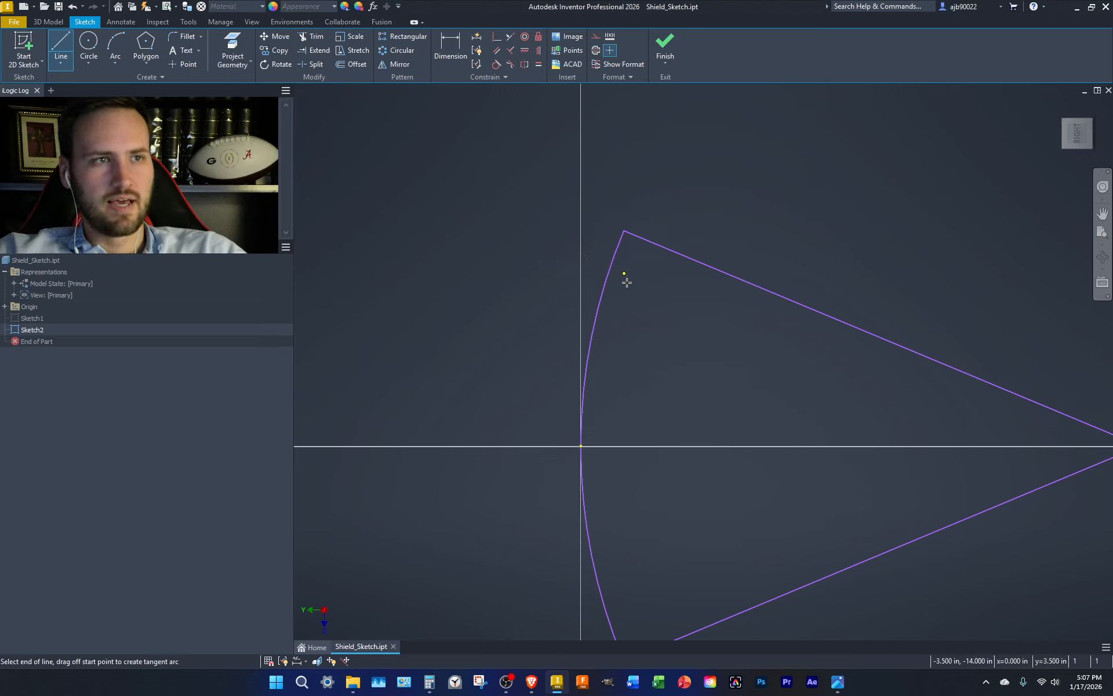
left_click(528, 273)
key("Escape")
- Trim the horizontal line's overshoot beyond the arc and delete the short vertical line's 3.5 in dimension
key("x")
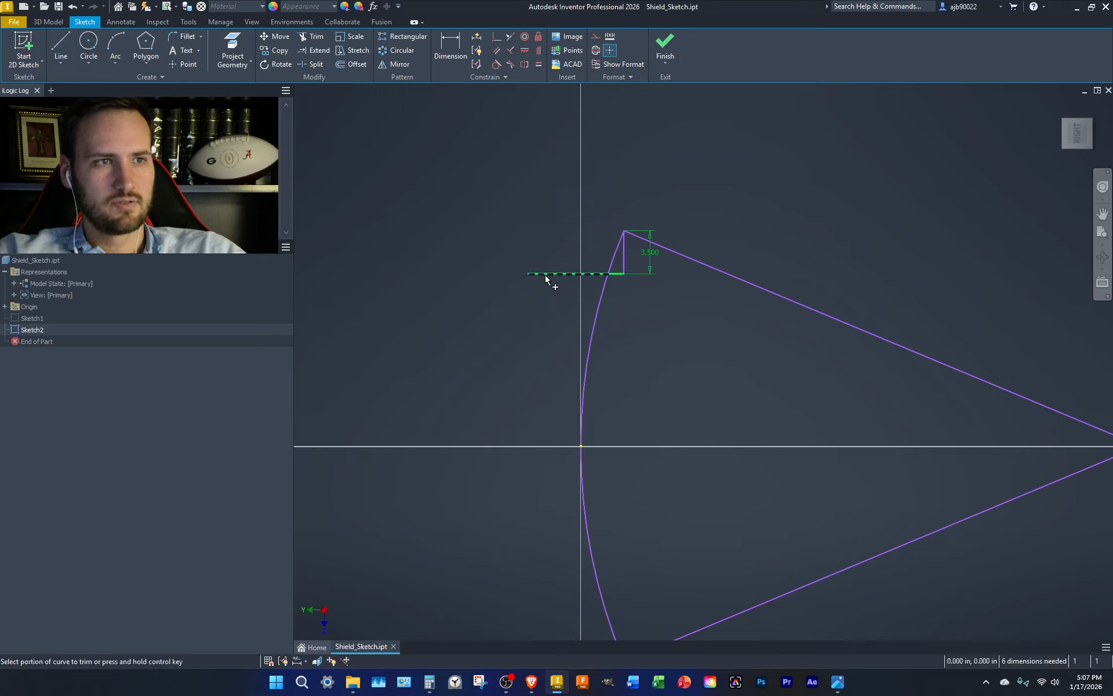
left_click(546, 277)
key("Escape")
left_click(651, 252)
key("Delete")
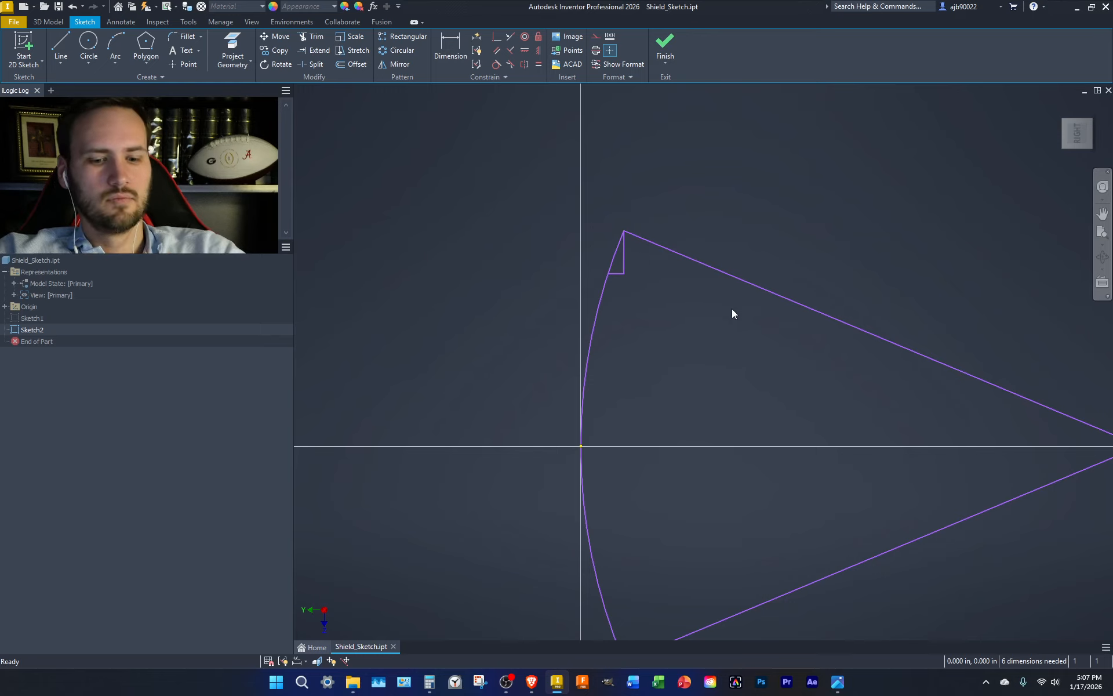
- Draw a line from the arc's centre point to the point where the short horizontal line meets the arc
key("l")
scroll(760, 351, "down", 2)
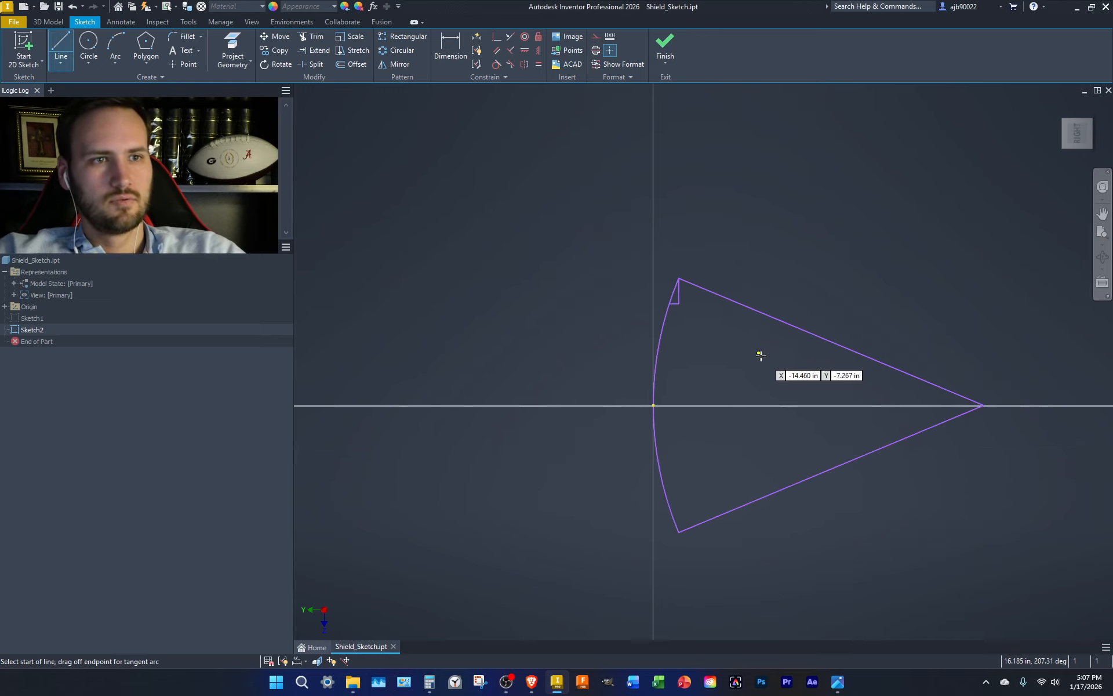
left_click(985, 406)
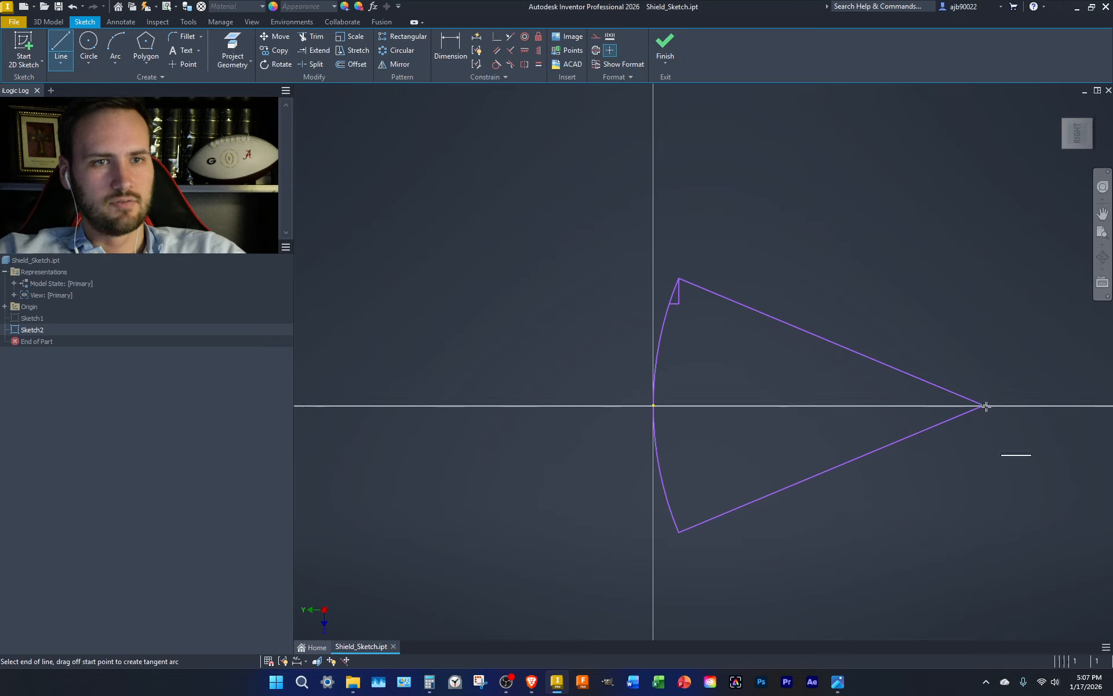
left_click(671, 303)
key("Escape")
- Dimension the angle between the two upper radius lines inside the wedge, and undo that dimension and the second radius line
key("d")
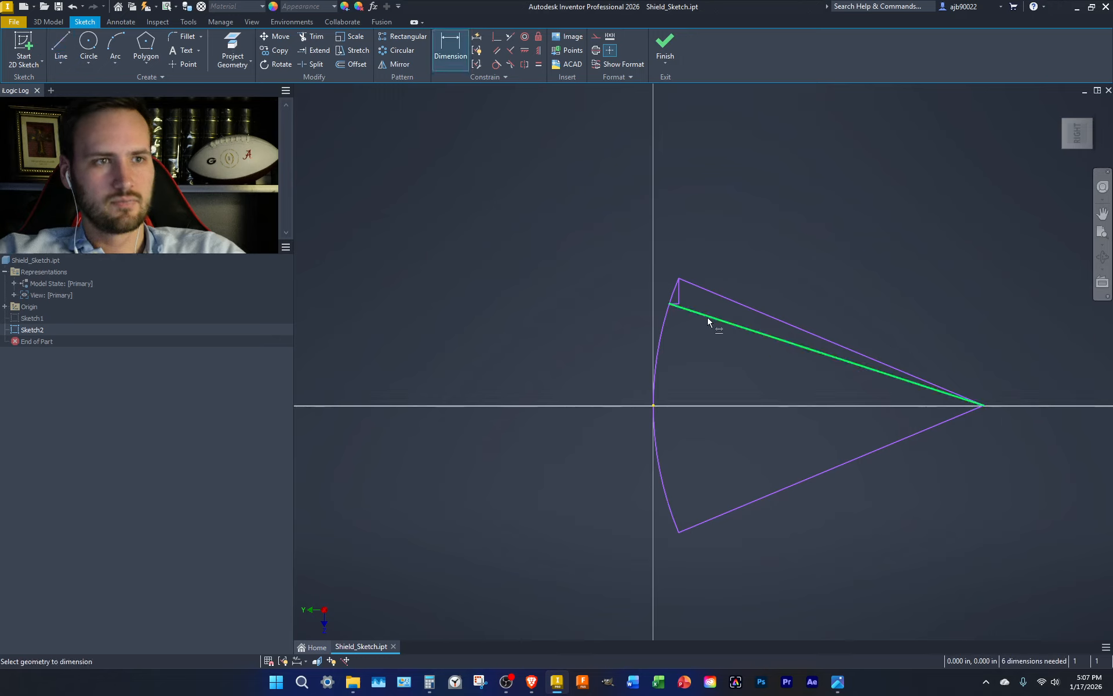
left_click(713, 319)
left_click(707, 292)
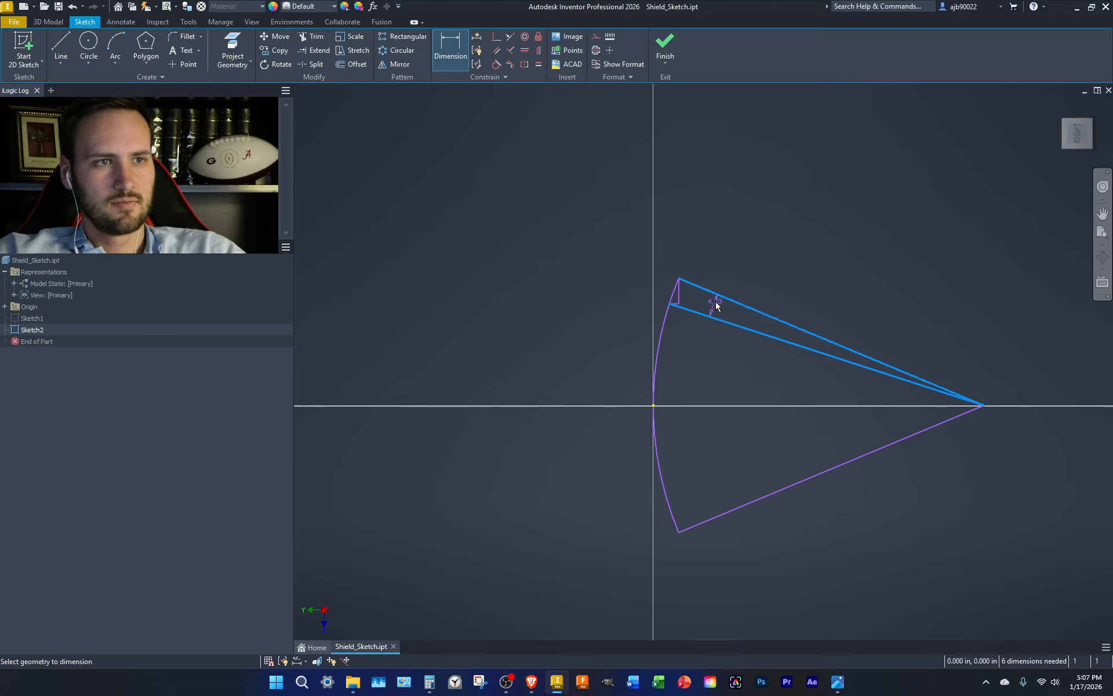
left_click(716, 302)
key("Escape")
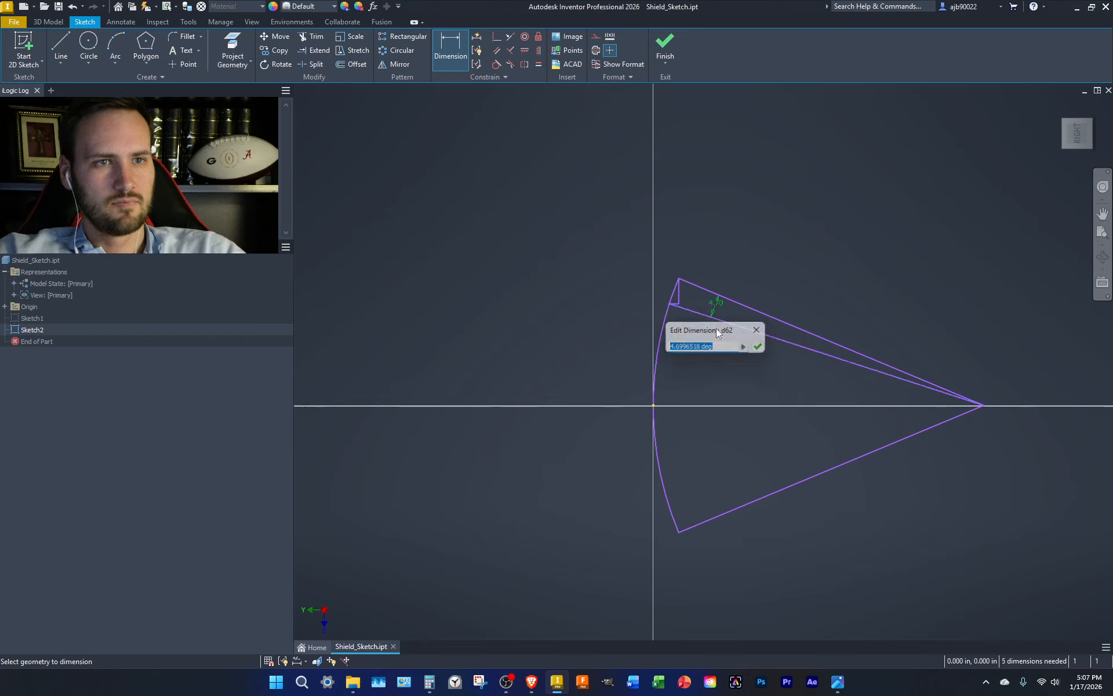
key("ctrl+z")
key("ctrl+z")
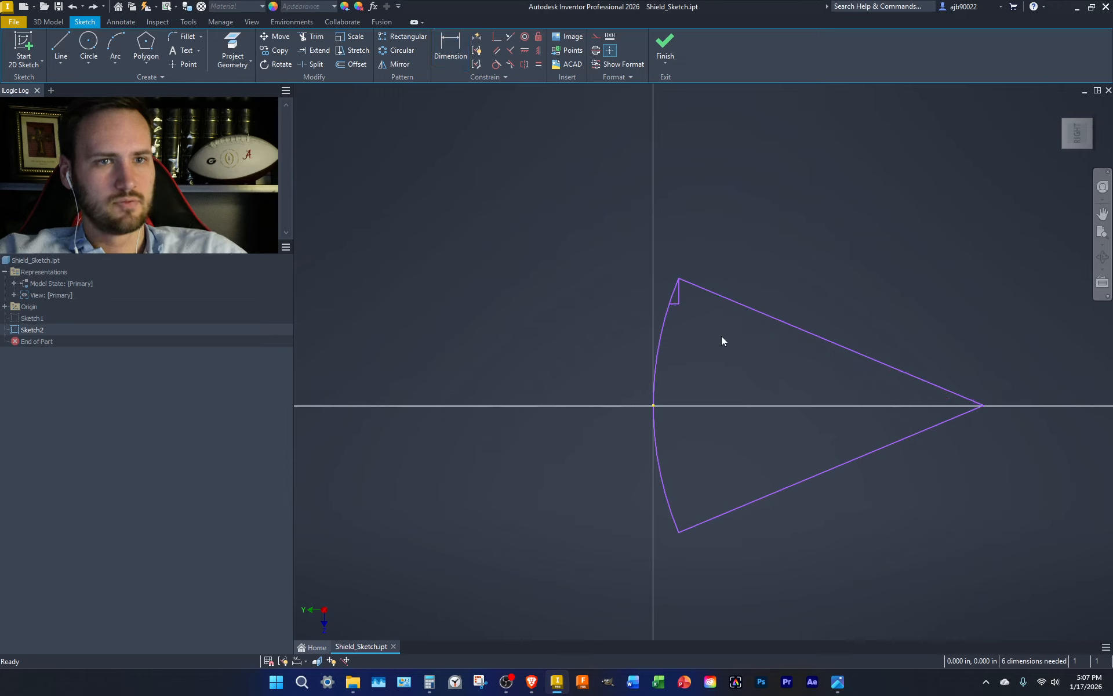
- Draw a line from the short horizontal line's endpoint on the arc to the arc's centre point
key("l")
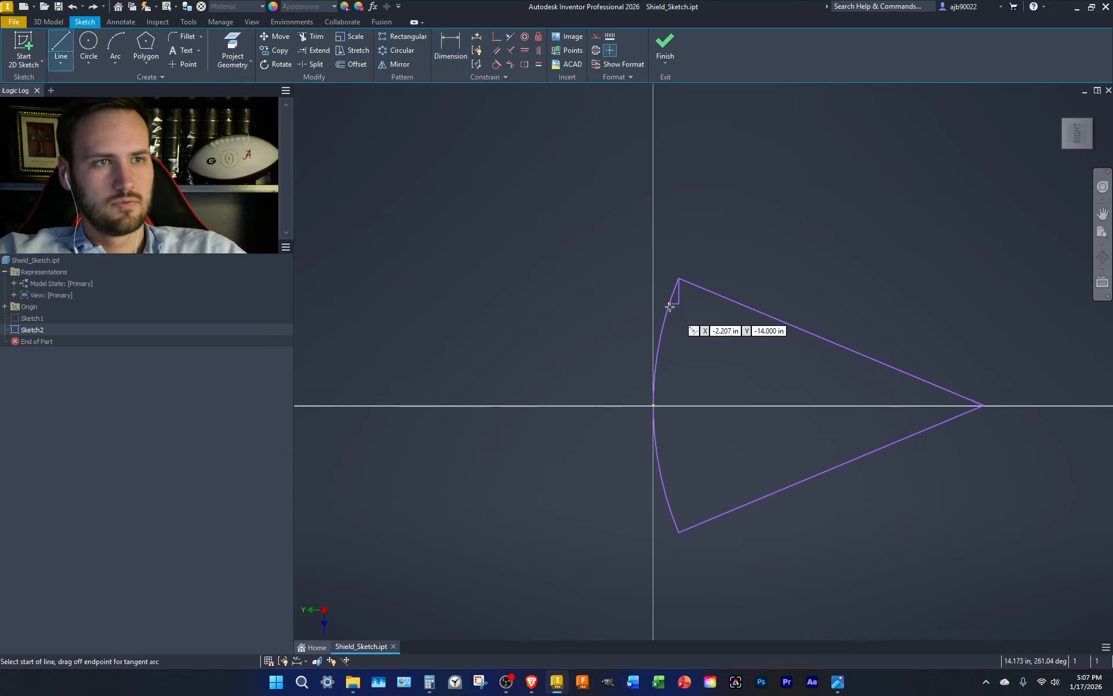
left_click(671, 302)
left_click(981, 405)
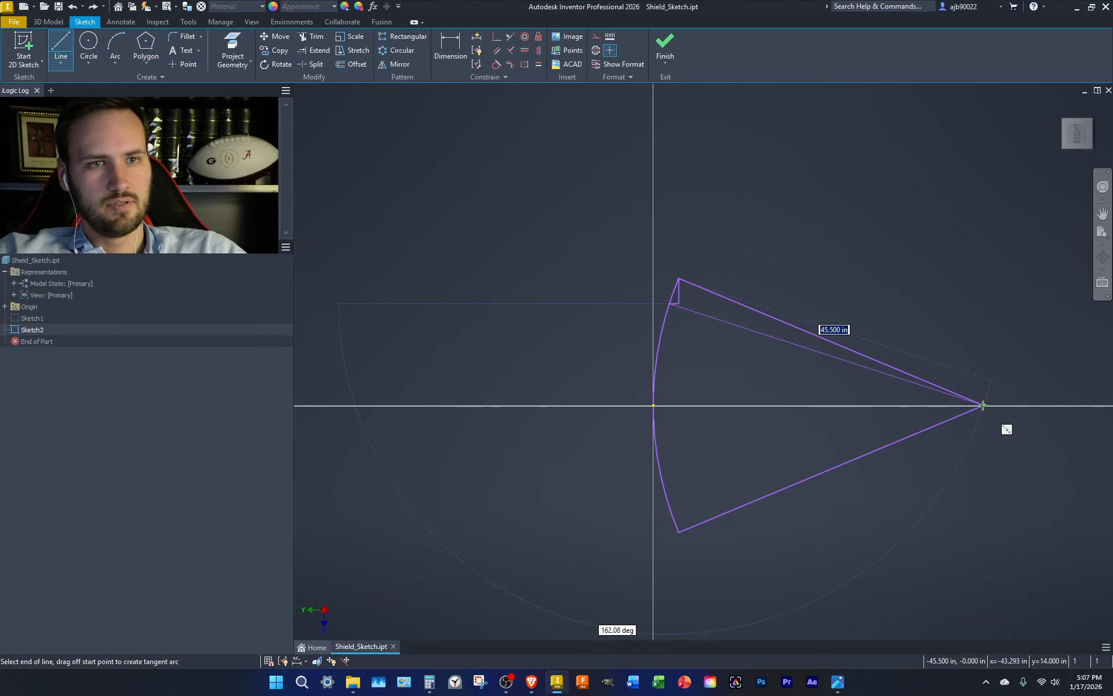
key("Escape")
- Dimension the angle between the two upper radius lines and place the dimension outside the arc, clear of the profile
key("d")
left_click(807, 349)
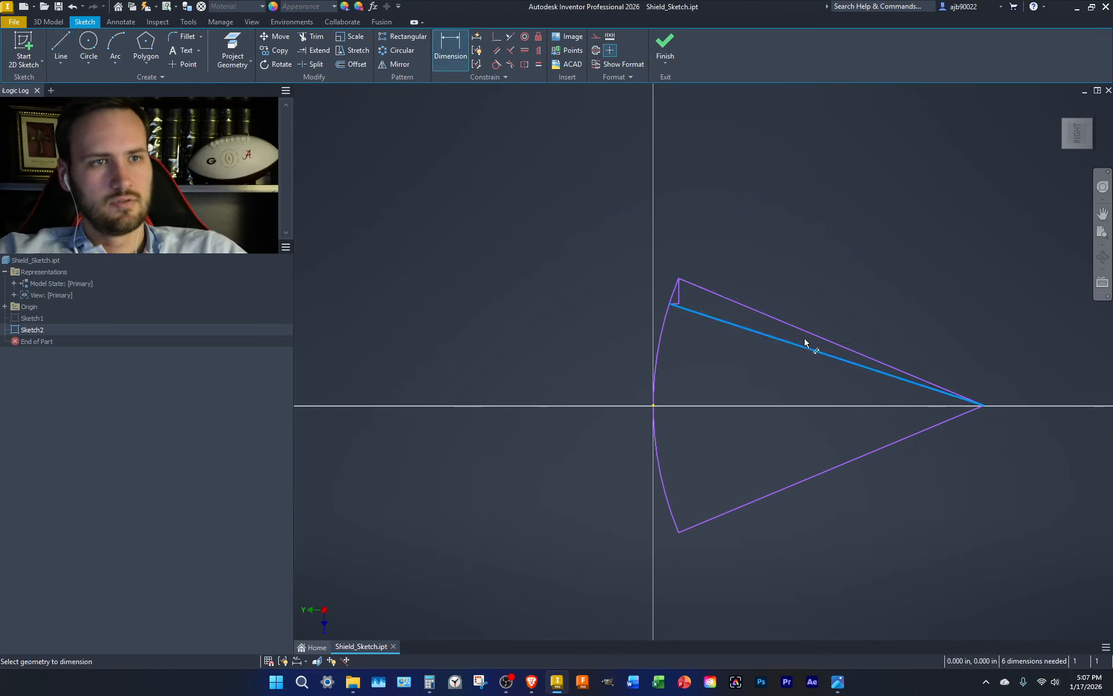
left_click(808, 331)
left_click(597, 276)
left_click(641, 318)
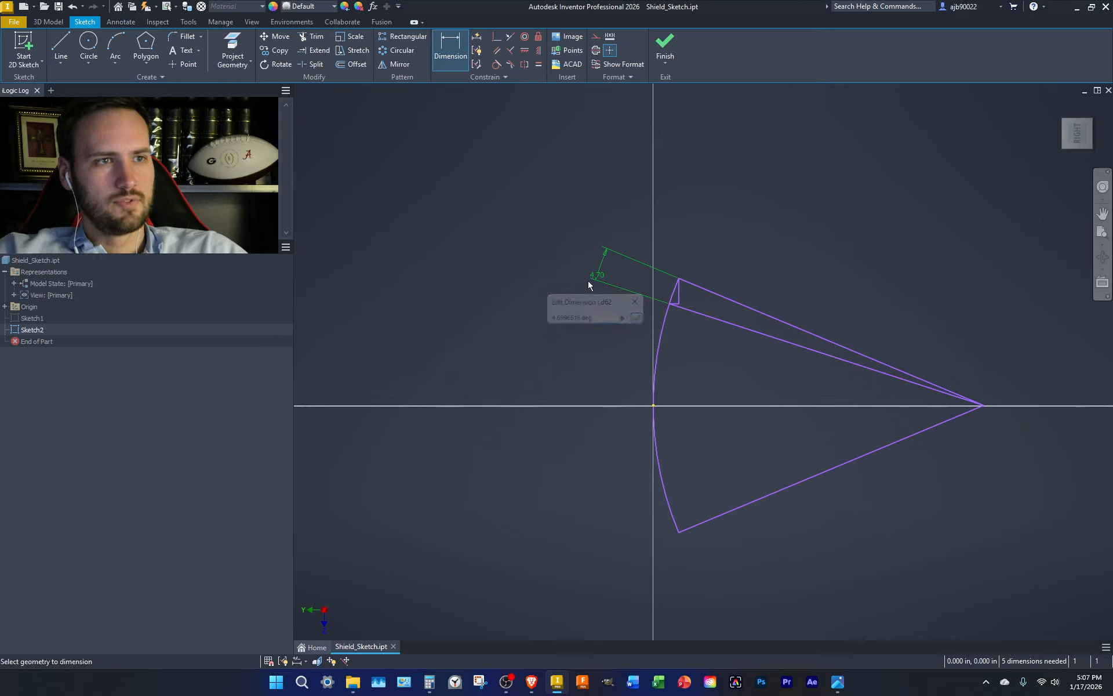
left_click(592, 277)
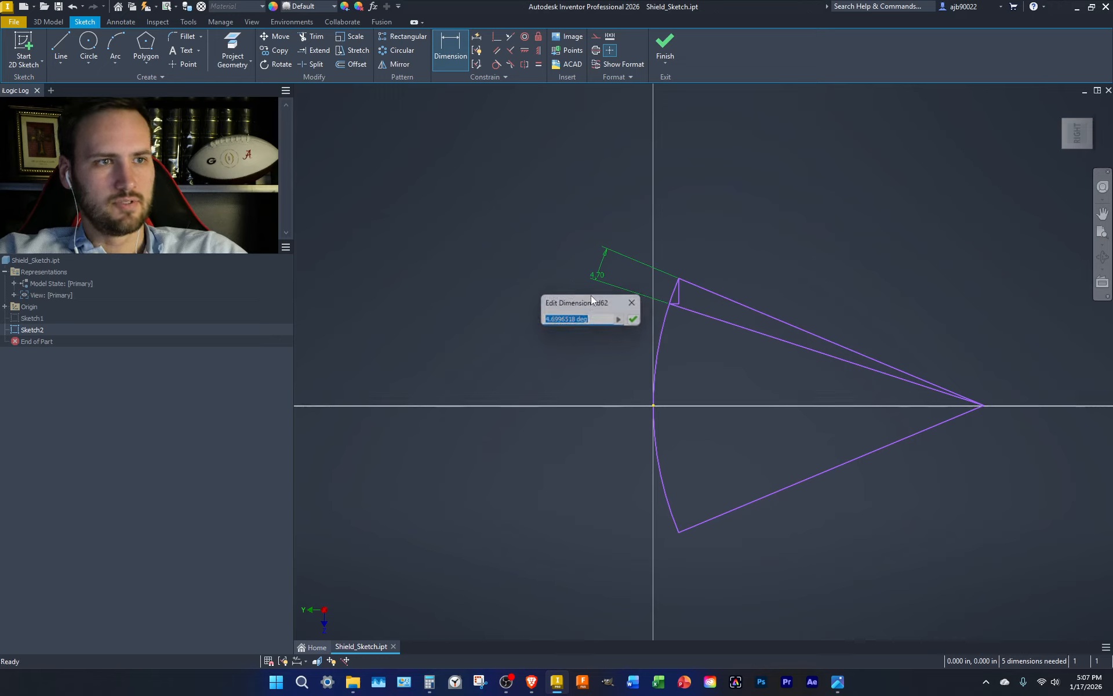
key("Escape")
key("Escape")
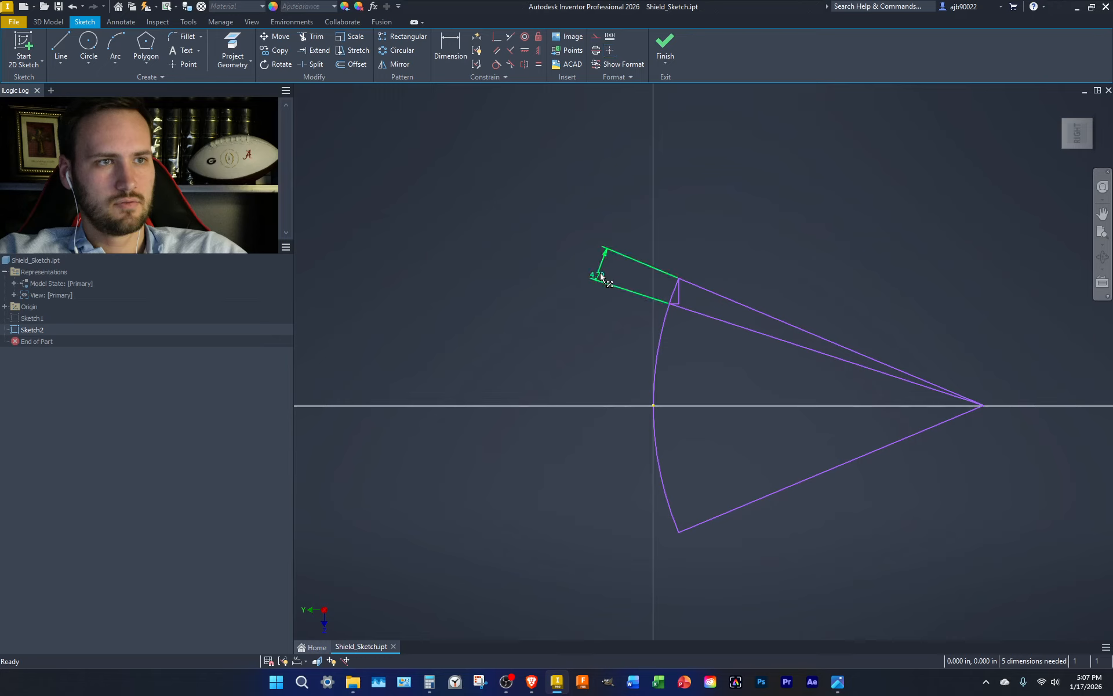
left_click_drag(596, 277, 576, 257)
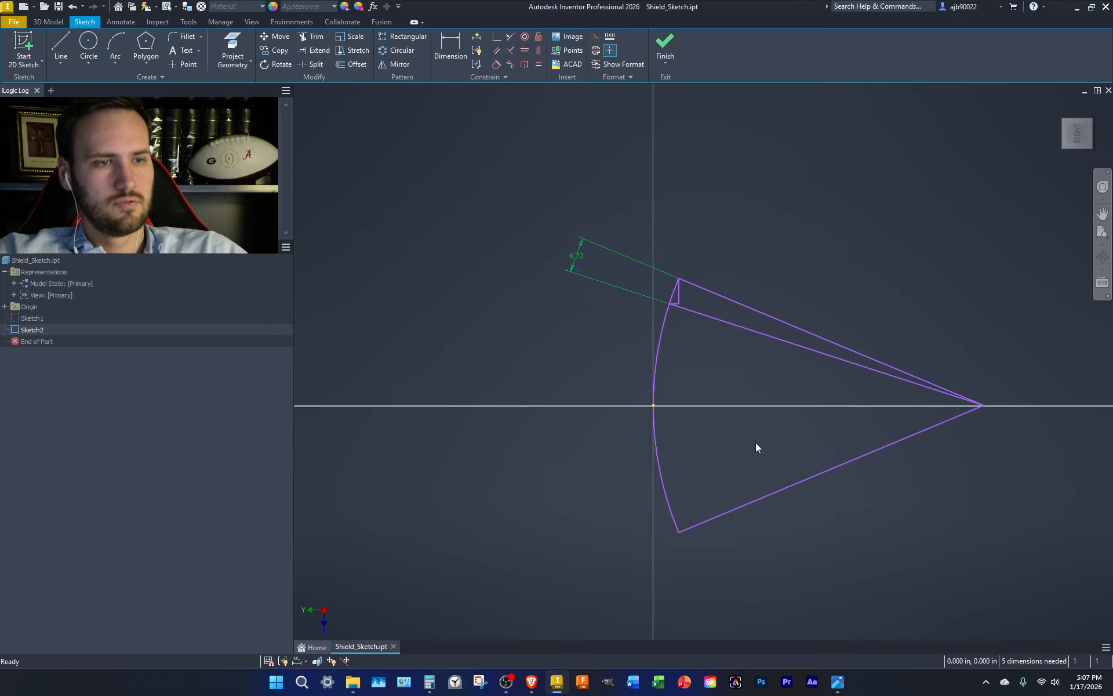
- Dimension the overall angle between the outermost upper and lower radius lines, placed outside the arc
key("d")
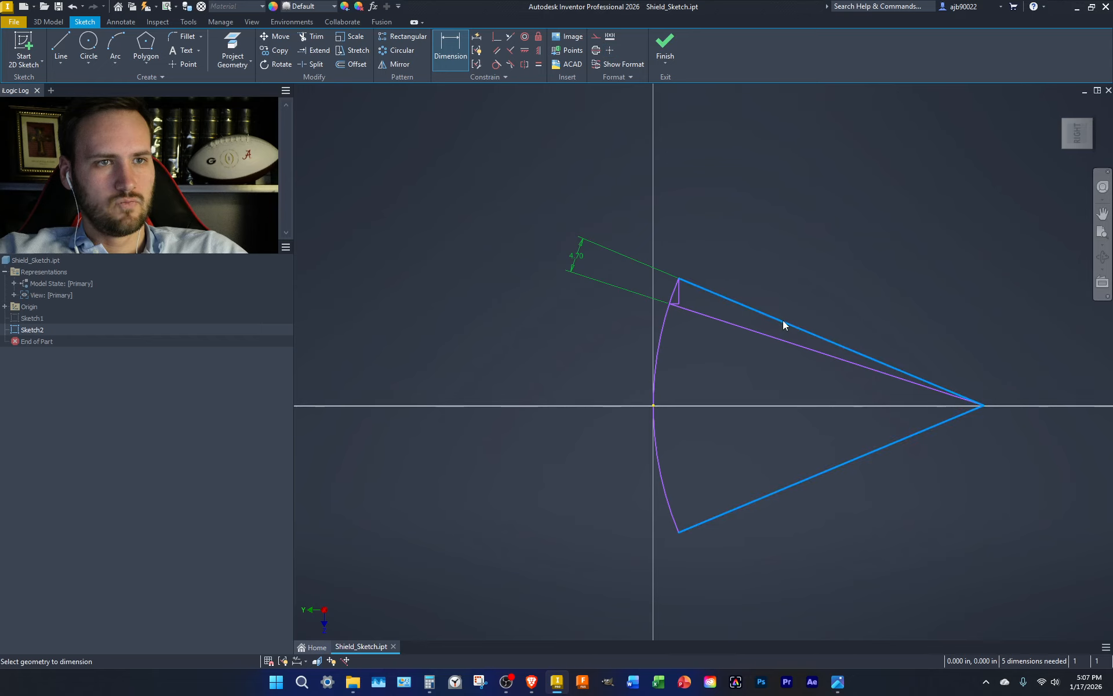
left_click(785, 324)
left_click(585, 406)
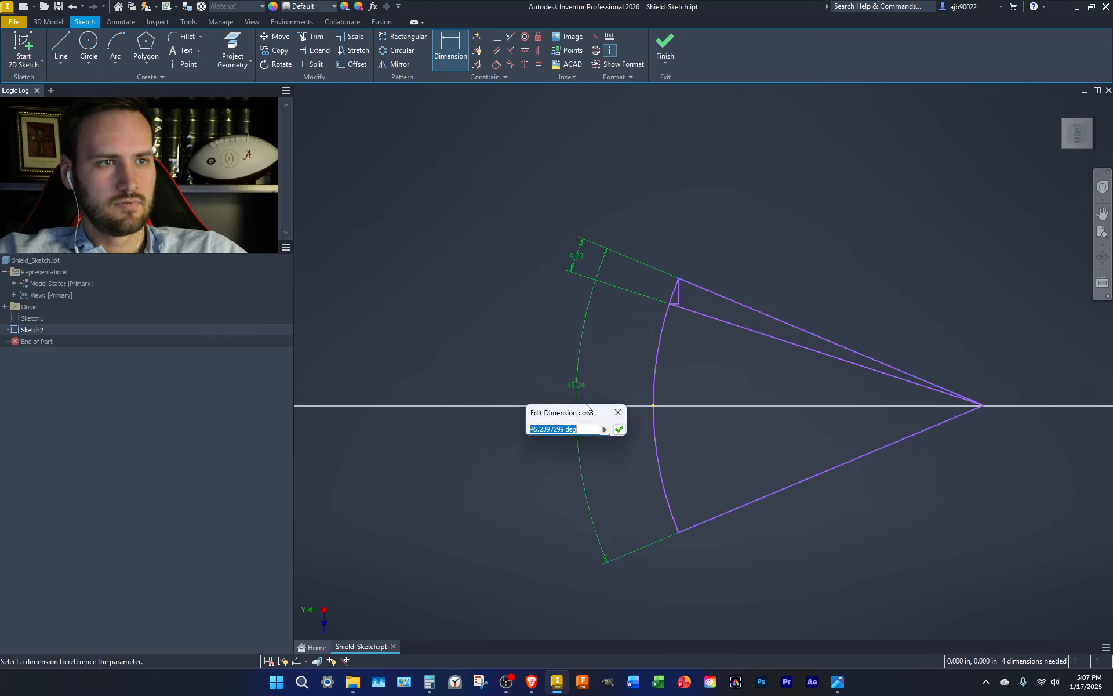
left_click(620, 431)
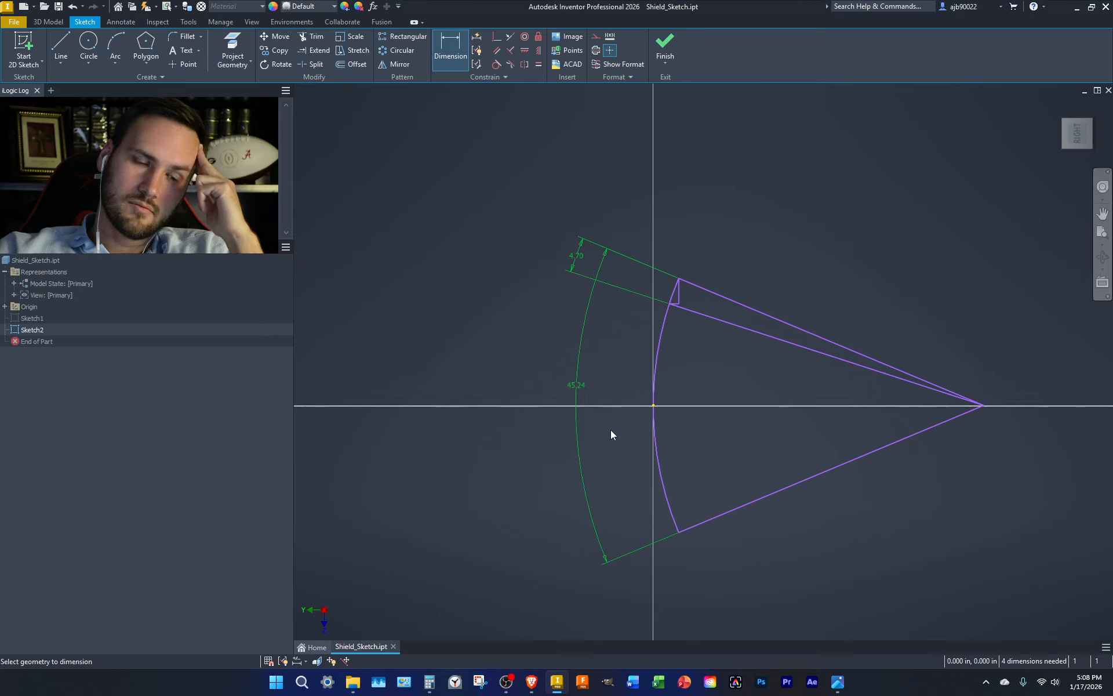
- Draw a line from the arc's centre point to just beyond the arc, slightly above the lower radius line
key("l")
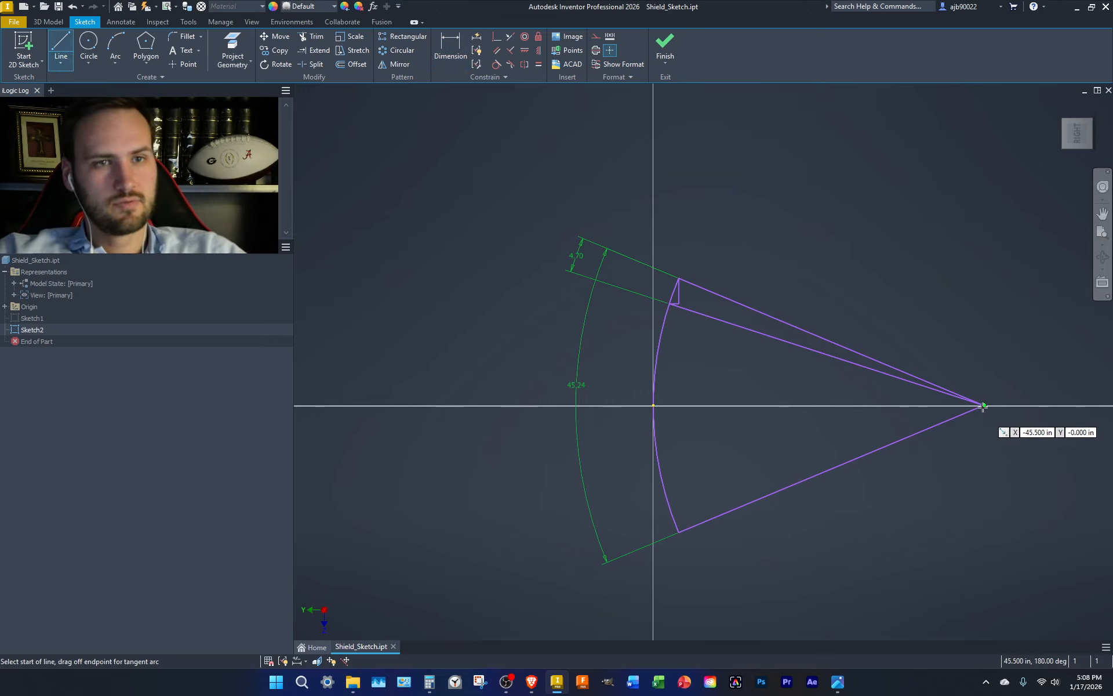
left_click(983, 406)
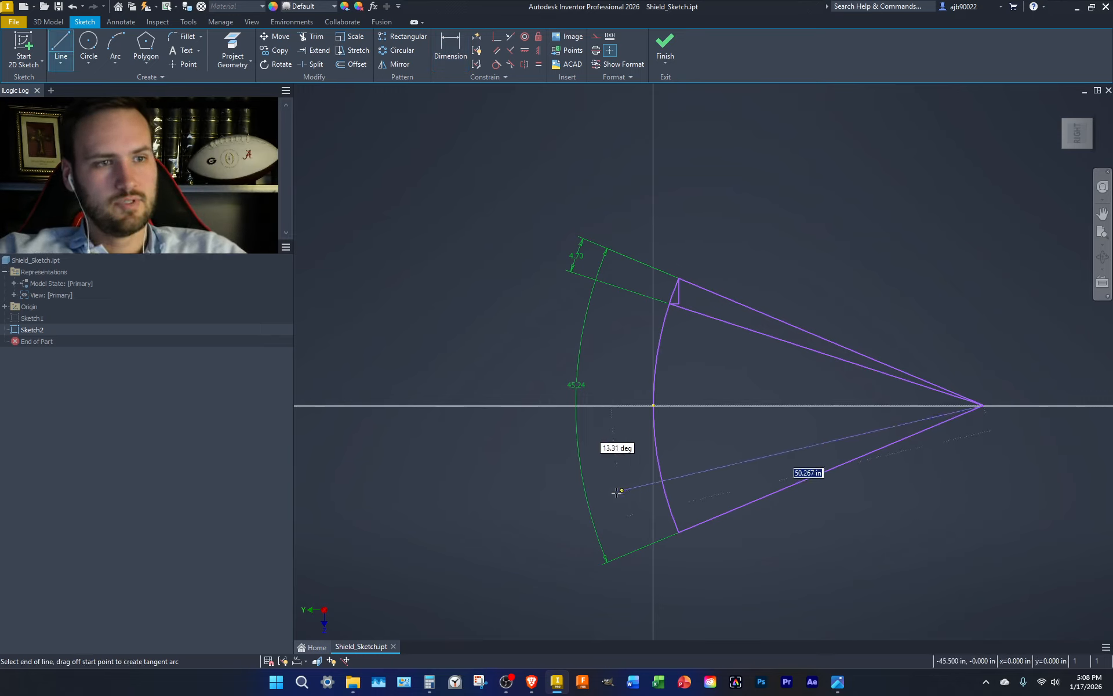
left_click(636, 514)
- Dimension the angle between the new line and the lower radius line and set it to 4.5 degrees
key("d")
left_click(649, 511)
left_click(701, 522)
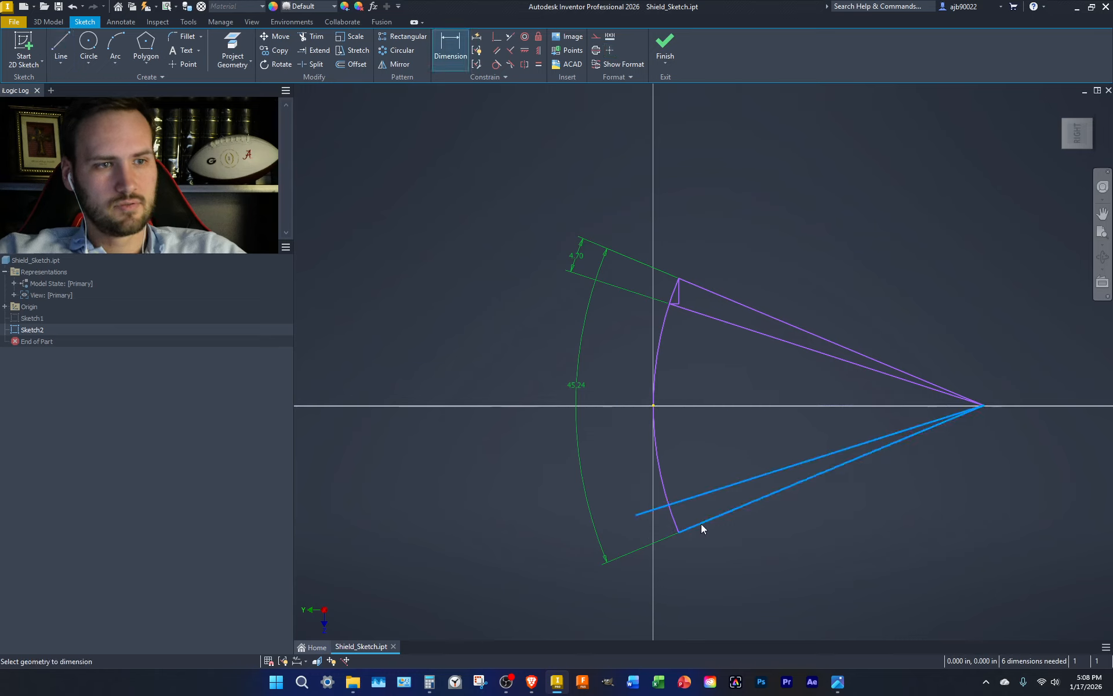
left_click(700, 514)
type("4.5")
key("Return")
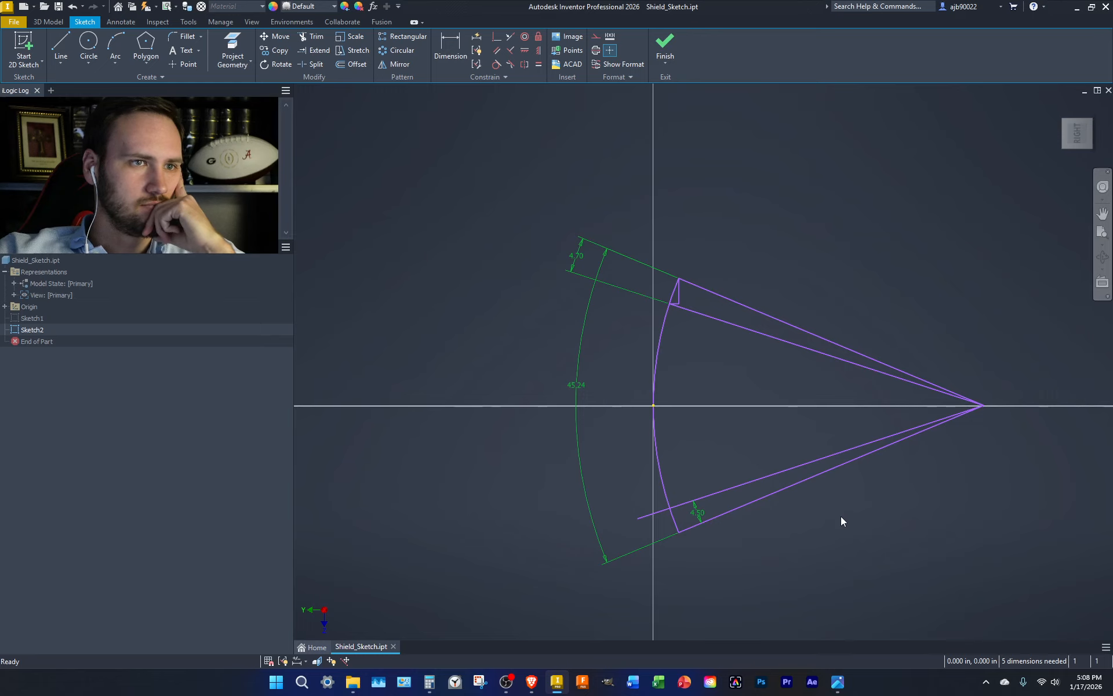
- Try to draw a 45 in line from the origin at the arc's midpoint towards the arc's centre point
scroll(665, 404, "up", 3)
scroll(664, 404, "down", 2)
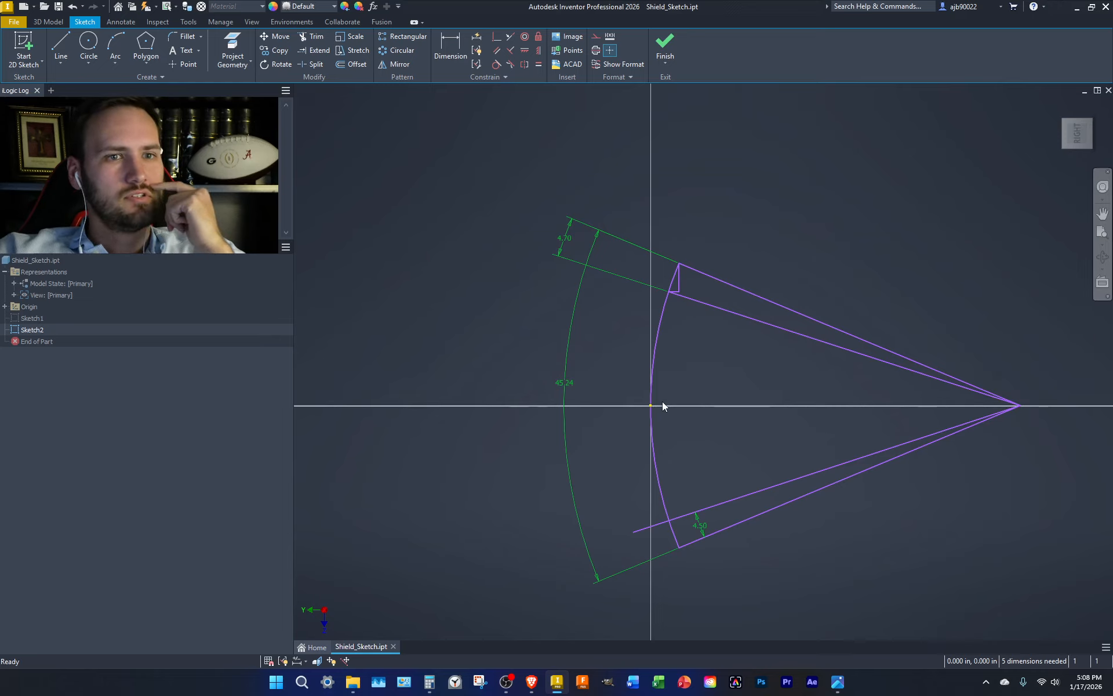
key("l")
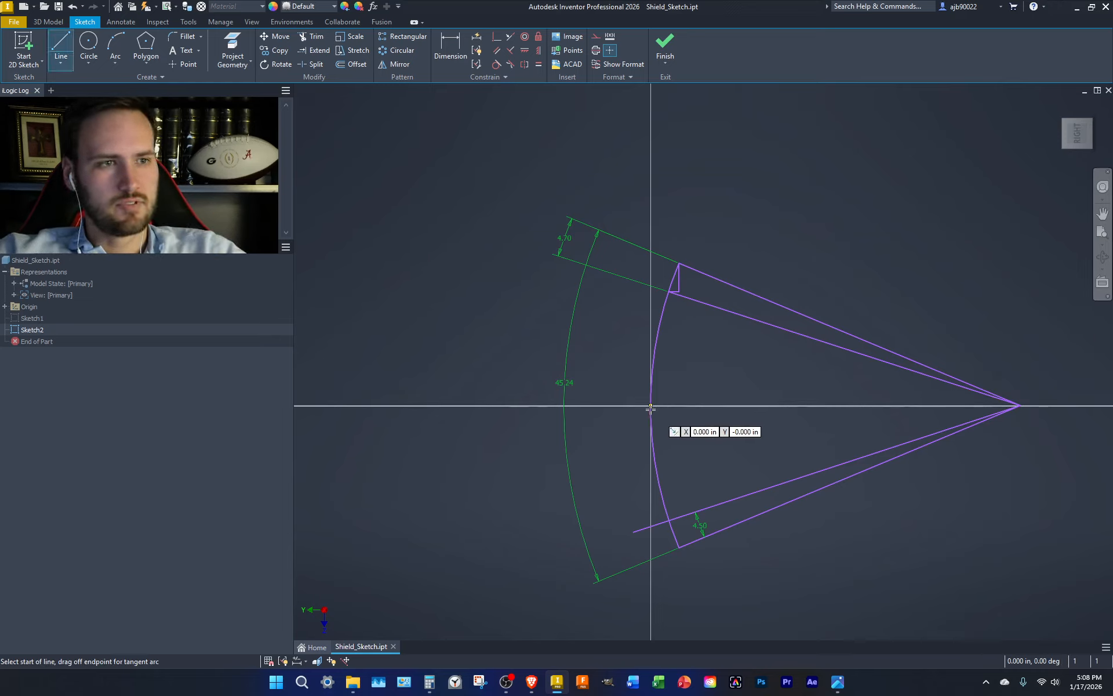
left_click(649, 406)
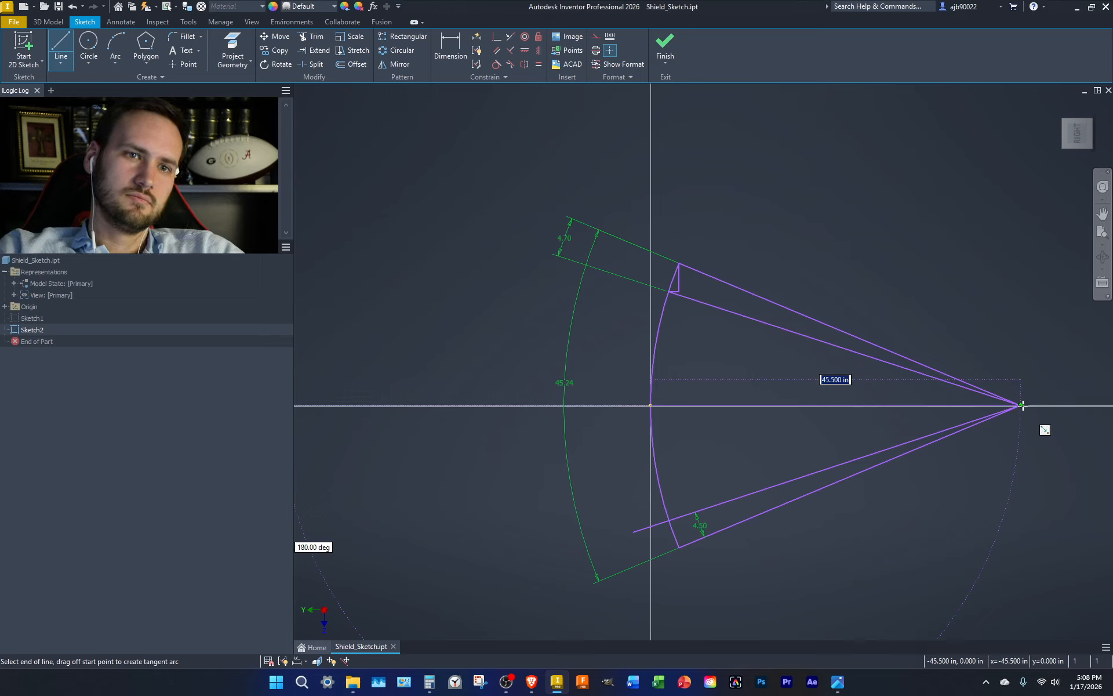
type("45")
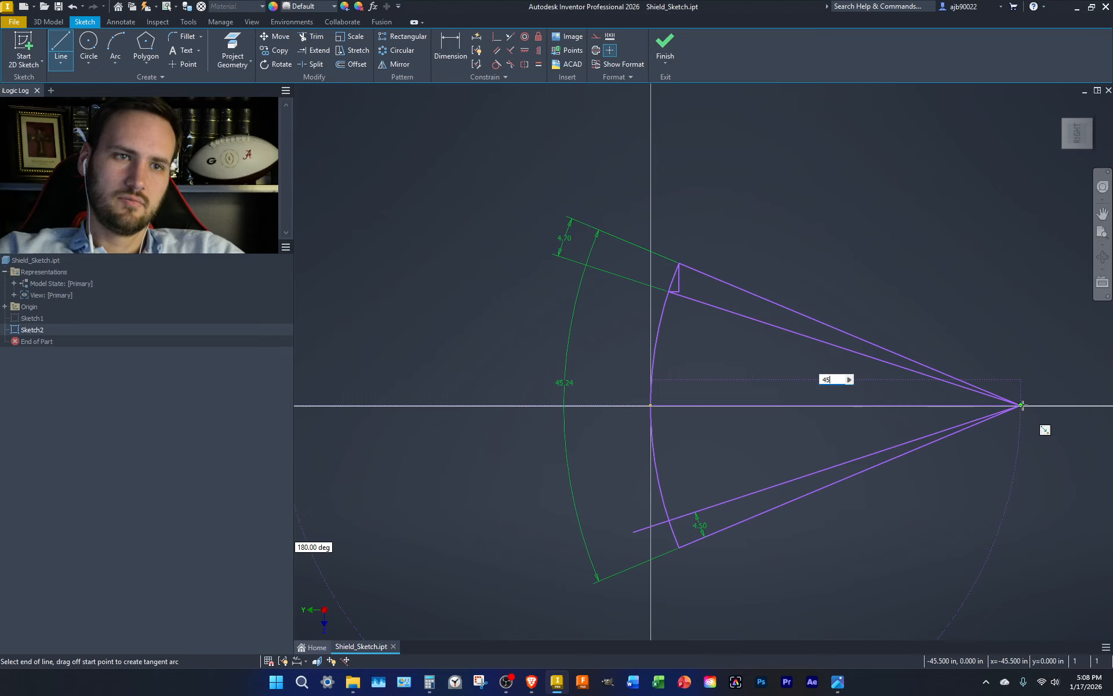
key("Return")
scroll(1021, 406, "up", 5)
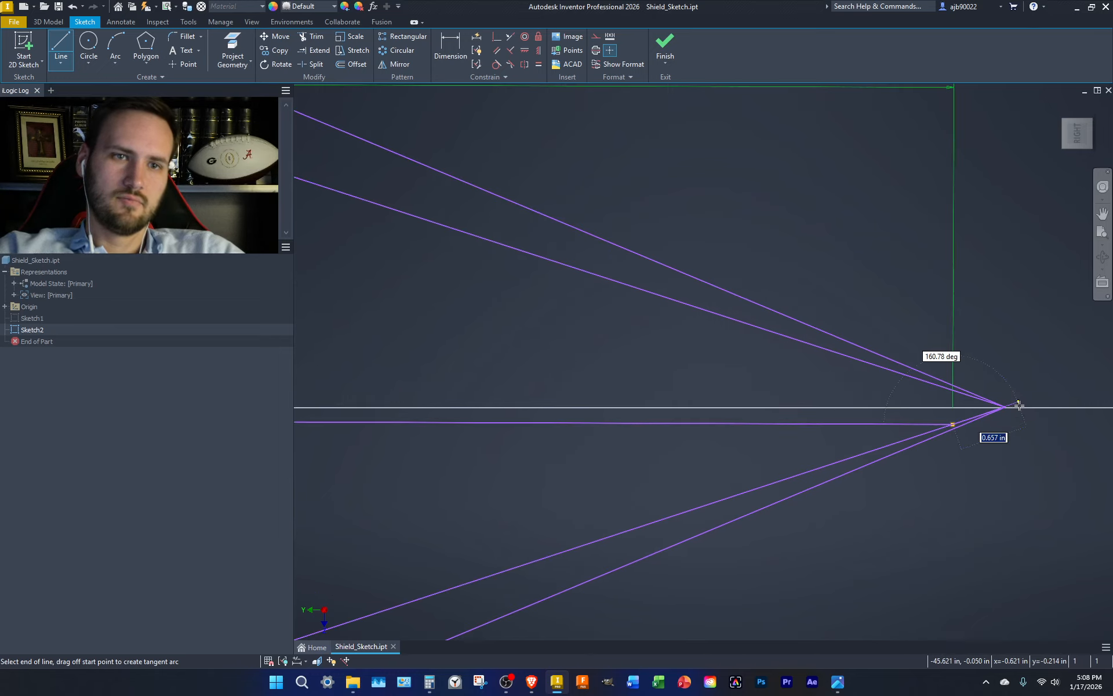
key("Escape")
key("Escape")
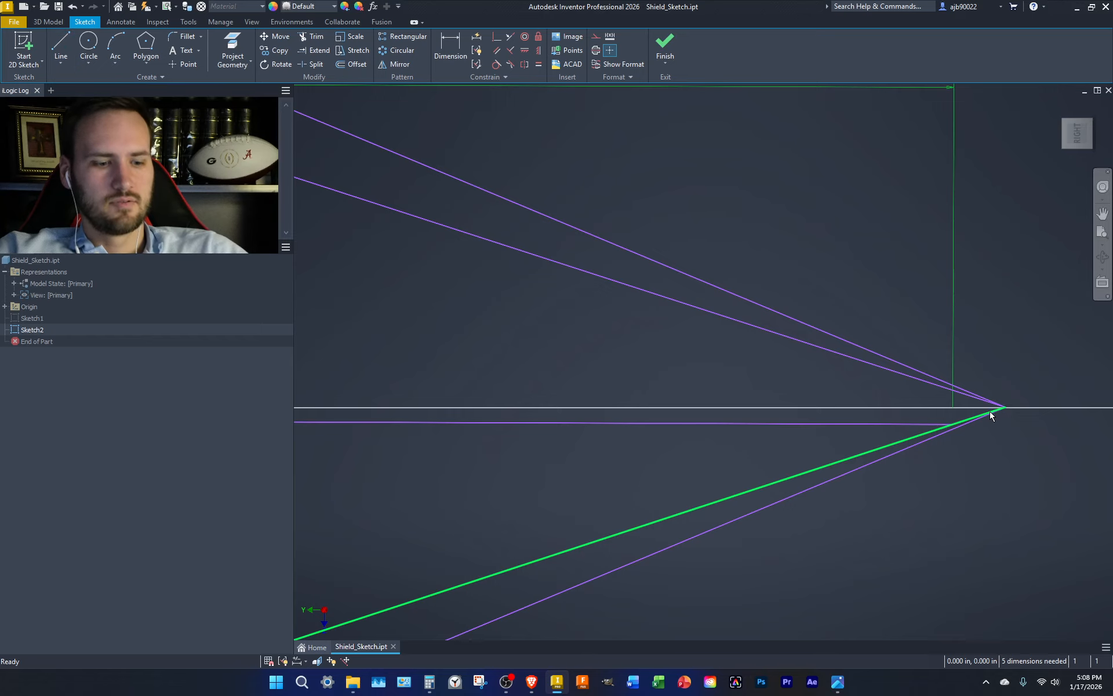
scroll(904, 417, "down", 5)
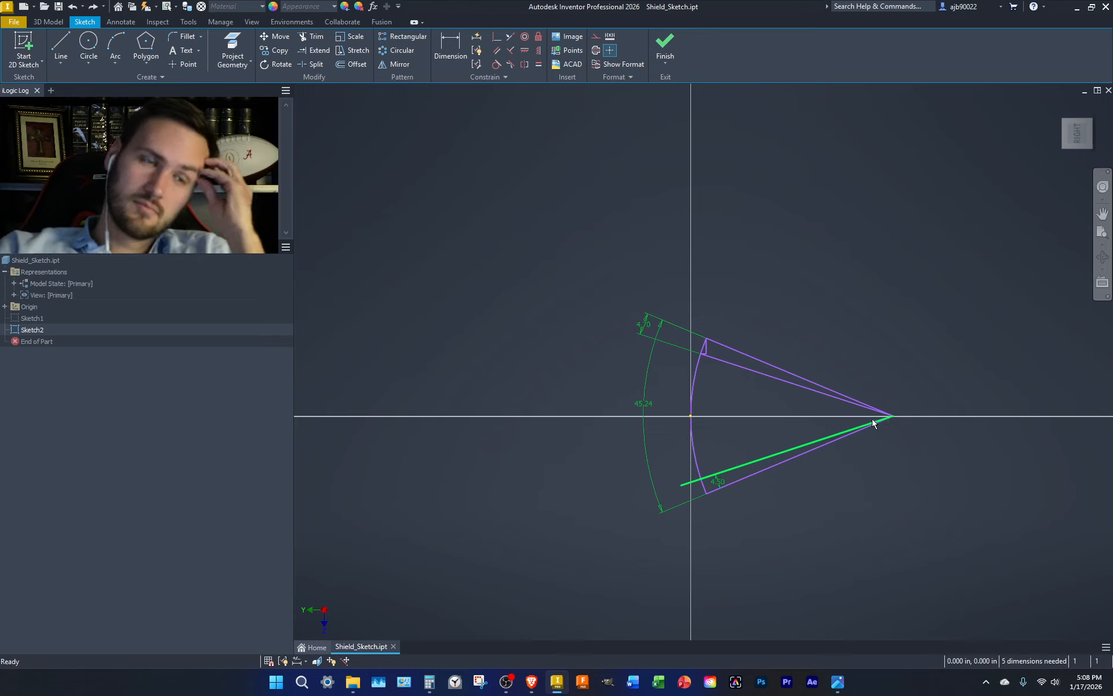
scroll(704, 363, "up", 5)
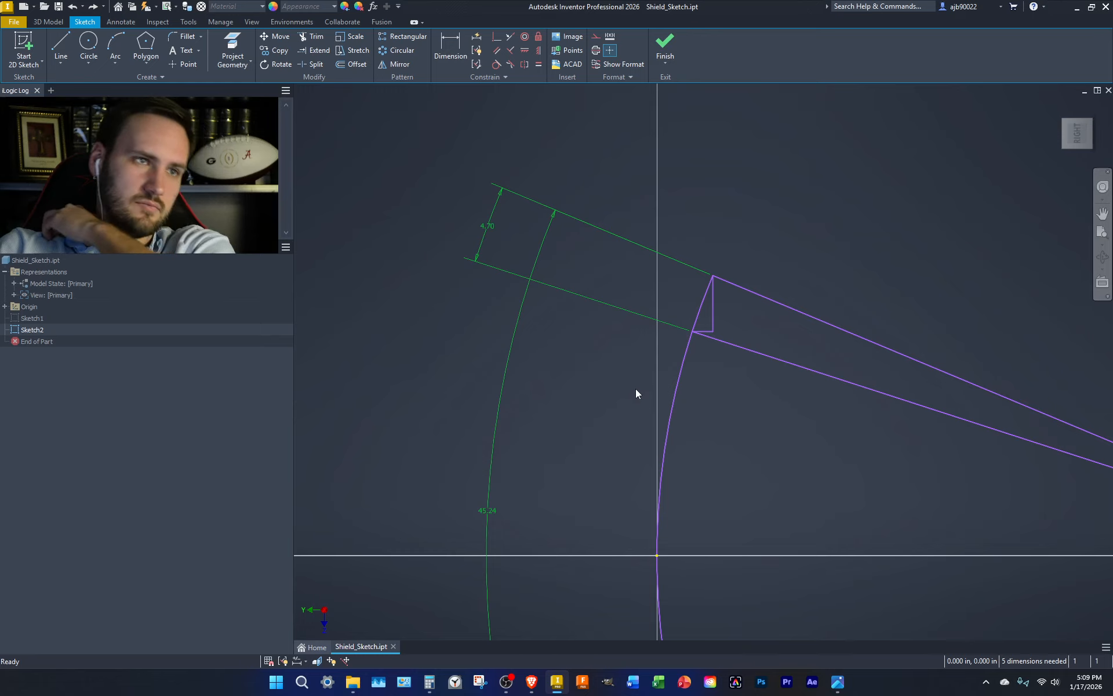
scroll(609, 391, "down", 4)
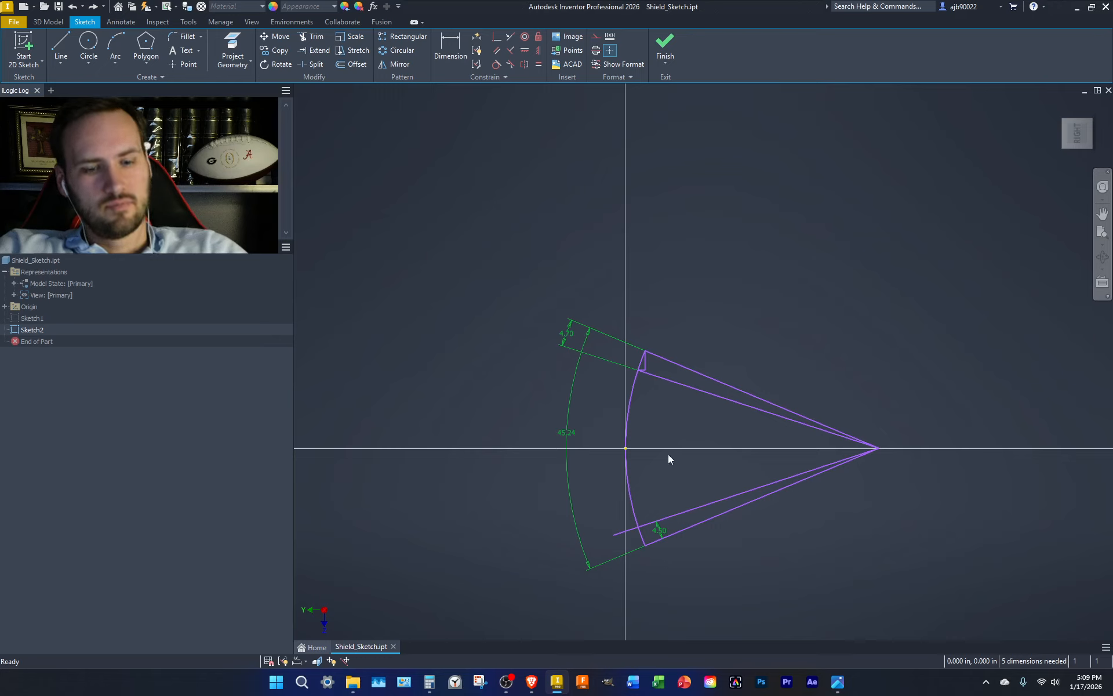
- Retry the 45 in line from the origin, running between the upper and lower radius lines
key("l")
left_click(626, 448)
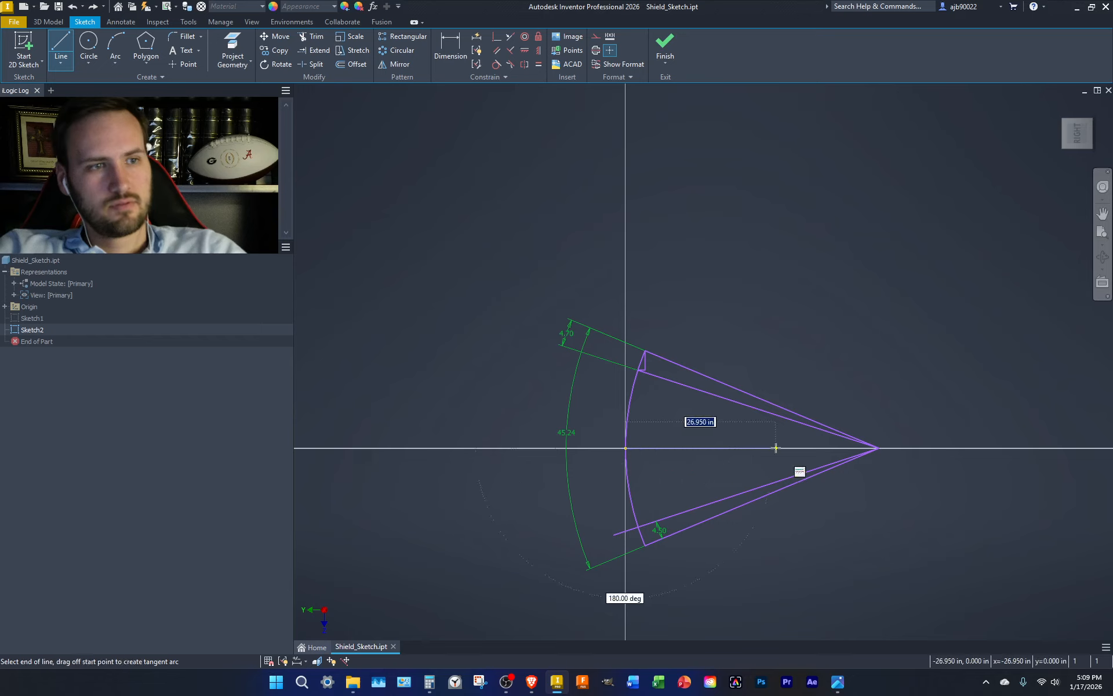
type("45")
key("Return")
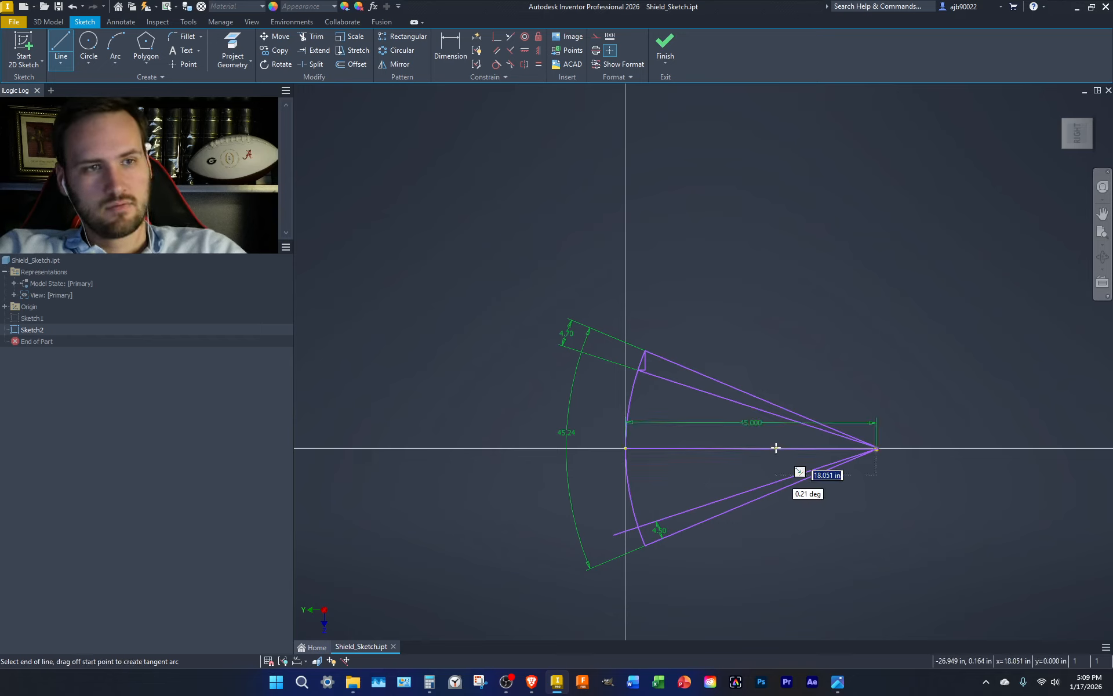
key("Escape")
- Delete all lines meeting at the arc's centre and draw a horizontal 45 in line inward from the origin
left_click_drag(869, 500, 802, 371)
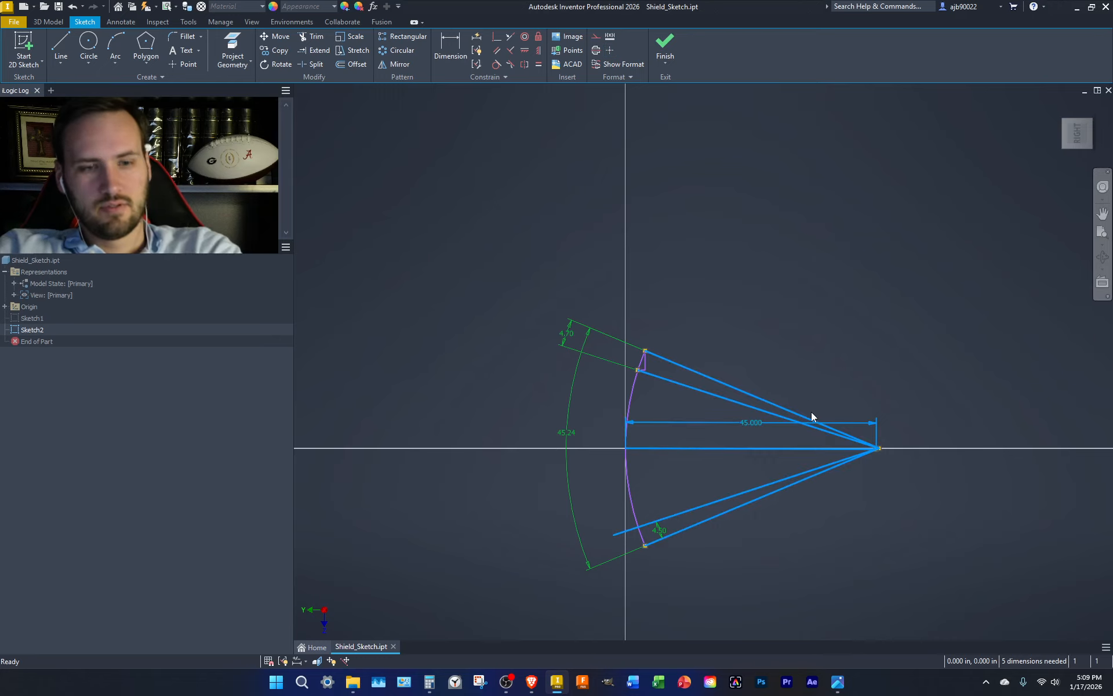
key("Delete")
key("l")
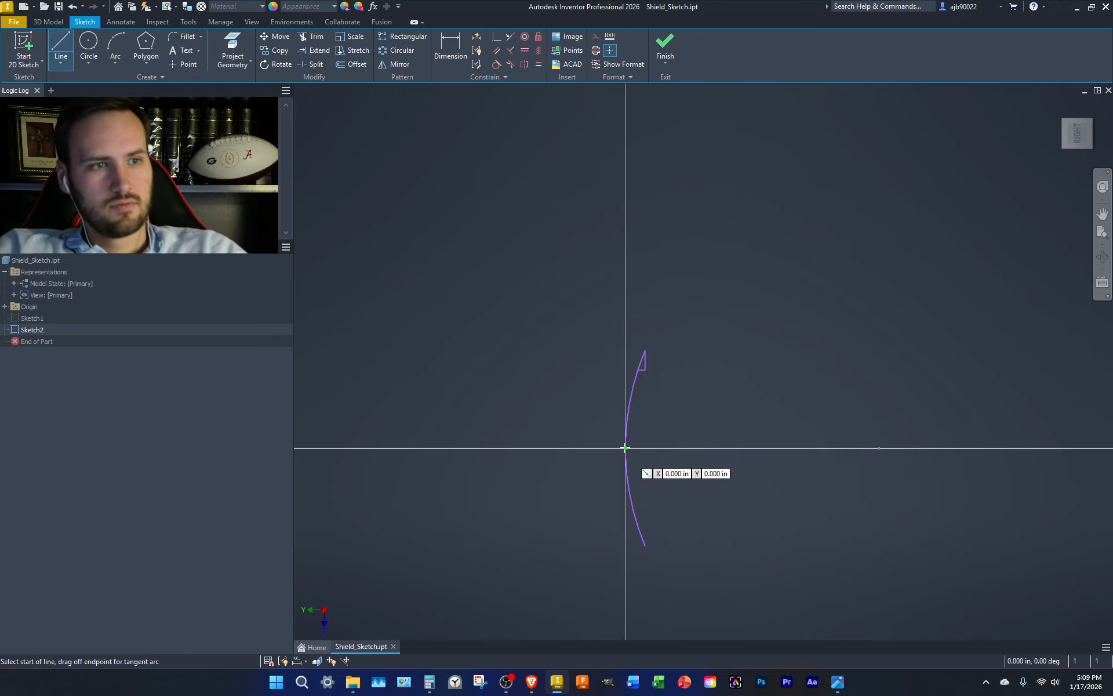
left_click(625, 449)
type("45")
key("Return")
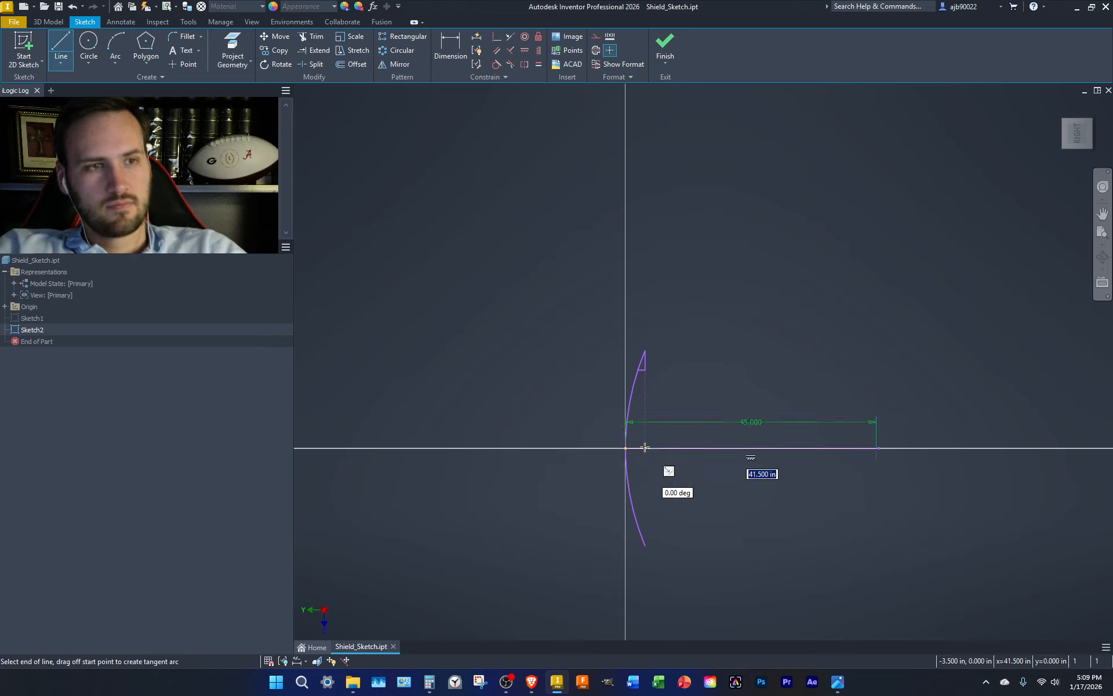
- Draw a line from the 45 in line's inner end down towards the arc's lower end and set the angle between them to 22.5 degrees
scroll(847, 429, "down", 8)
scroll(887, 472, "up", 7)
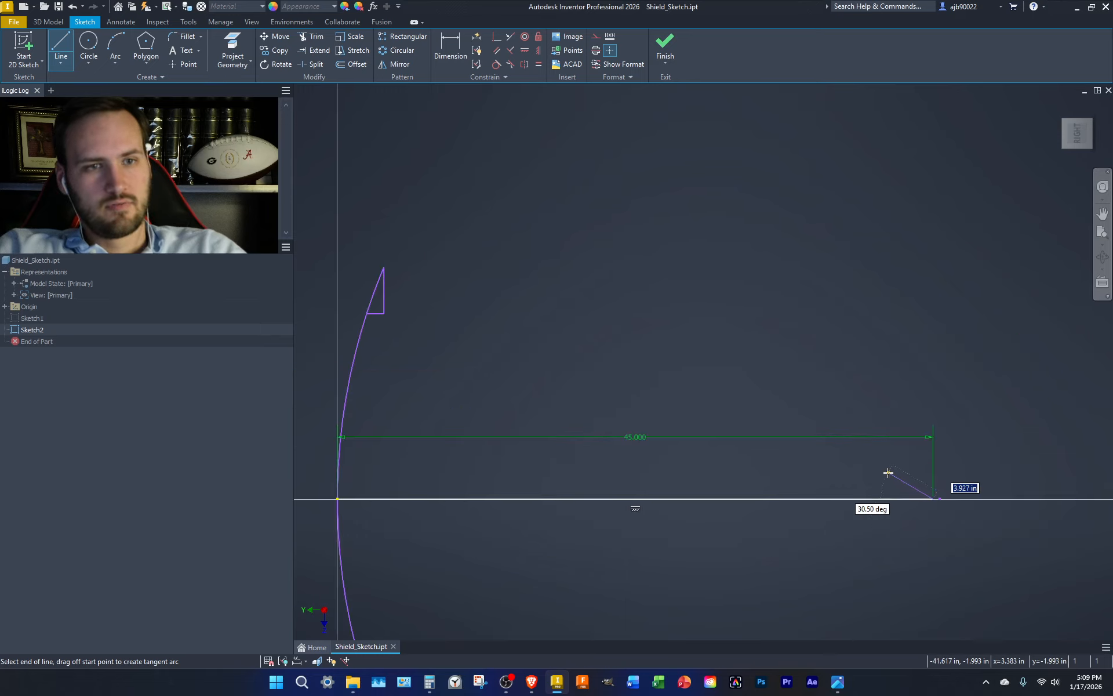
left_click(653, 594)
key("d")
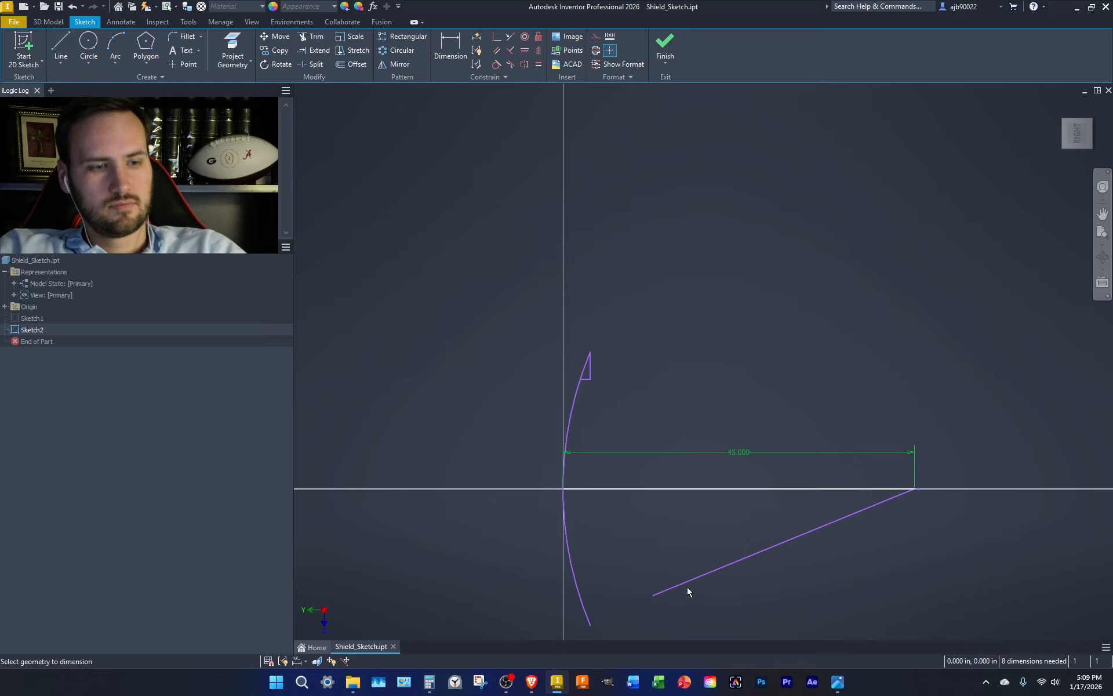
left_click(691, 579)
left_click(699, 490)
left_click(692, 516)
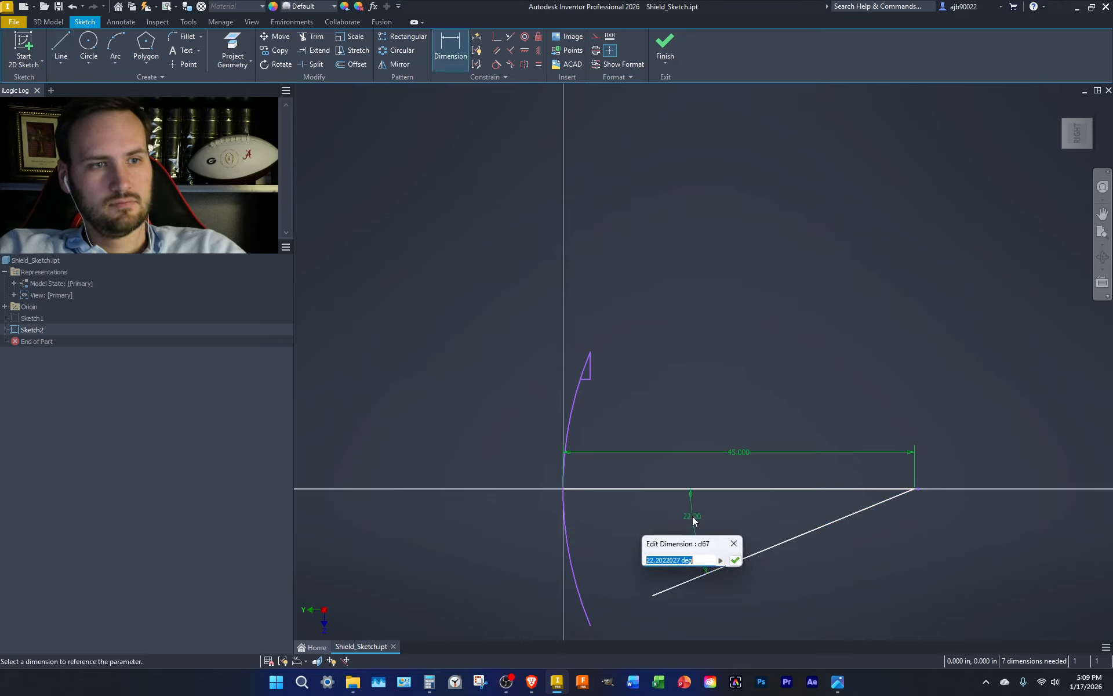
type("22")
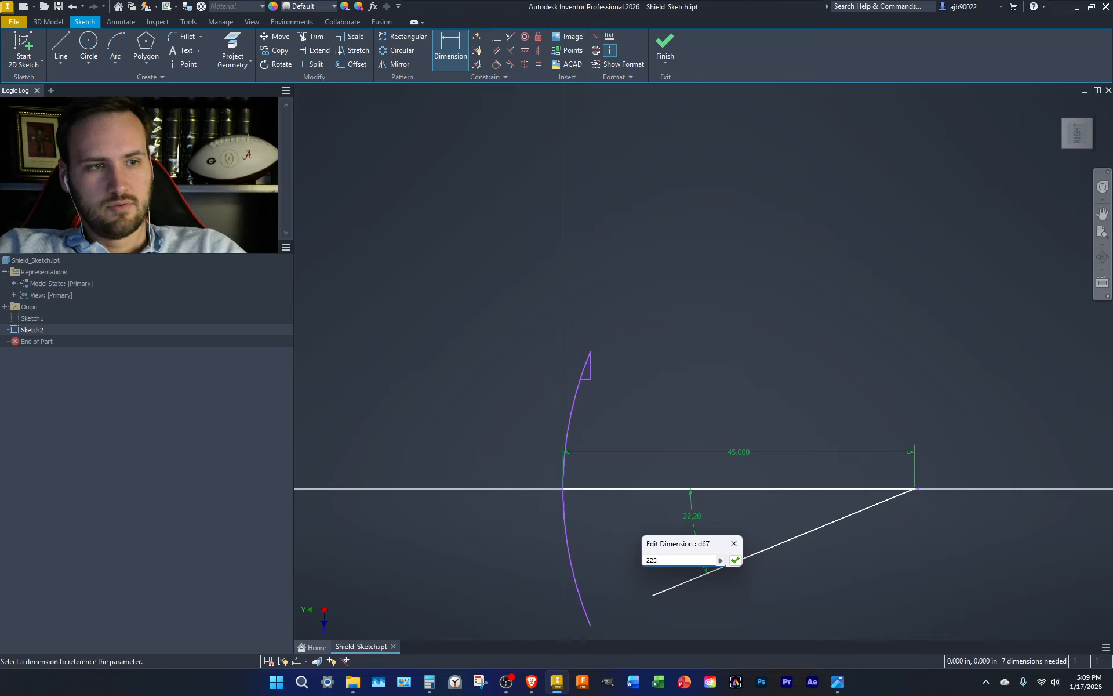
type(".5")
key("Return")
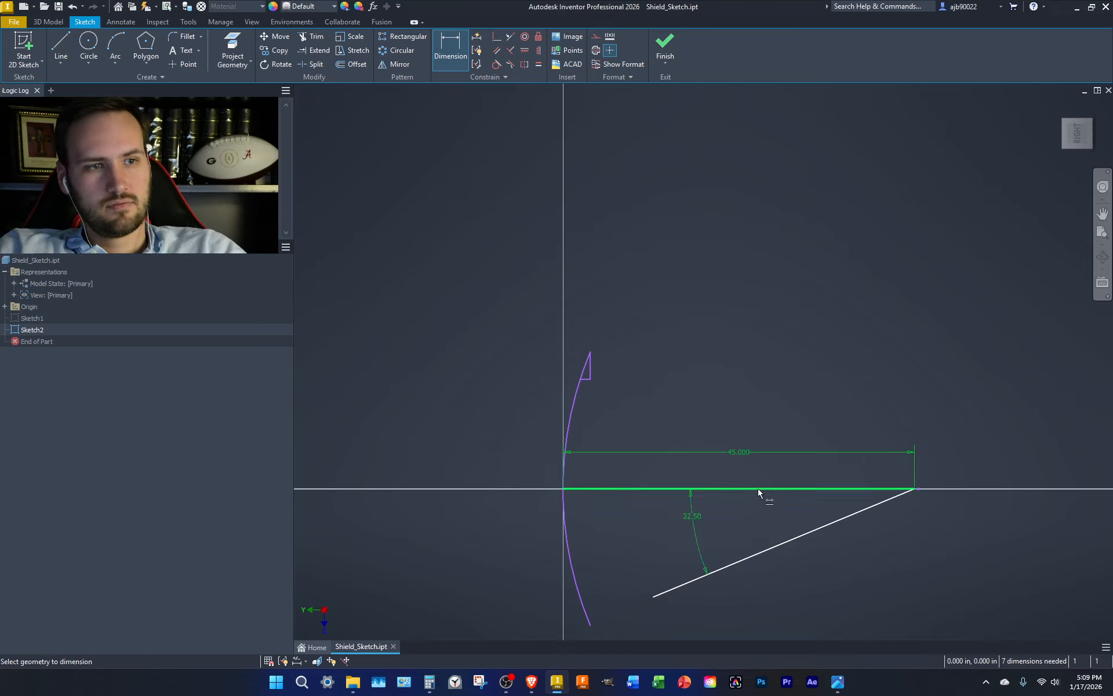
- Draw a line from the same end point up towards the arc's upper end and set its angle to the 45 in line to 22.5 degrees
key("l")
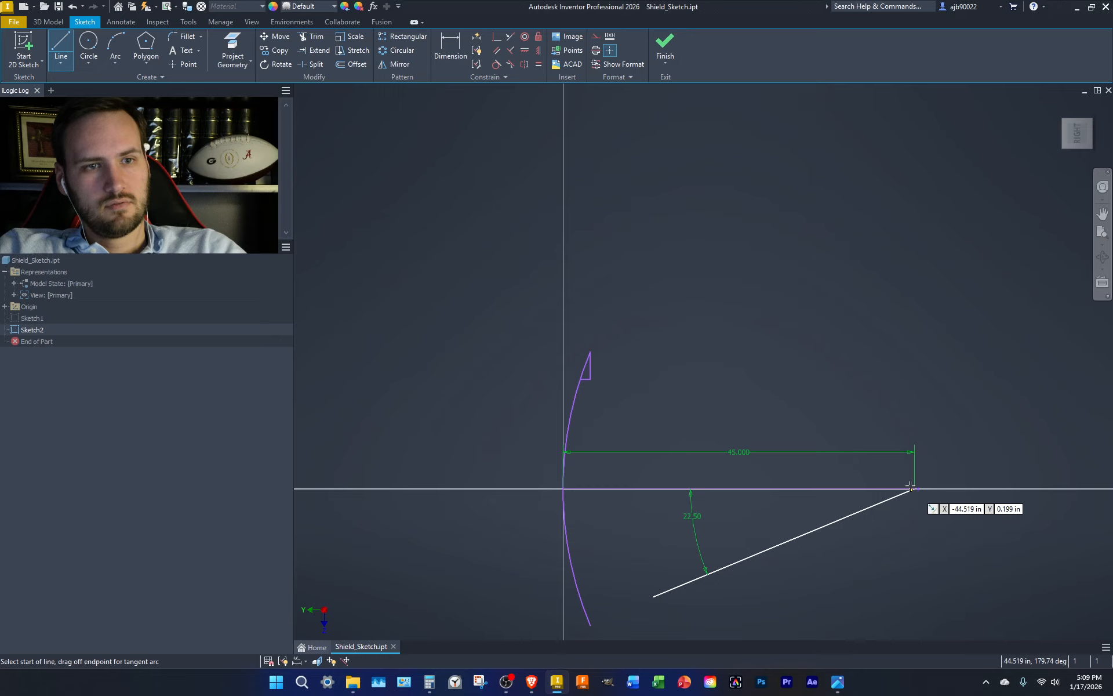
left_click(911, 488)
left_click(670, 415)
key("d")
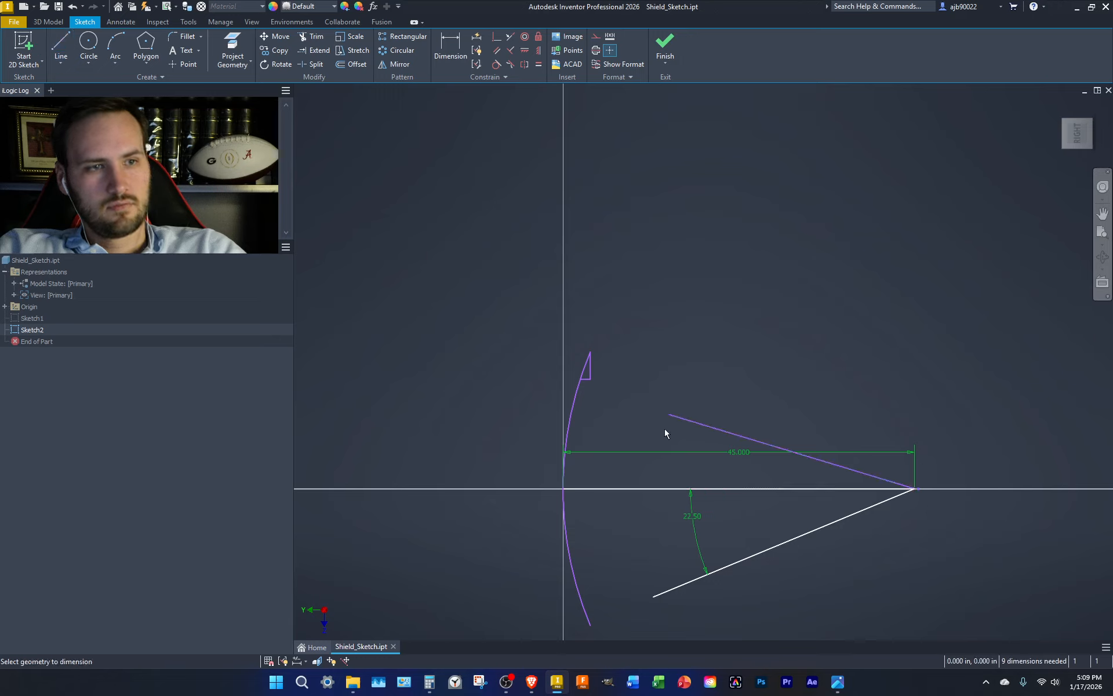
left_click(681, 418)
left_click(686, 488)
left_click(680, 468)
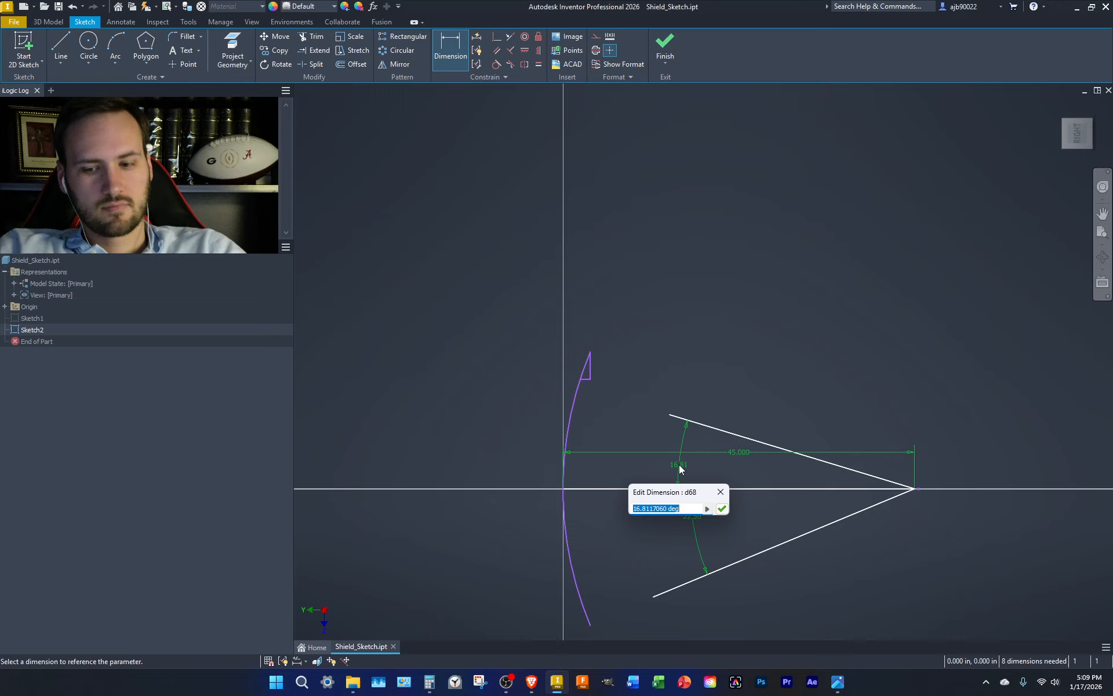
type("22.5")
key("Return")
key("Escape")
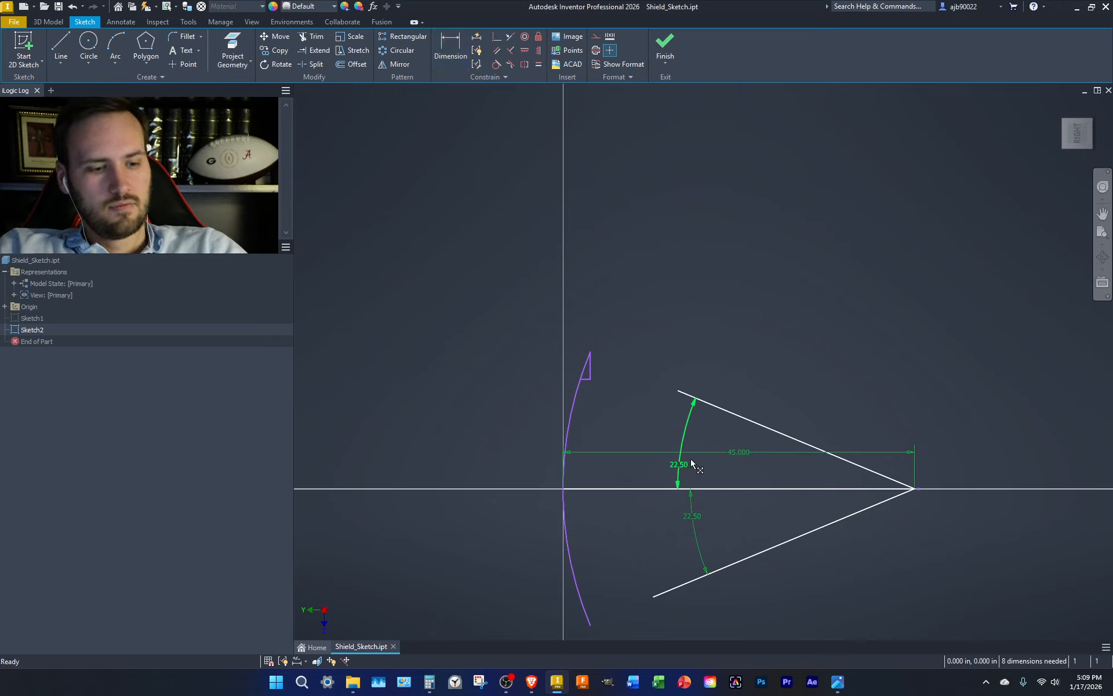
- Extend the upper and lower 22.5 degree lines until they meet the arc
key("x")
left_click(696, 399)
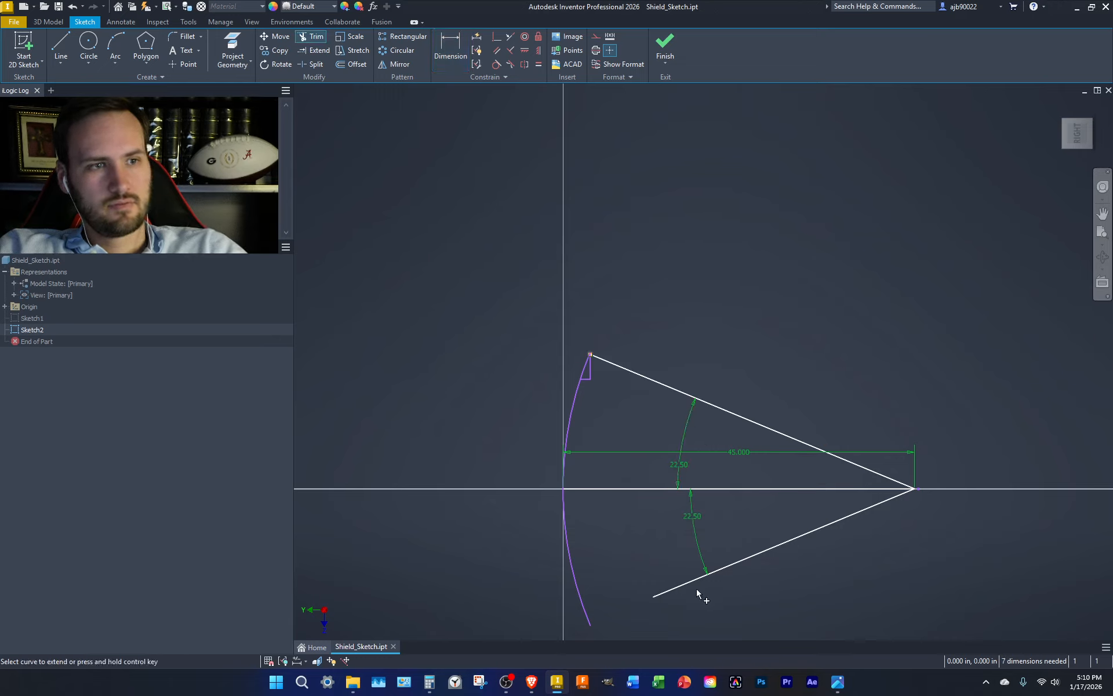
left_click(707, 575)
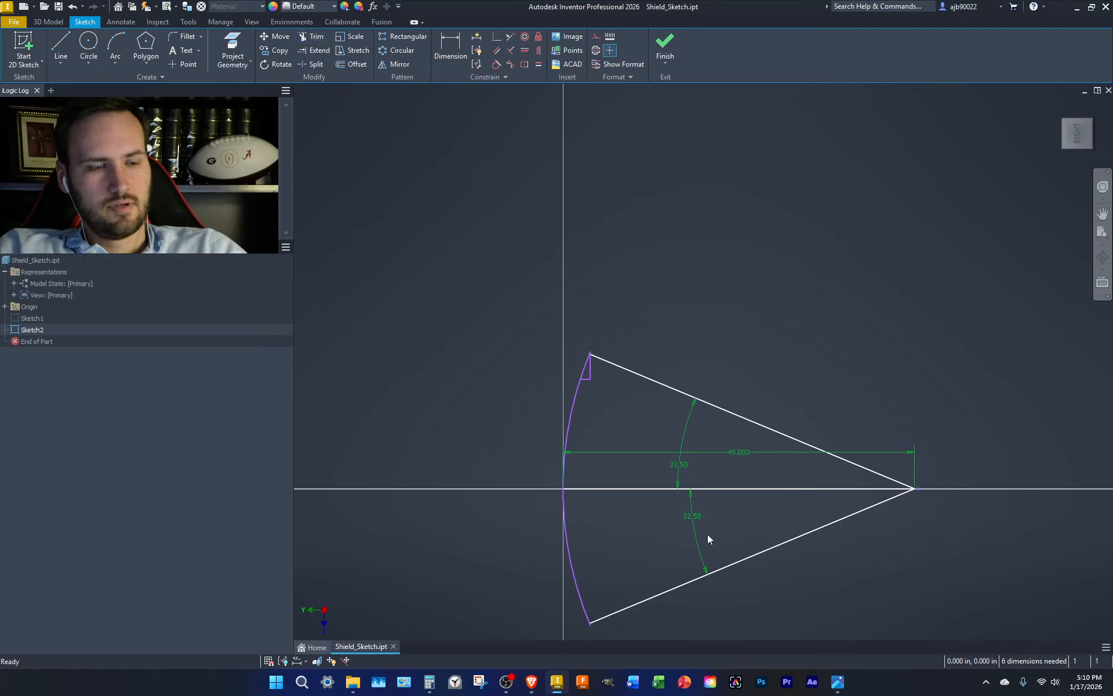
key("d")
left_click(763, 554)
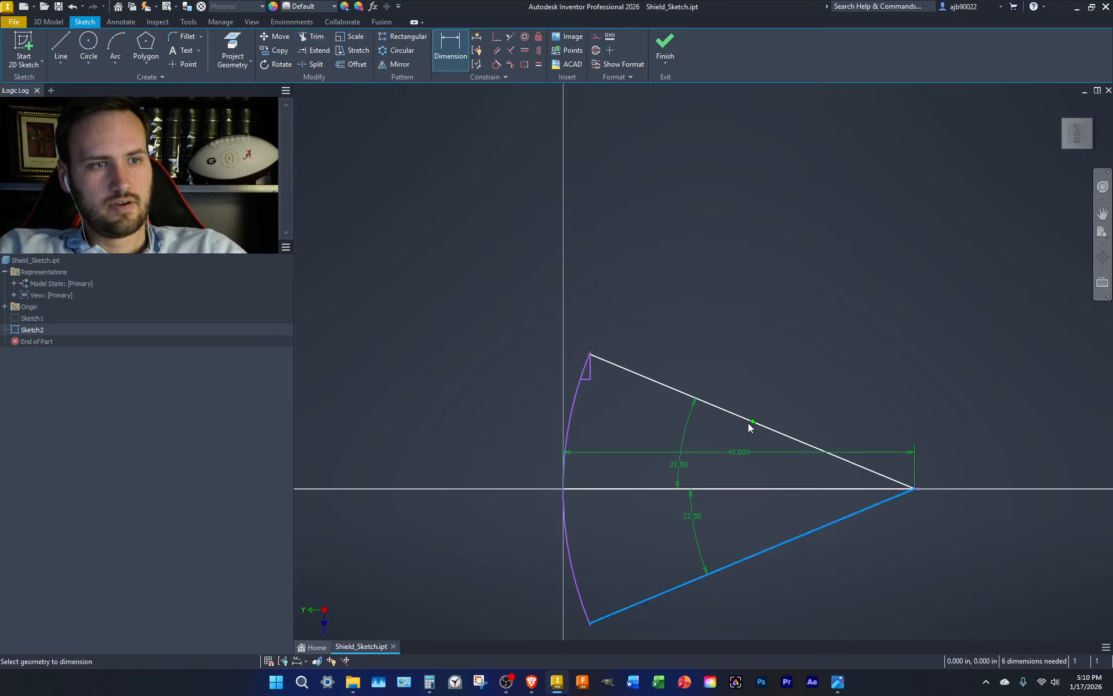
key("Escape")
key("s")
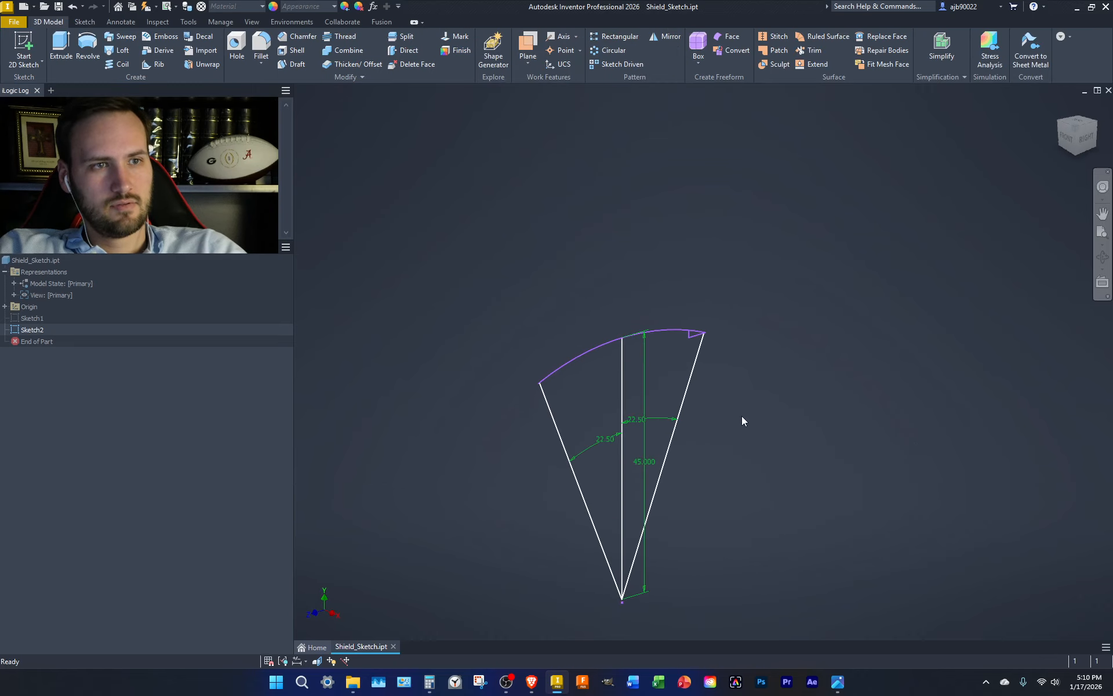
double_click(32, 329)
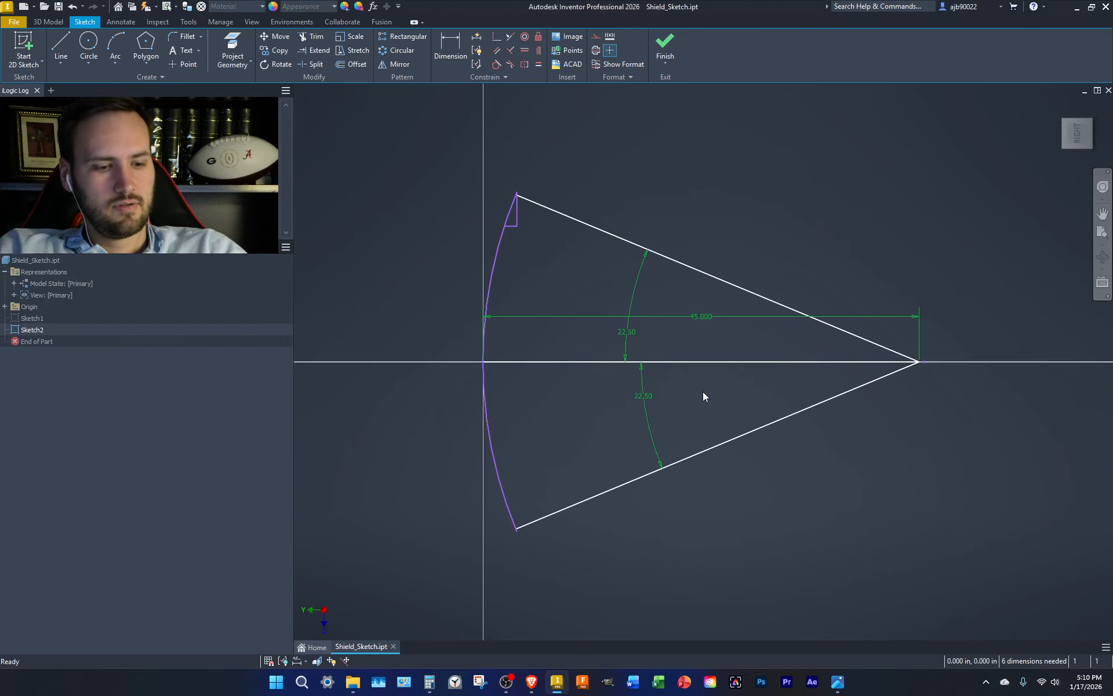
key("d")
left_click(679, 265)
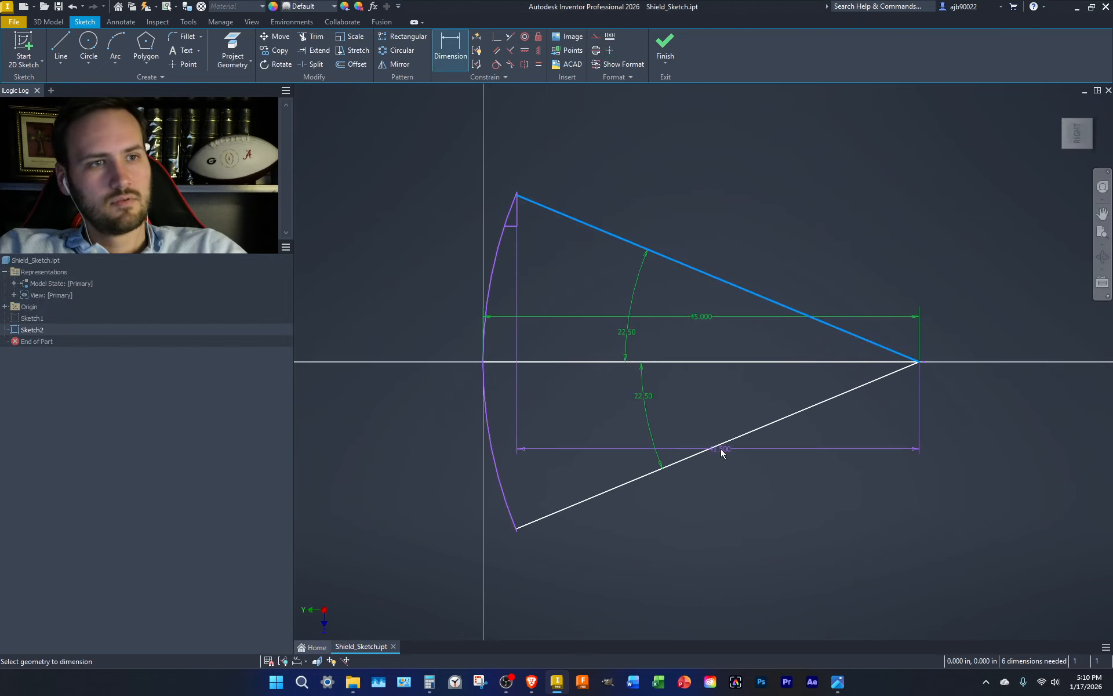
left_click(720, 442)
key("Escape")
key("Escape")
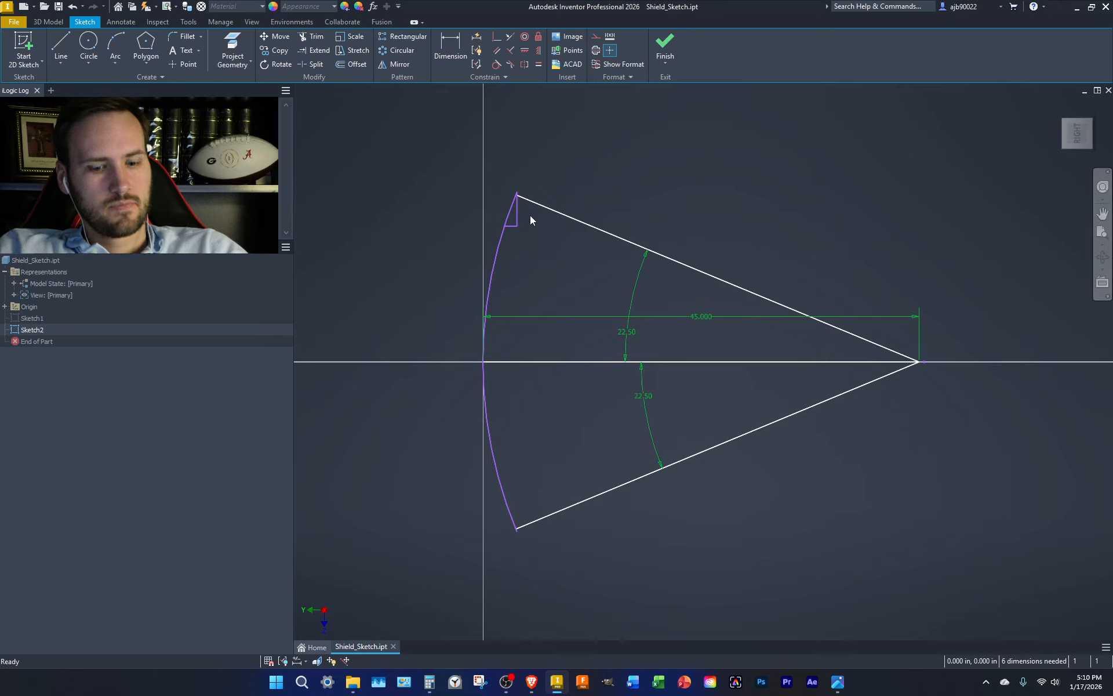
- Draw a horizontal 50 in line from the origin, along and past the 45 in line
key("l")
left_click(482, 361)
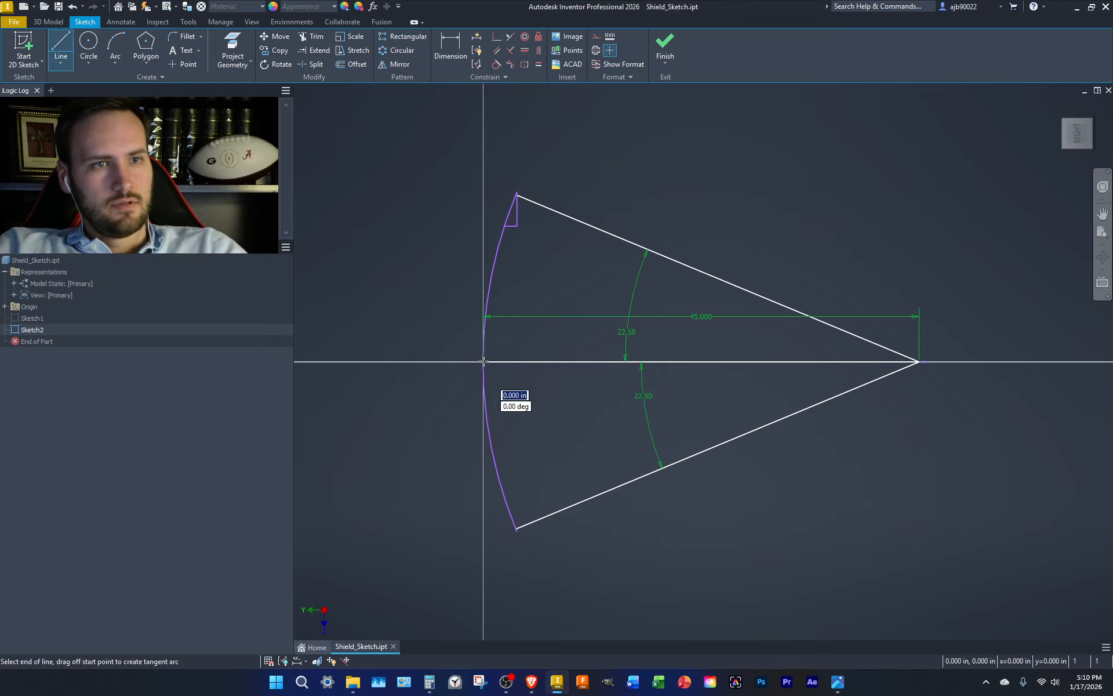
type("50")
key("Return")
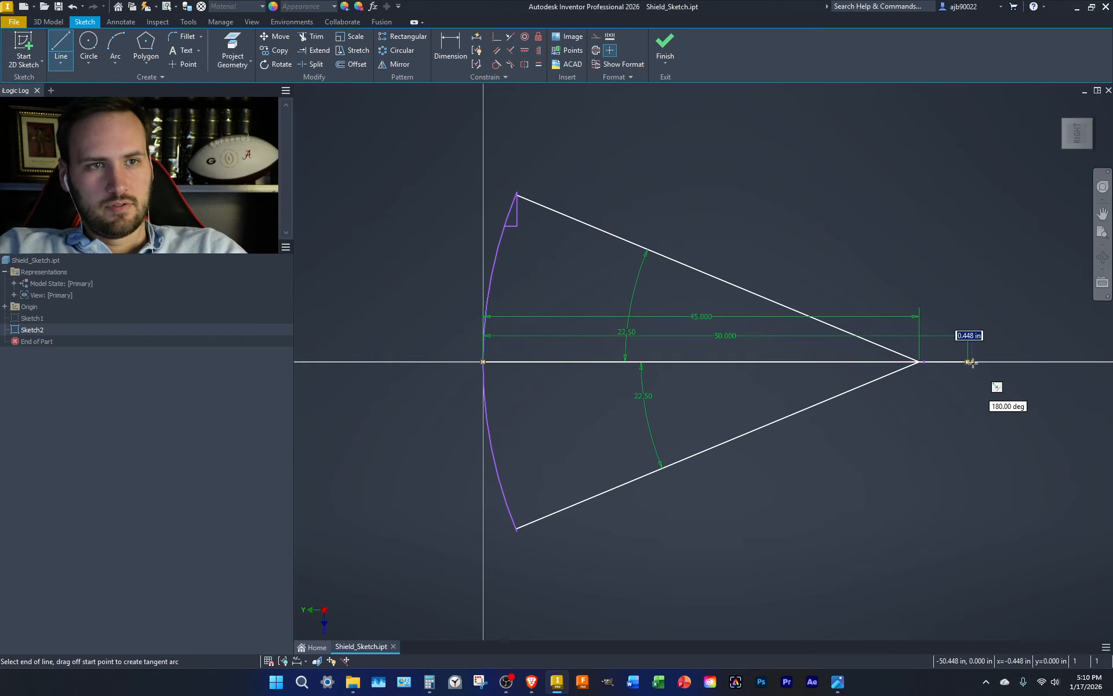
- From the 50 in line's inner end, draw a line parallel to the upper 22.5 degree line and another sloping down below the horizontal axis
left_click(662, 232)
key("Escape")
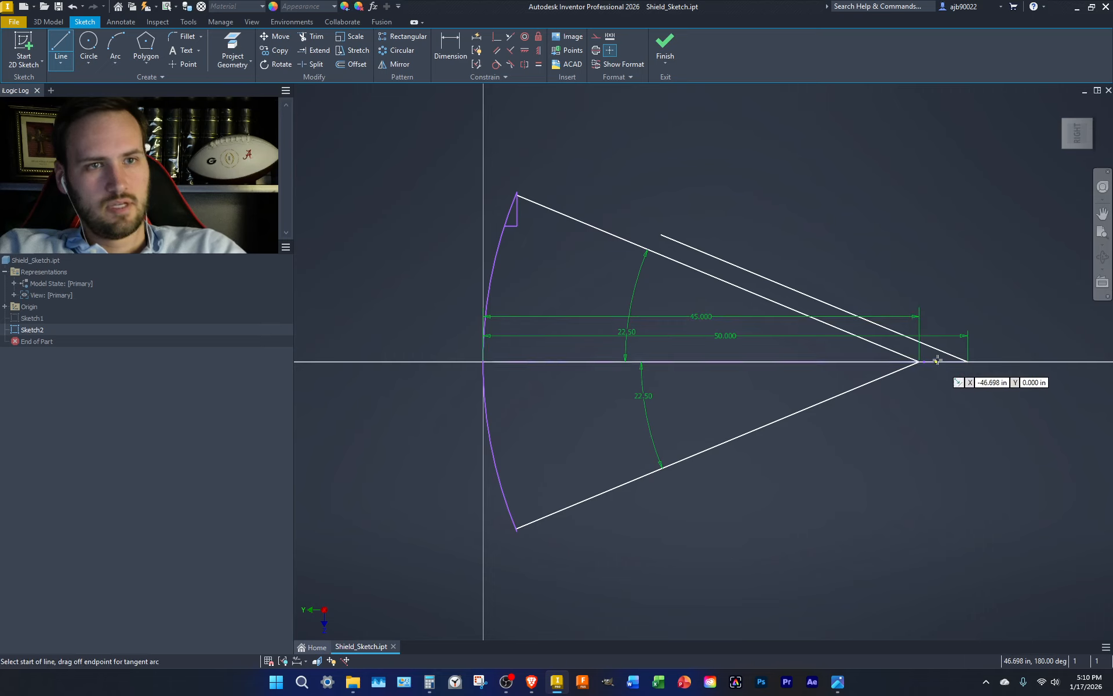
left_click(967, 361)
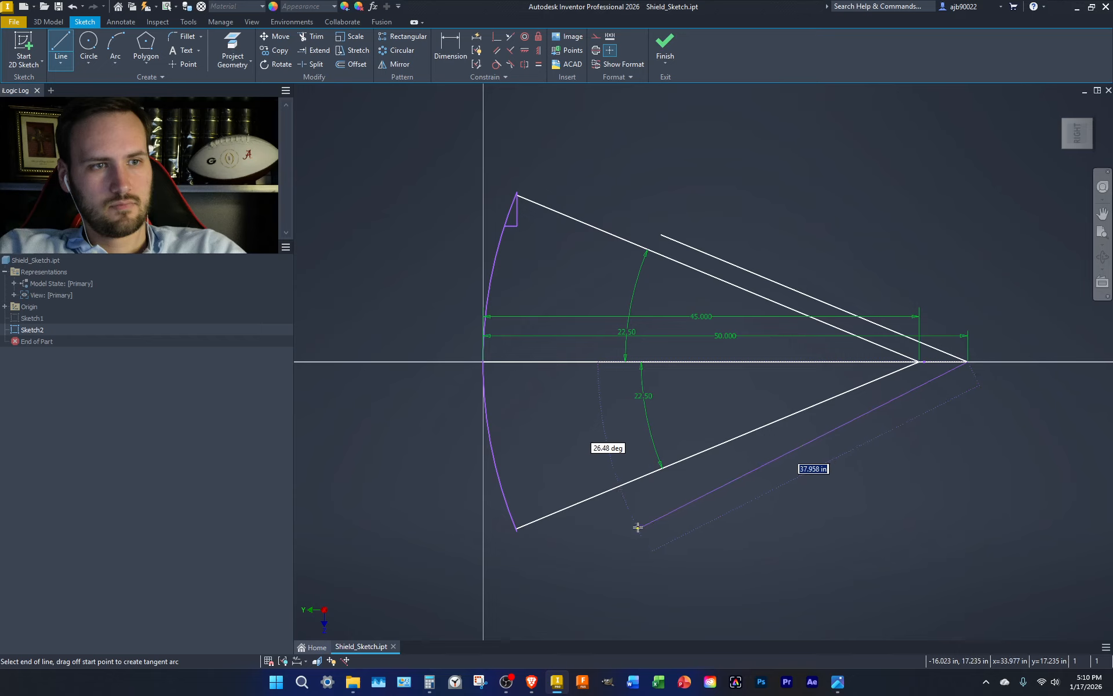
double_click(756, 523)
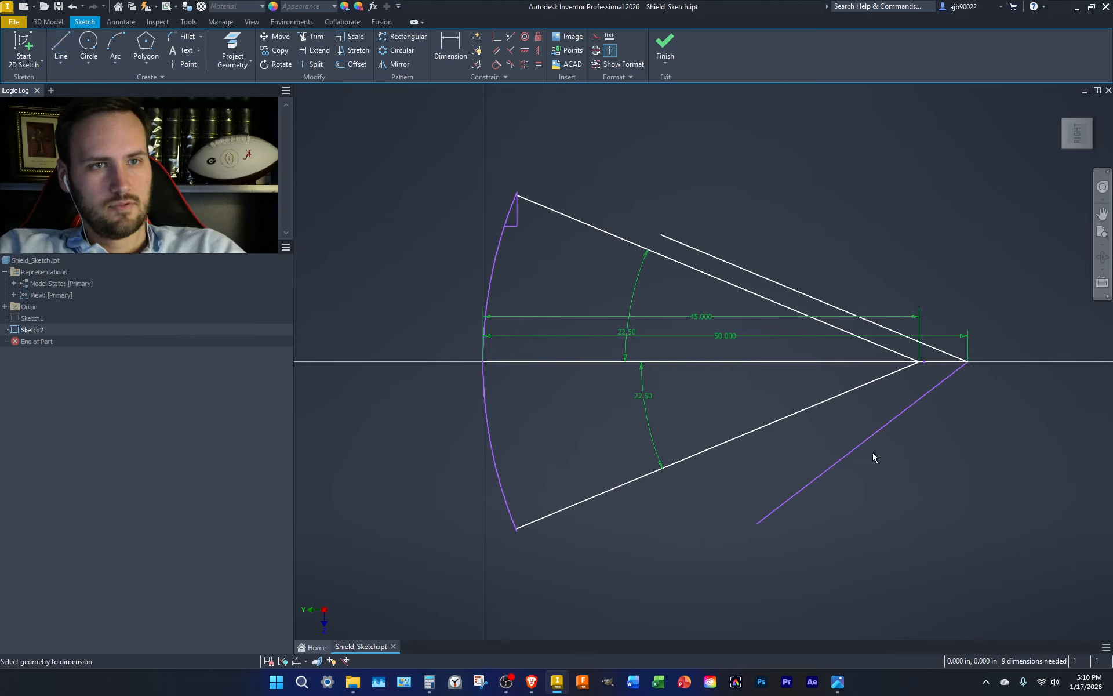
- Set the angle between the line sloping down from the 50 in line's inner end and the horizontal axis to 22.5 degrees
left_click(872, 435)
key("d")
left_click(844, 362)
left_click(766, 385)
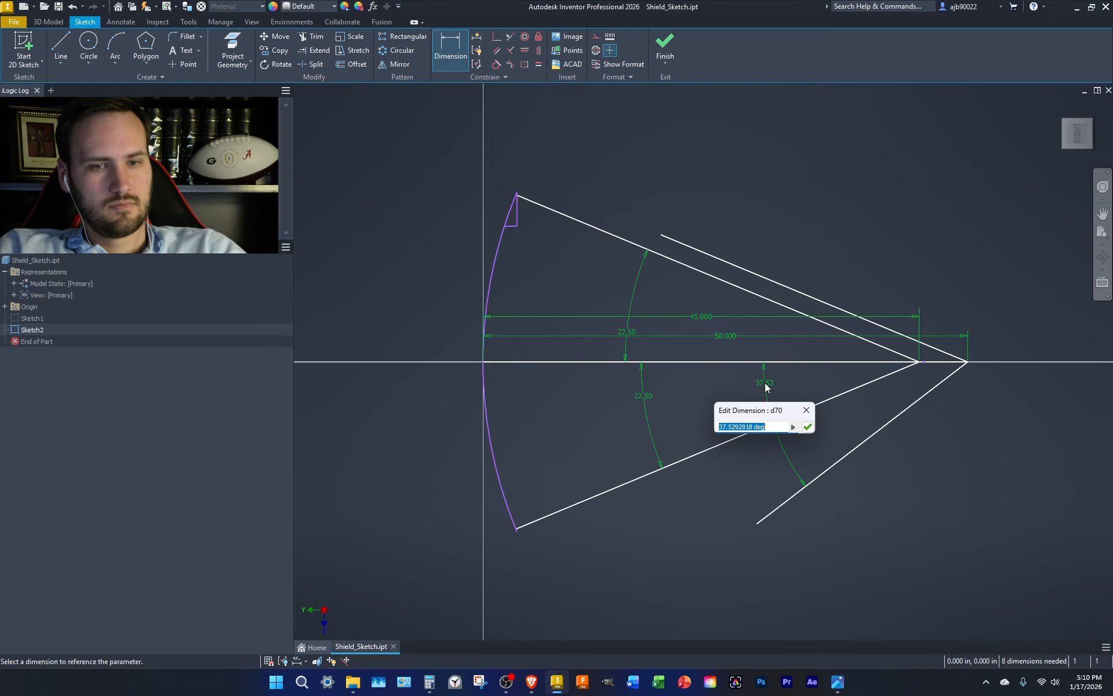
type("22.5")
key("Return")
- Extend the two outer 22.5 degree lines towards the arc and lengthen the arc at both ends until it meets them
key("x")
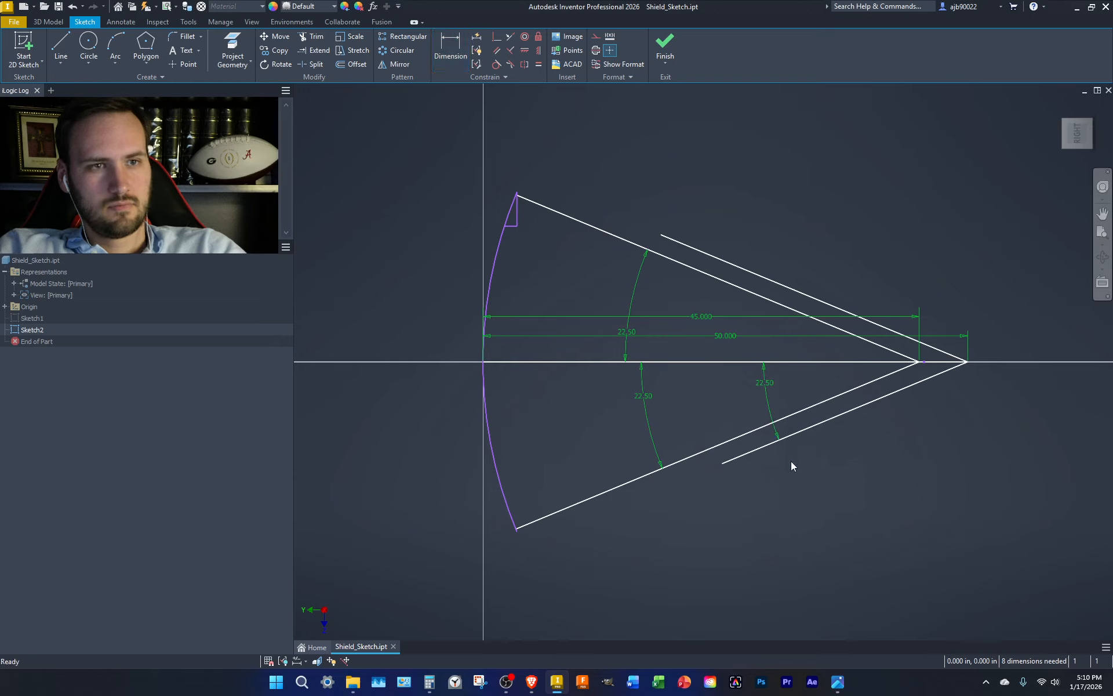
left_click(775, 444, "ctrl")
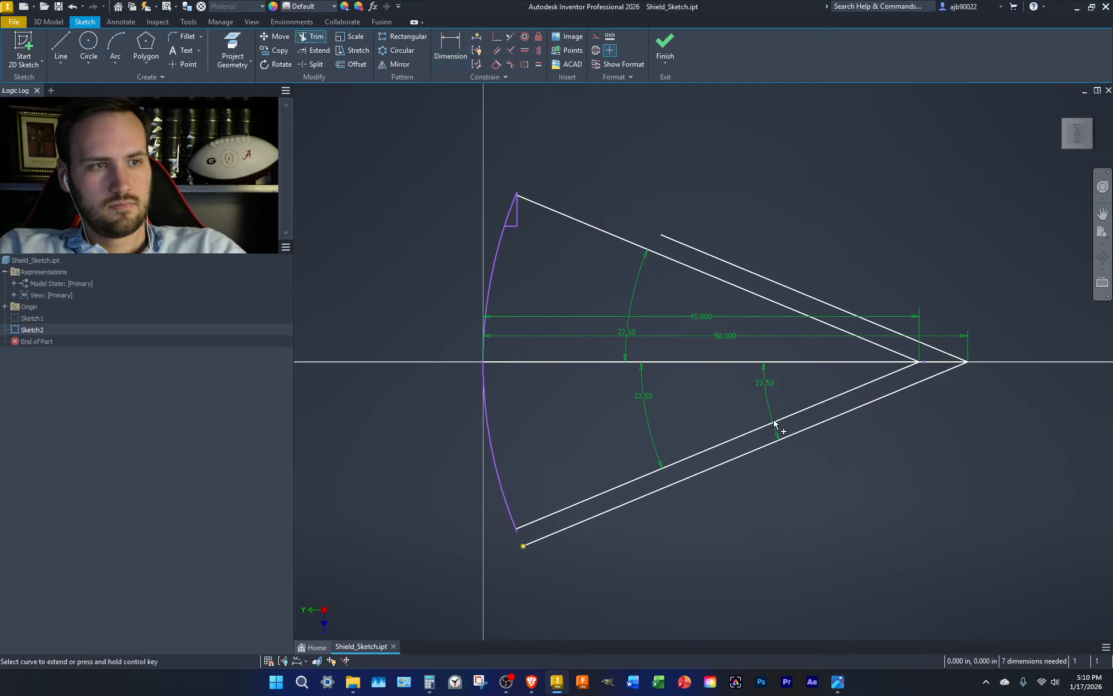
left_click(741, 267, "ctrl")
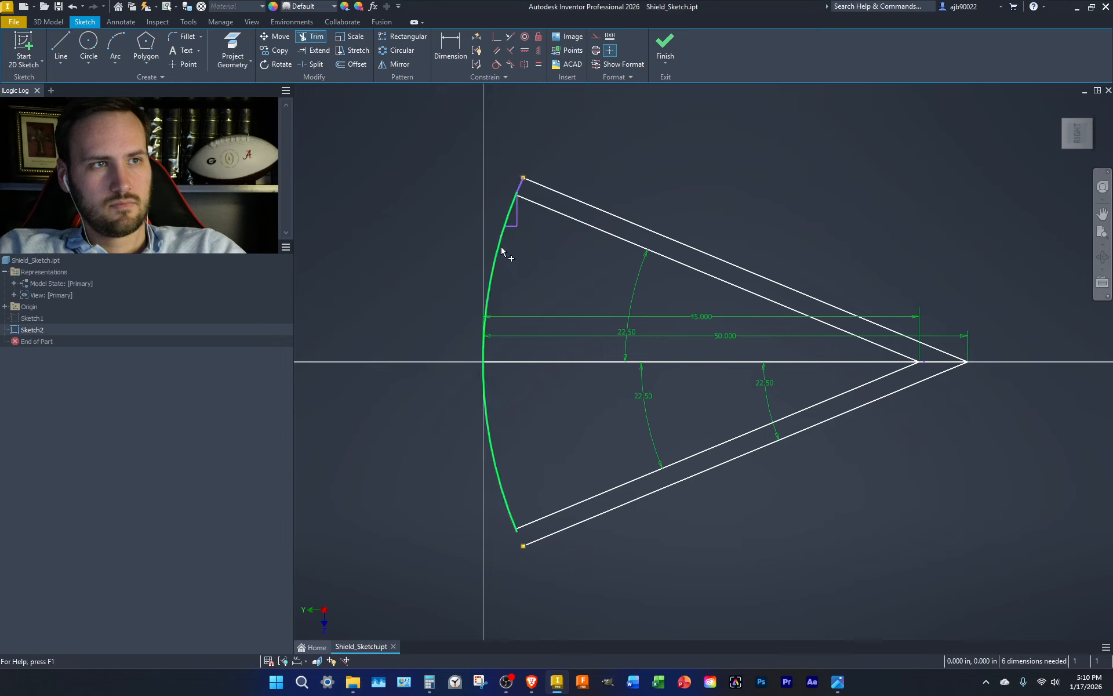
left_click(502, 250, "ctrl")
left_click(497, 467, "ctrl")
key("Escape")
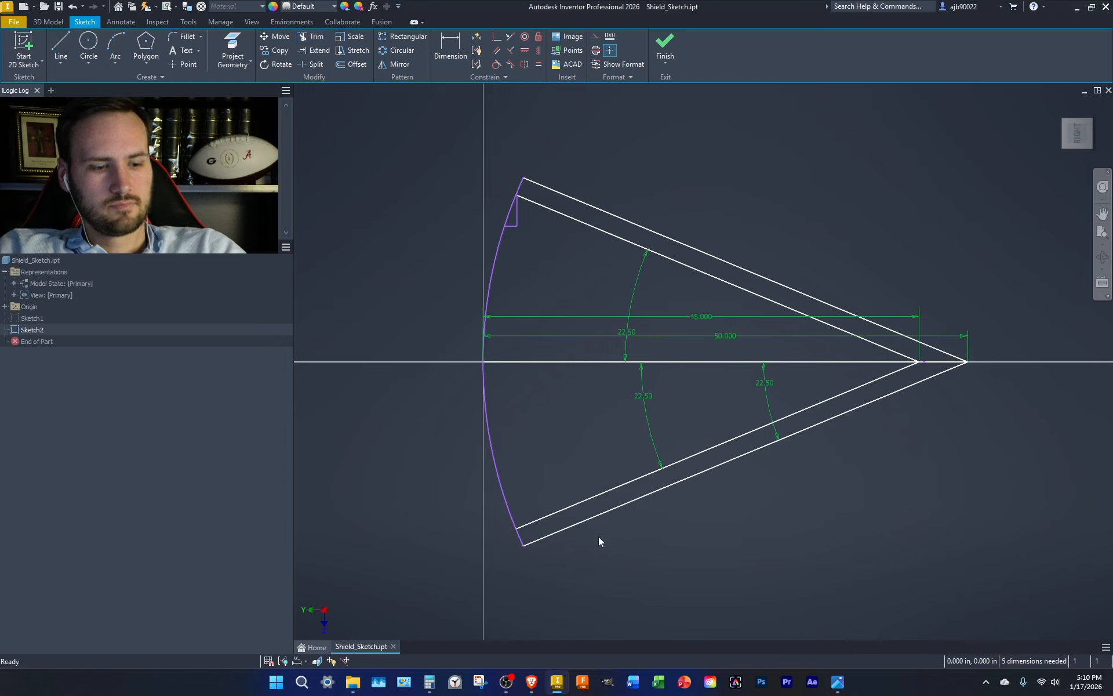
- Begin a dimension at the extended arc's upper end
key("d")
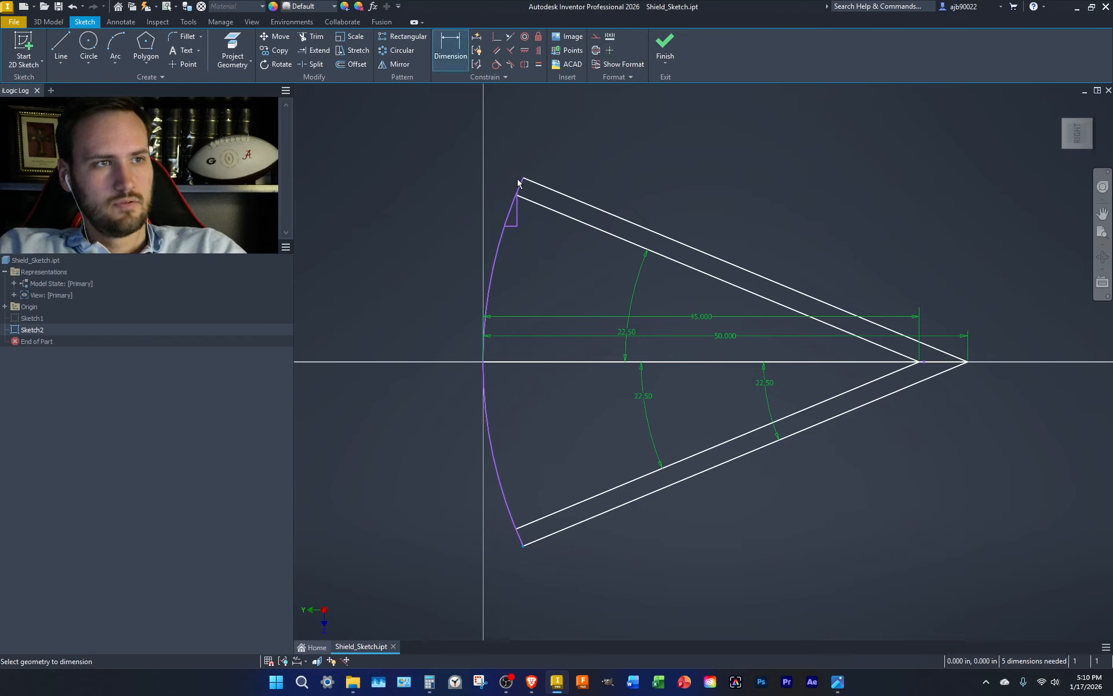
- Measure the vertical distances between the outer lines' endpoints and between the inner lines' endpoints on the arc
left_click(522, 179)
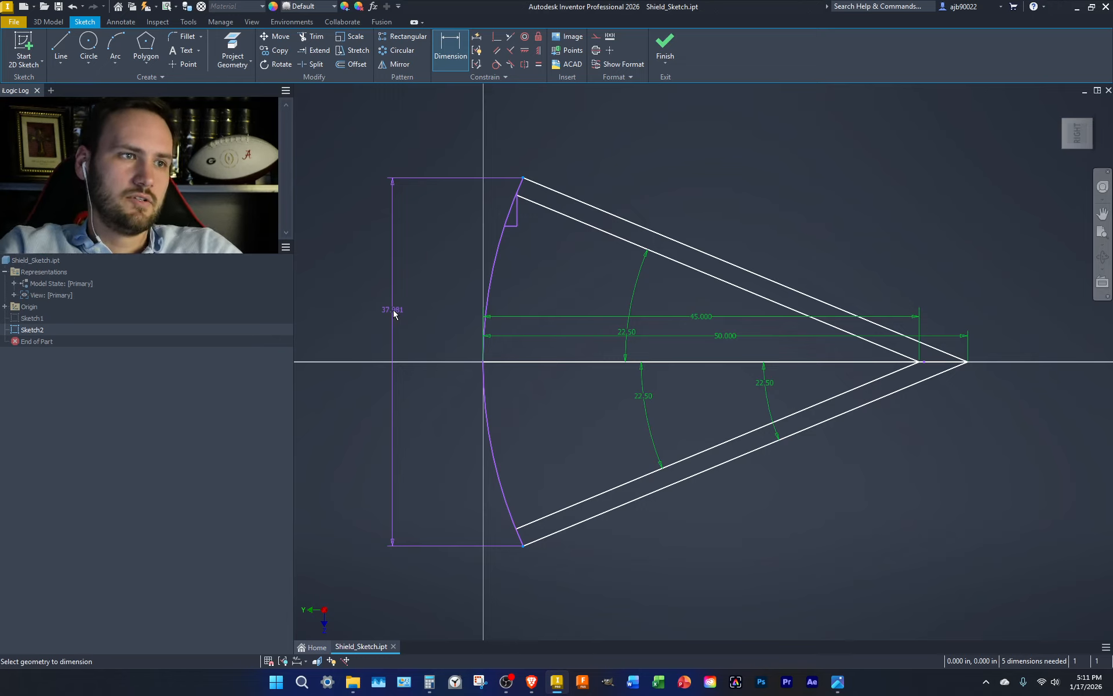
key("Escape")
key("d")
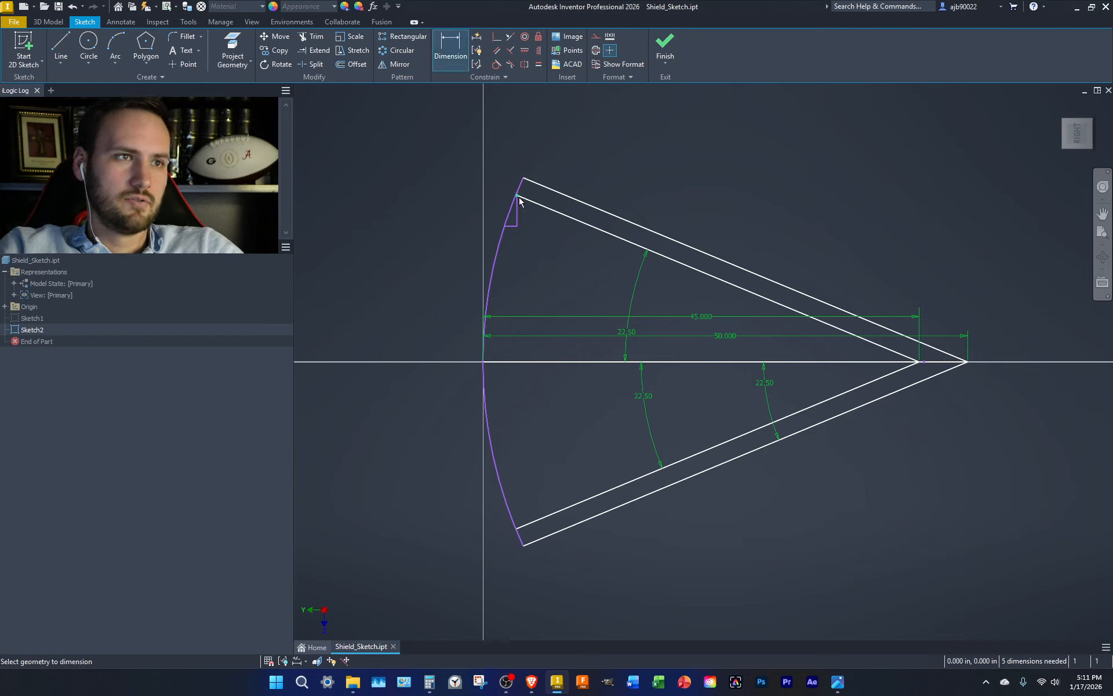
left_click(515, 530)
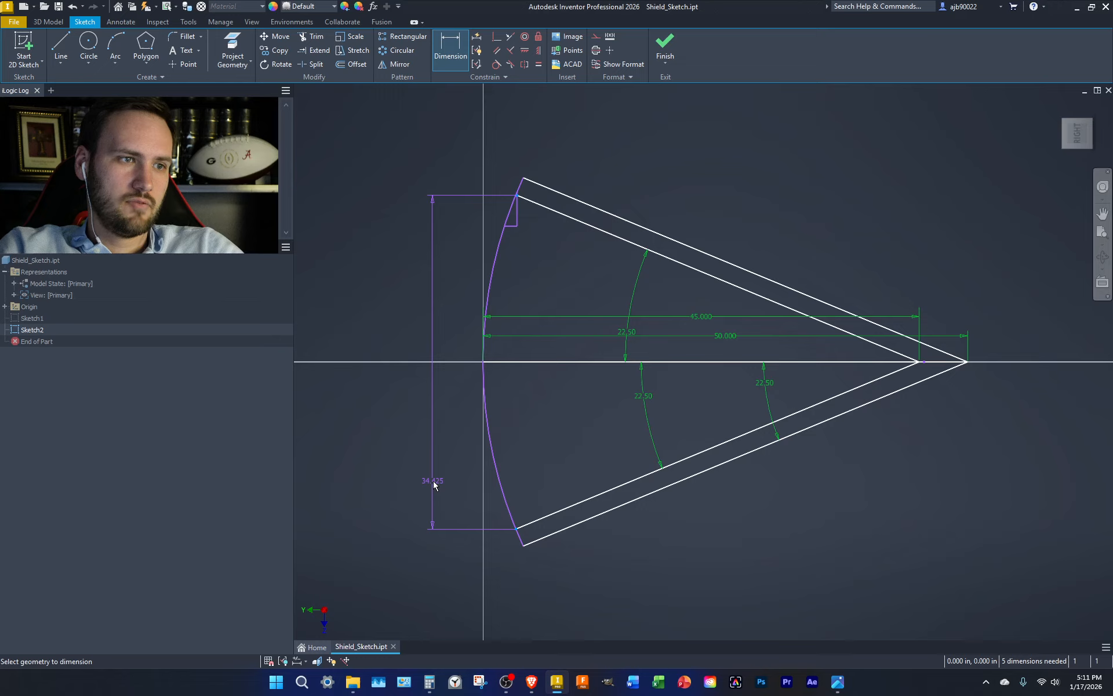
left_click(433, 485)
key("Escape")
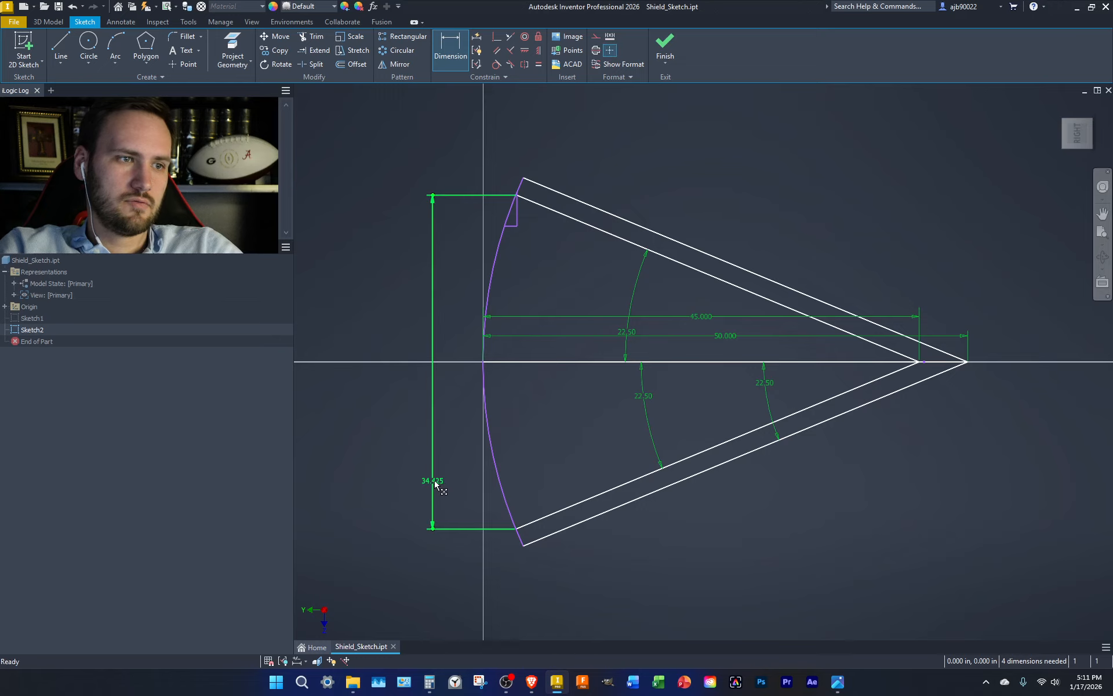
key("ctrl+z")
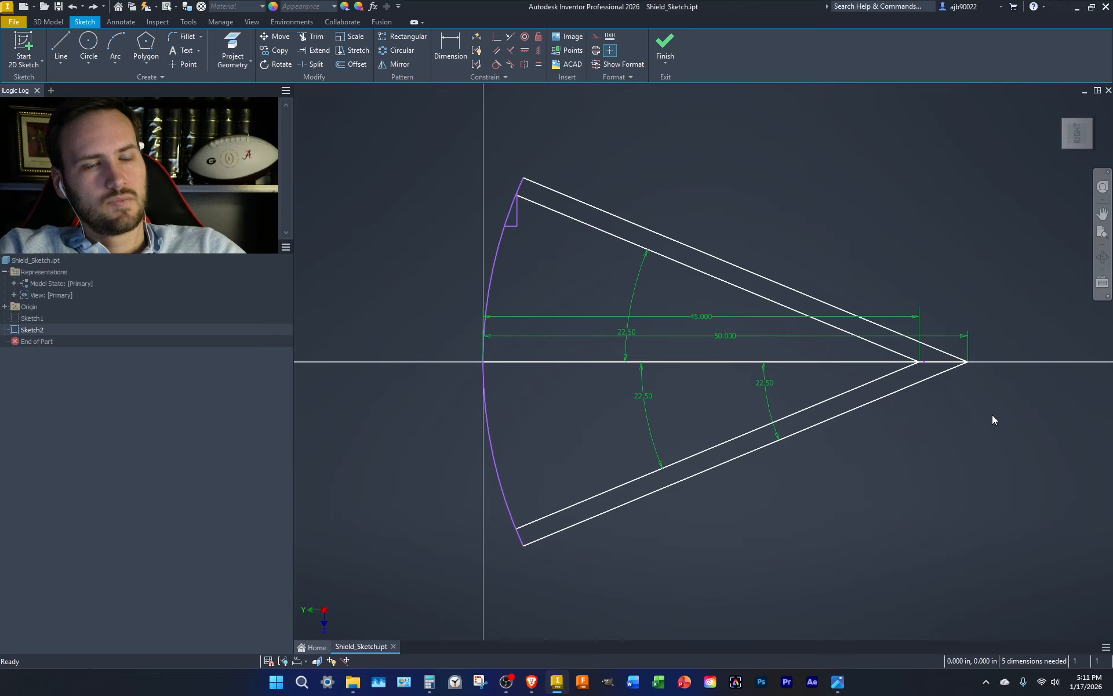
- Delete the four angled lines with their length and angle dimensions, keeping the arc and the small corner lines
left_click_drag(817, 490, 740, 536)
left_click_drag(836, 561, 672, 193)
key("Delete")
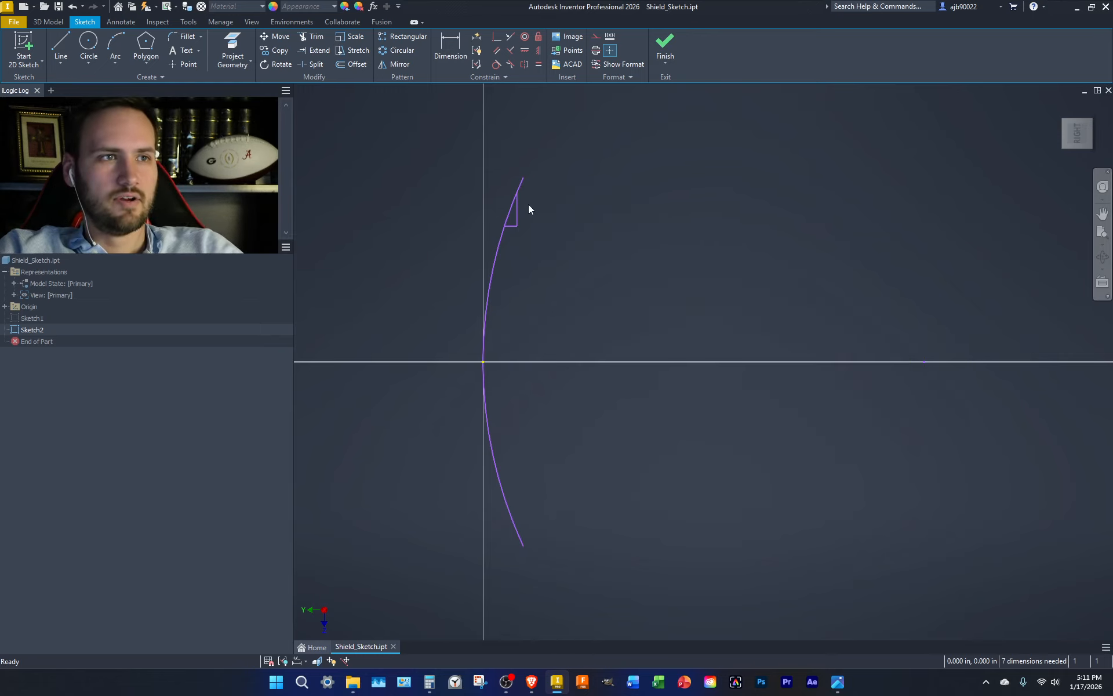
- Trim the upper end of the arc back to the short vertical line
key("x")
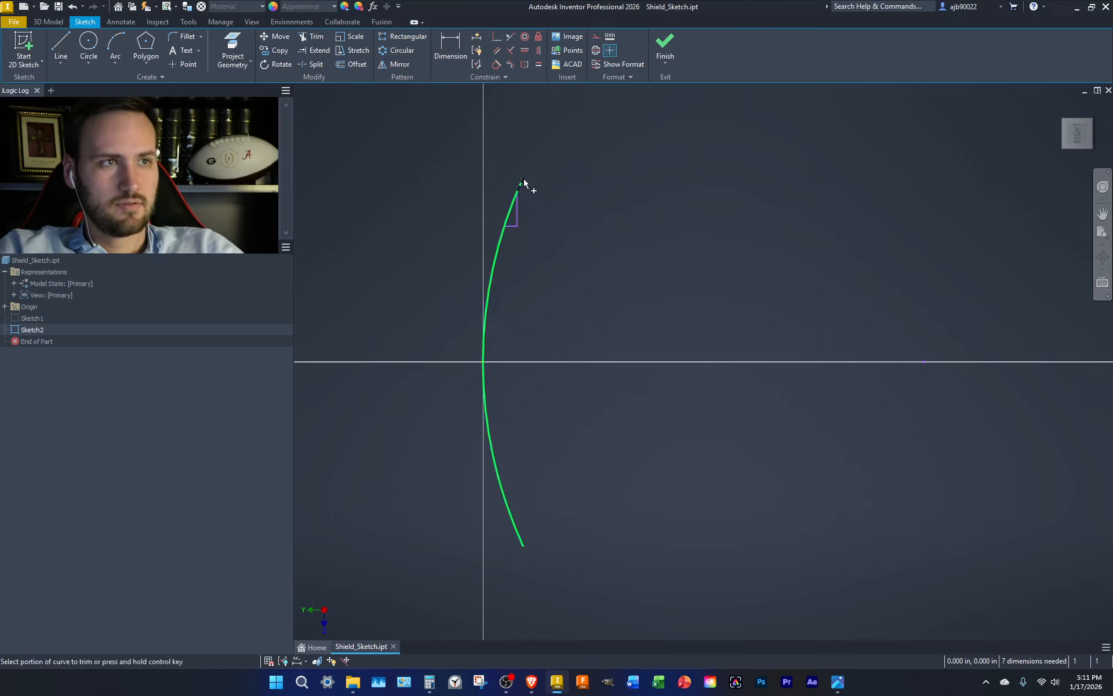
left_click(524, 184)
key("Escape")
- Draw a line from the arc's upper endpoint sloping down toward the horizontal axis
key("l")
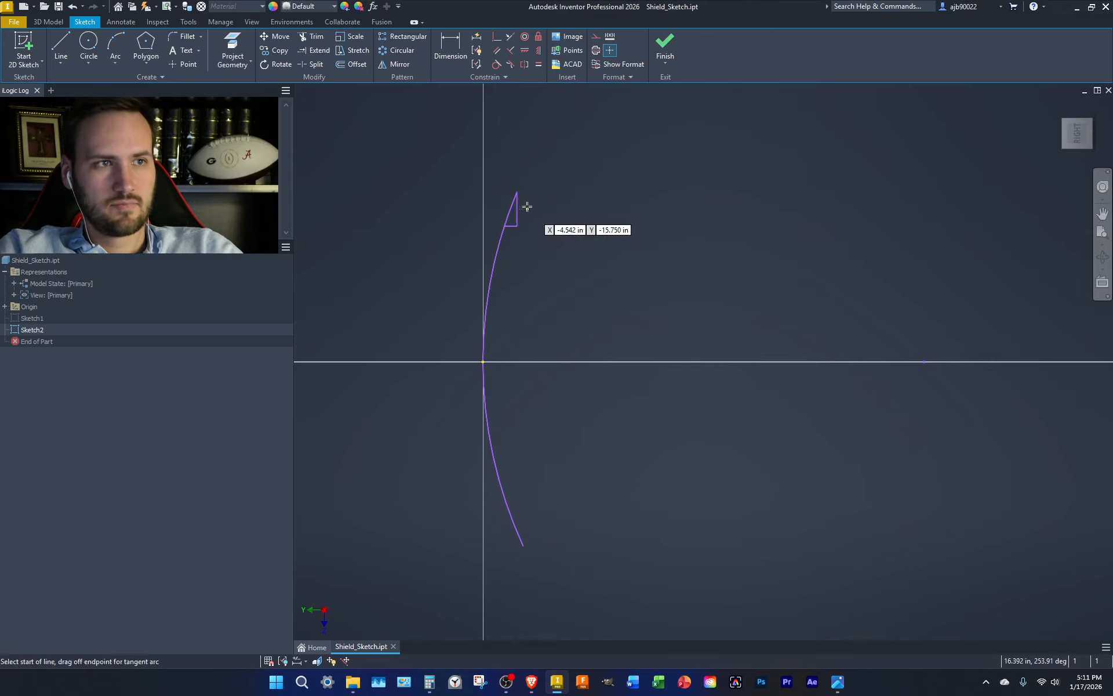
left_click(516, 192)
double_click(613, 255)
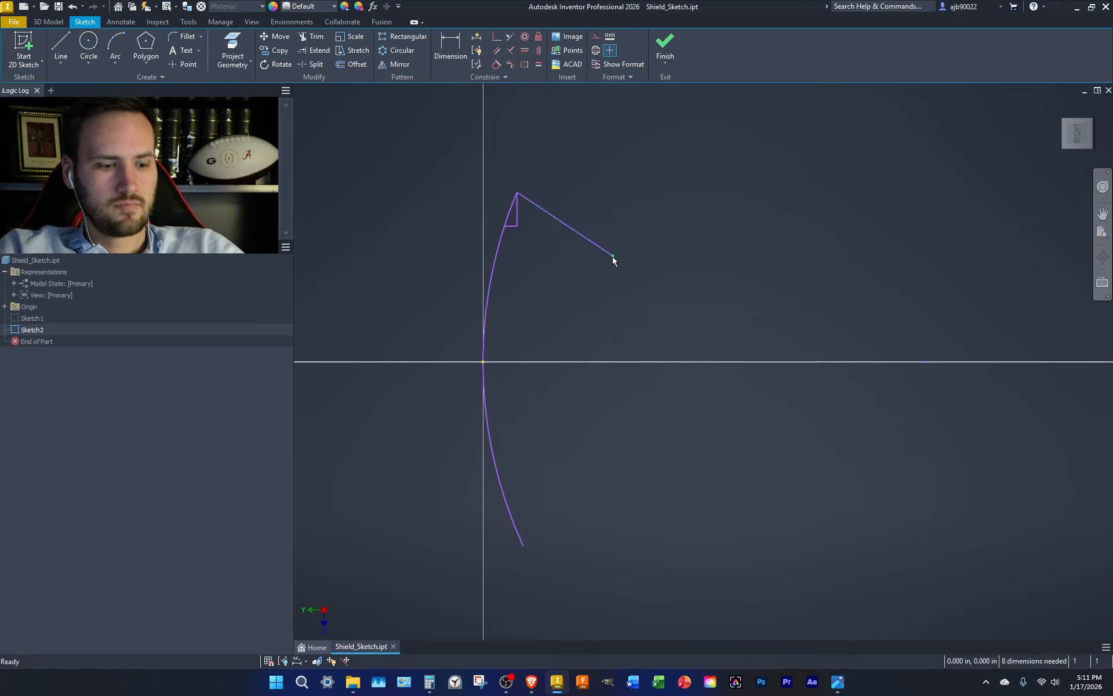
key("d")
left_click(599, 246)
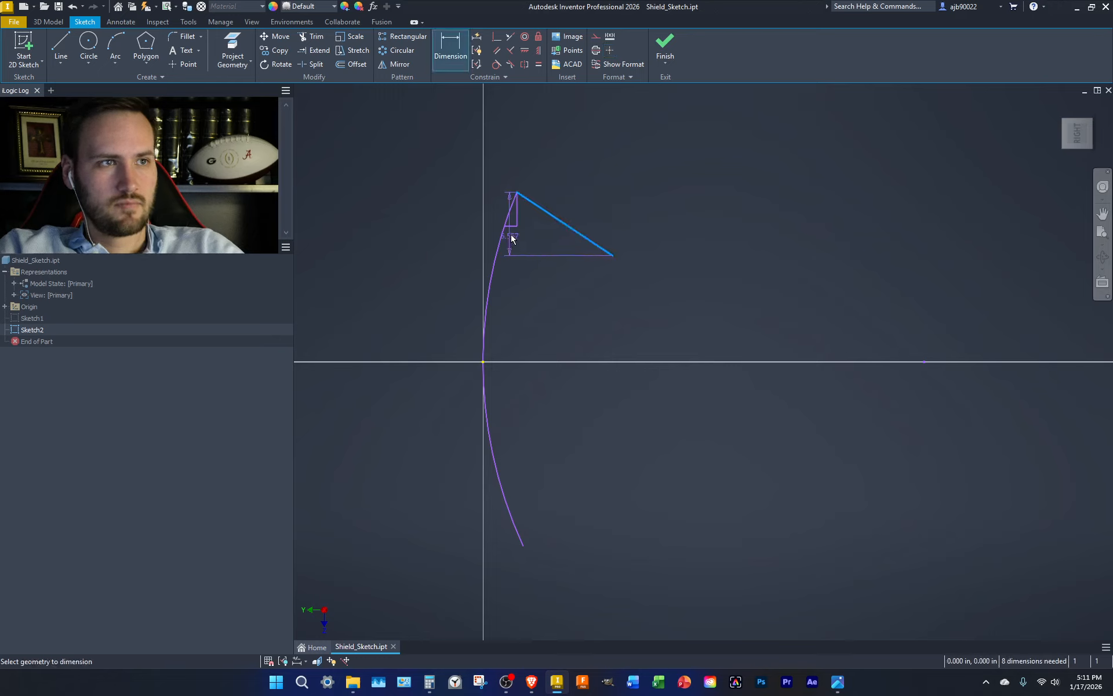
key("Escape")
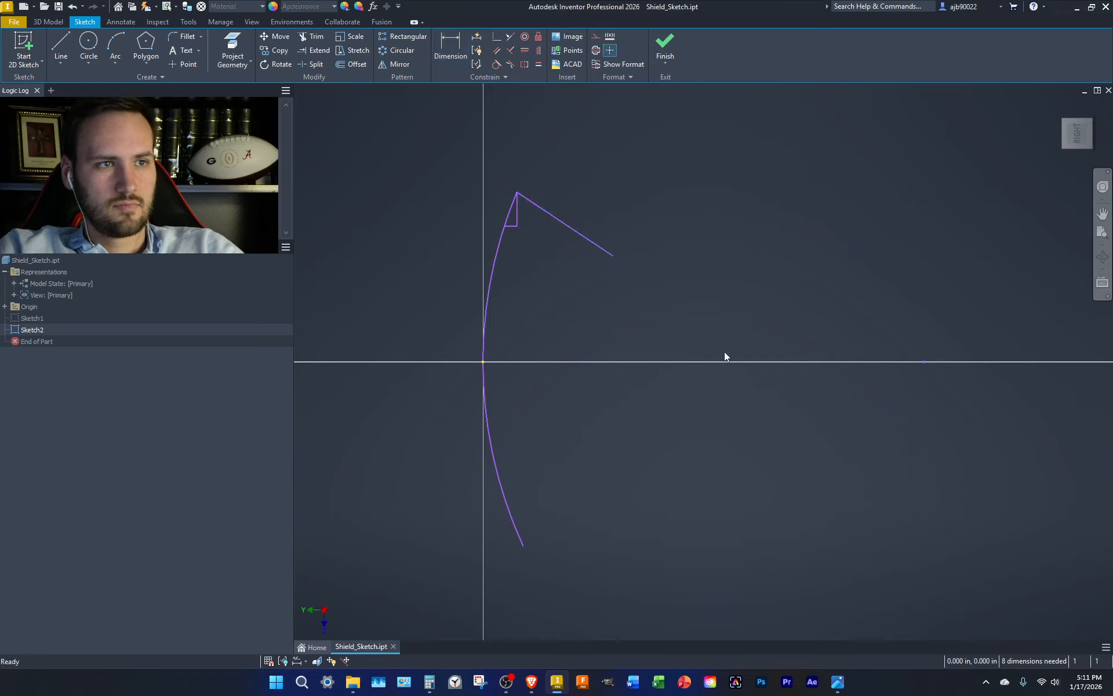
key("l")
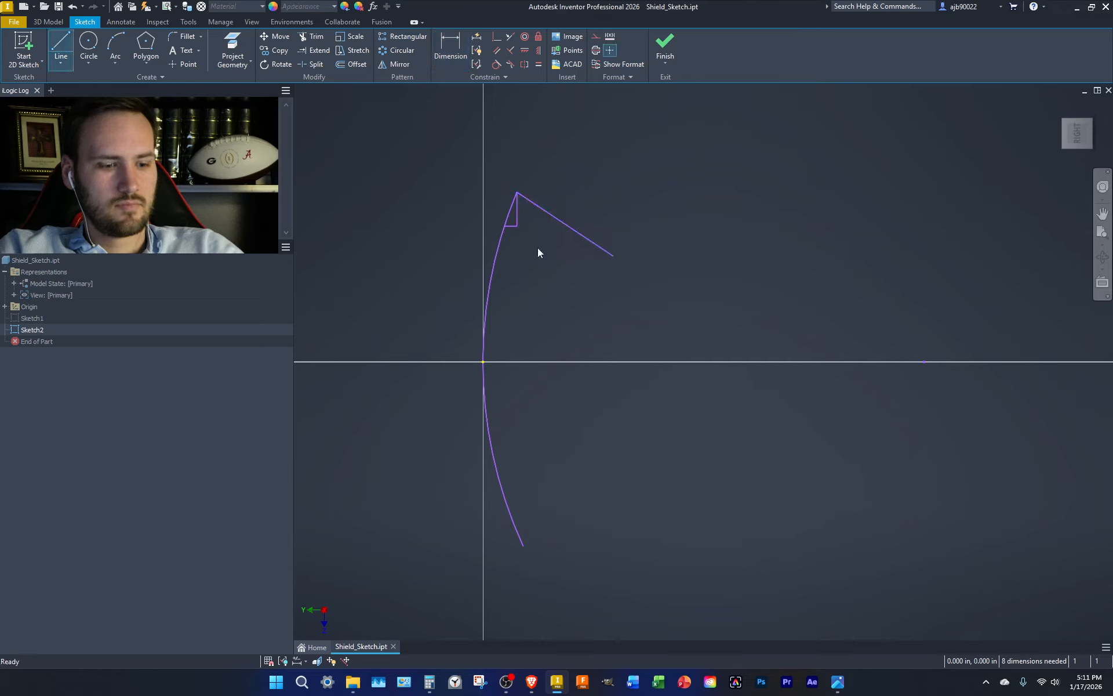
- Set the angle between the short vertical line and the sloping line to 45 degrees
key("d")
left_click(518, 219)
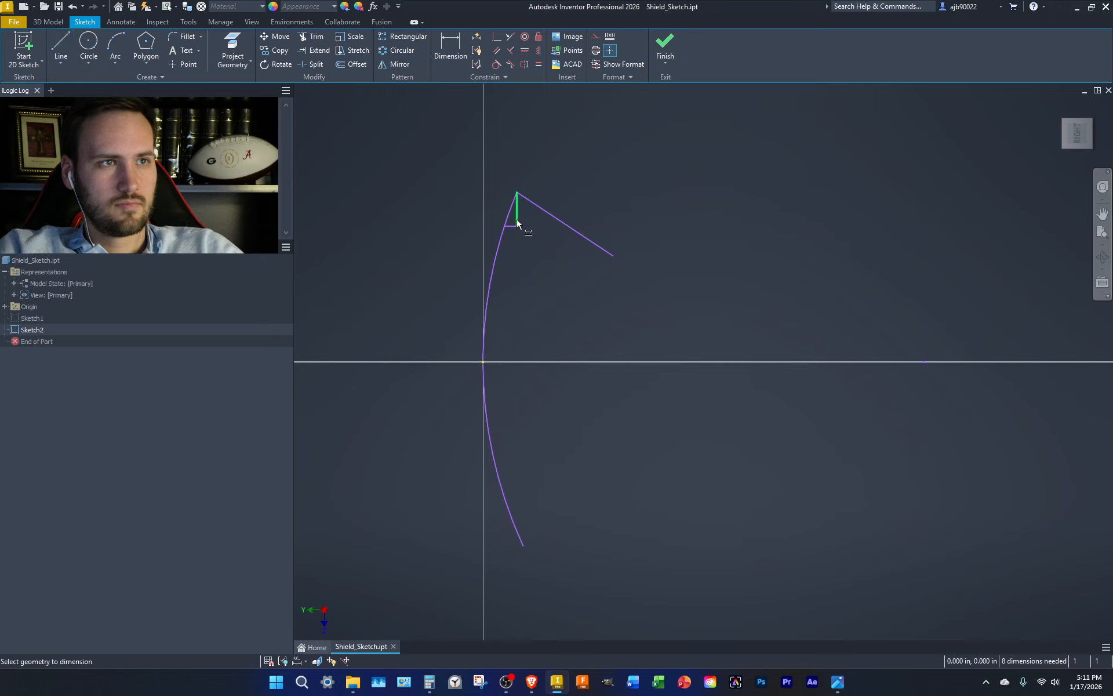
left_click(539, 209)
left_click(539, 222)
type("45")
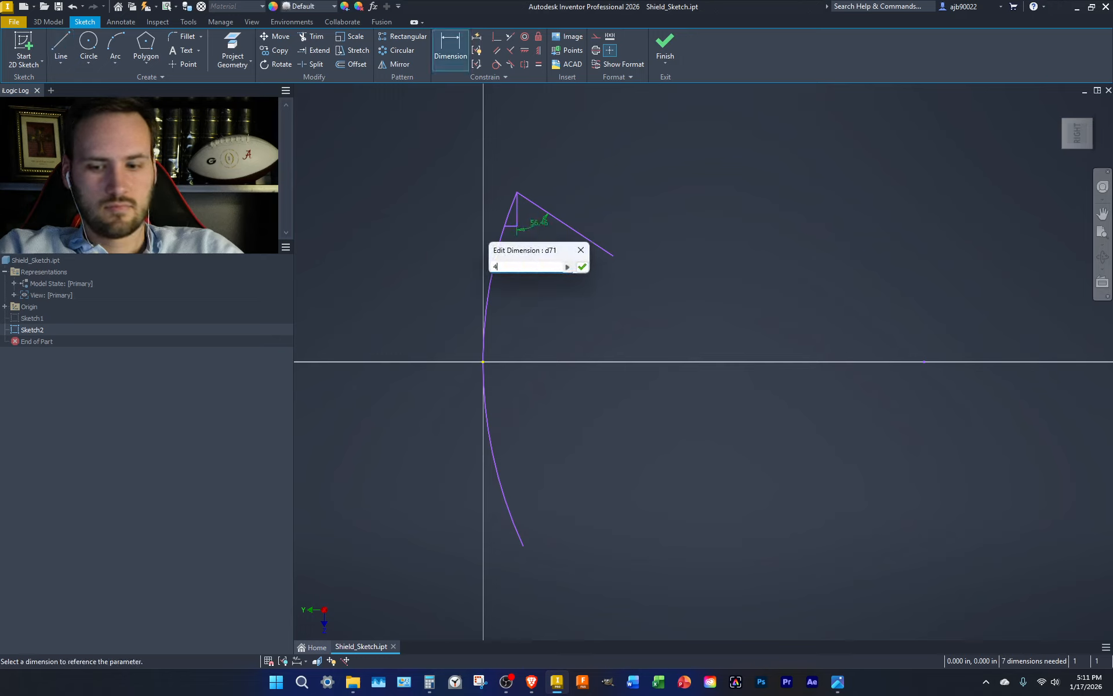
key("Return")
key("Escape")
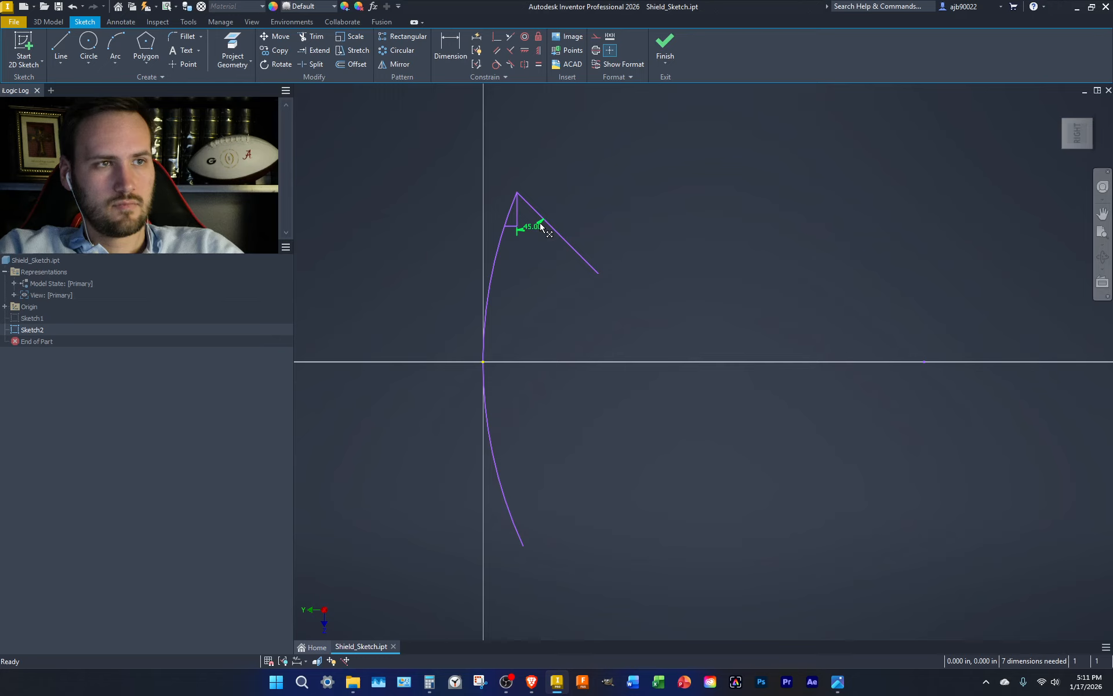
- Draw a horizontal line from the origin along the axis toward the inside of the arc
key("x")
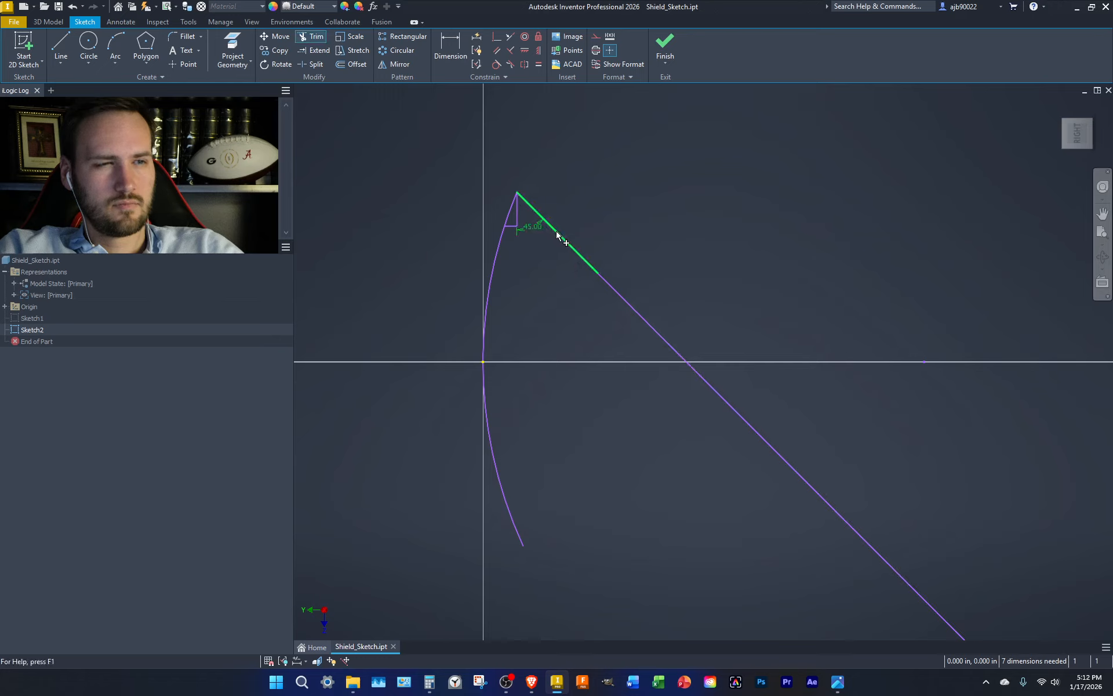
left_click(558, 235)
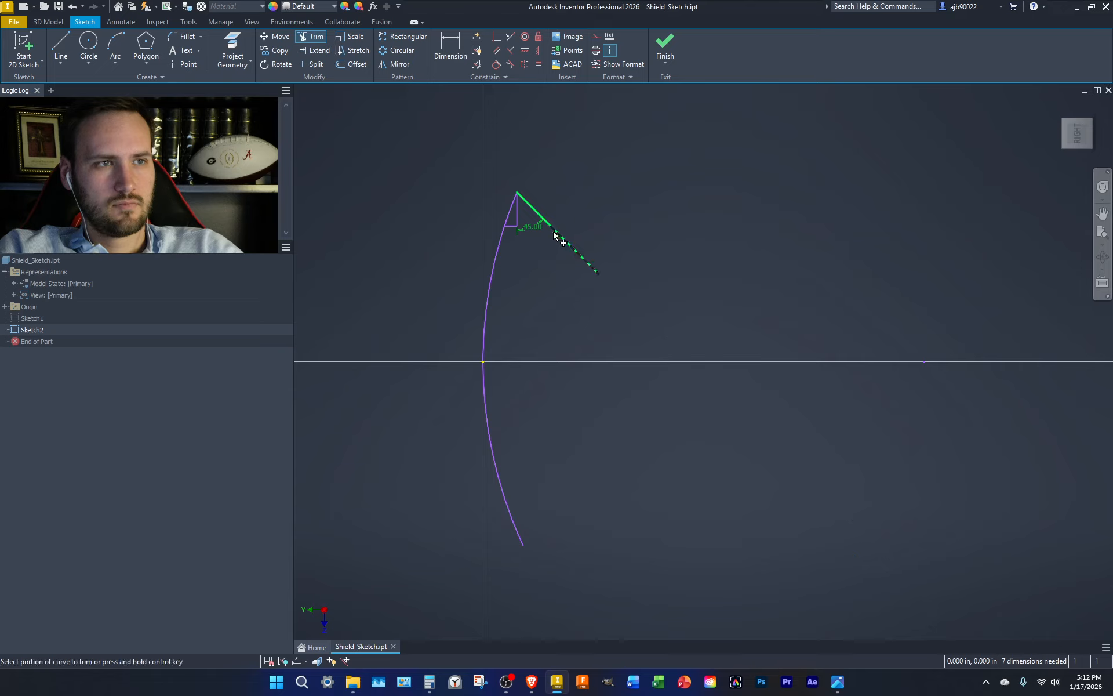
key("l")
left_click(483, 362)
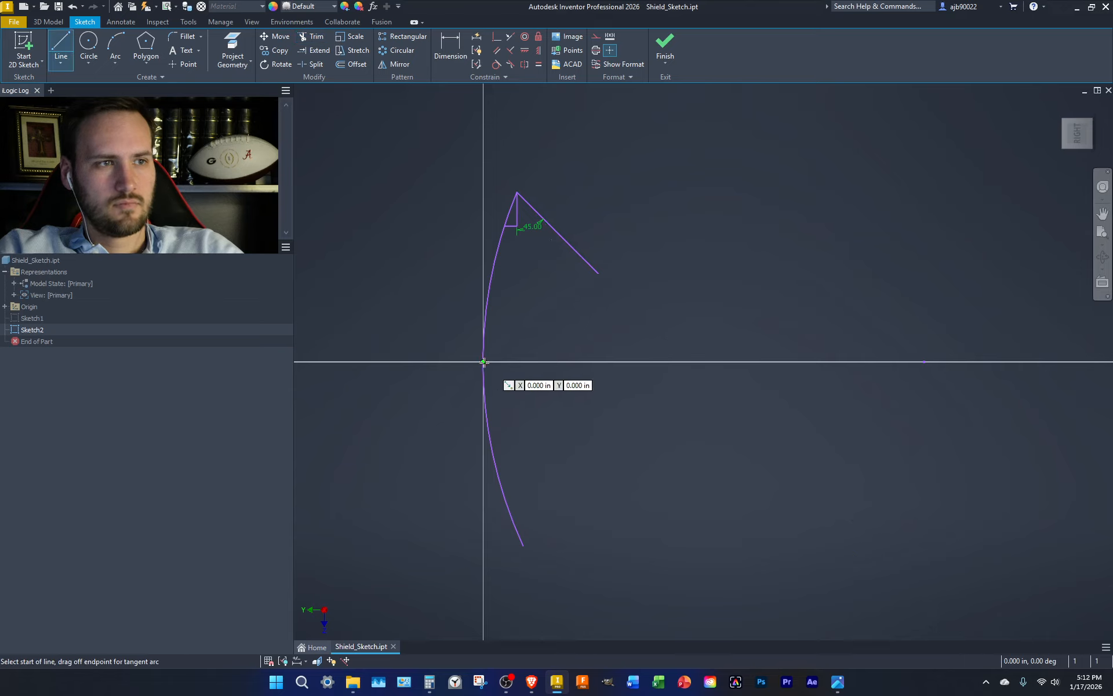
left_click(570, 362)
key("Escape")
- Extend the horizontal line and the upper 45-degree line until they meet on the axis
key("x")
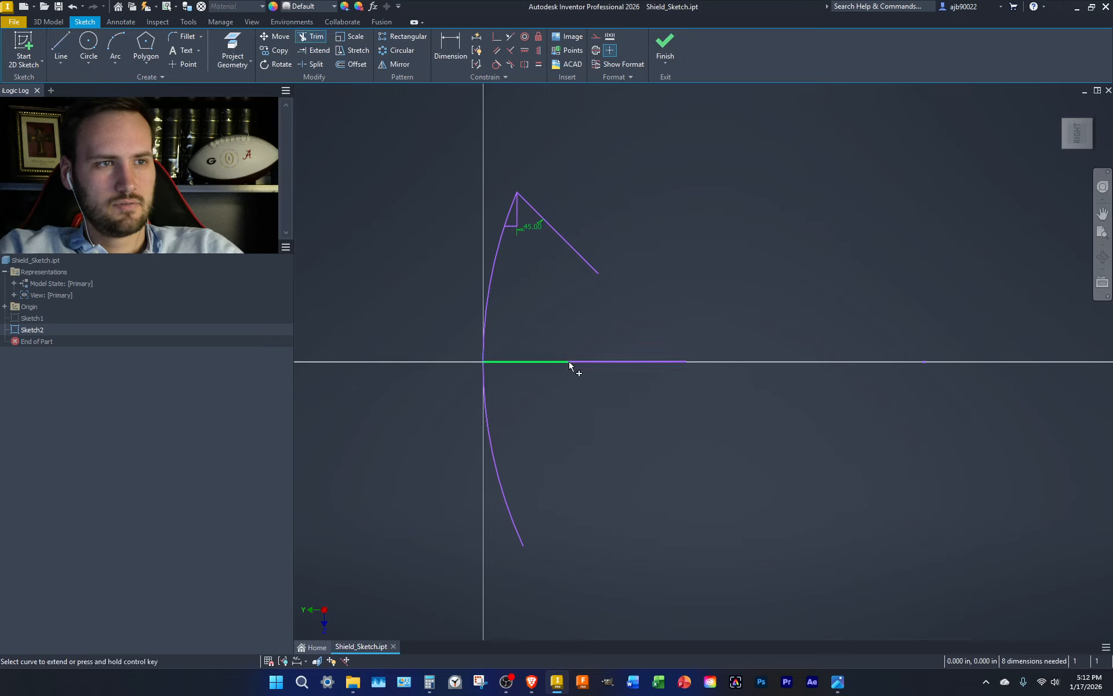
left_click(568, 362, "shift")
left_click(576, 252, "shift")
key("Escape")
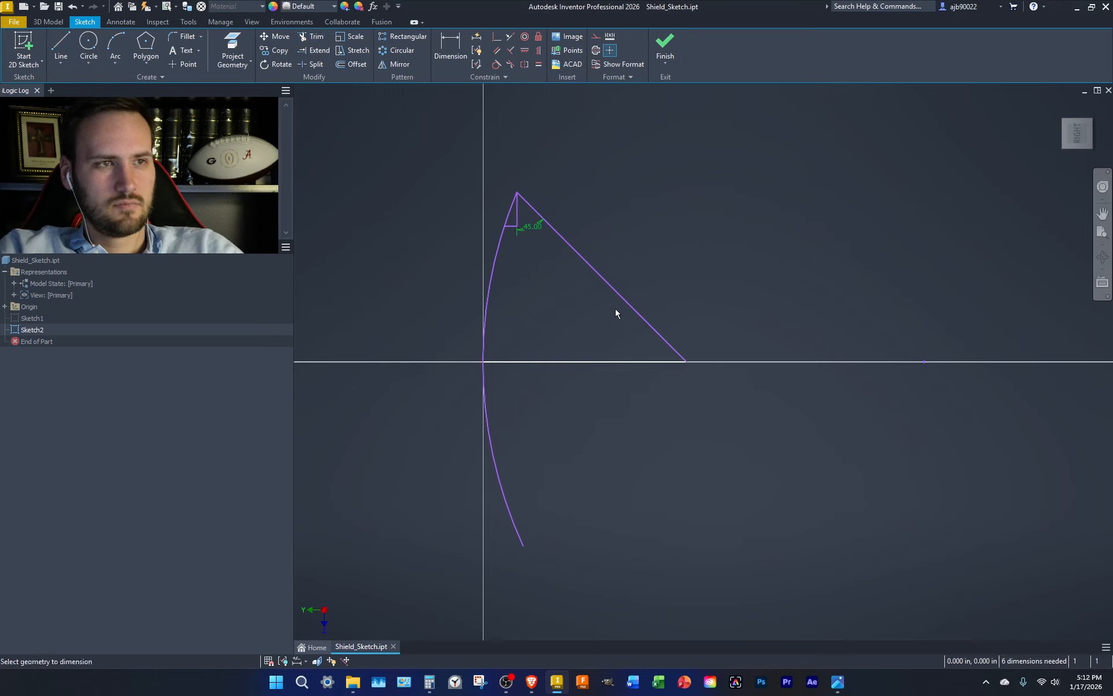
- Check the angle between the upper sloping line and the horizontal line
key("d")
left_click(618, 296)
left_click(614, 362)
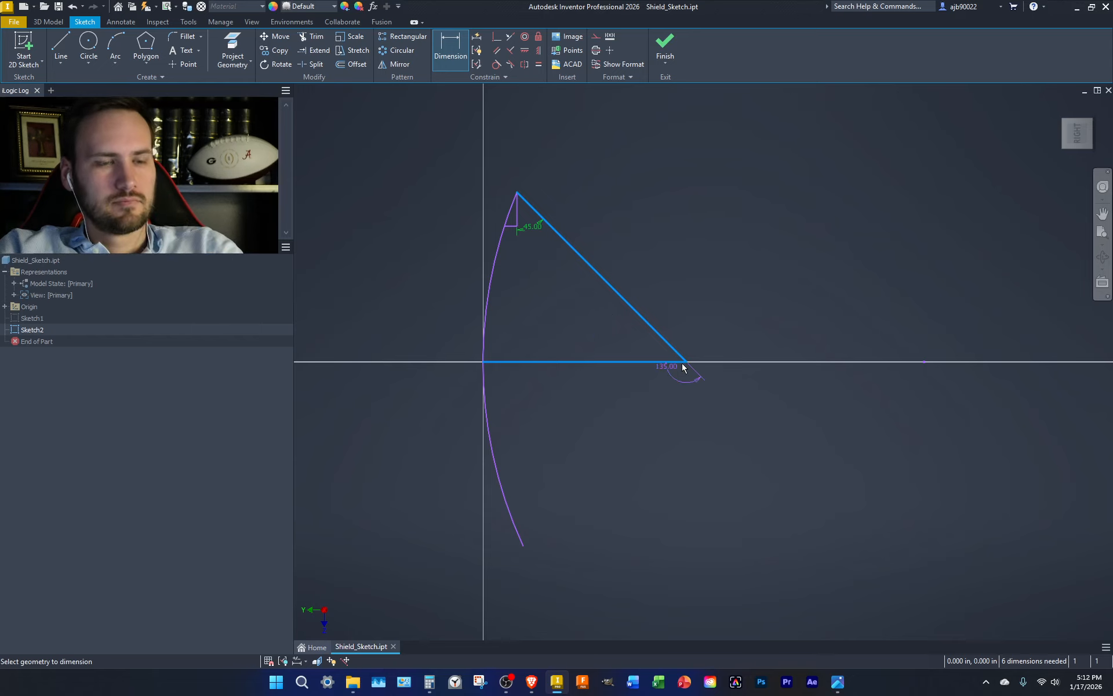
key("Escape")
- Draw a line from the apex on the axis toward the lower arc, angled 45 degrees to the horizontal line
key("l")
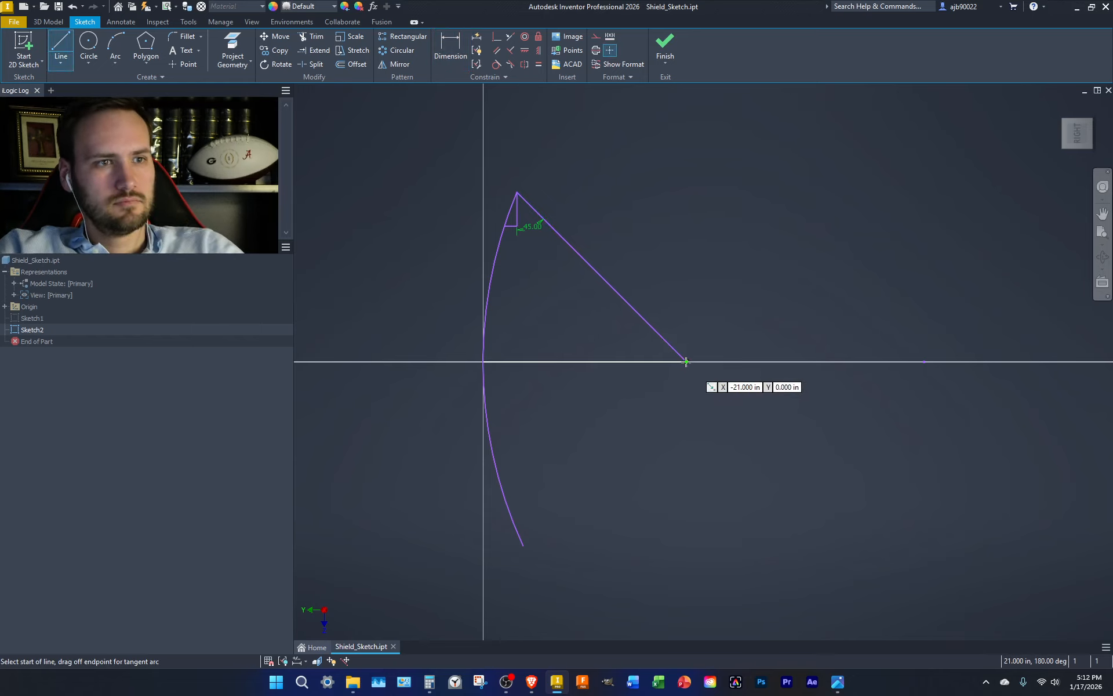
left_click(686, 361)
left_click(604, 425)
key("d")
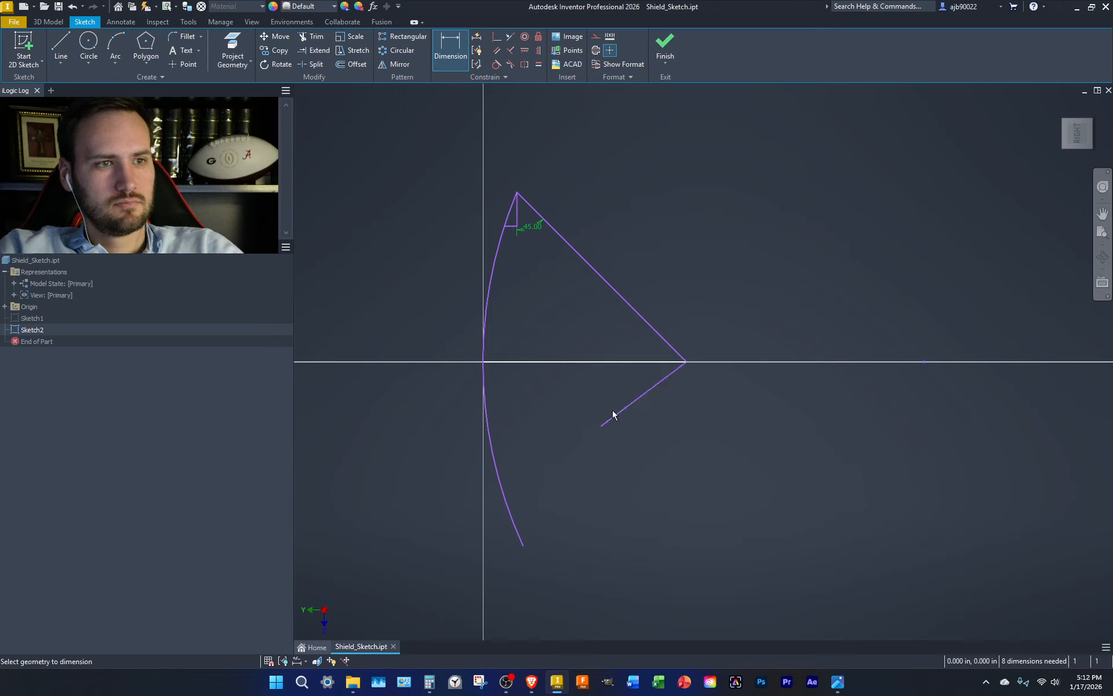
left_click(597, 390)
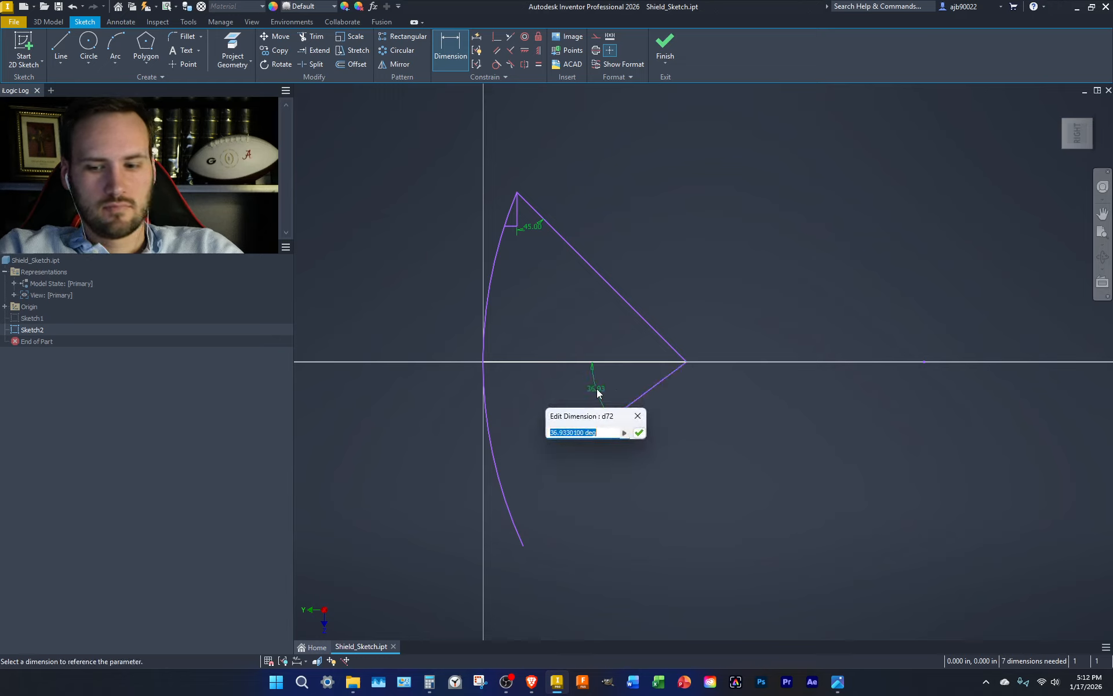
type("45")
key("Return")
- Extend the lower 45-degree line to the arc and trim the arc's overhang beyond it
key("x")
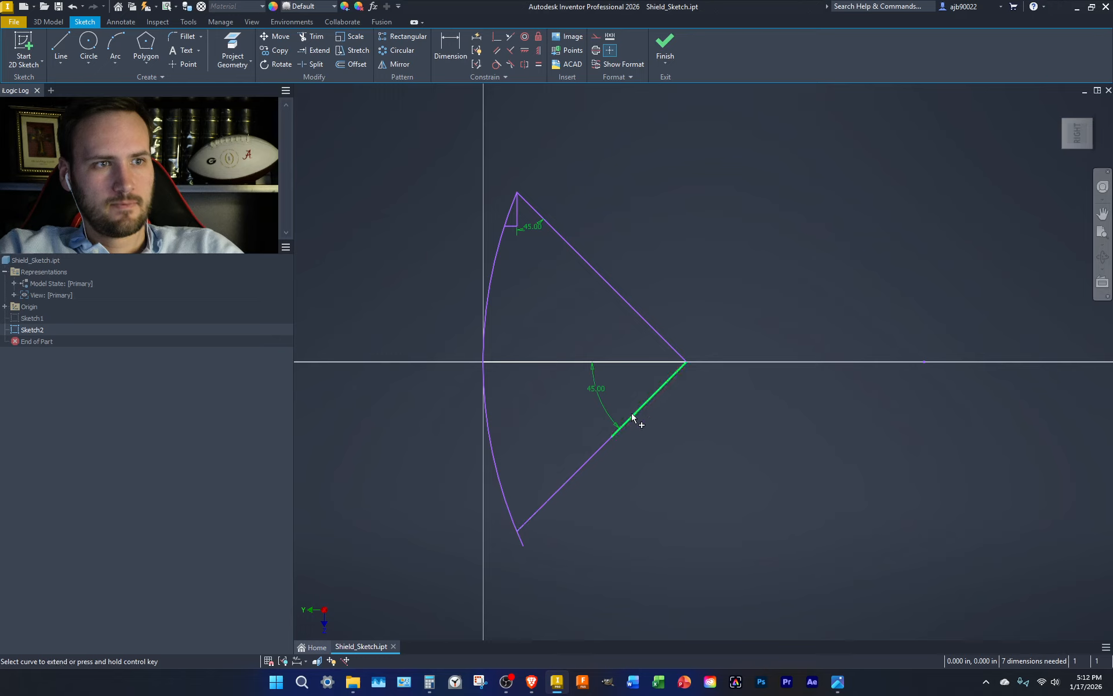
left_click(632, 416, "shift")
left_click(520, 544)
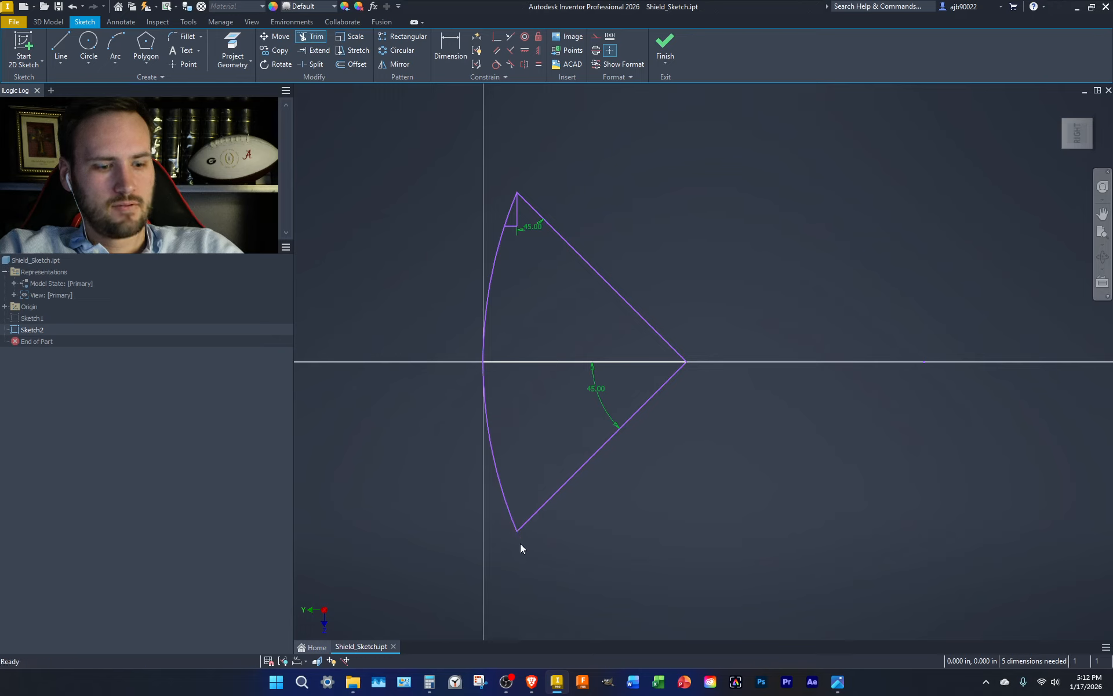
- Measure the vertical distance between the arc's two endpoints
key("d")
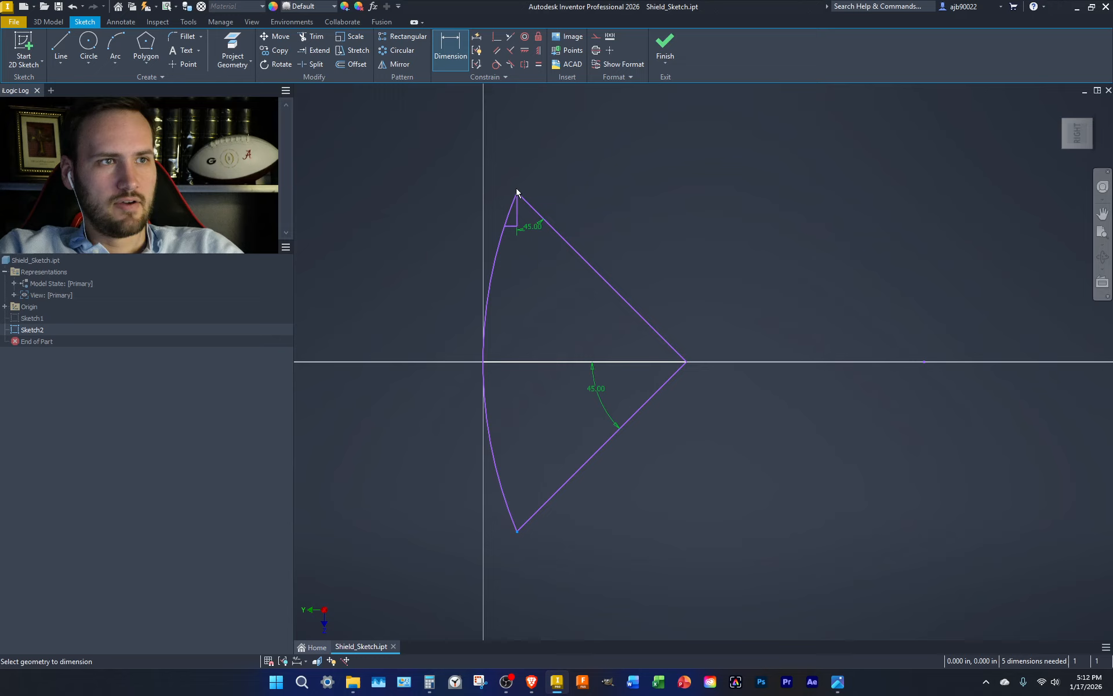
left_click(517, 193)
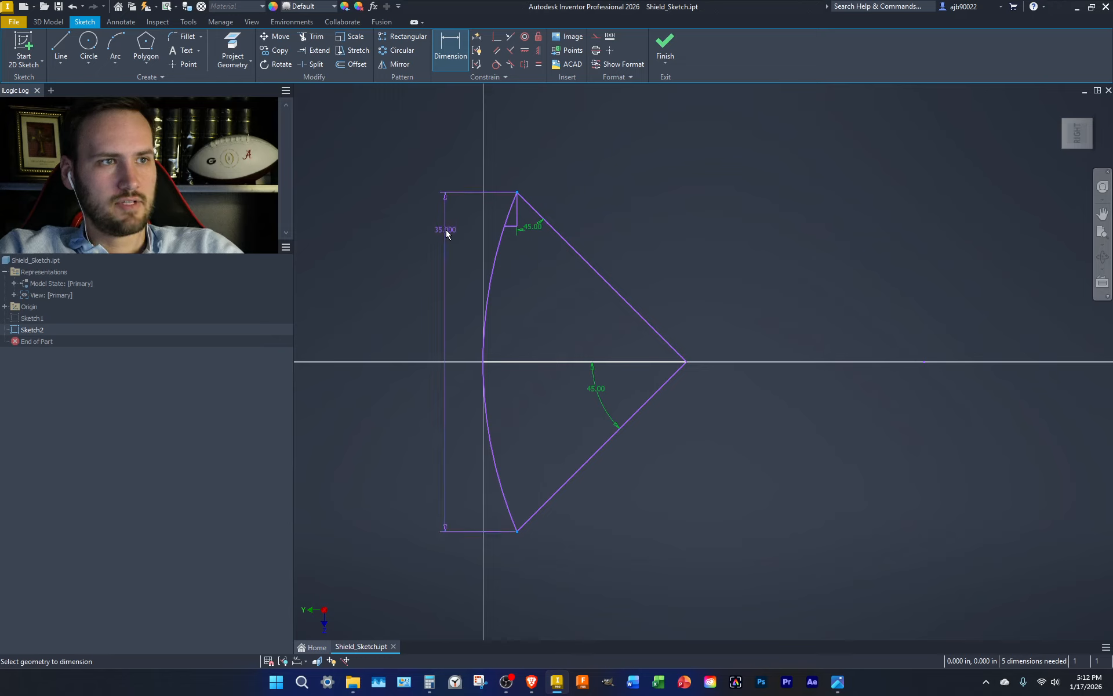
key("Escape")
- Draw two lines from the apex past the arc, one above and one below the horizontal axis, inside the 45-degree lines
key("l")
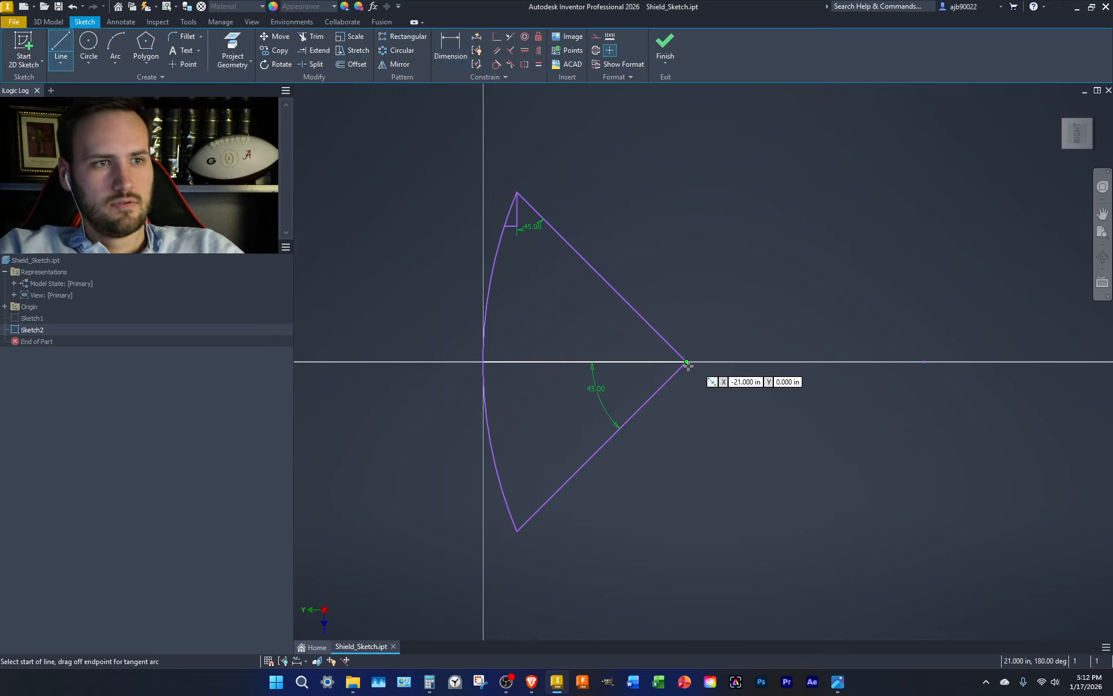
left_click(687, 362)
double_click(427, 199)
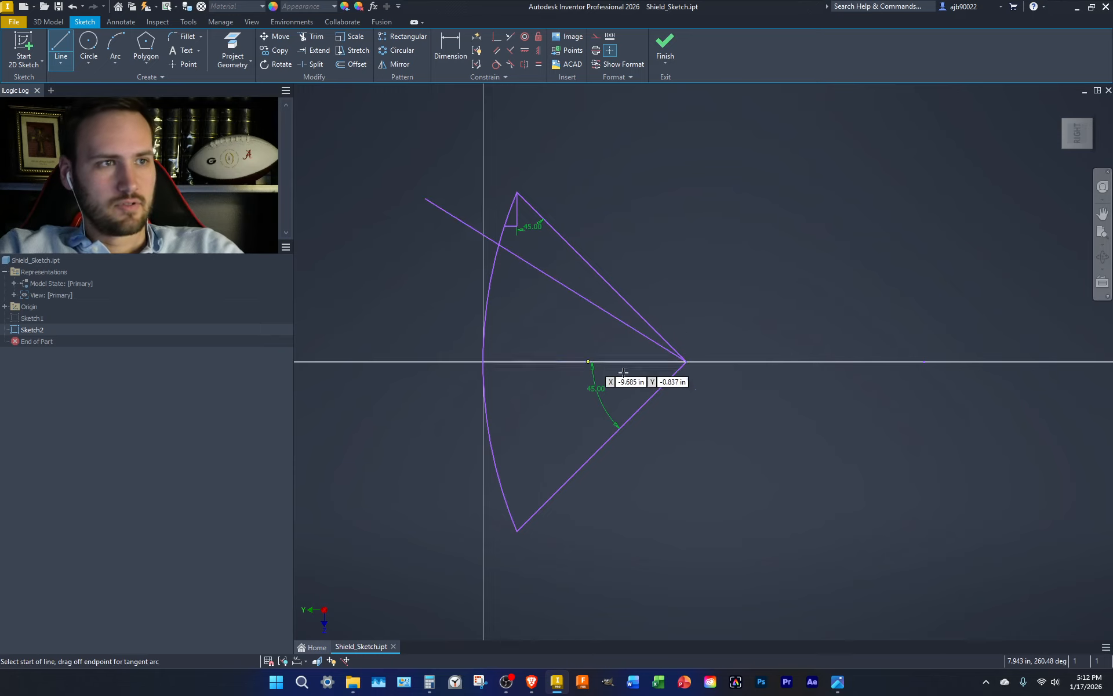
left_click(686, 362)
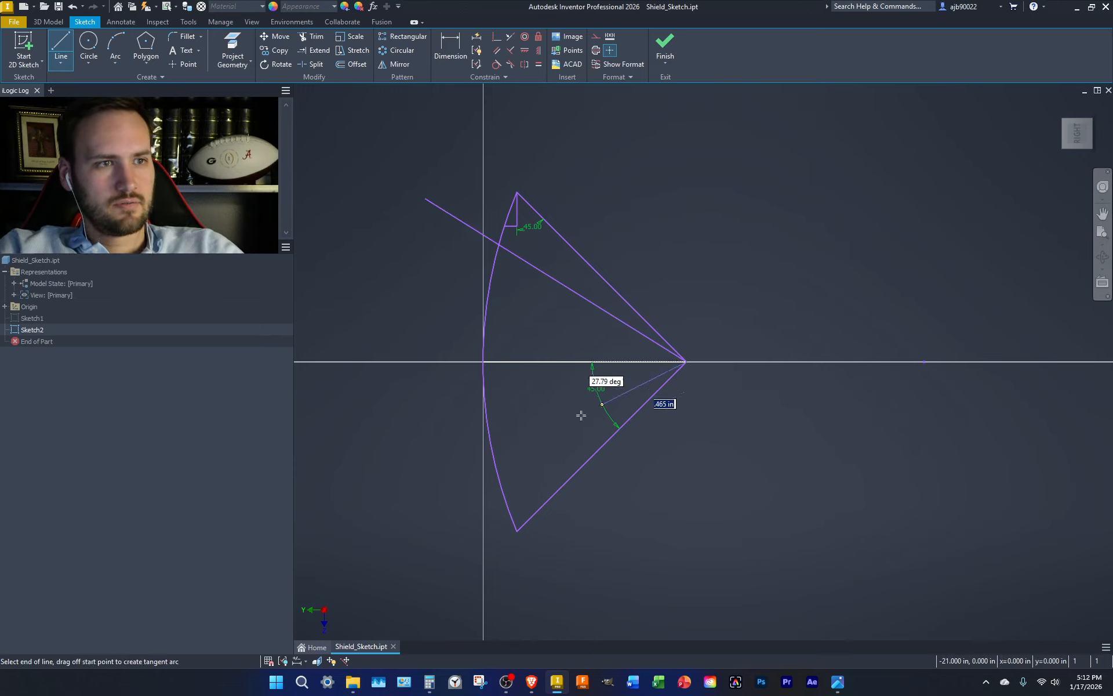
double_click(467, 489)
- Set the angle between the lower inner line and the lower 45-degree line to 4.5 degrees
key("d")
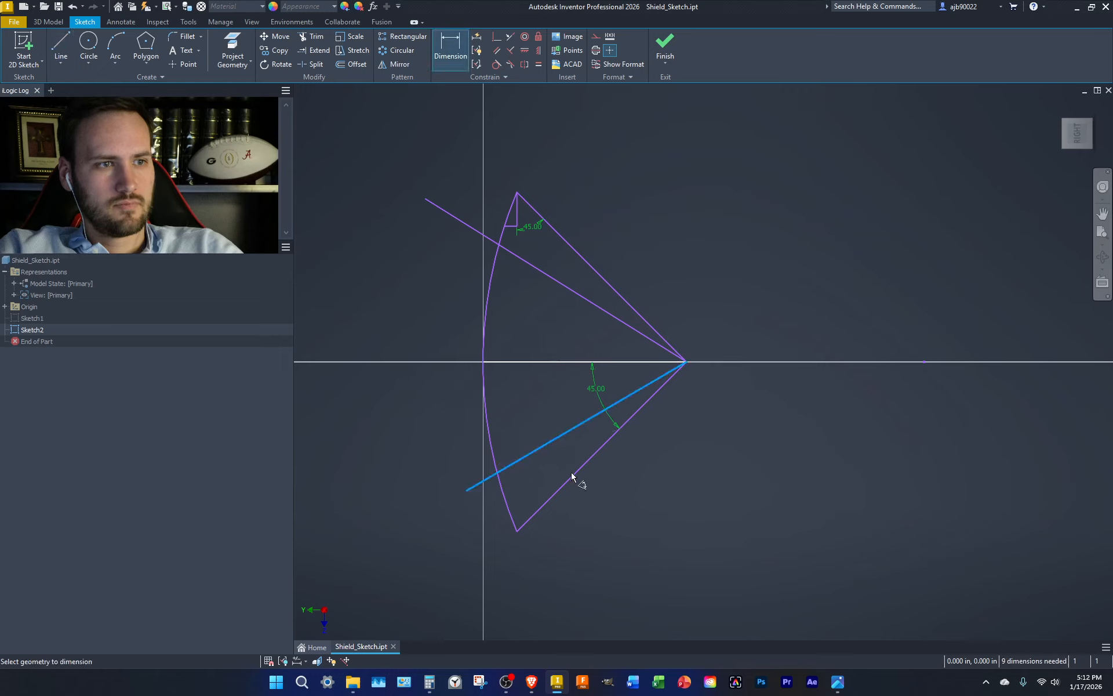
left_click(572, 476)
left_click(562, 467)
type("4.5")
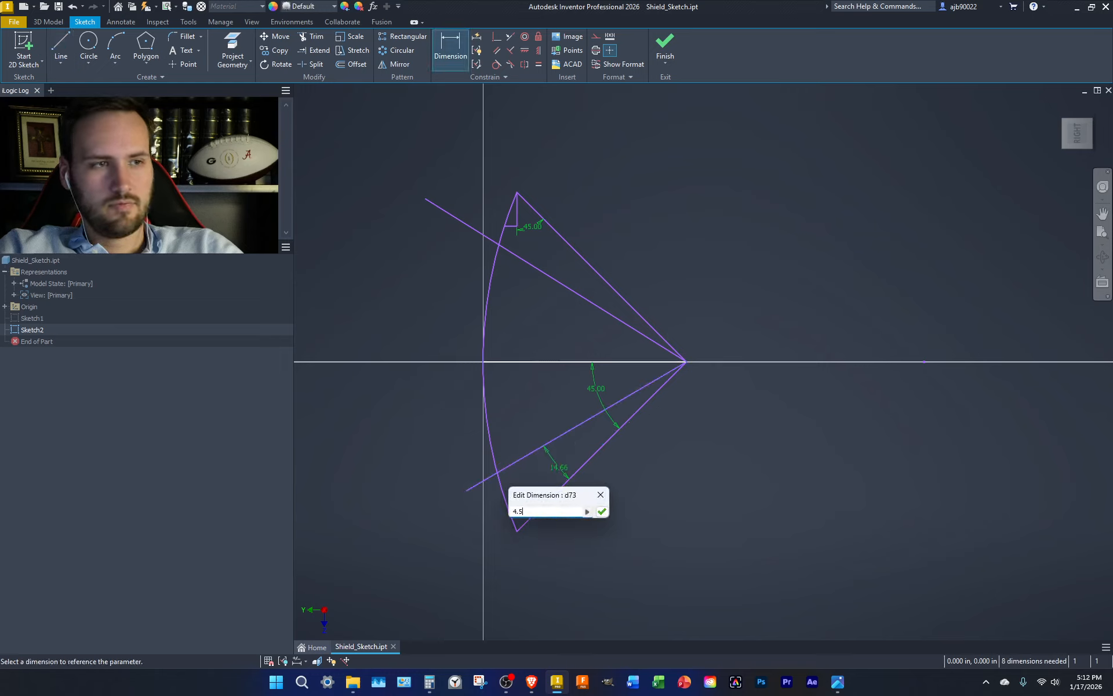
key("Return")
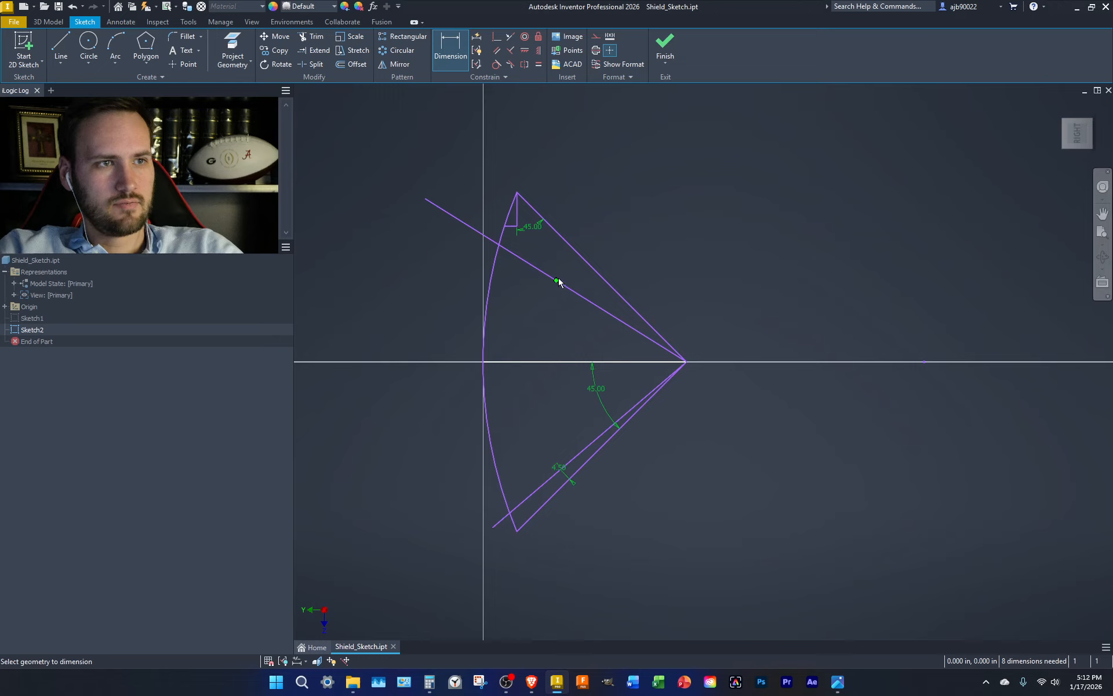
- Set the angle between the upper inner line and the upper 45-degree line to 4.5 degrees
left_click(573, 289)
left_click(584, 262)
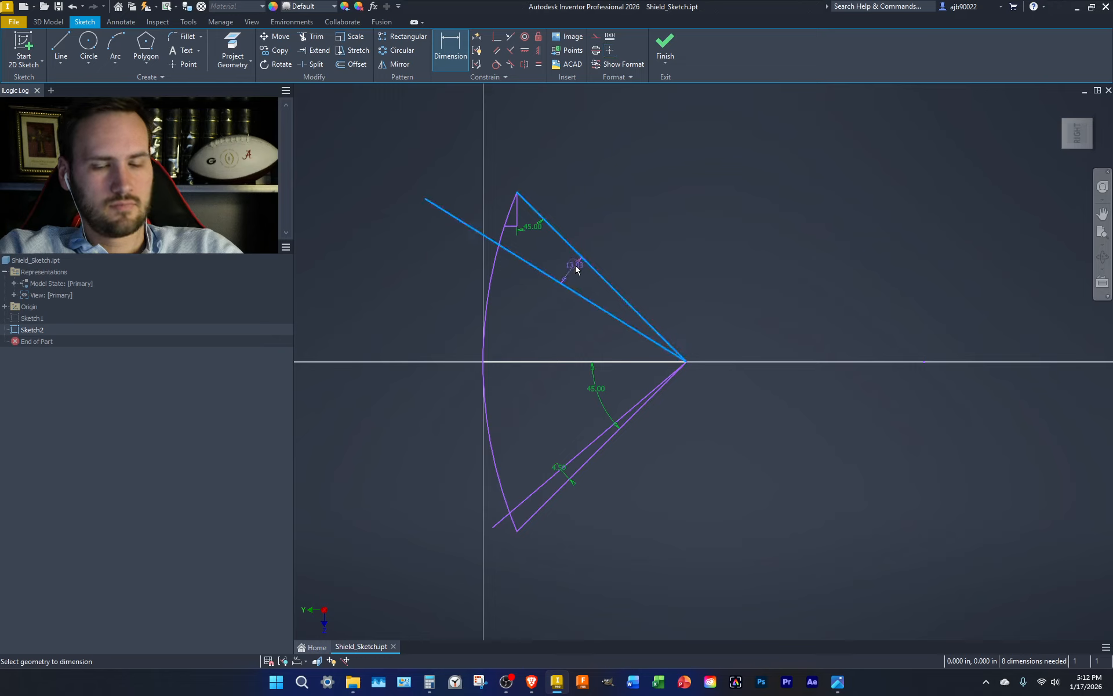
left_click(575, 268)
type("4.5")
key("Return")
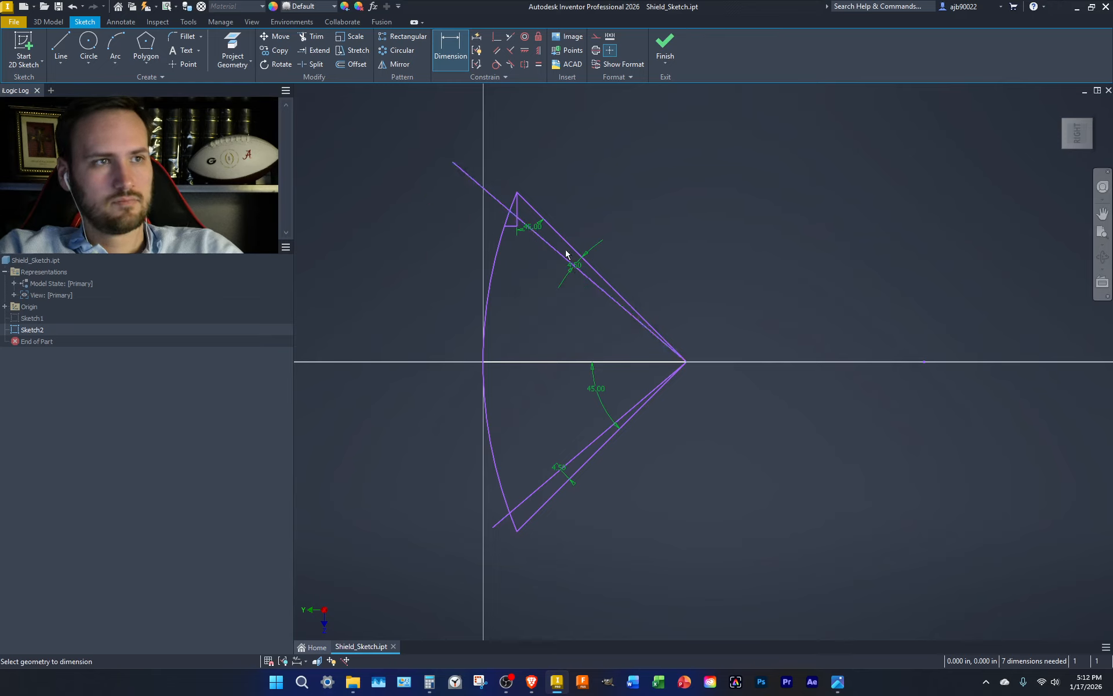
key("Escape")
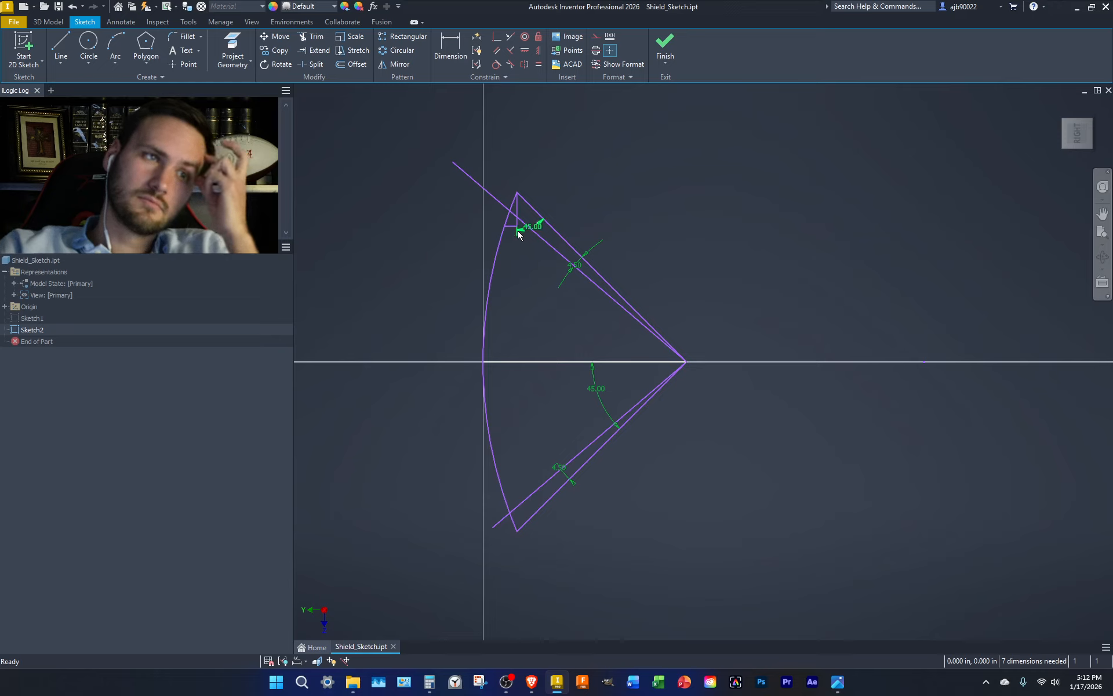
- Delete the upper and lower 45-degree lines and both inner lines together with their angle dimensions, keeping the arc and its small upper triangle
scroll(512, 223, "up", 4)
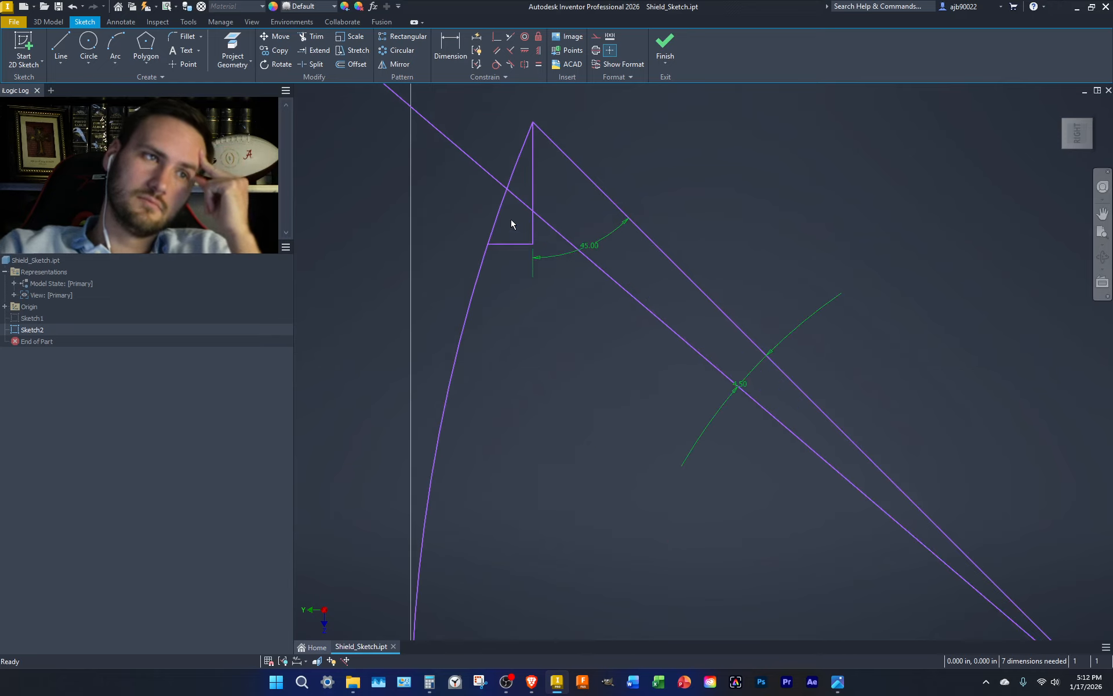
scroll(512, 224, "down", 5)
scroll(511, 224, "up", 6)
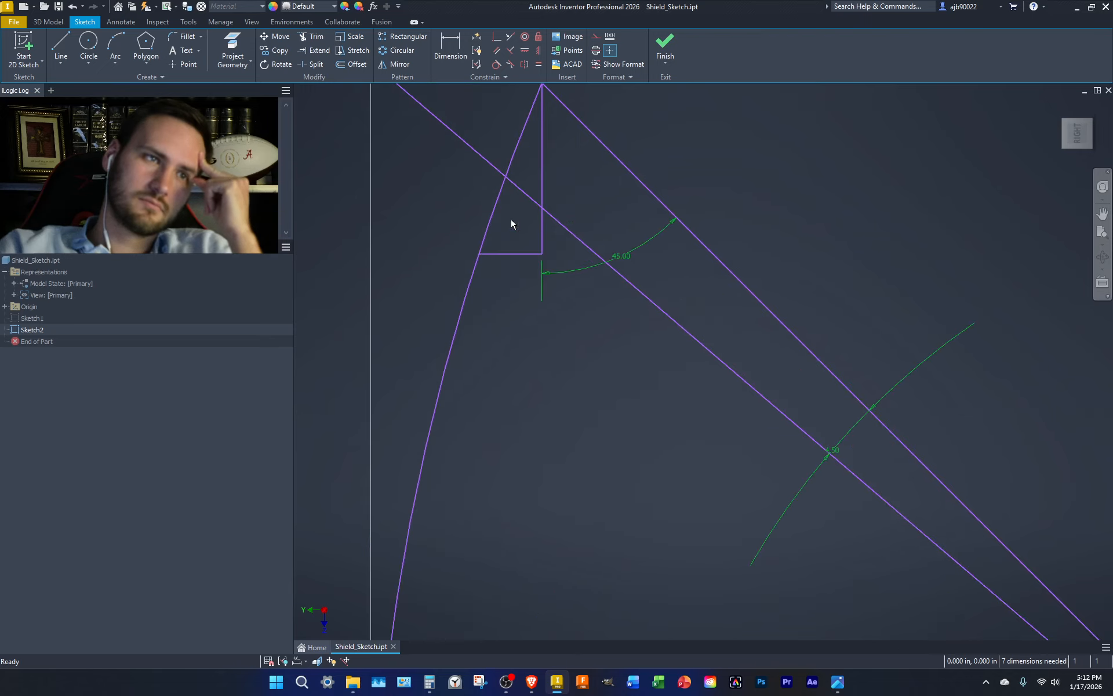
scroll(512, 224, "down", 5)
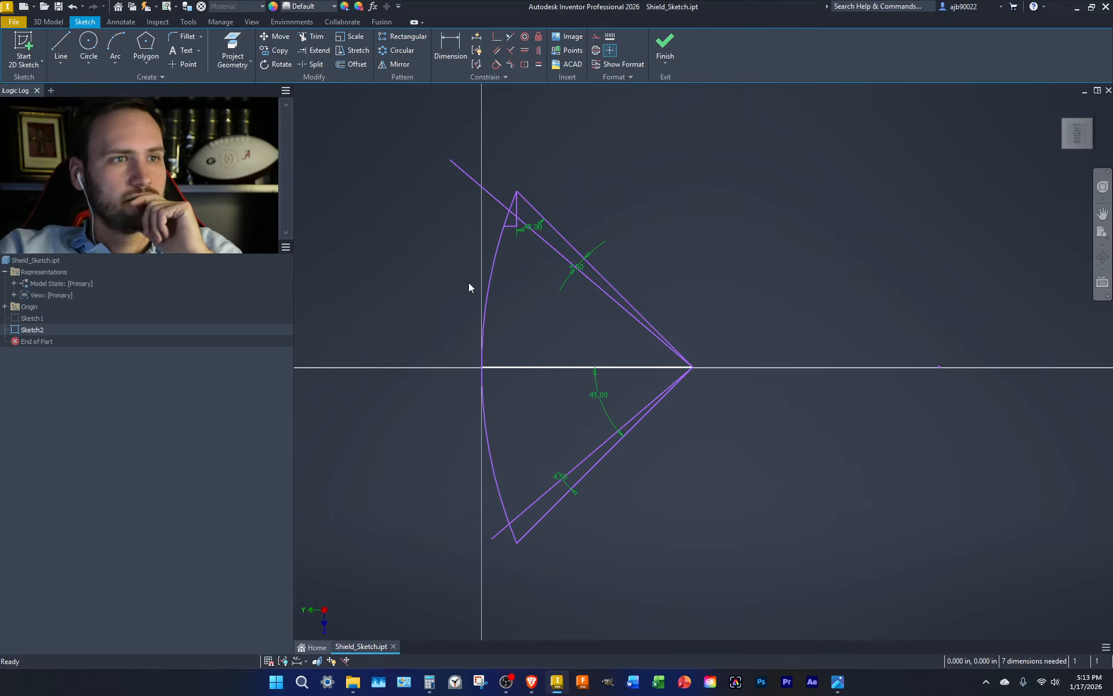
left_click_drag(618, 224, 585, 579)
key("Delete")
- Draw four stacked 3.5 in vertical segments down from the small triangle's lower corner to the horizontal axis, then a horizontal line to the arc
key("l")
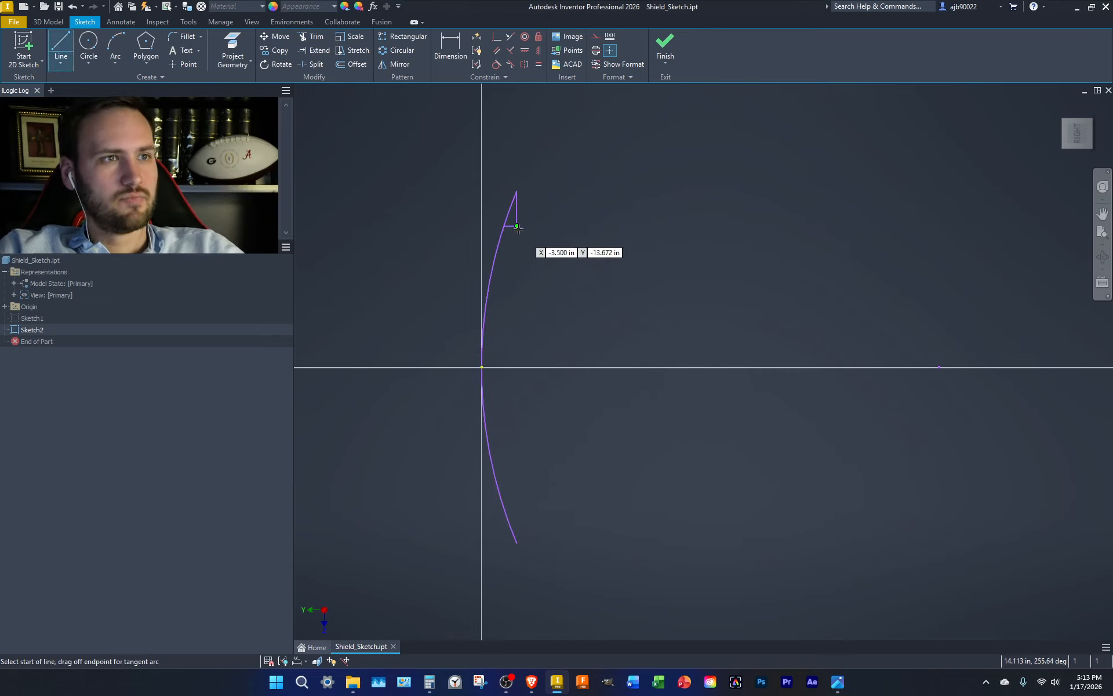
left_click(517, 227)
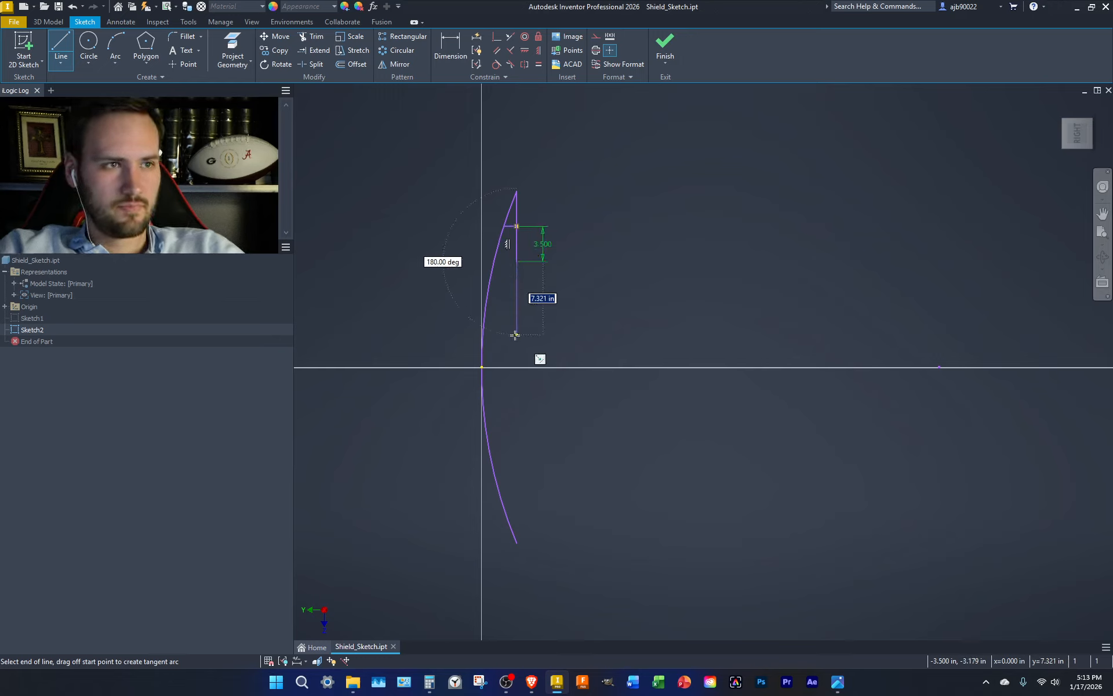
type("3.5")
key("Return")
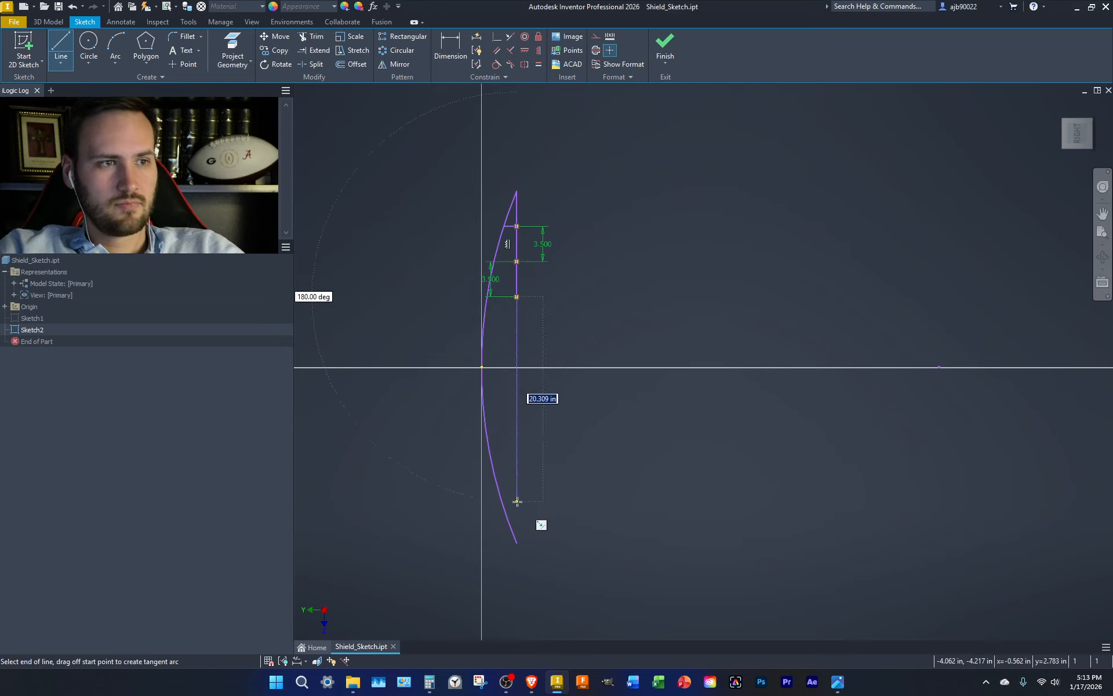
type("3.5")
key("Return")
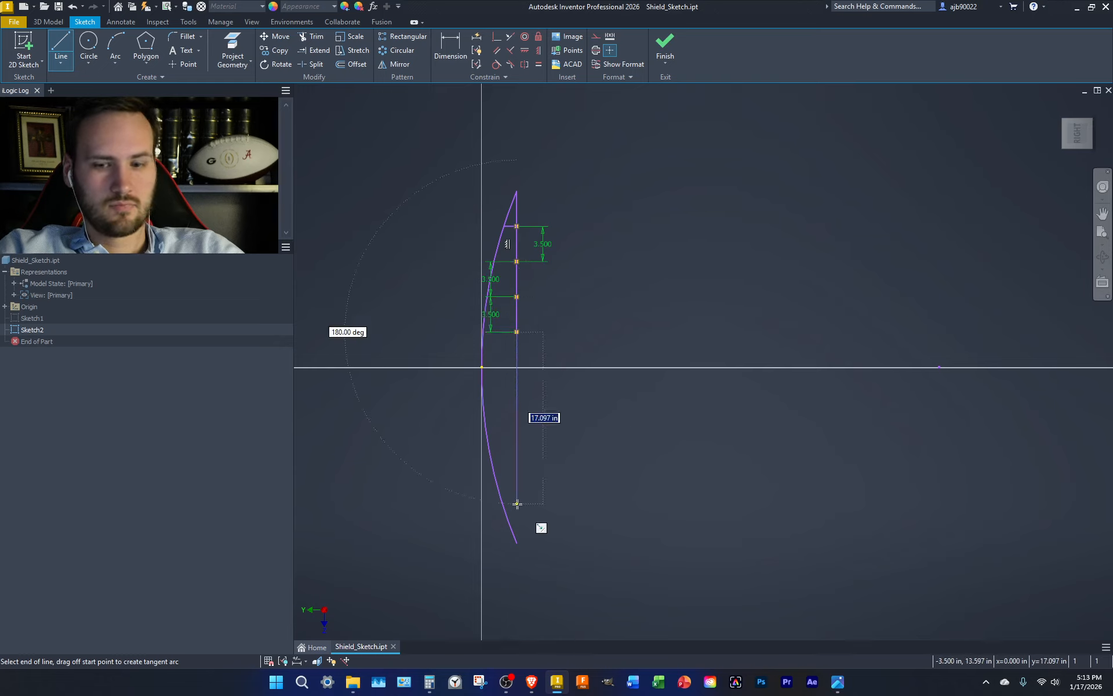
type("3.5")
key("Return")
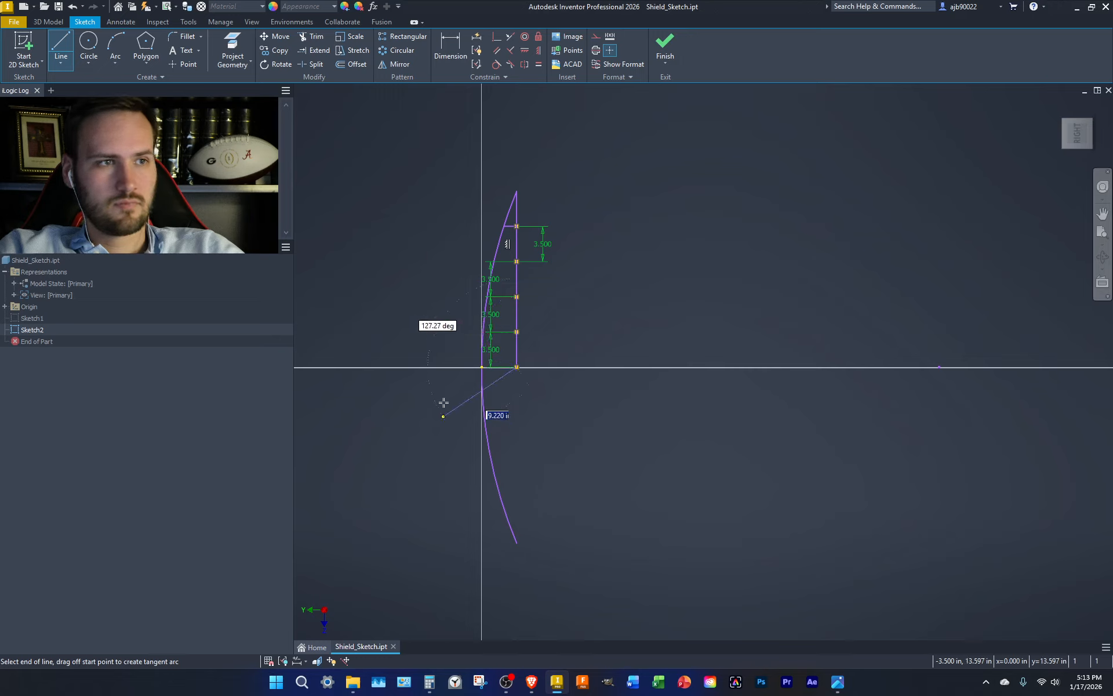
left_click(476, 368)
key("Escape")
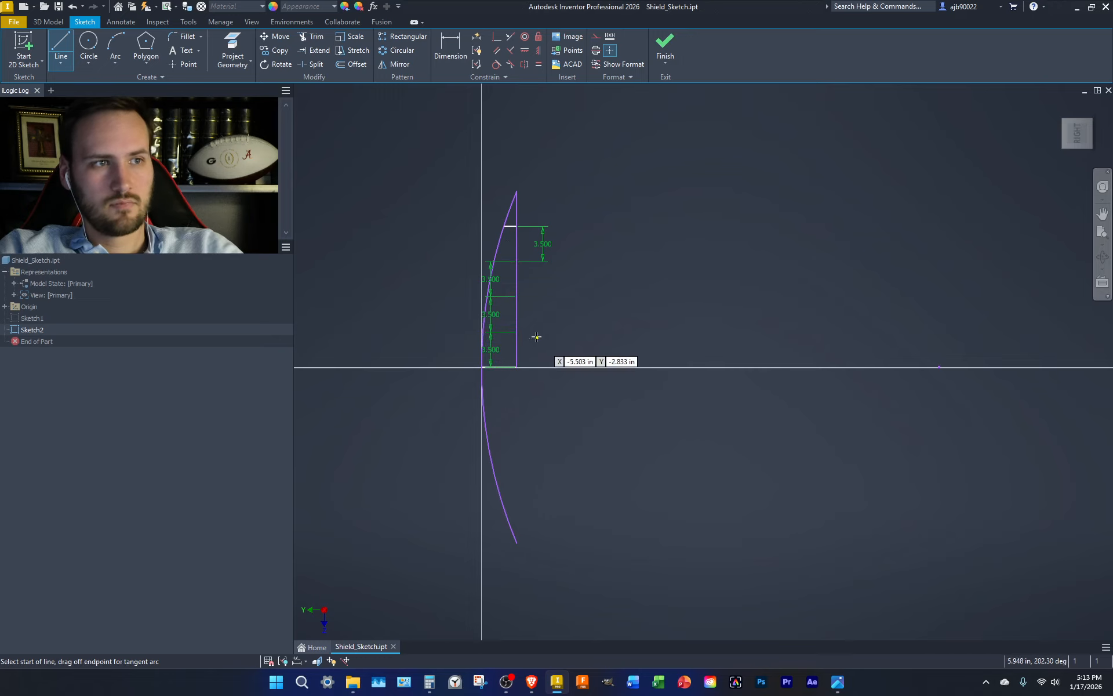
- Draw three horizontal lines from the joints between the stacked vertical segments to past the arc
left_click(517, 332)
left_click(458, 331)
key("Escape")
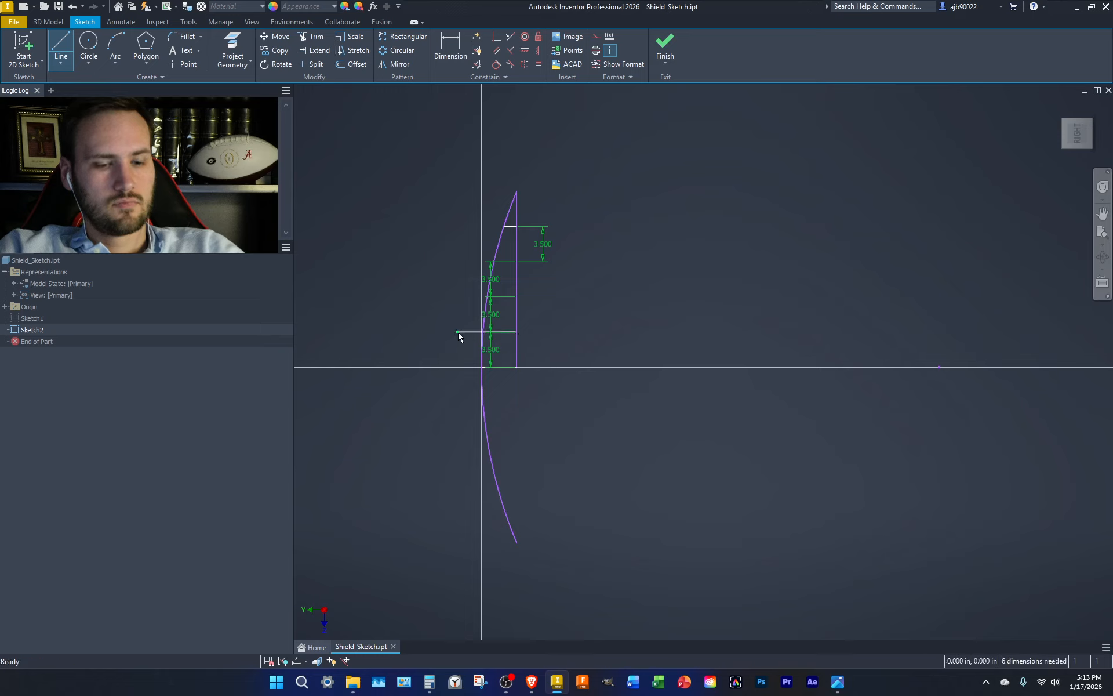
left_click(517, 297)
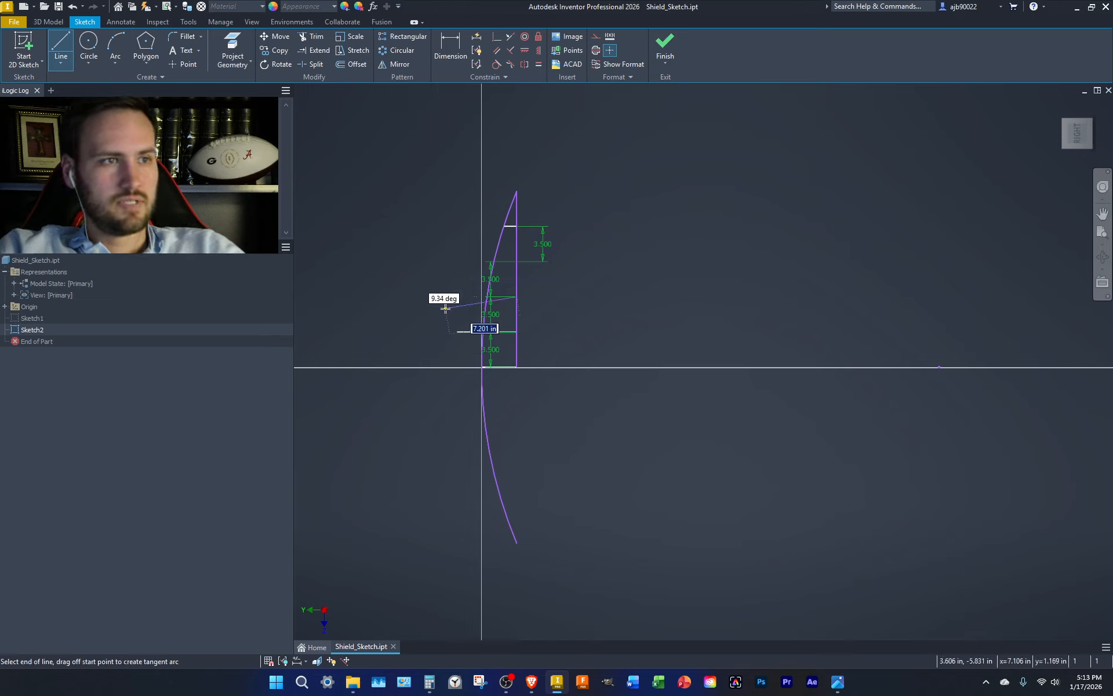
left_click(442, 297)
key("Escape")
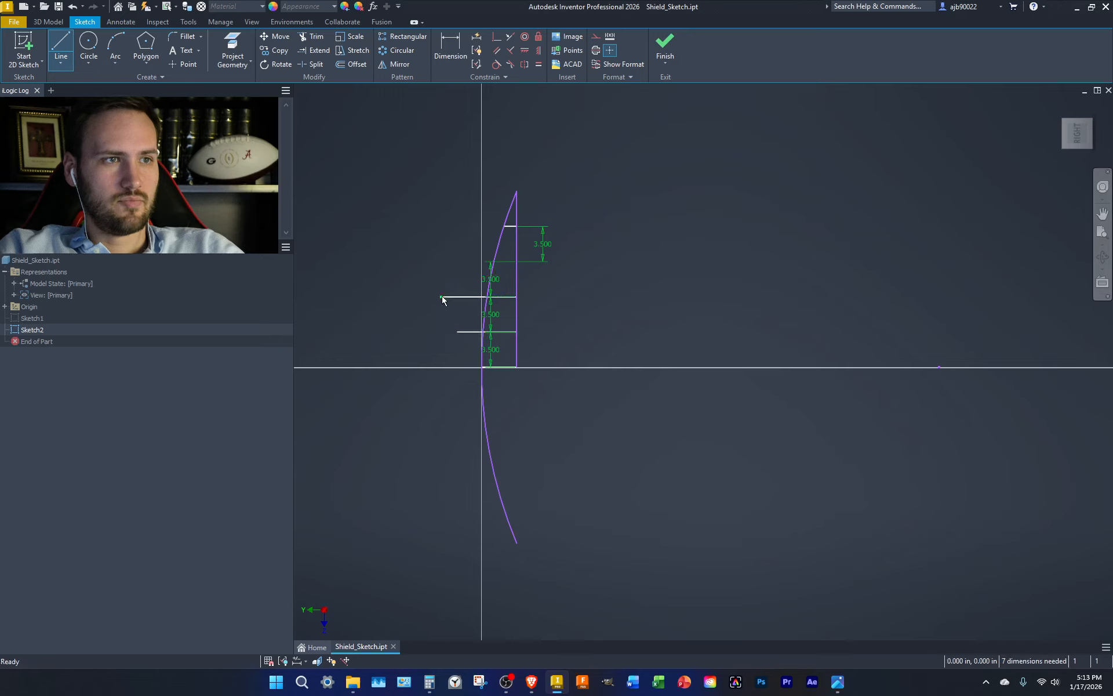
left_click(515, 262)
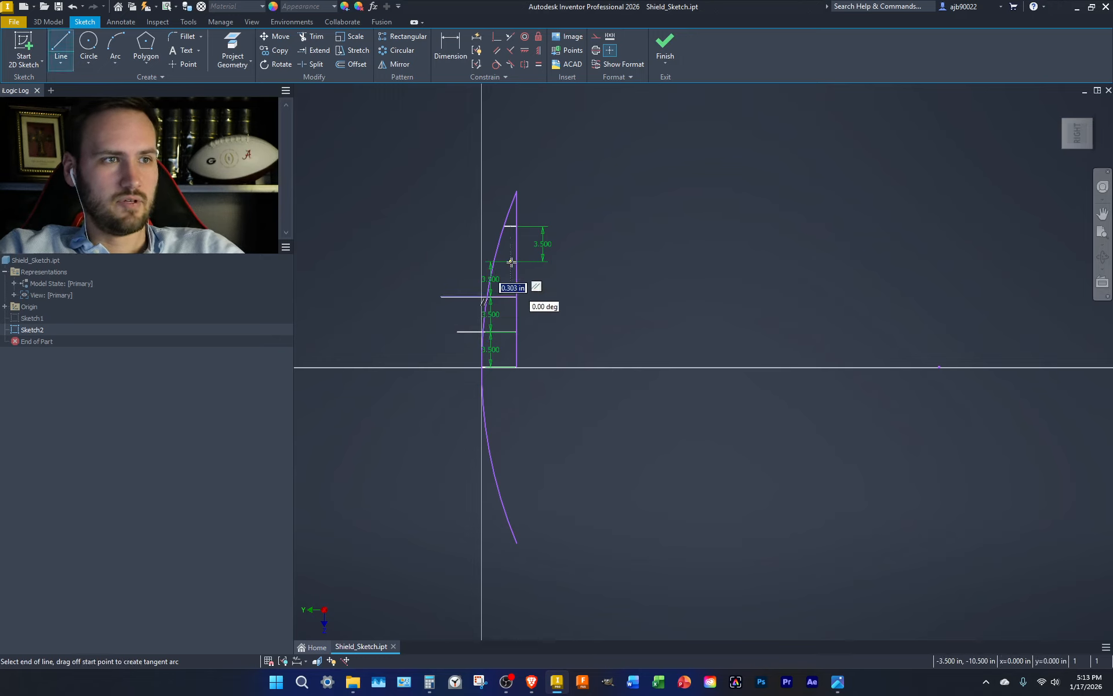
left_click(451, 259)
key("Escape")
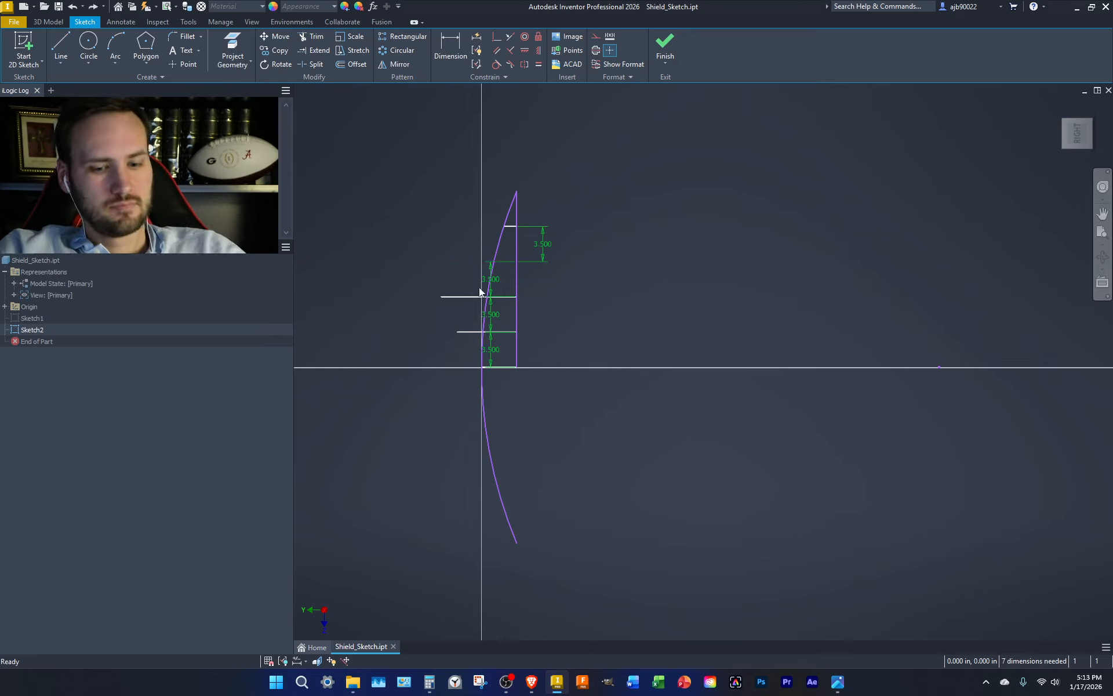
key("l")
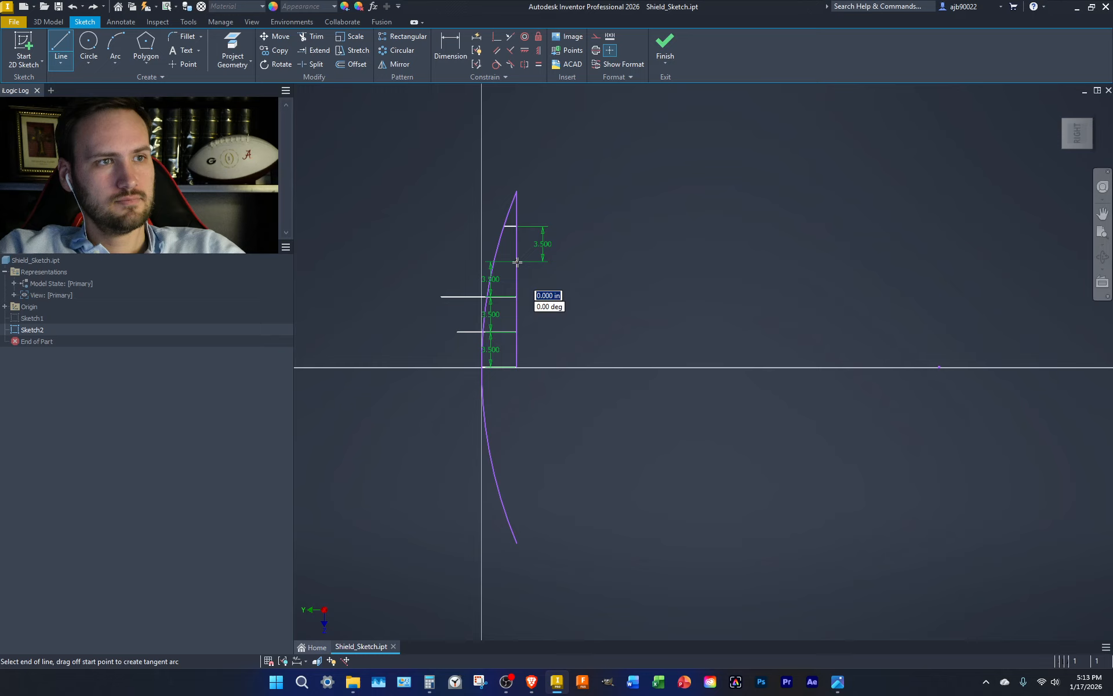
left_click(466, 261)
key("Escape")
- Delete the four 3.5 in length dimensions of the stacked vertical segments
scroll(481, 273, "down", 3)
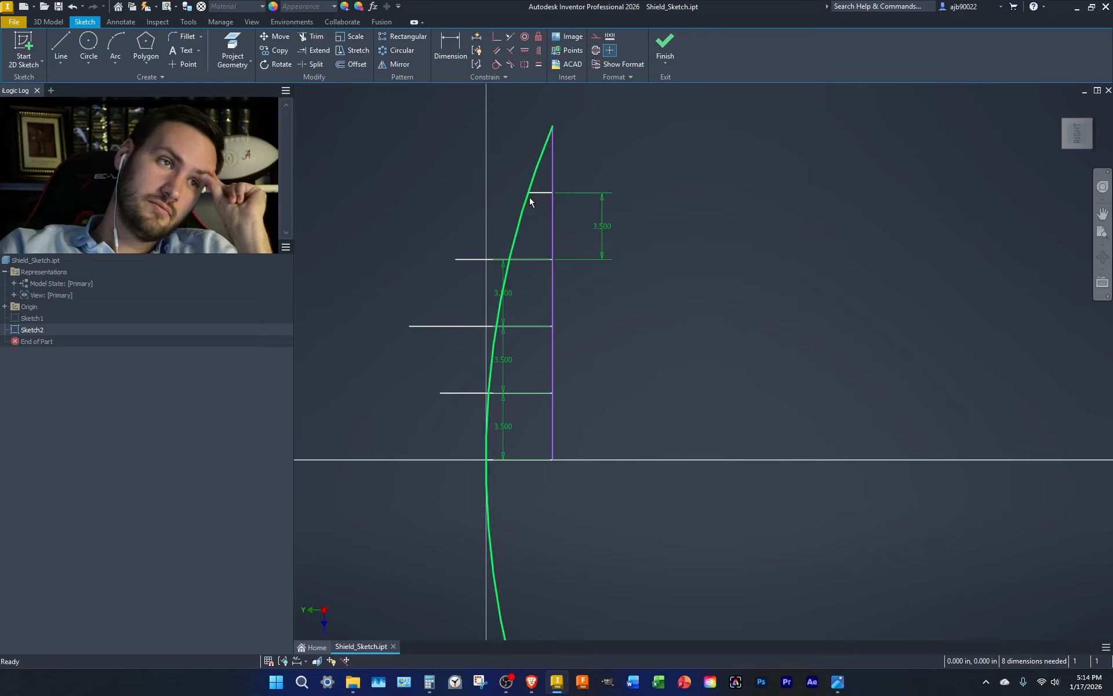
scroll(544, 547, "up", 2)
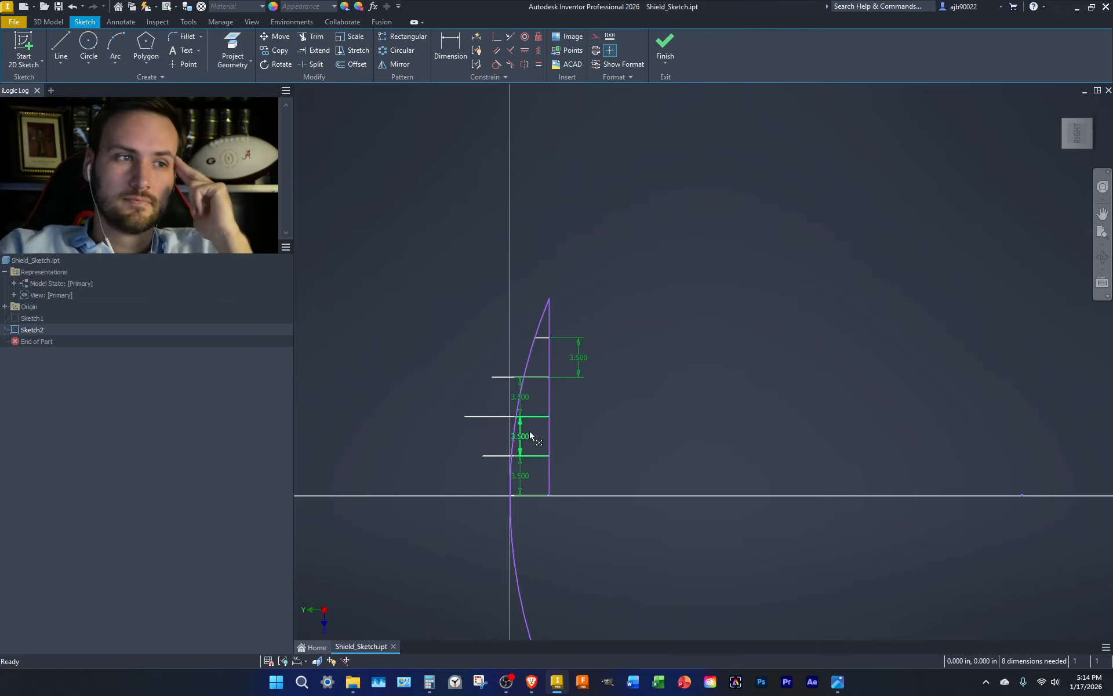
key("Delete")
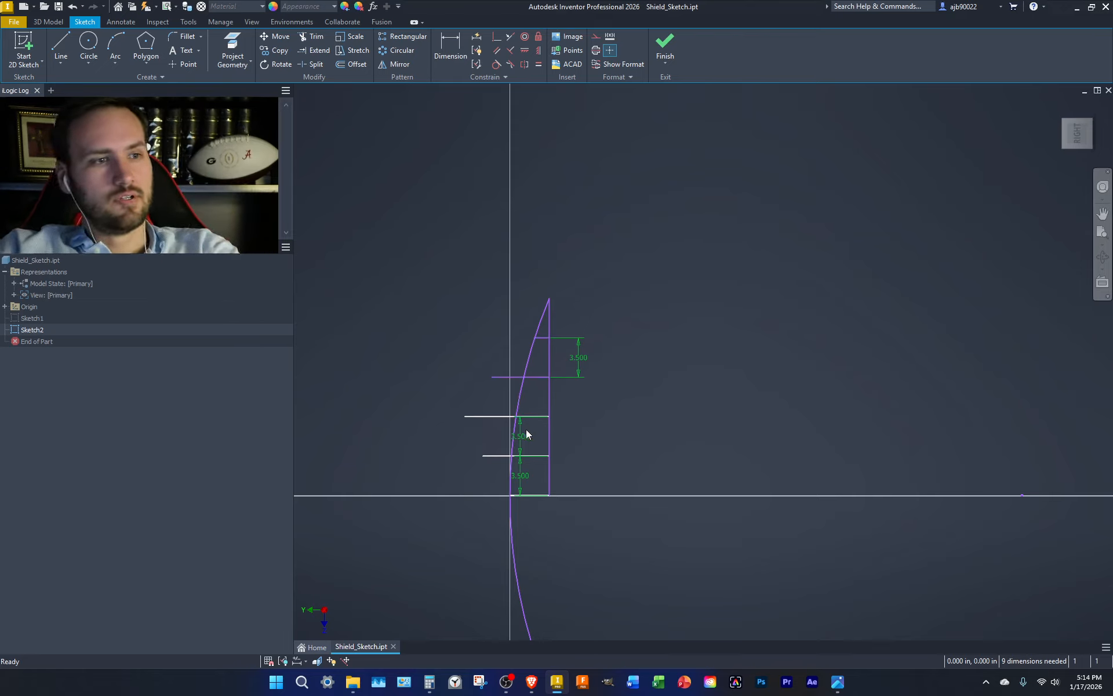
left_click(525, 436)
key("Delete")
left_click(527, 478)
key("Delete")
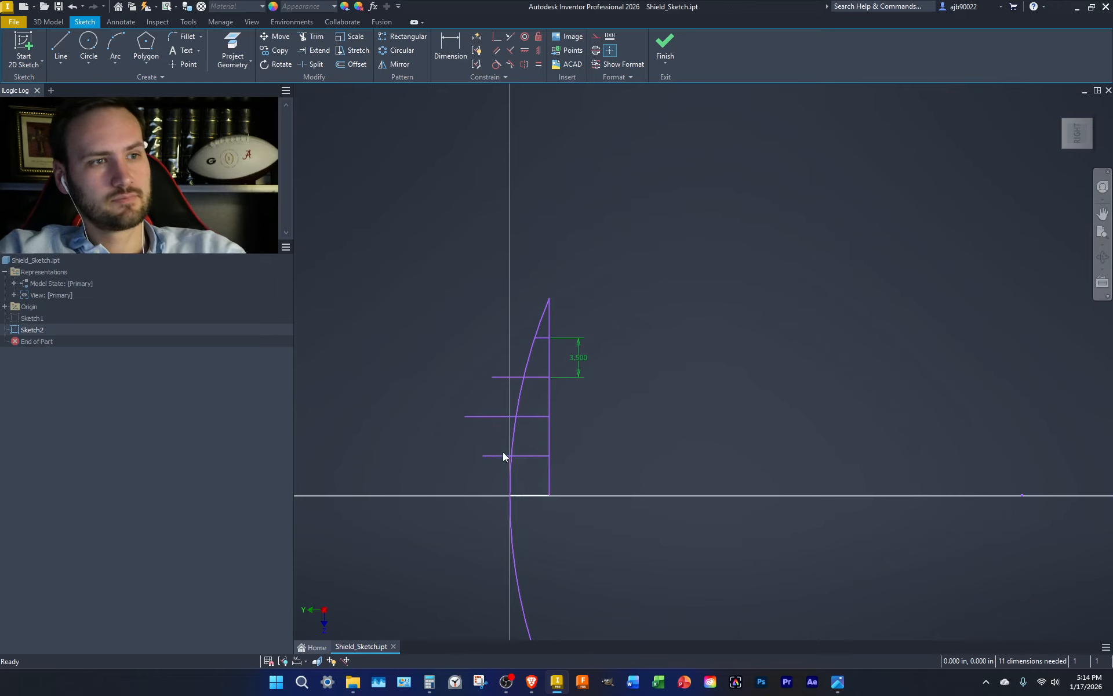
scroll(590, 394, "up", 4)
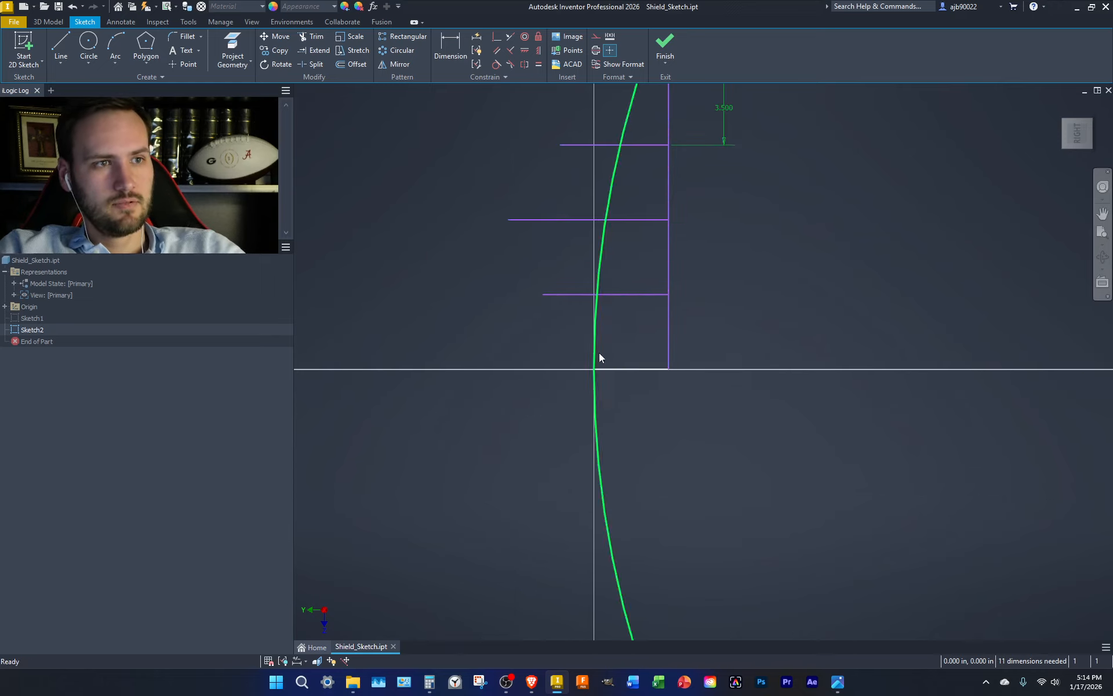
scroll(606, 406, "down", 3)
left_click(676, 267)
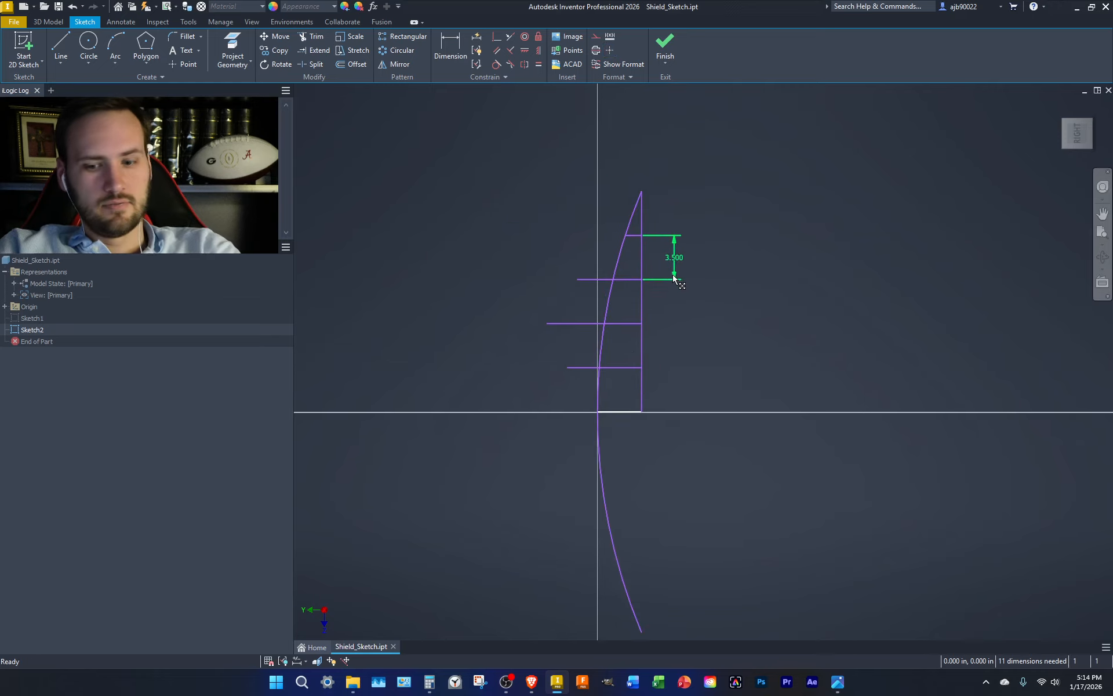
key("Delete")
scroll(621, 186, "up", 3)
scroll(681, 203, "up", 3)
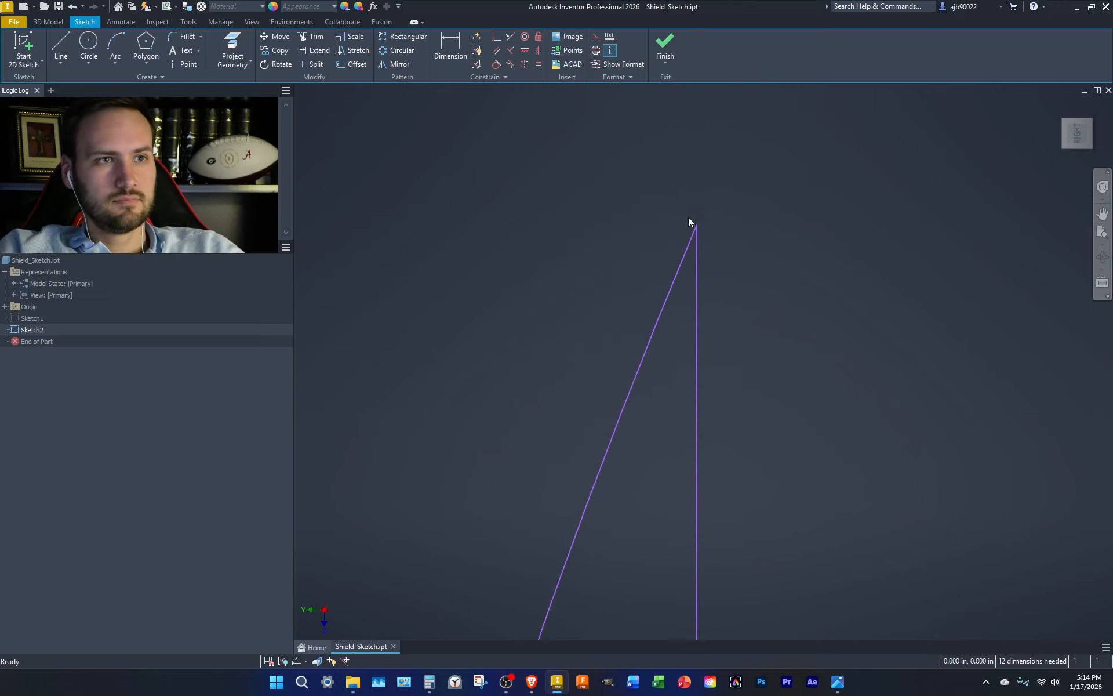
scroll(678, 250, "down", 2)
key("c")
key("Escape")
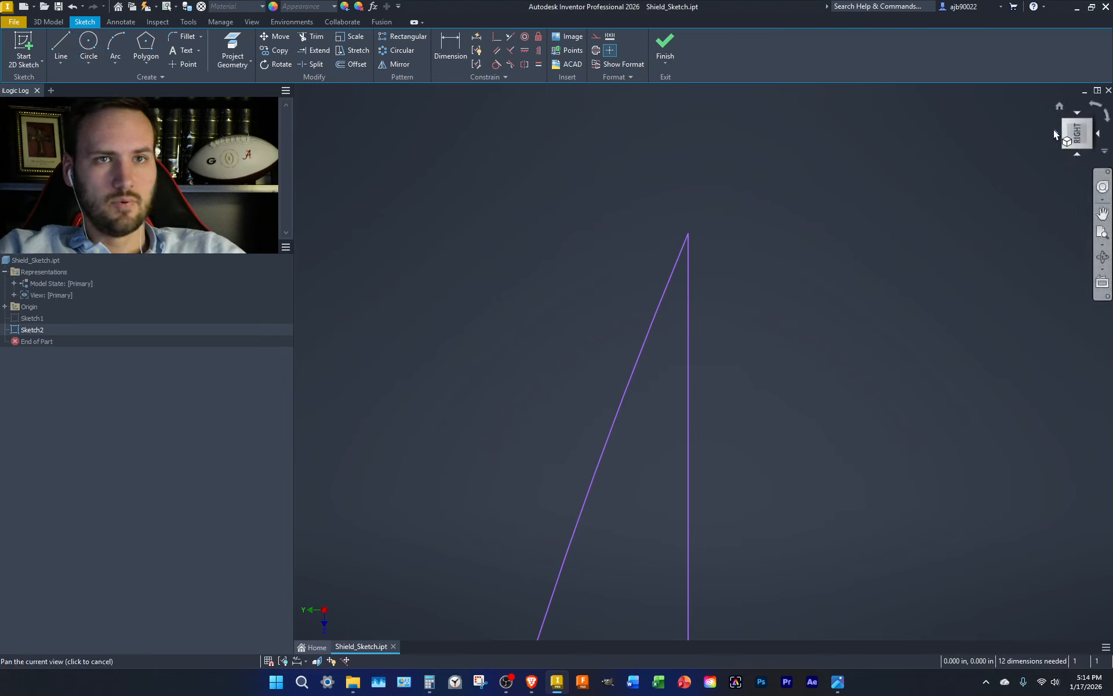
left_click(1066, 124)
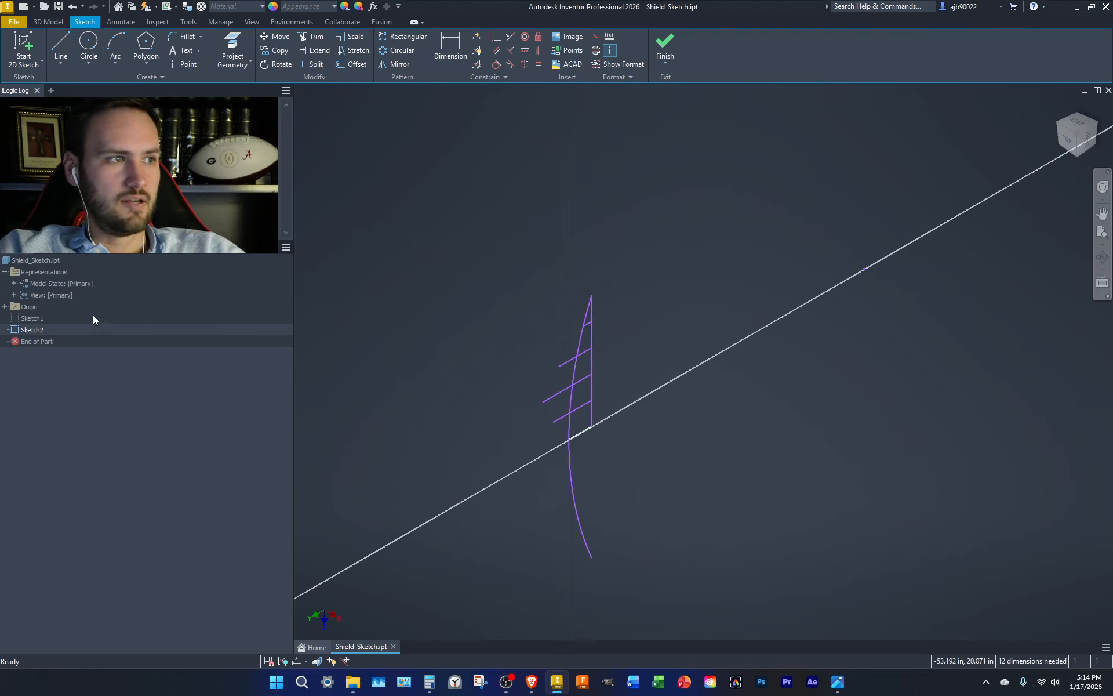
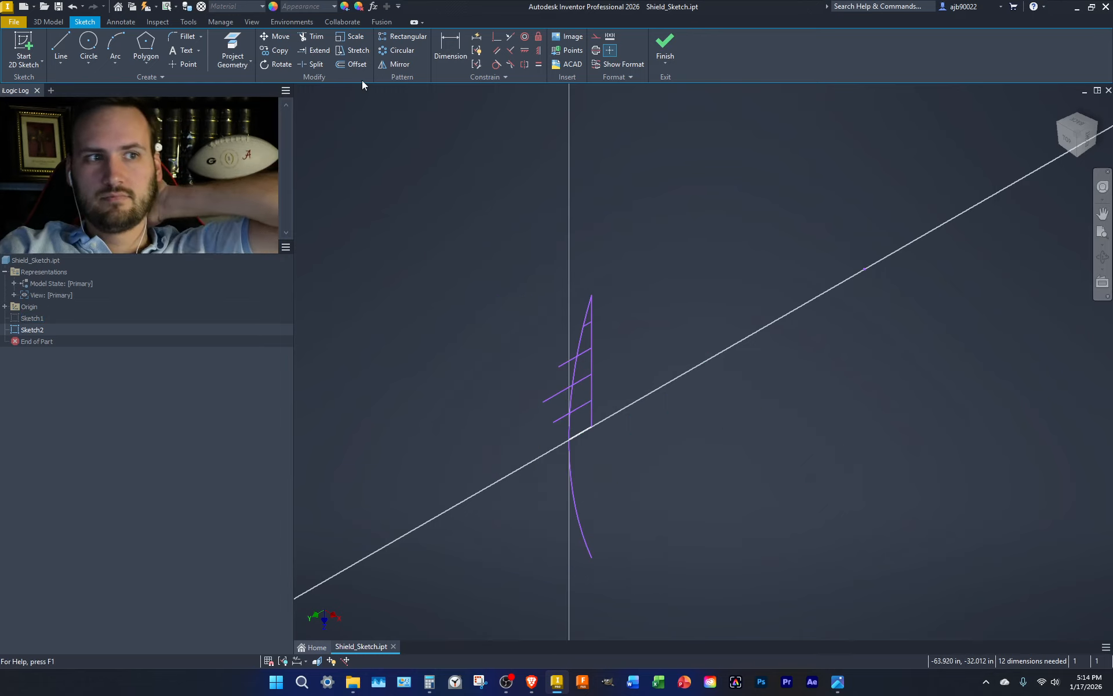
left_click(1088, 140)
scroll(532, 216, "down", 3)
scroll(534, 206, "down", 3)
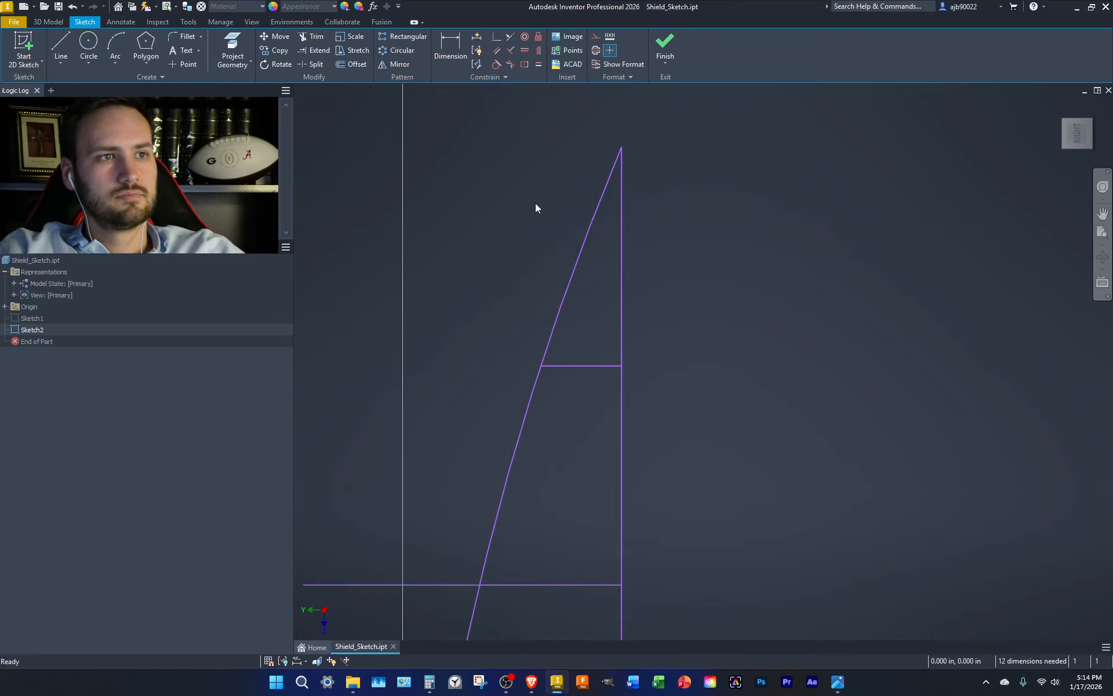
scroll(609, 155, "up", 2)
scroll(582, 185, "down", 3)
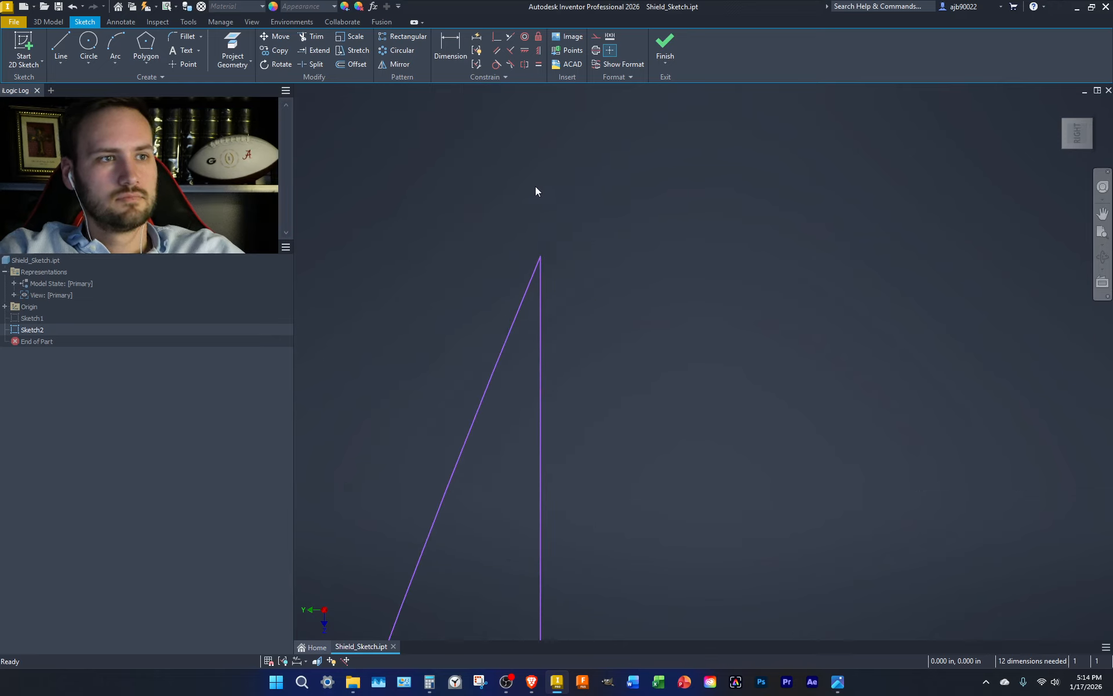
left_click(346, 65)
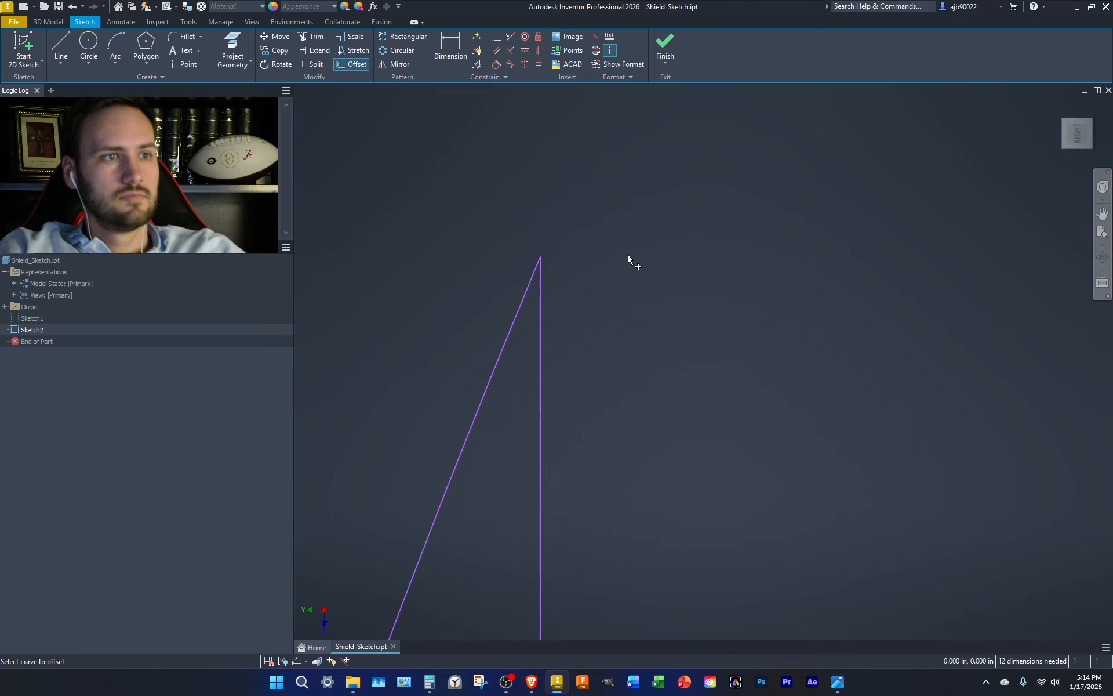
scroll(632, 259, "up", 3)
scroll(656, 348, "up", 2)
scroll(655, 347, "up", 2)
middle_click_drag(655, 347, 632, 216)
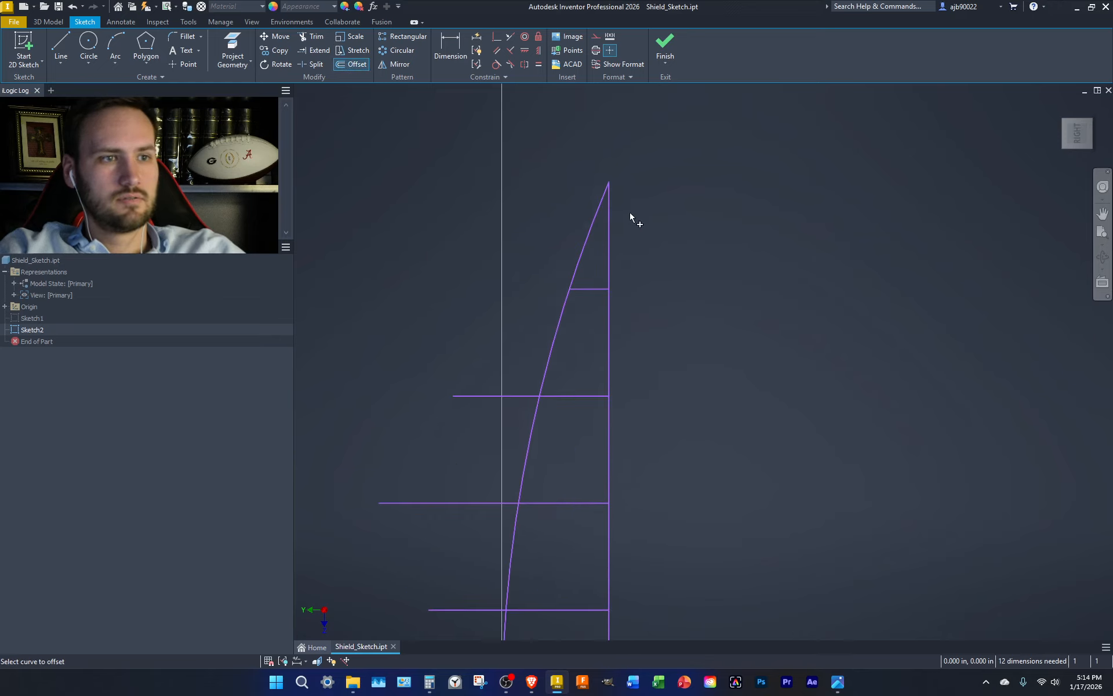
key("Escape")
- Delete the topmost vertical segment between the arc's upper endpoint and the highest horizontal line
left_click(609, 264)
key("Delete")
scroll(614, 276, "up", 2)
middle_click_drag(613, 265, 599, 182)
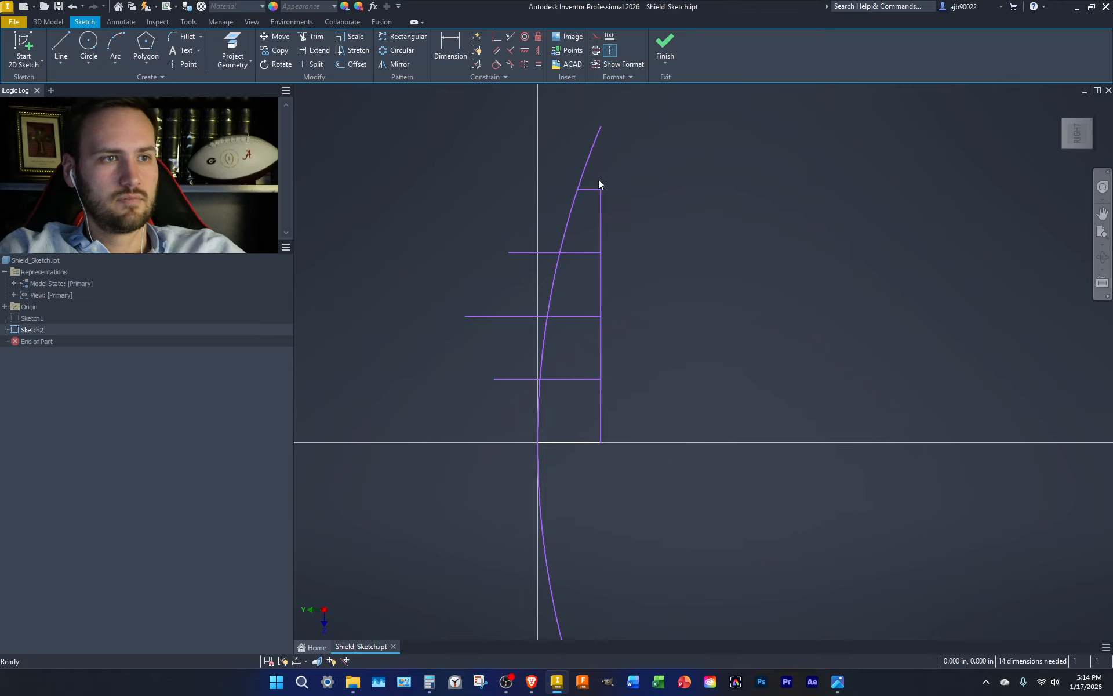
- Offset the shield's profile arc by 0.0781 in
scroll(599, 182, "up", 2)
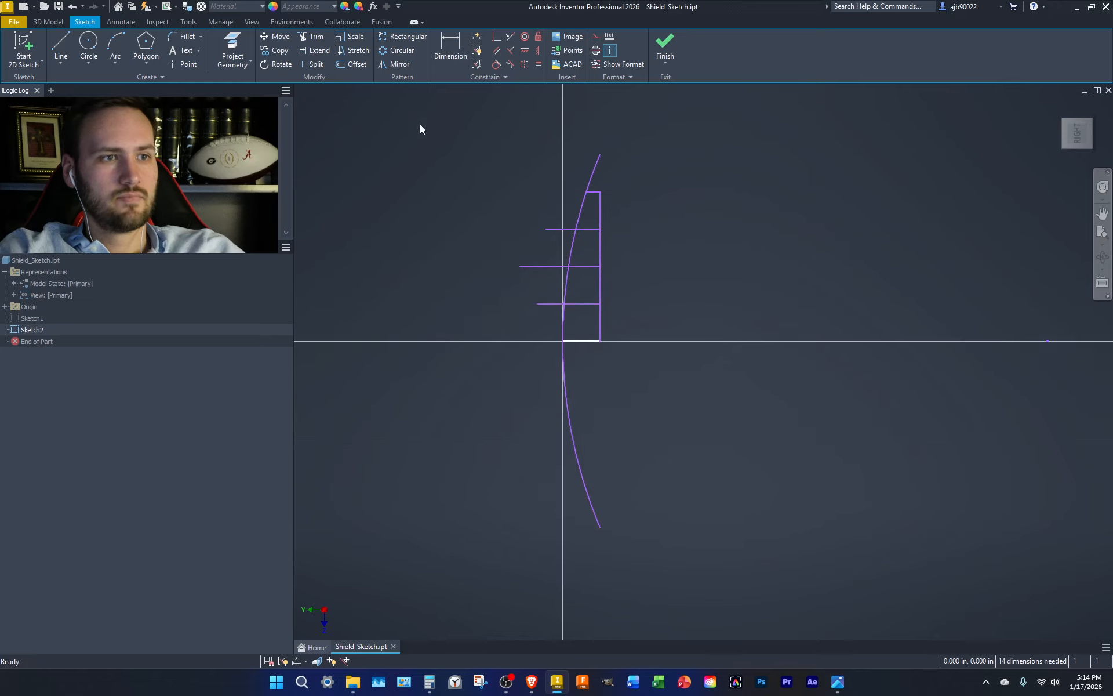
left_click(353, 64)
left_click(598, 172)
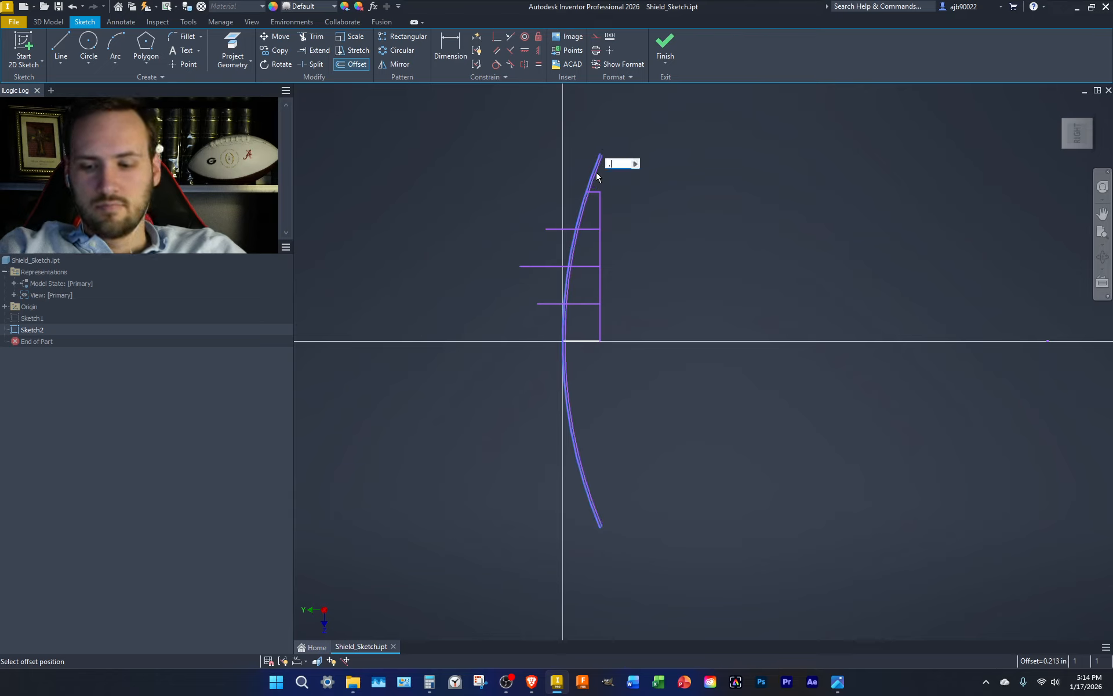
type(".0781")
key("Return")
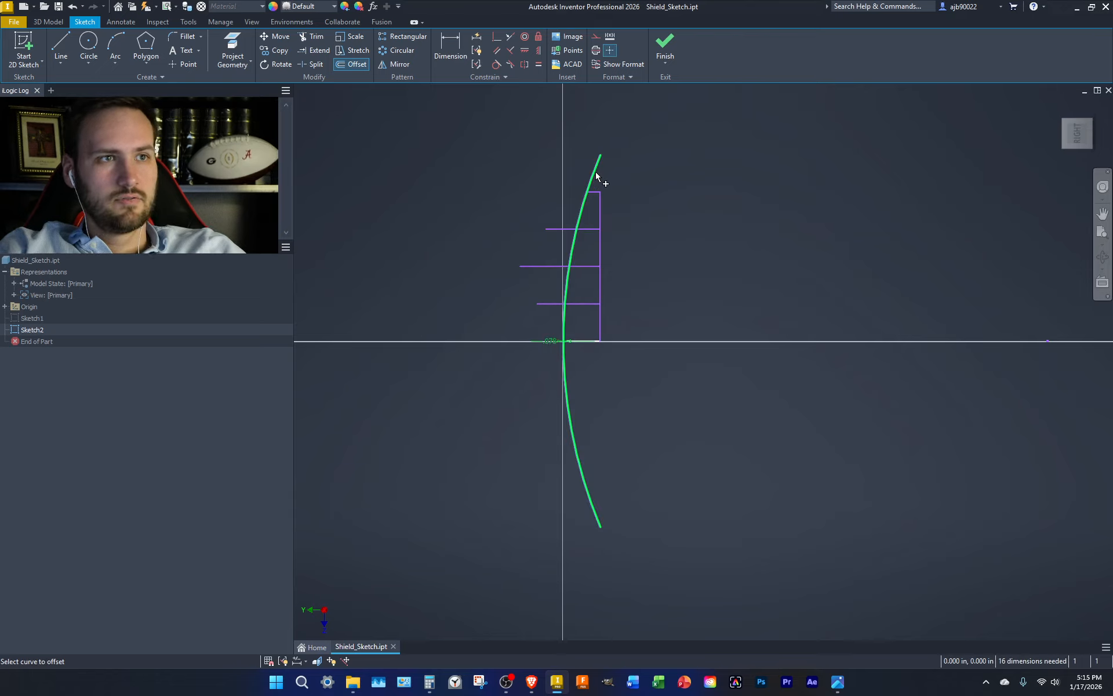
scroll(597, 174, "down", 5)
key("Escape")
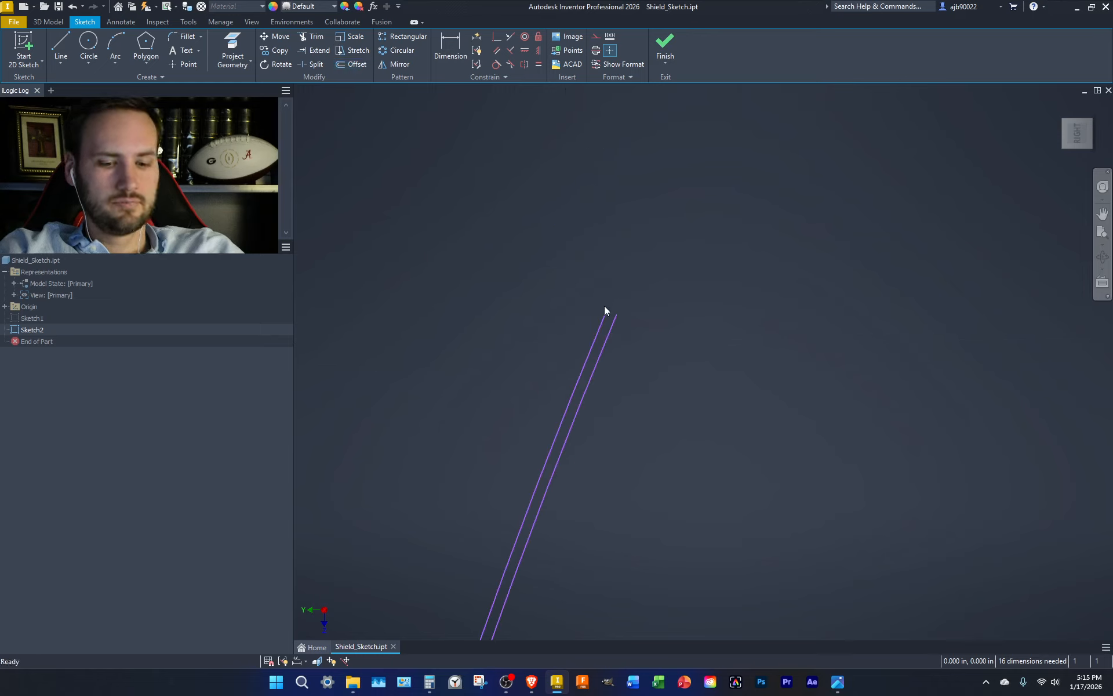
- Try to offset the innermost arc 0.078125 in toward the convex side
key("l")
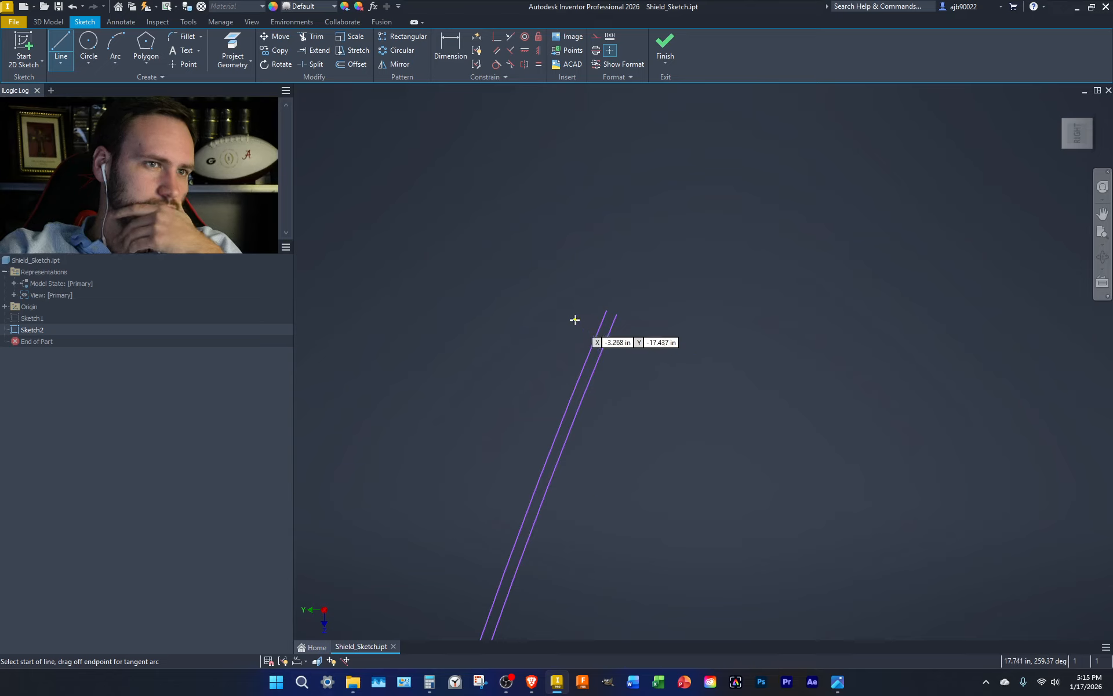
left_click(351, 63)
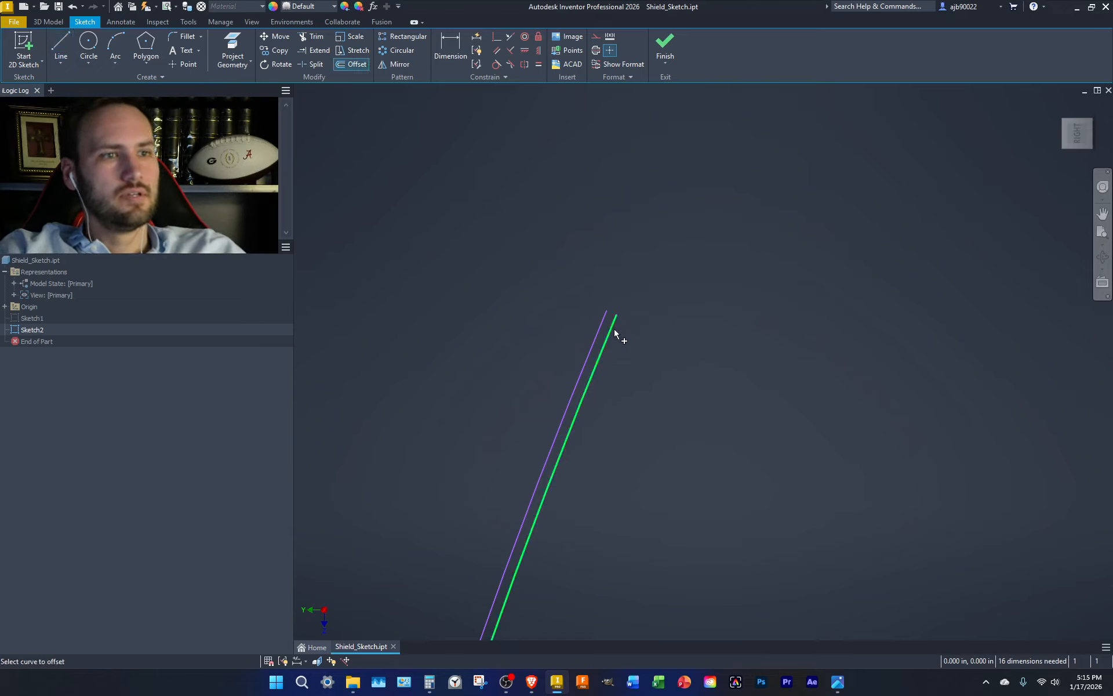
left_click(609, 335)
type(".078125")
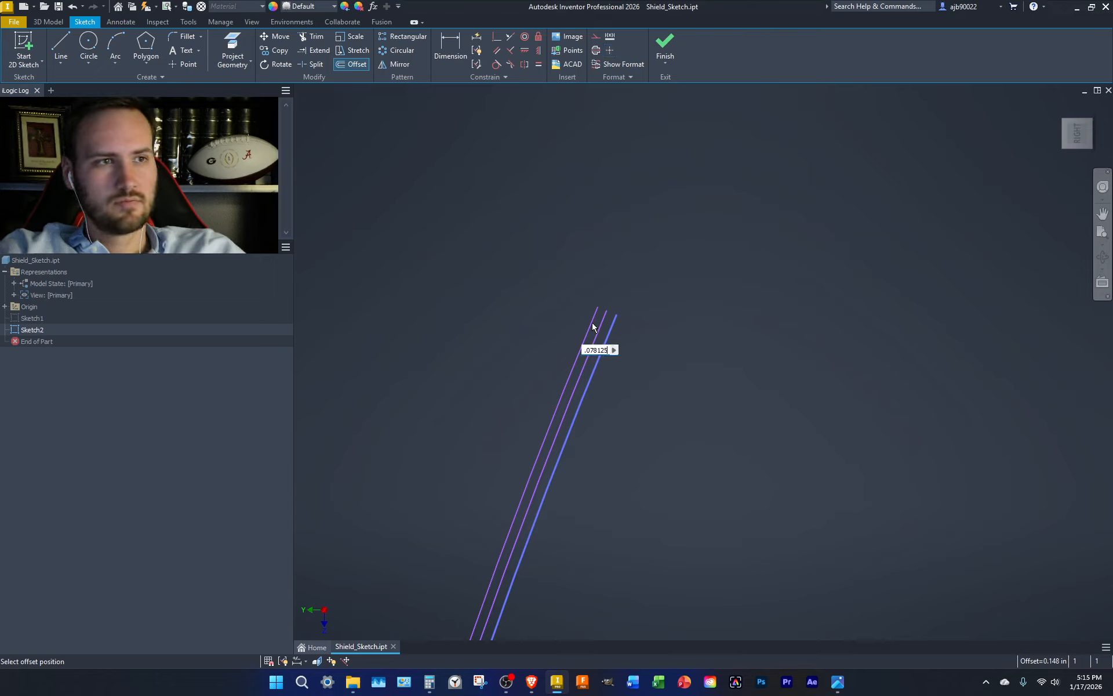
key("Return")
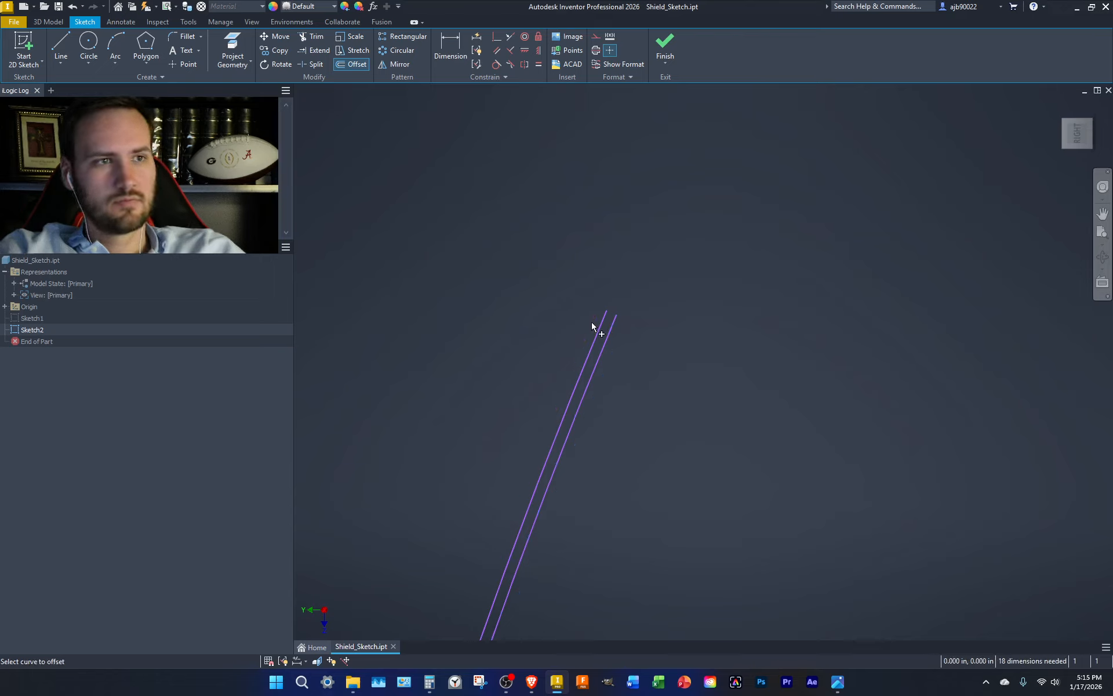
- Add two more parallel arcs on the convex side, each offset 0.078125 in from the previous outermost arc
left_click(351, 65)
left_click(594, 348)
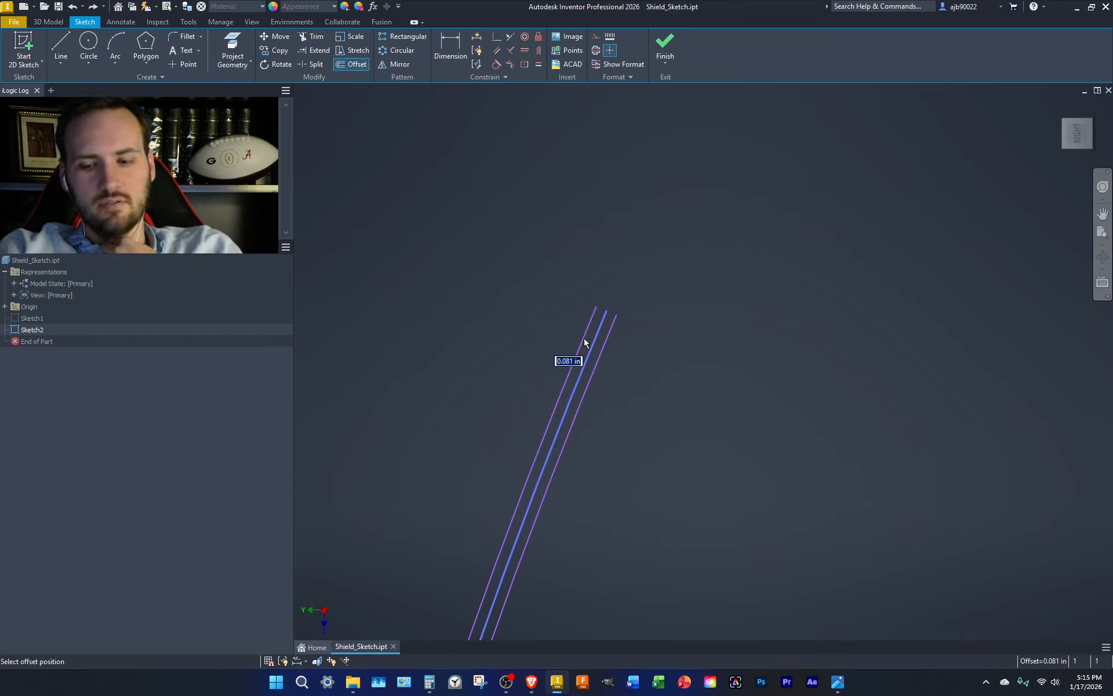
type(".")
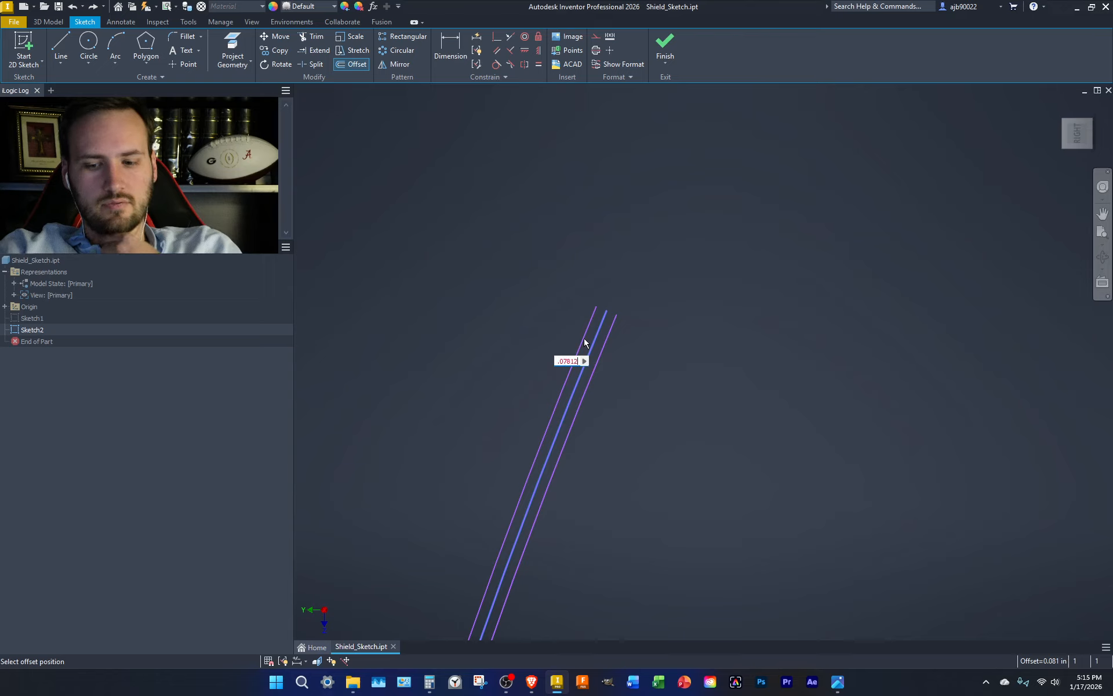
key("Return")
left_click(585, 341)
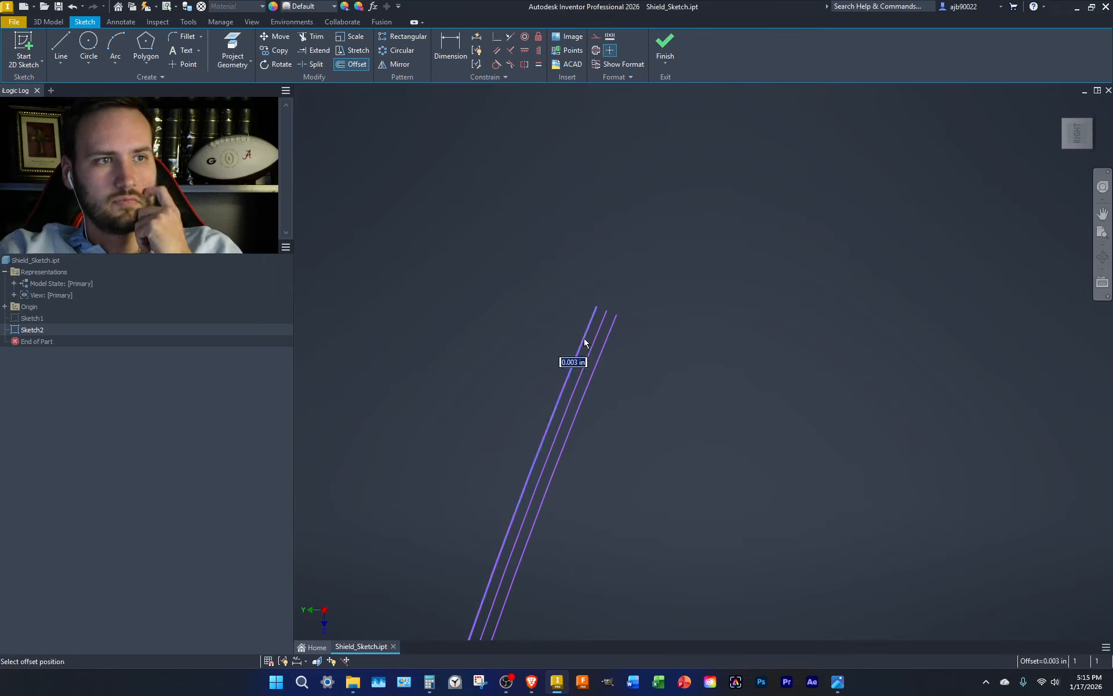
type(".078125")
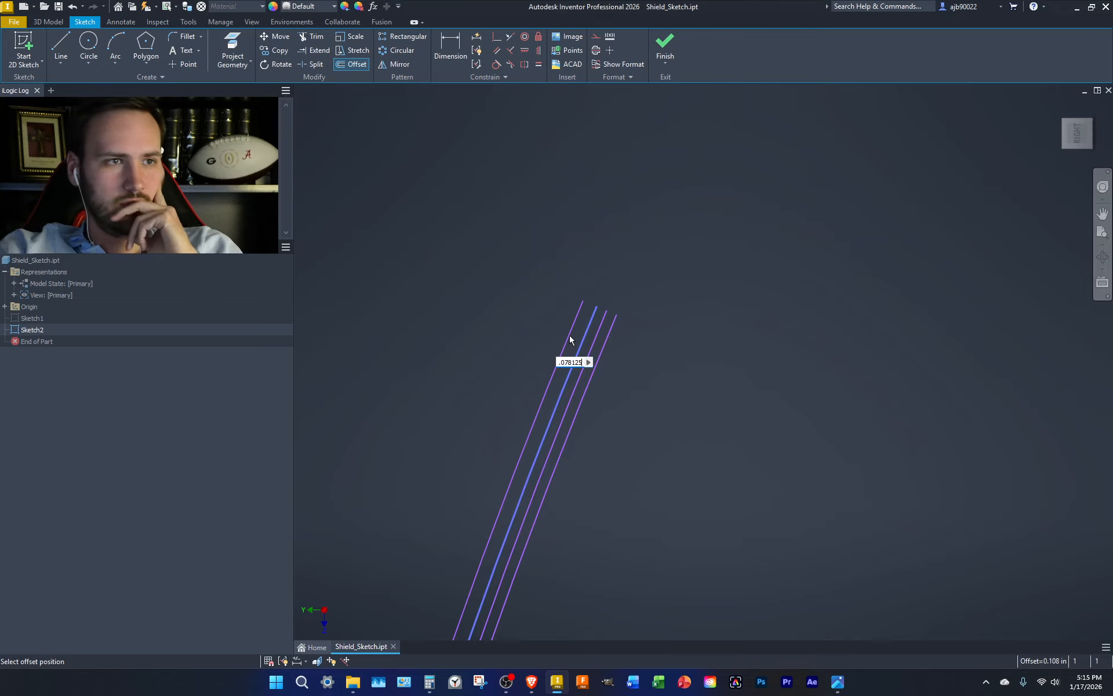
key("Return")
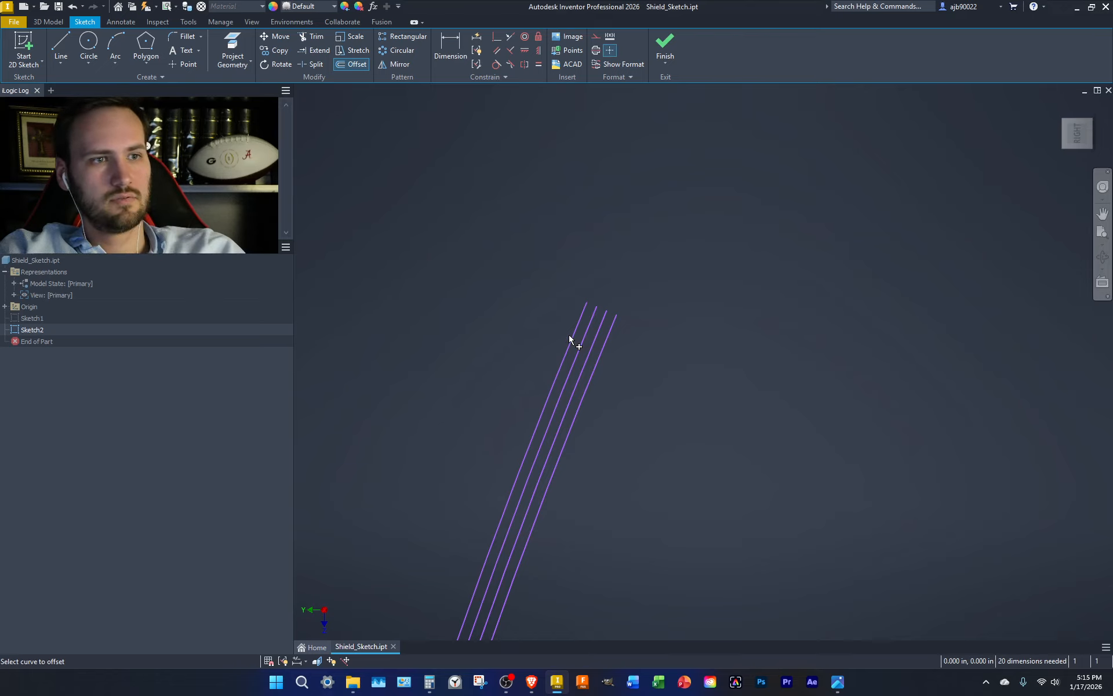
- Draw an end line joining the upper endpoints of the outermost and innermost arcs
key("l")
left_click(585, 303)
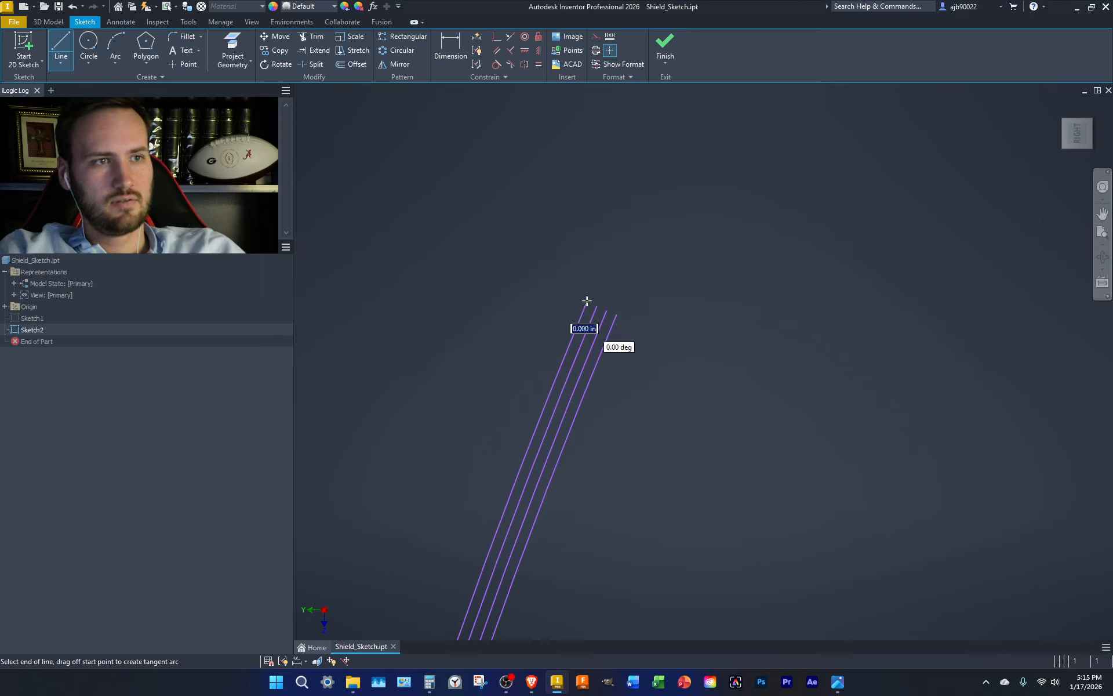
left_click(617, 315)
key("Escape")
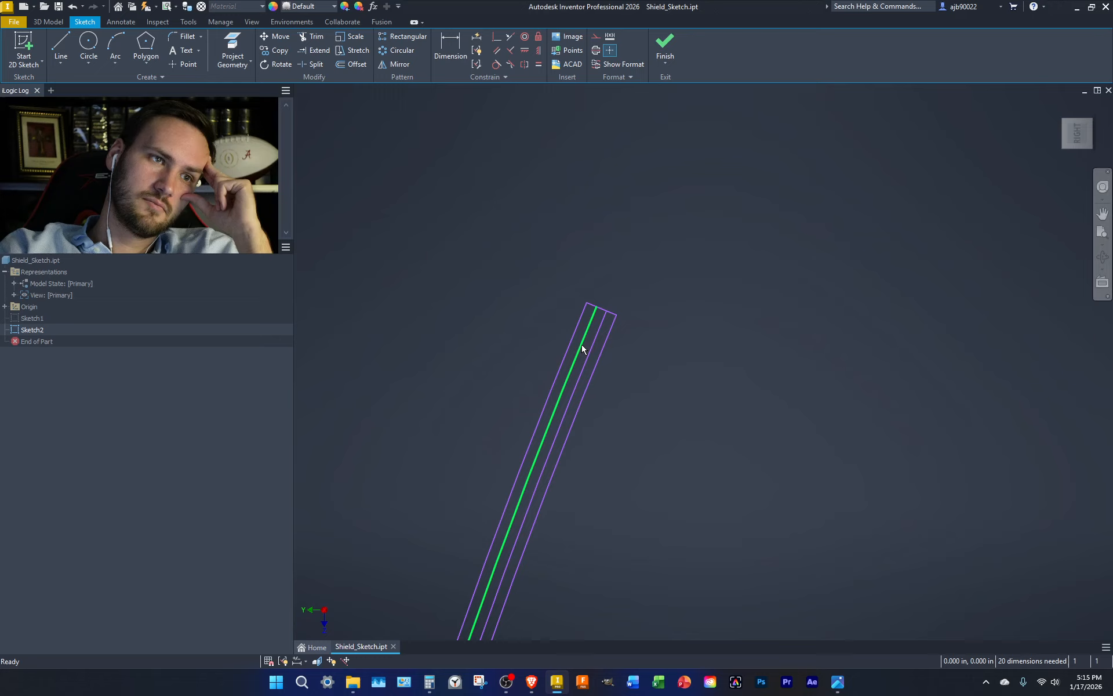
left_click(88, 44)
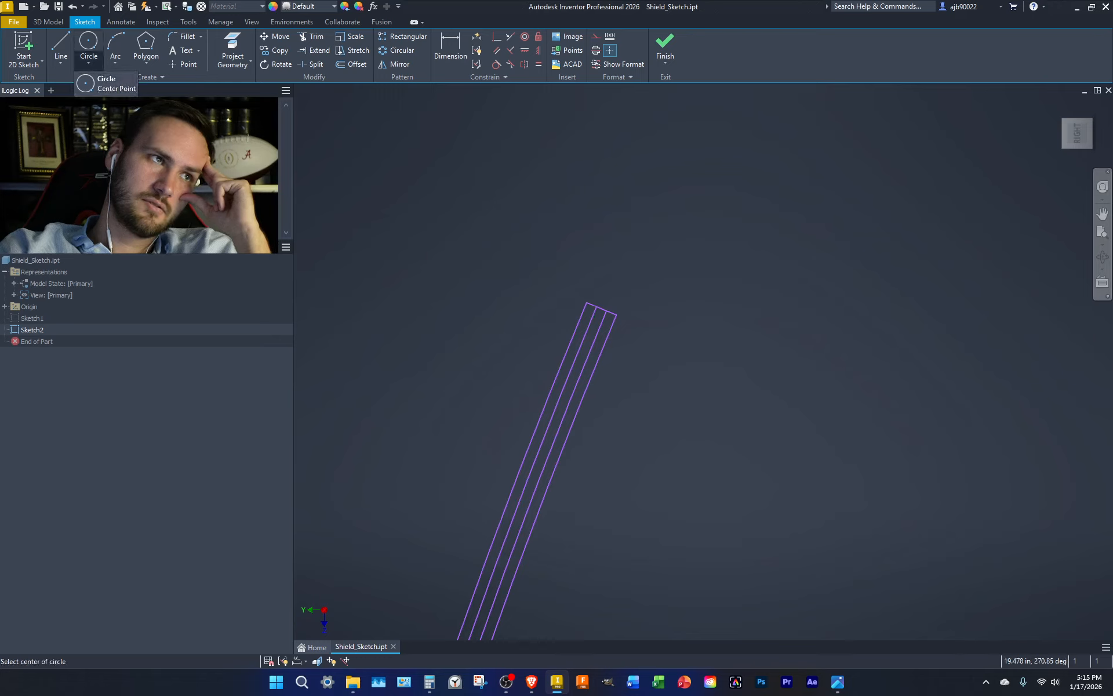
left_click(106, 108)
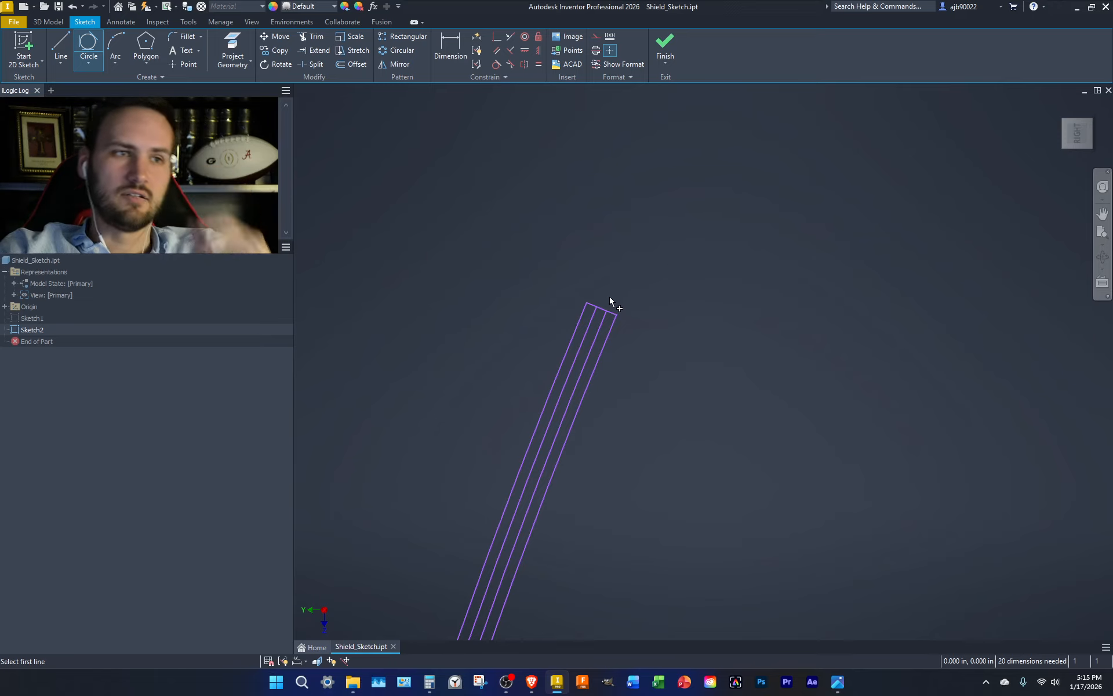
key("Escape")
- Trim the portion of the end line between the two outermost arcs
scroll(603, 318, "up", 5)
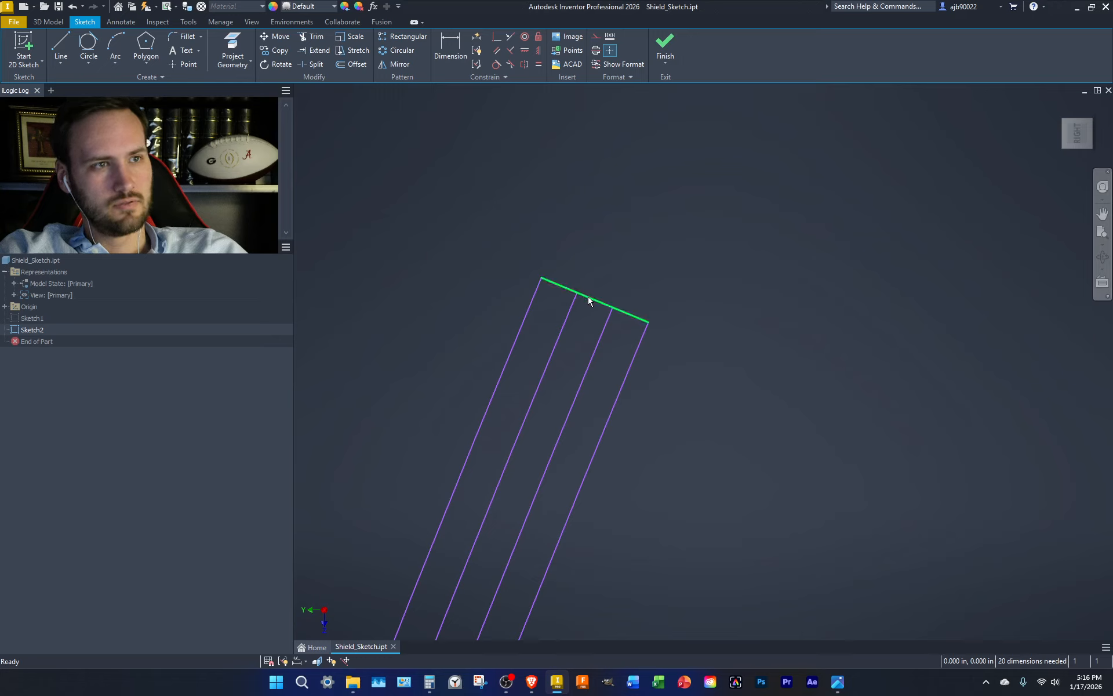
key("d")
key("x")
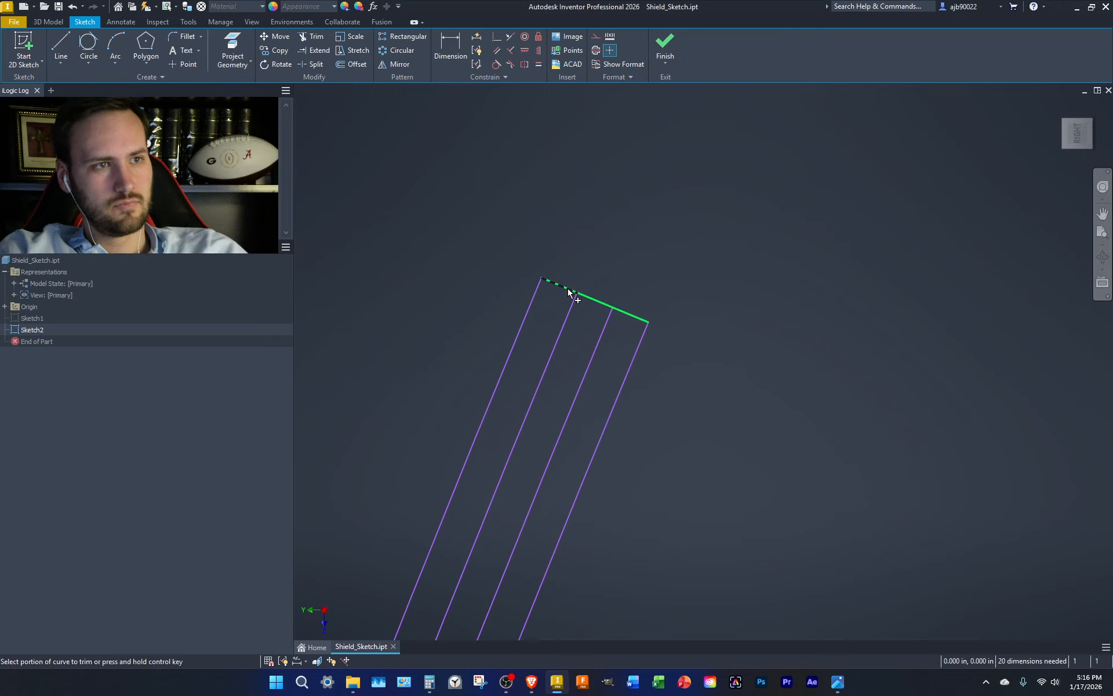
left_click(568, 290)
key("Escape")
- Dimension the horizontal span of the shortened end line
key("d")
left_click(600, 303)
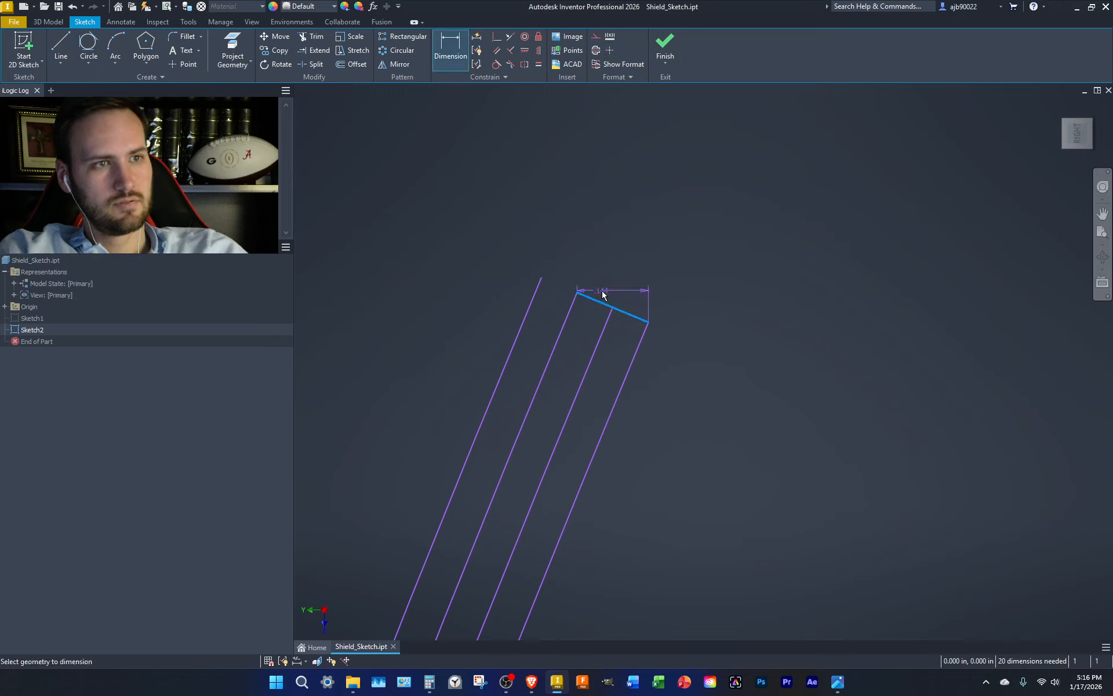
left_click(603, 293)
key("Return")
key("c")
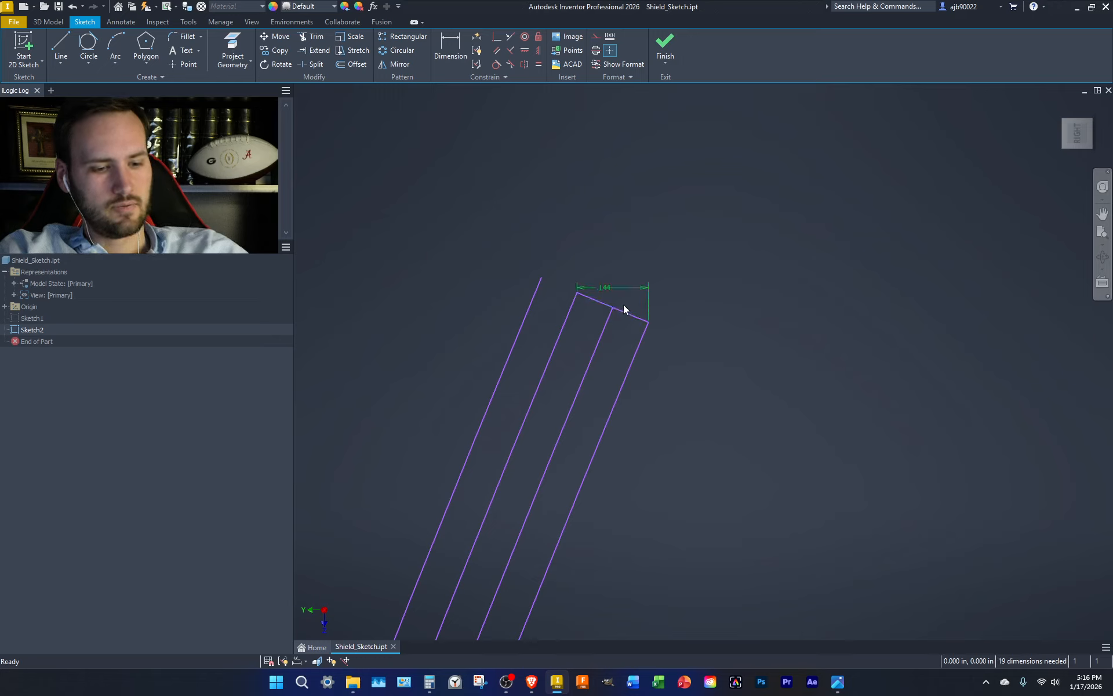
left_click(613, 307)
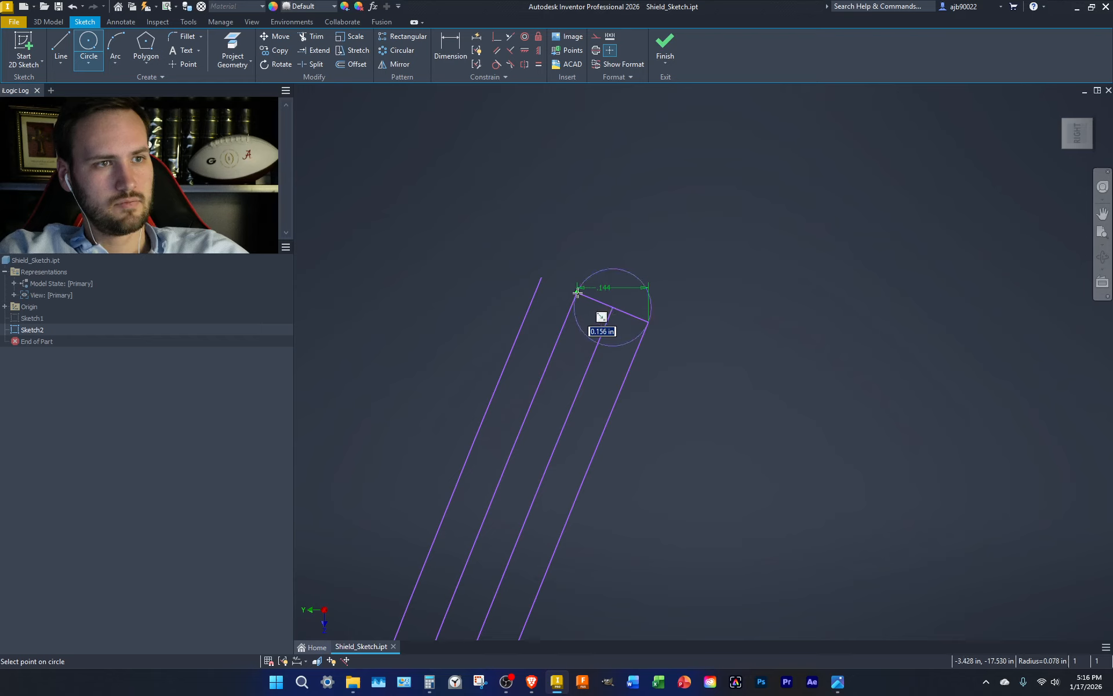
key("Escape")
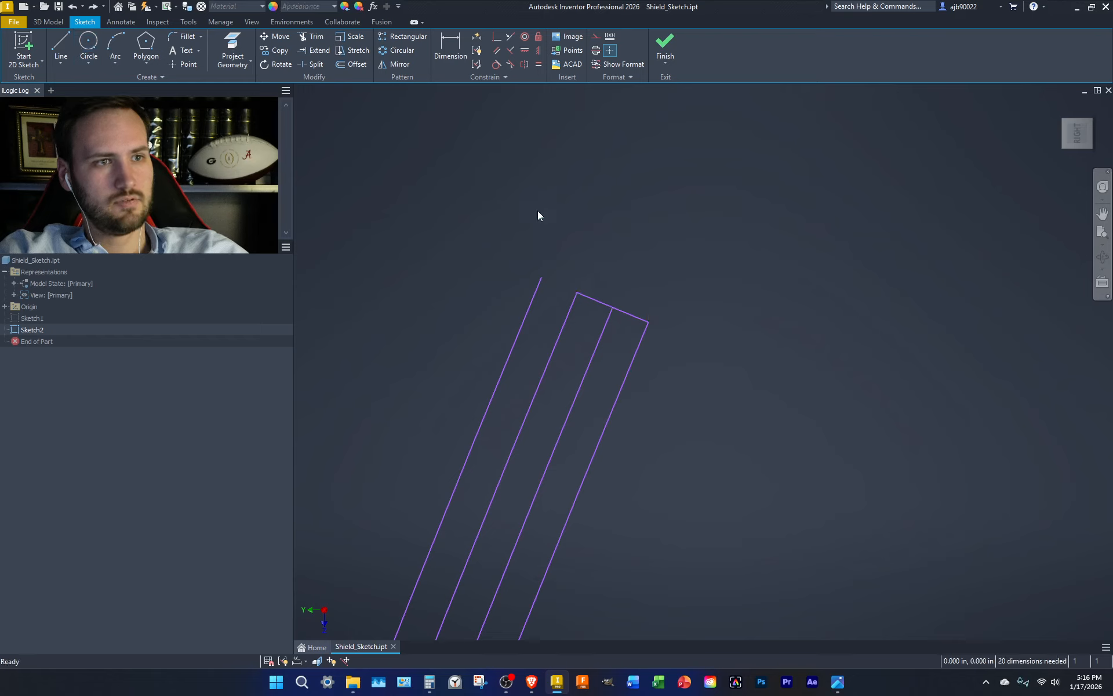
- Try a 0.15625 in fillet at the corner of the end line and the innermost arc, and undo it
left_click(184, 36)
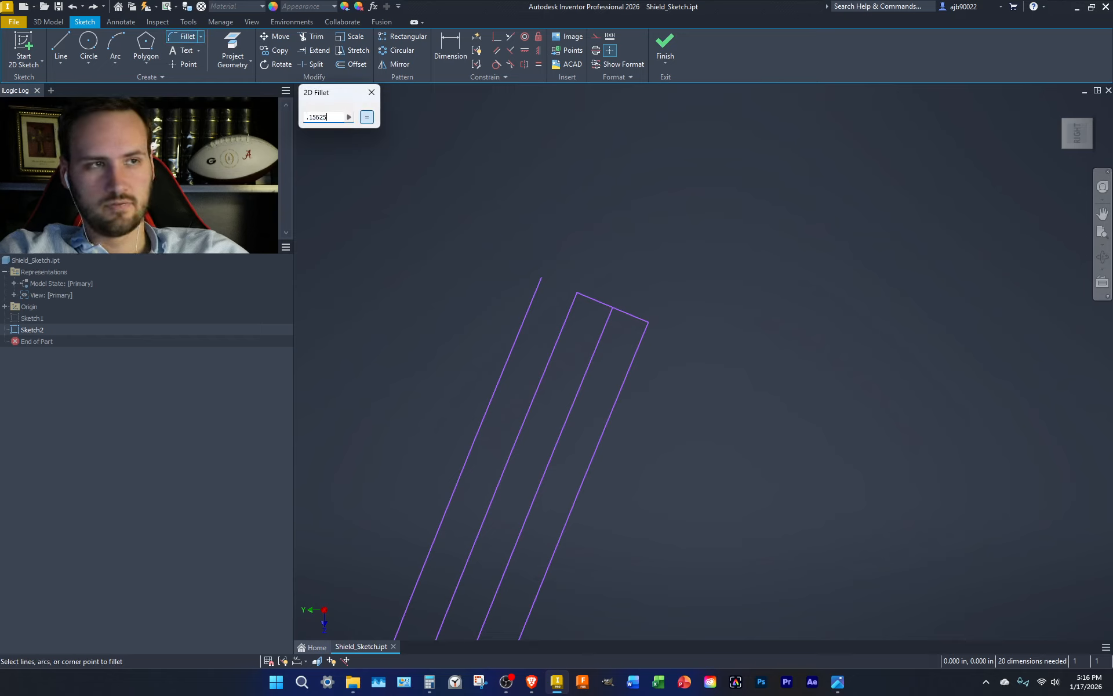
left_click(636, 321)
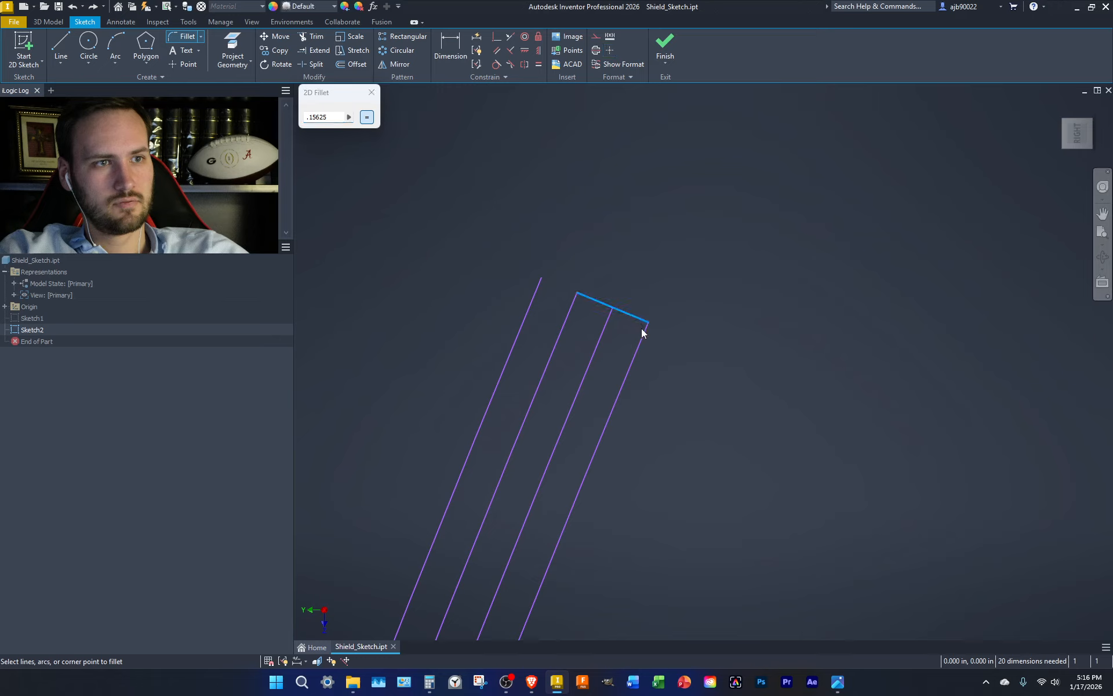
left_click(644, 332)
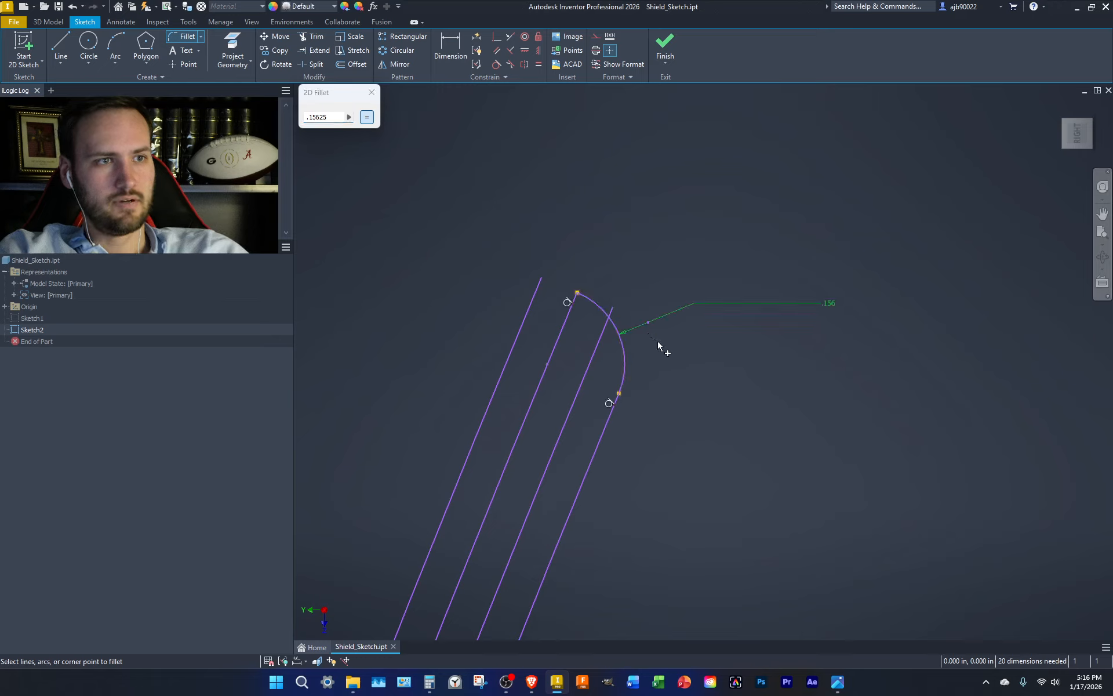
key("Escape")
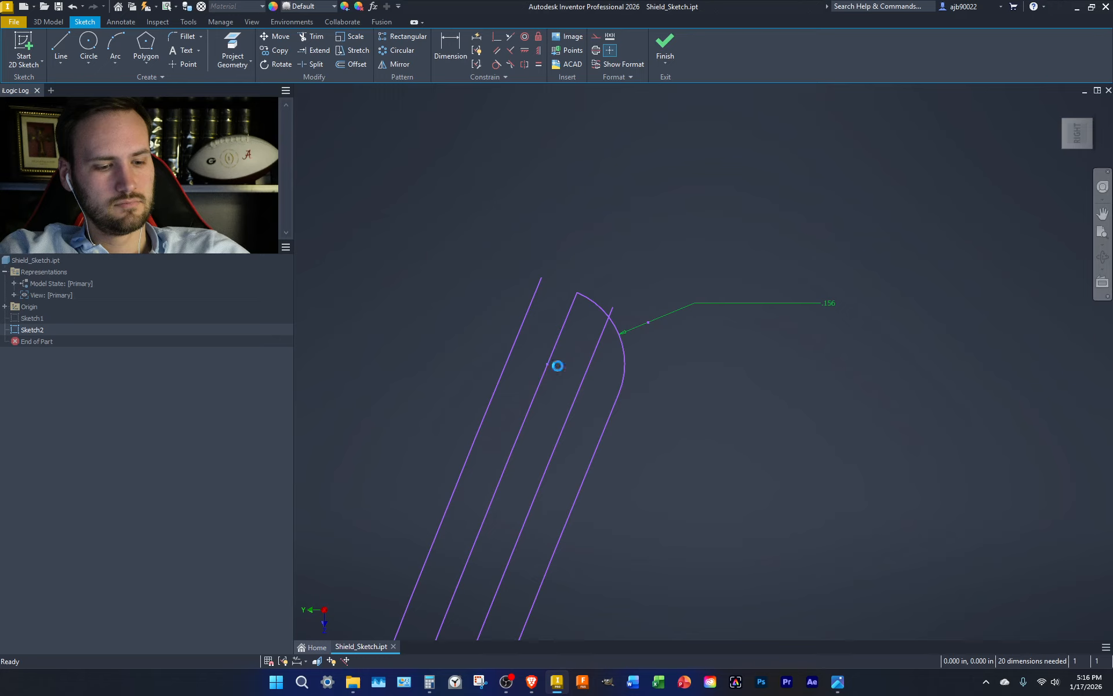
key("ctrl+z")
- Undo the trim of the end line between the two outermost arcs
left_click(355, 64)
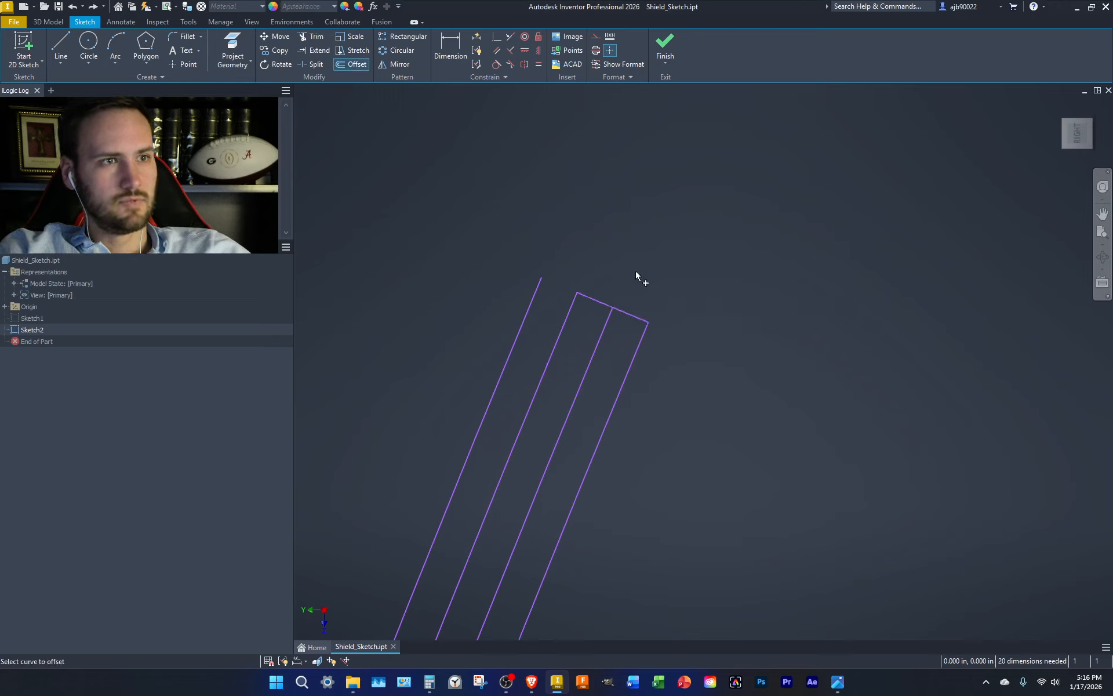
key("Escape")
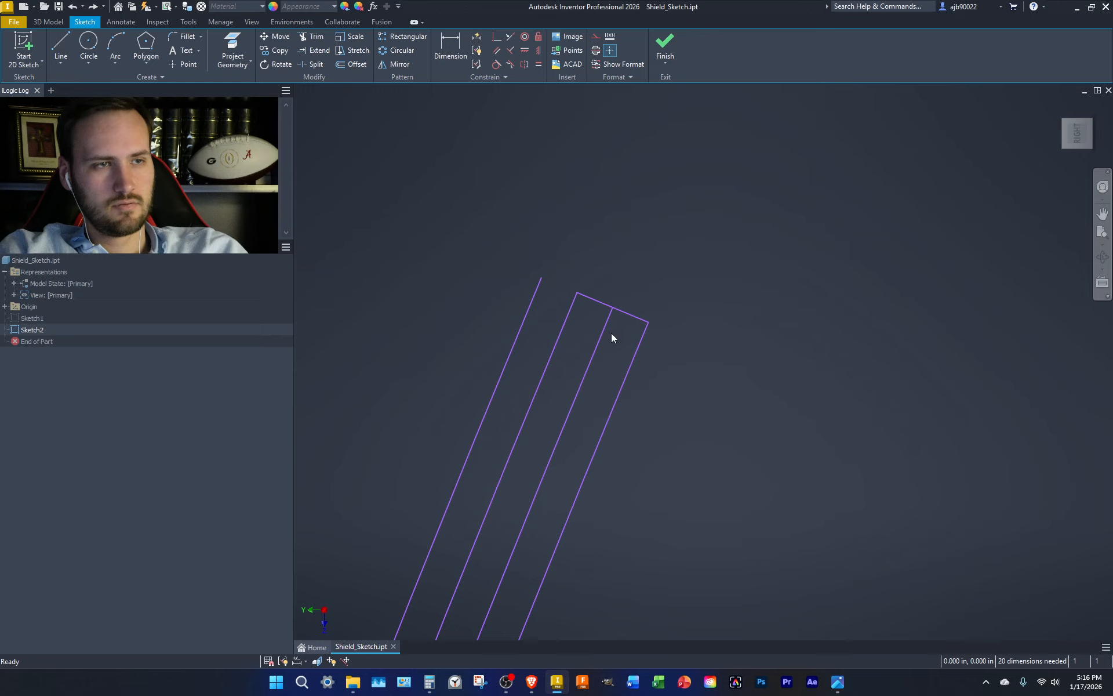
key("ctrl+z")
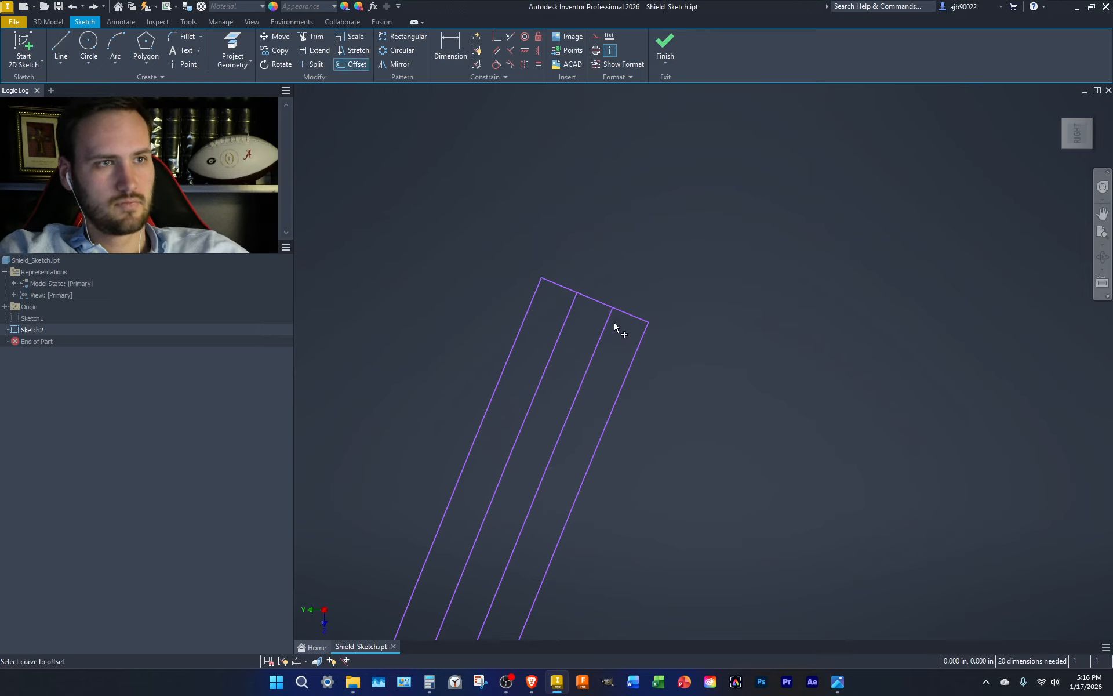
key("Escape")
- Draw a slanted line across the four arcs just below the end line, and trim off the arc ends above it
key("l")
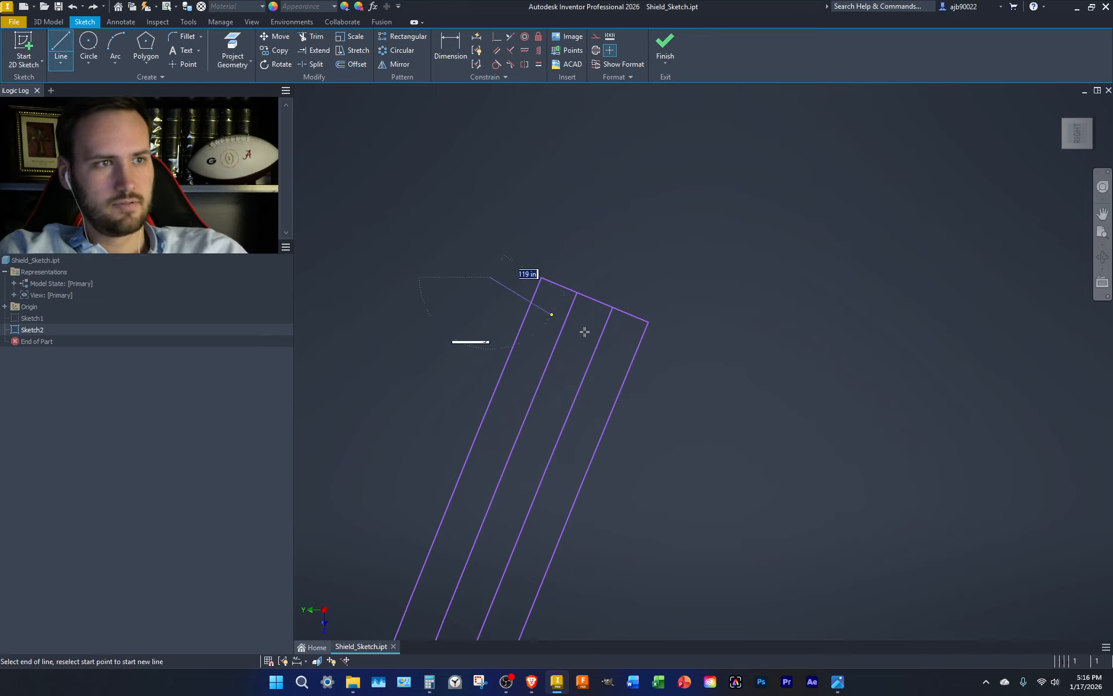
left_click(491, 278)
left_click(675, 381)
key("Escape")
key("x")
left_click_drag(534, 295, 642, 342)
left_click(353, 50)
key("Escape")
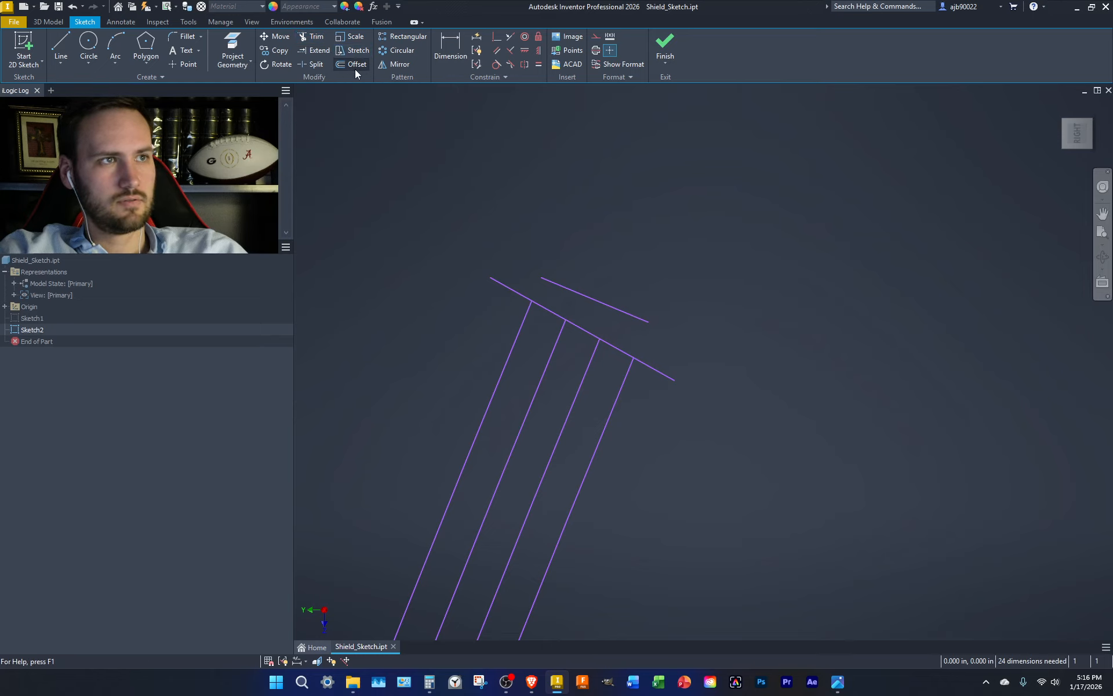
- Offset the detached end line 0.078125 in toward the trimmed arcs
left_click(355, 64)
left_click(629, 314)
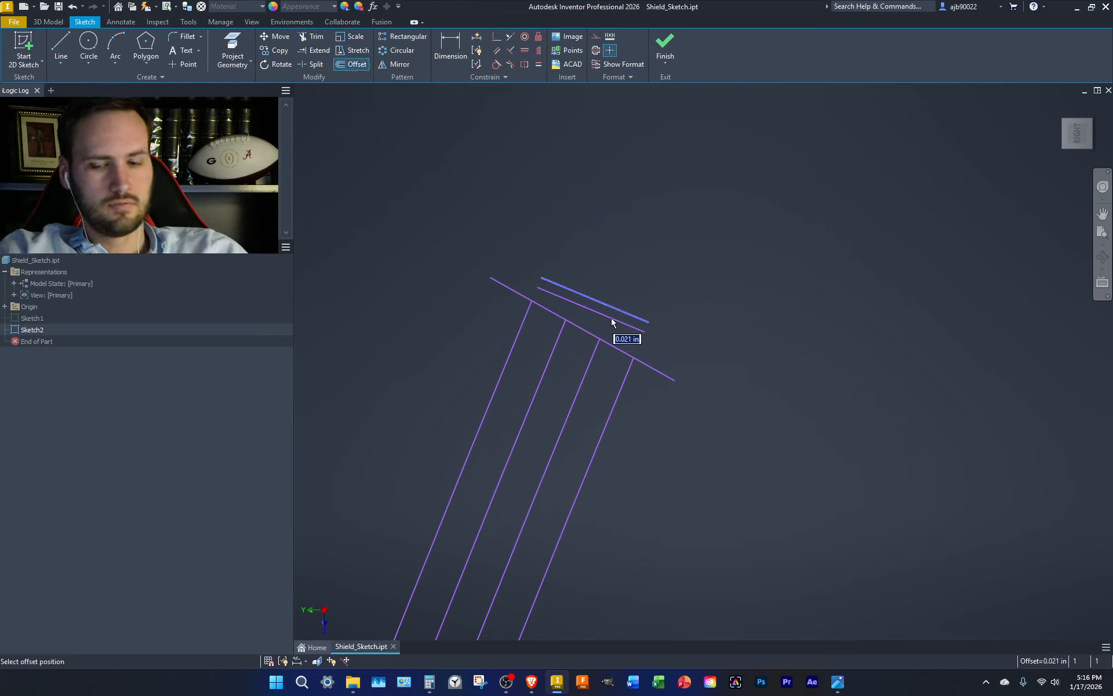
type(".078125")
key("Return")
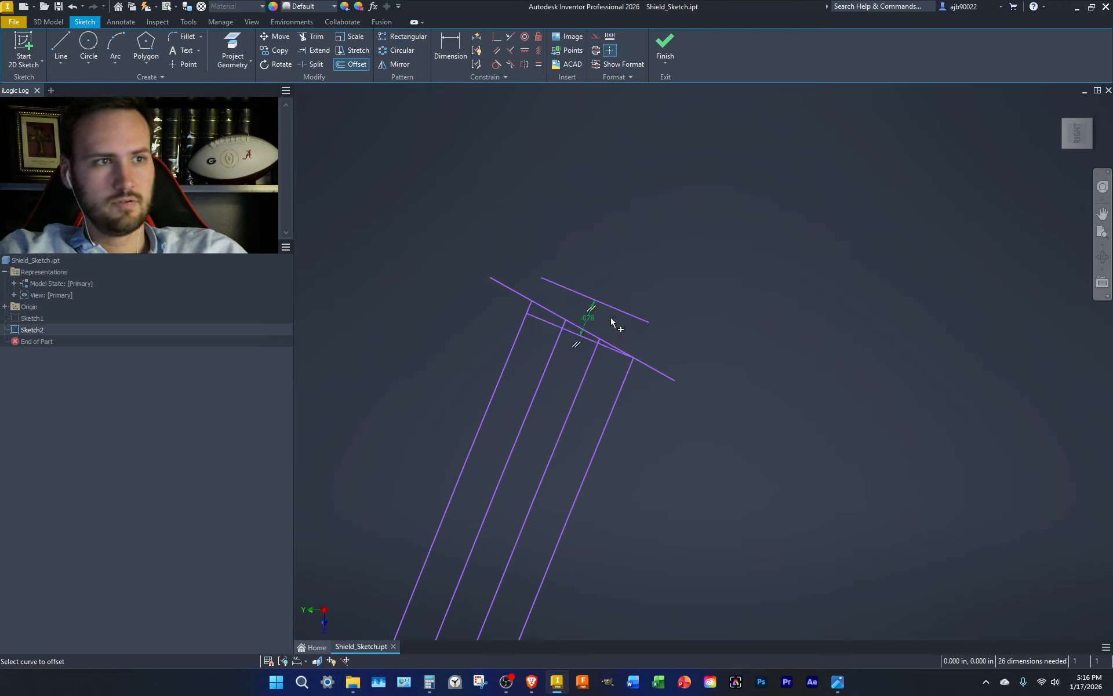
key("Escape")
left_click(348, 65)
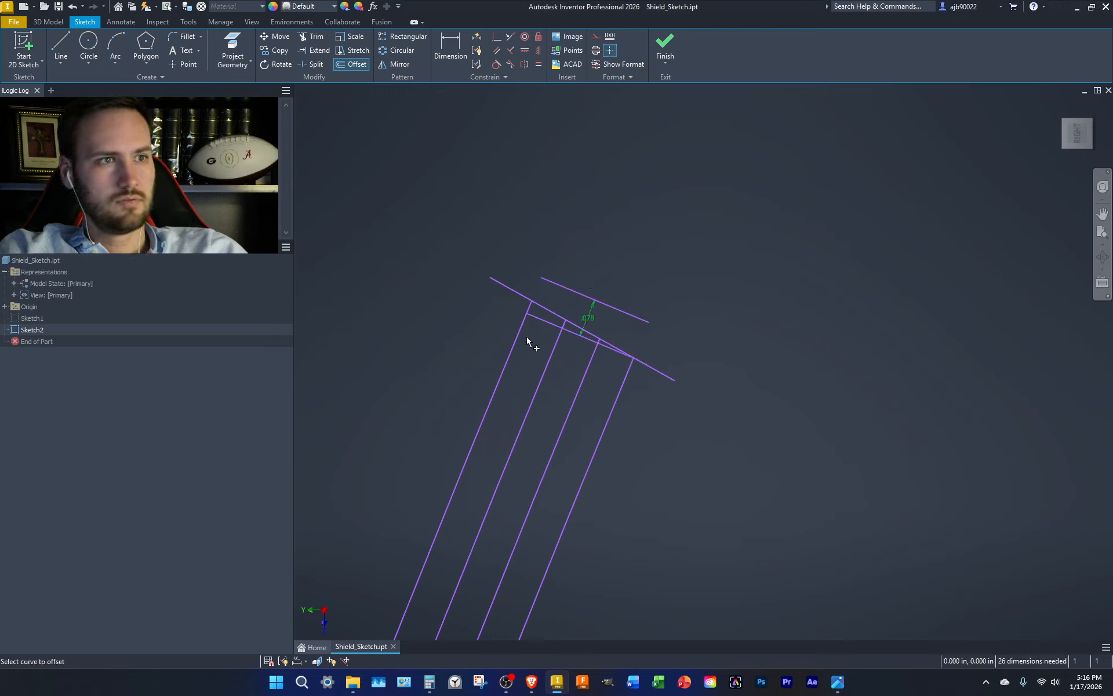
- Offset the line across the arcs by 0.078125 in down the profile, and offset the resulting line another 0.078125 in the same way
left_click(544, 329)
type(".0")
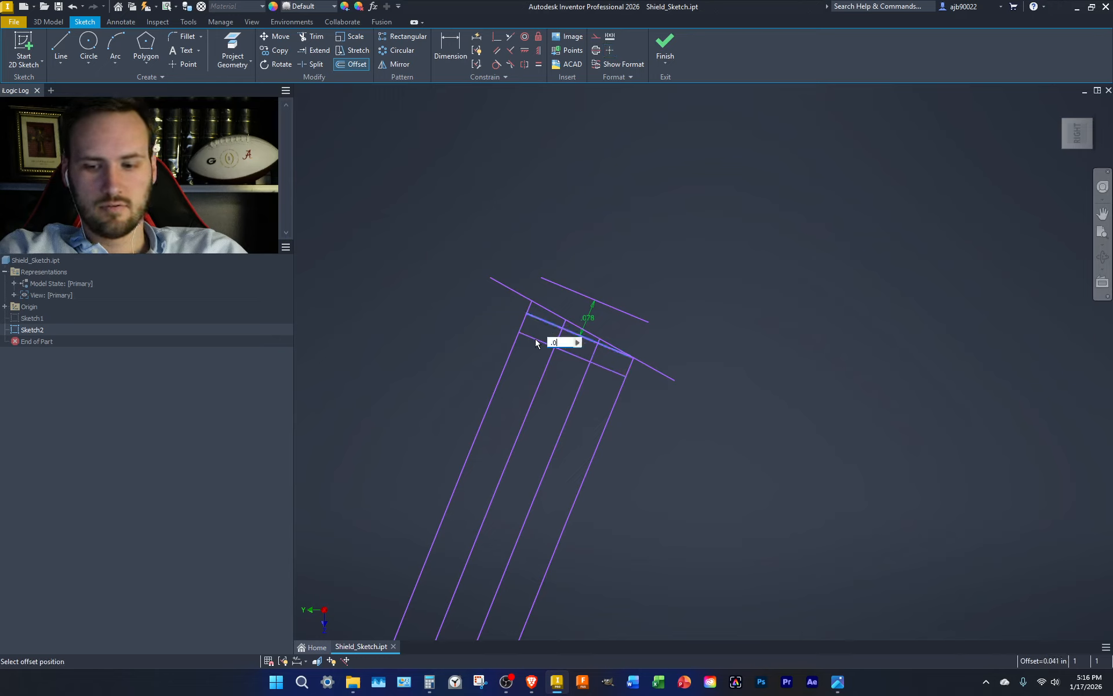
type("78125")
key("Return")
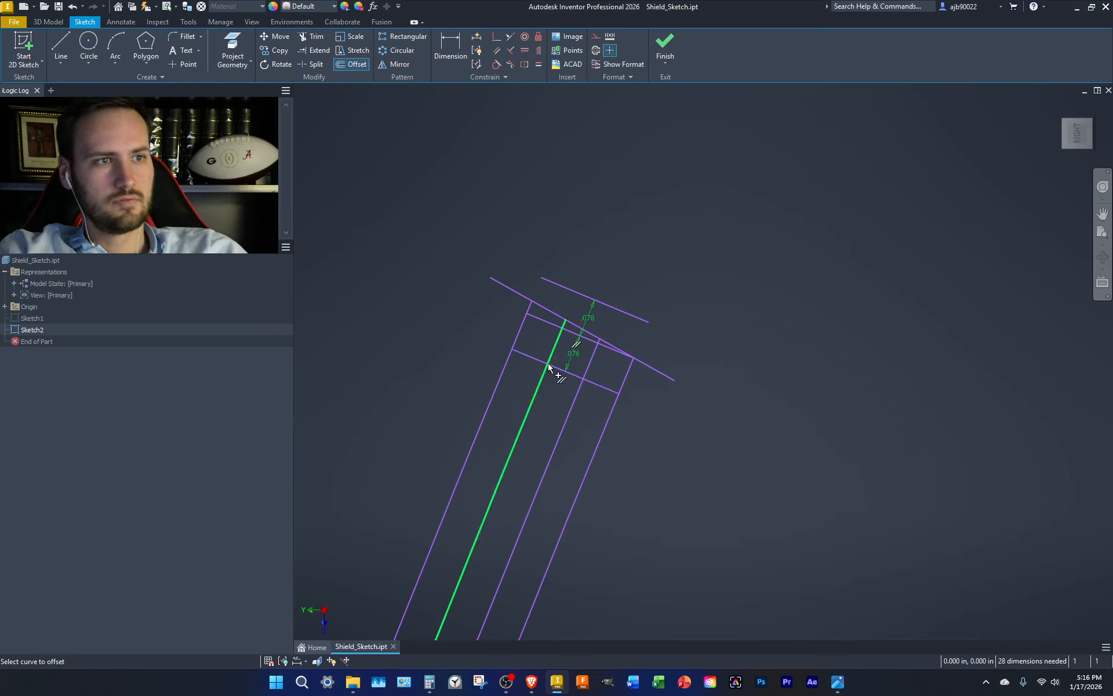
left_click(529, 360)
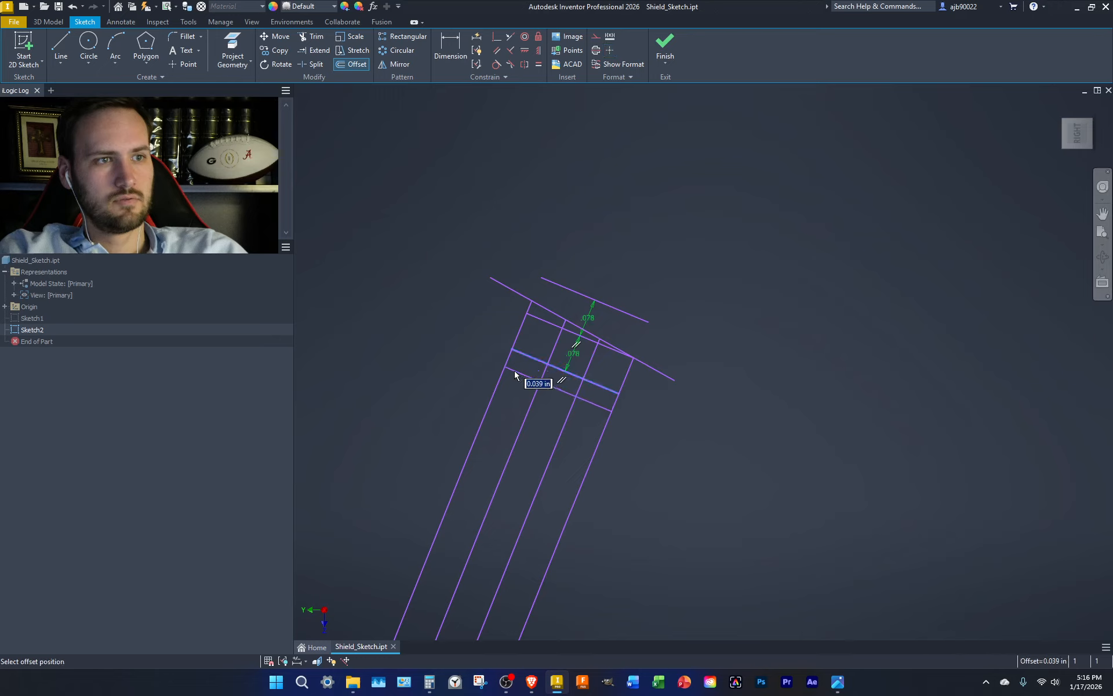
type(".078125")
key("Return")
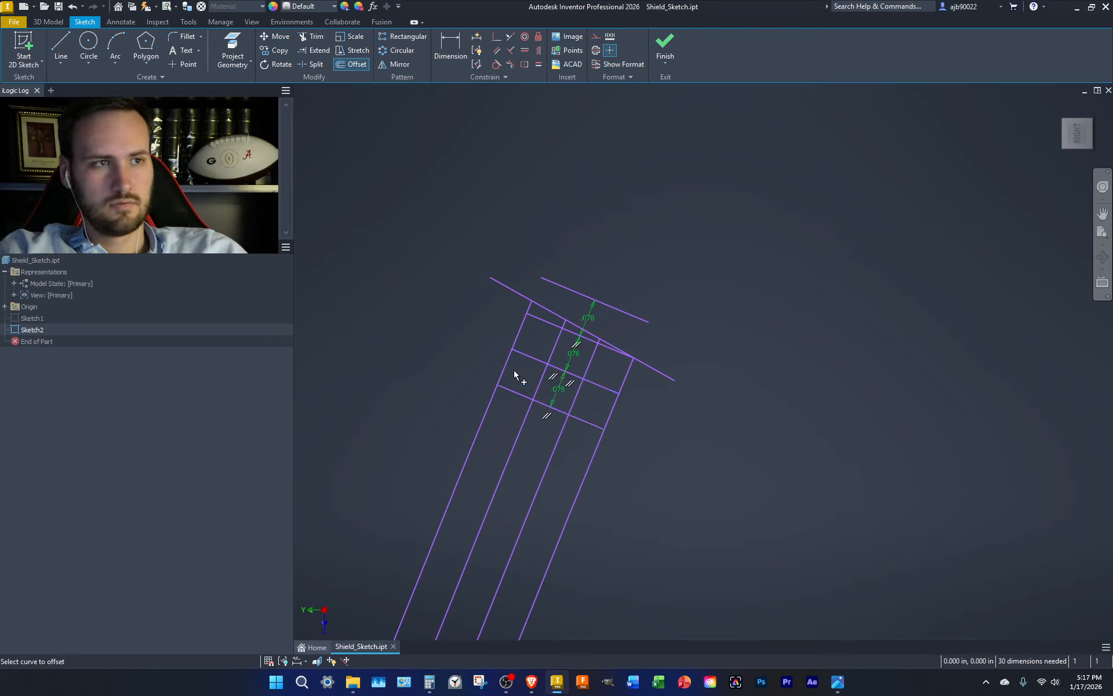
key("Escape")
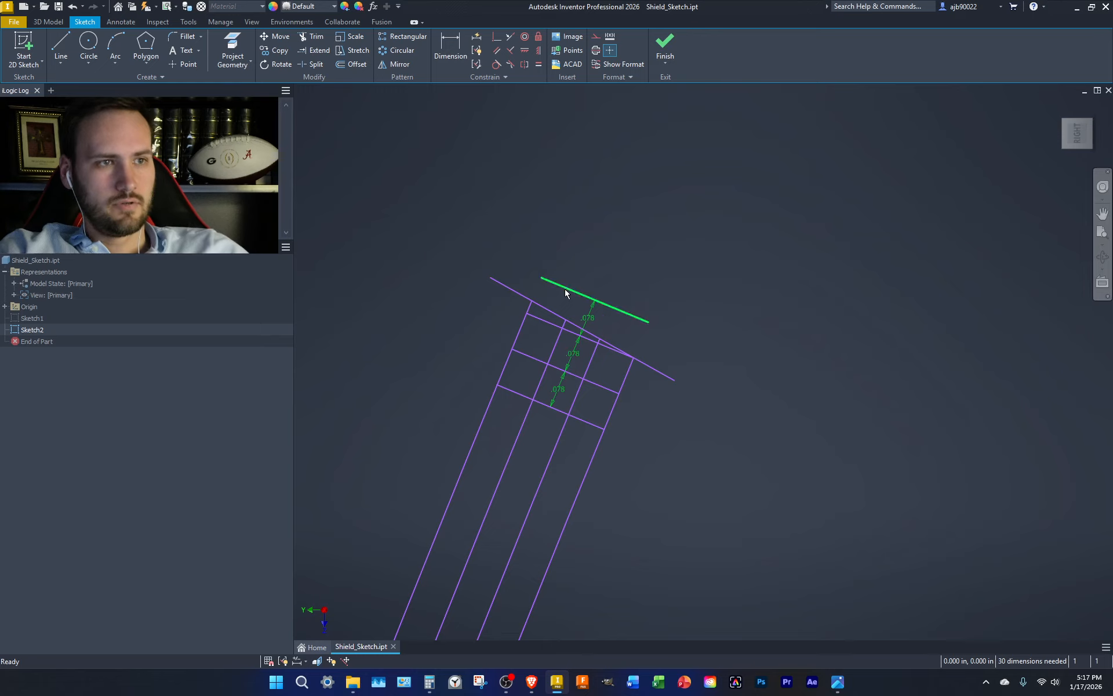
- Delete the slanted line across the arc ends and extend the two right-hand arcs up to the detached end line
left_click(496, 284)
key("Delete")
key("x")
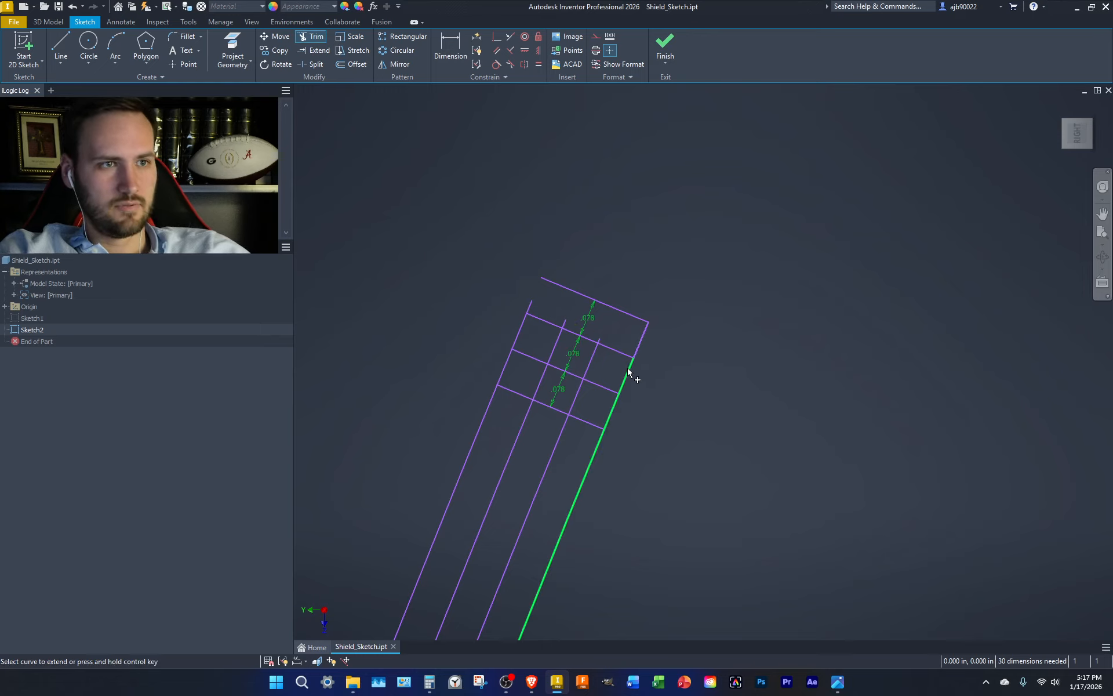
left_click(629, 369, "shift")
left_click(594, 353, "shift")
- Try to extend the third arc to the end line, and undo that together with the stray extension of the cross line
left_click(560, 329, "shift")
left_click(562, 339, "shift")
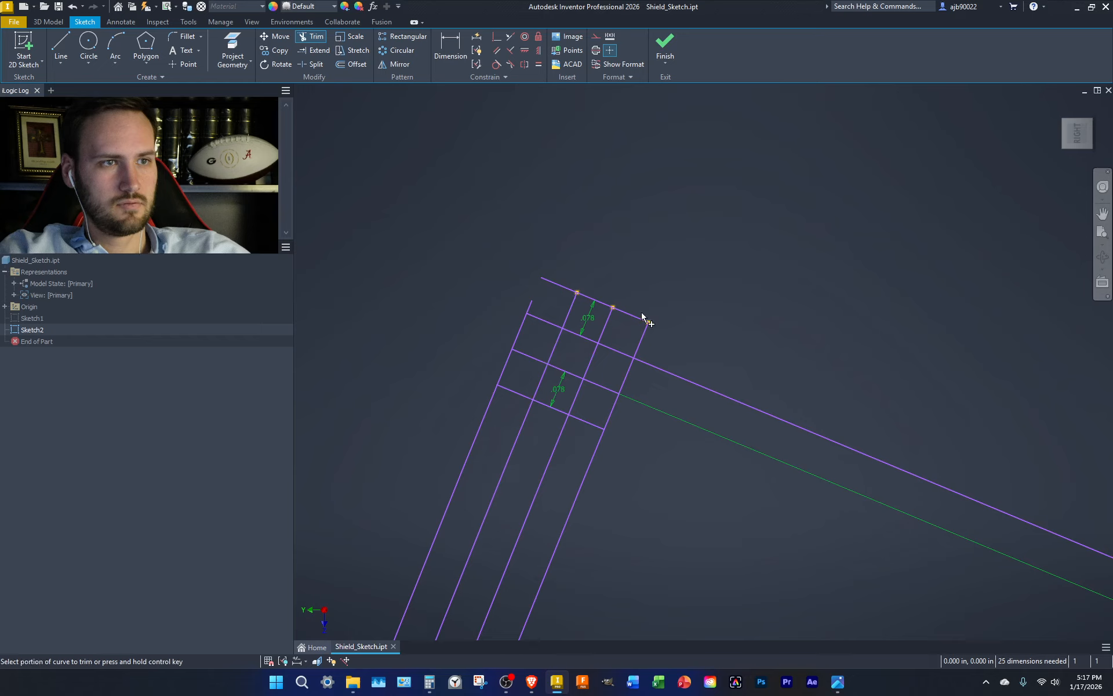
key("ctrl+z")
key("ctrl+z")
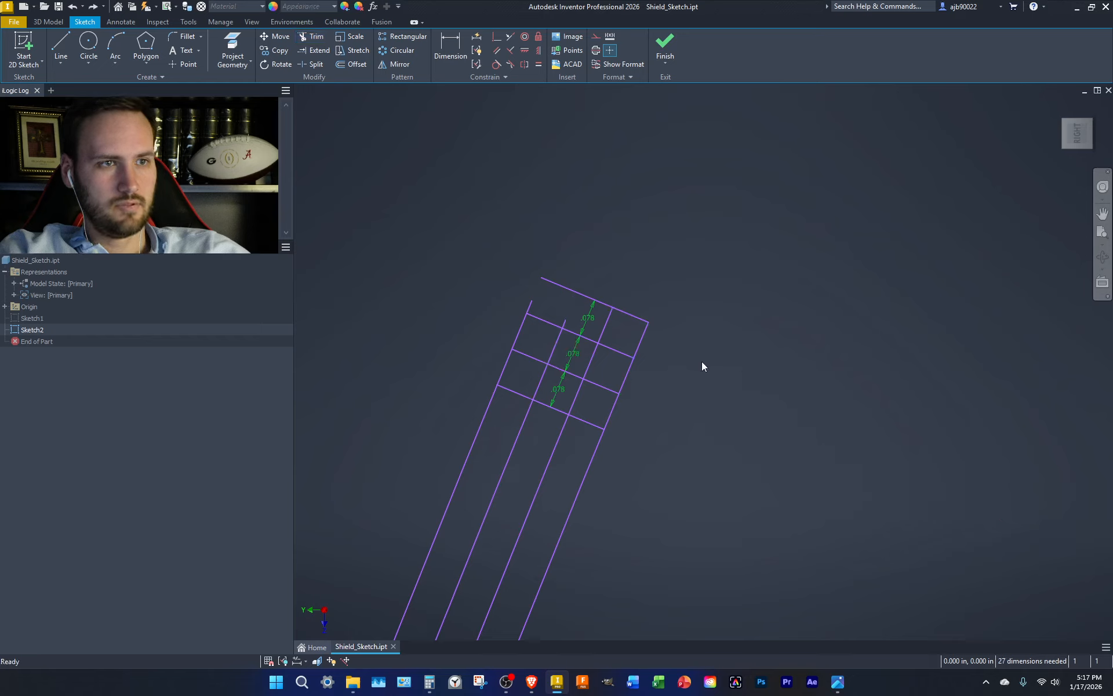
- Extend the two left-hand arcs up to the end line and delete the three offset dimensions between the cross lines
key("x")
left_click(555, 342, "shift")
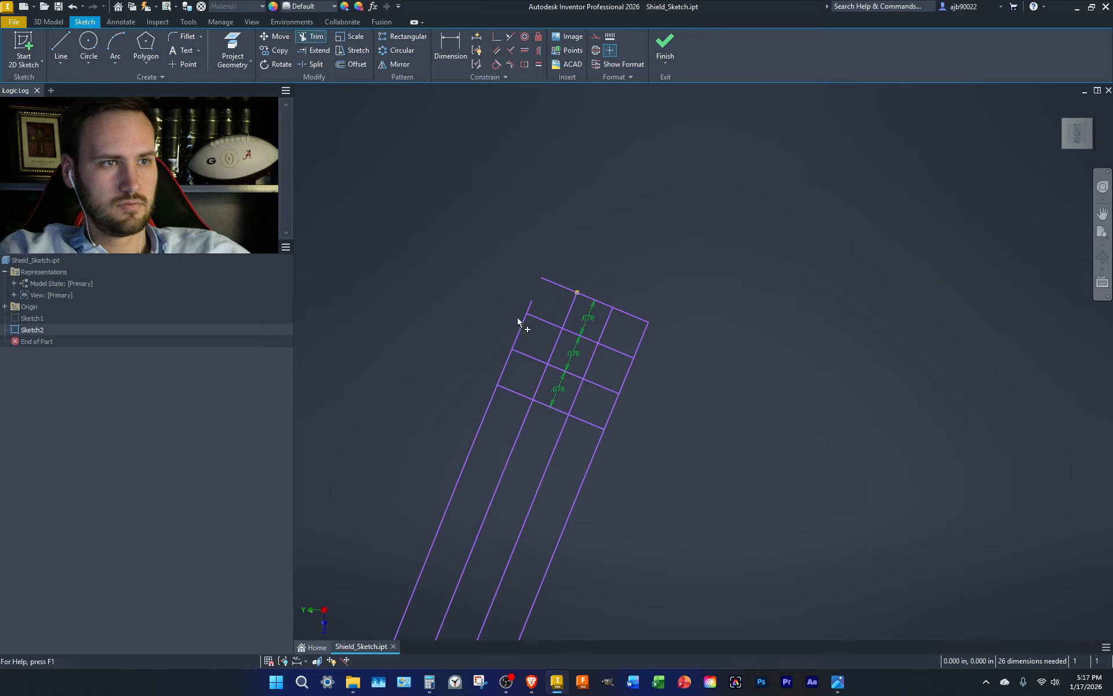
left_click(523, 324, "shift")
key("ctrl+z")
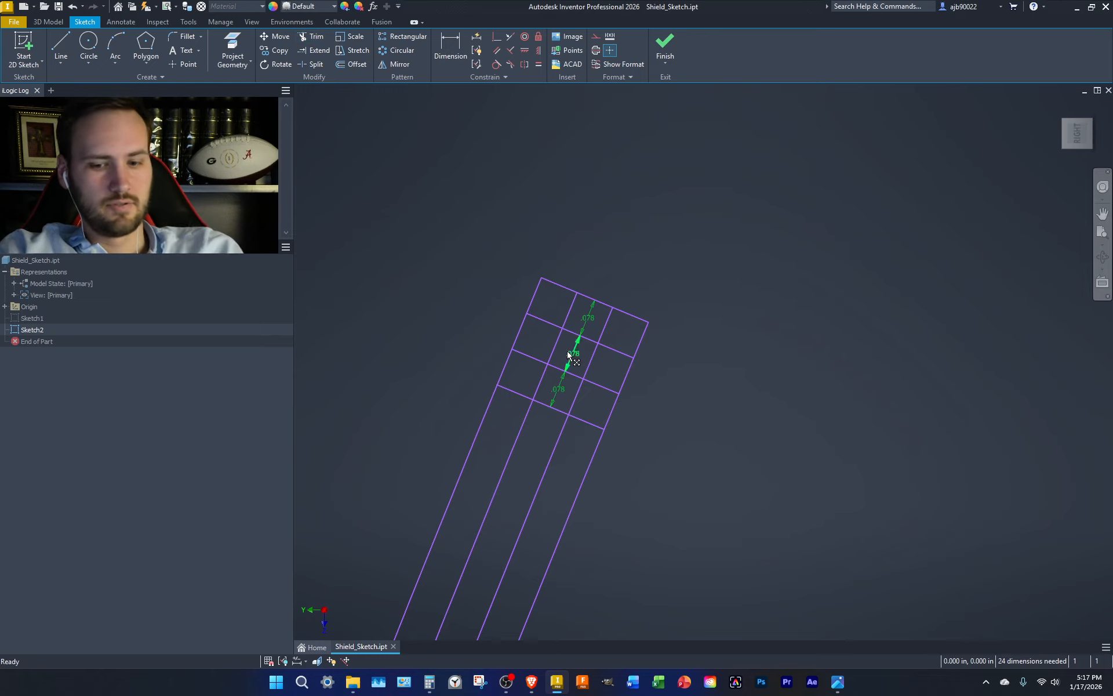
key("ctrl+z")
key("Delete")
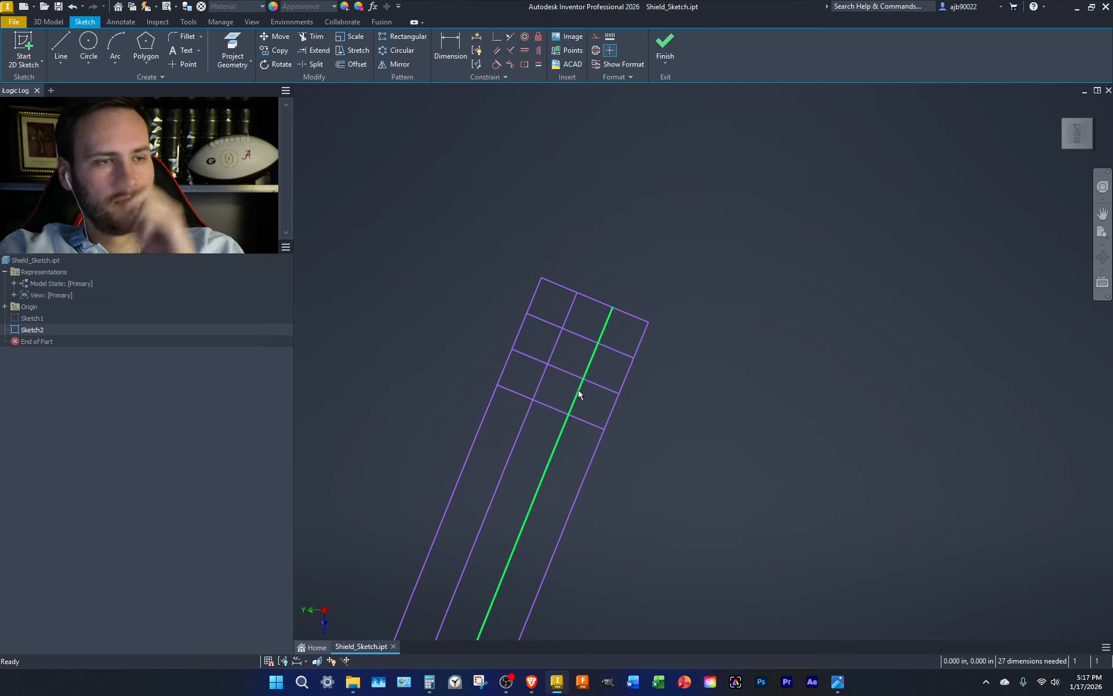
- Fillet the corner of the end line and right-hand arc at 0.15625 in, and remove the grid line ends around that corner
left_click(181, 36)
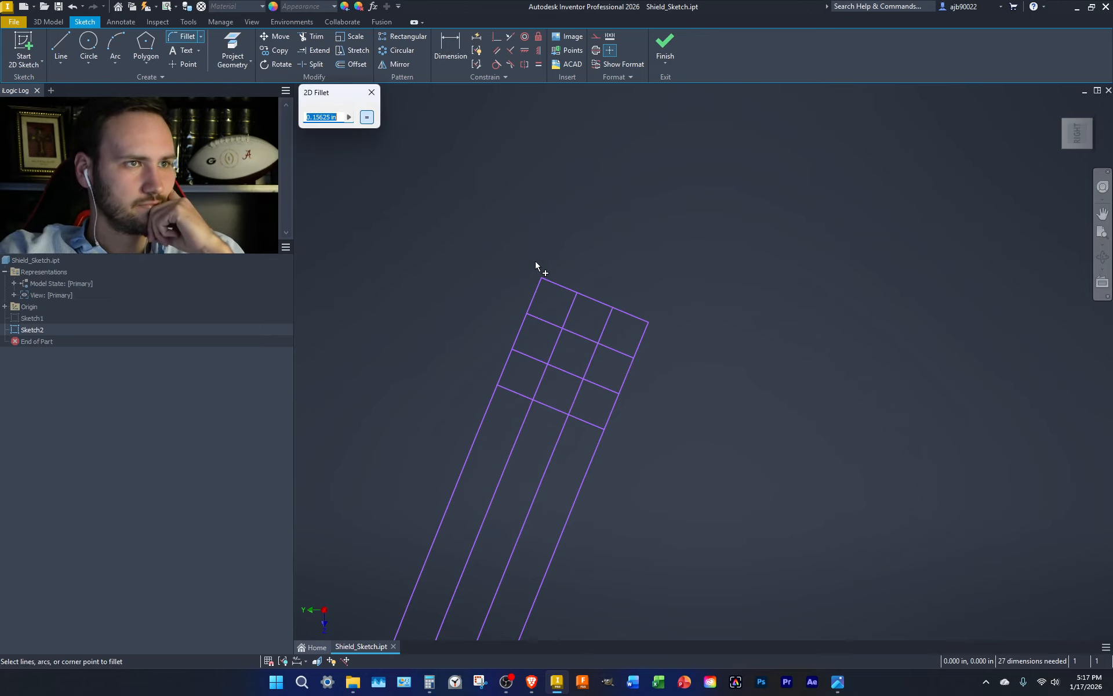
left_click(648, 333)
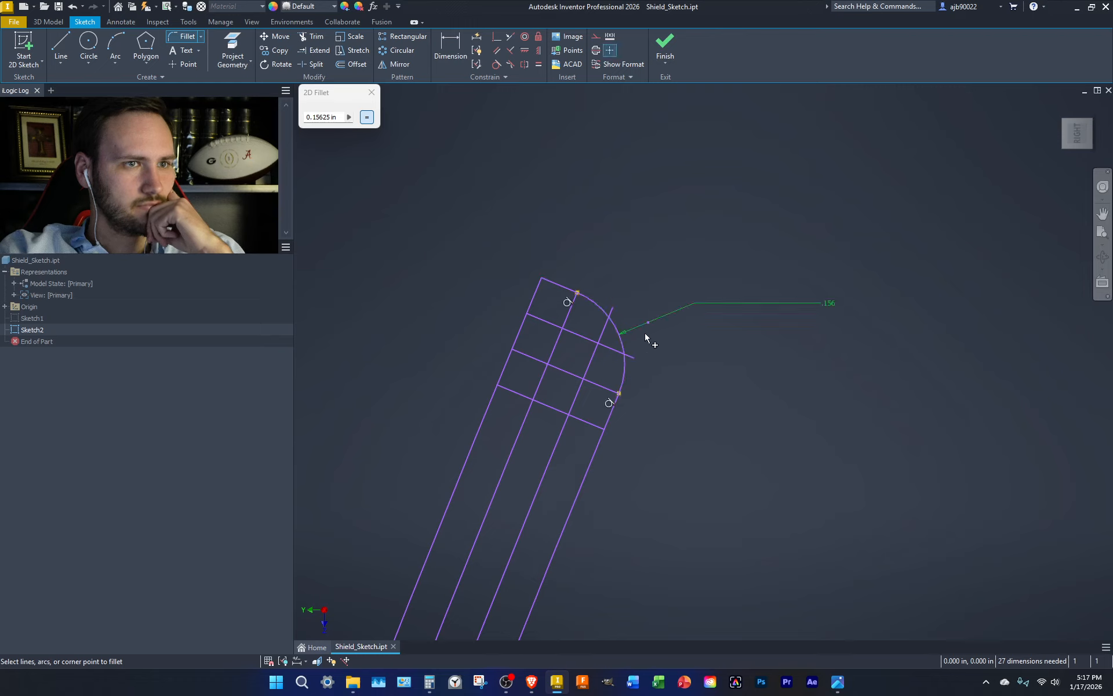
key("x")
left_click(602, 338)
left_click(611, 345)
key("Escape")
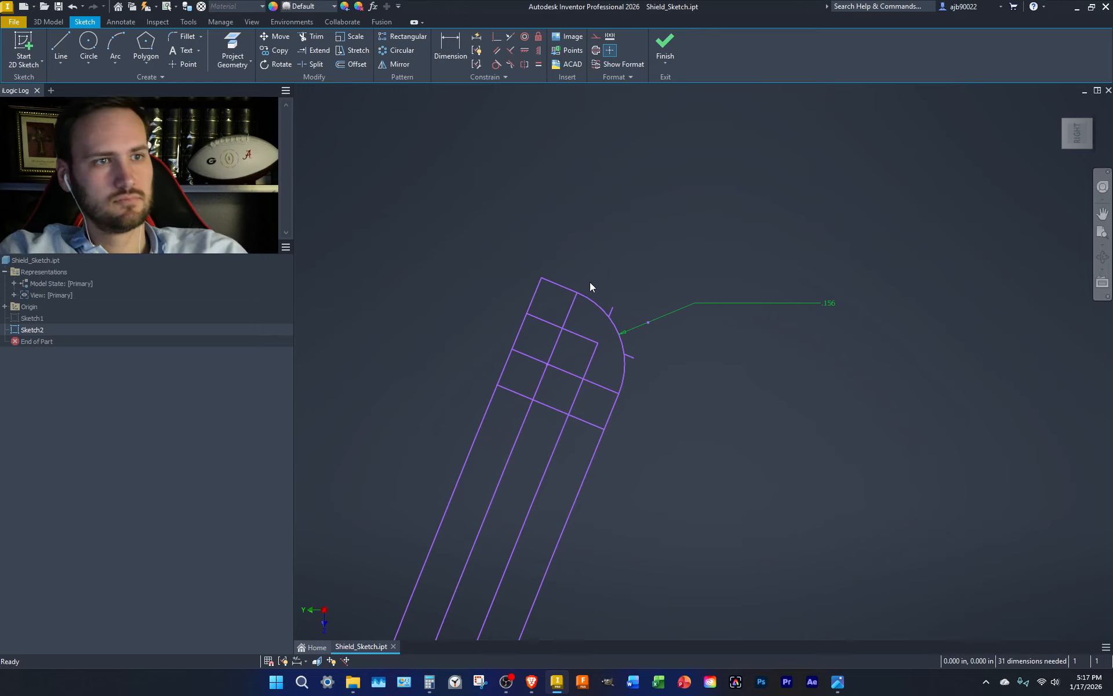
left_click_drag(601, 286, 665, 373)
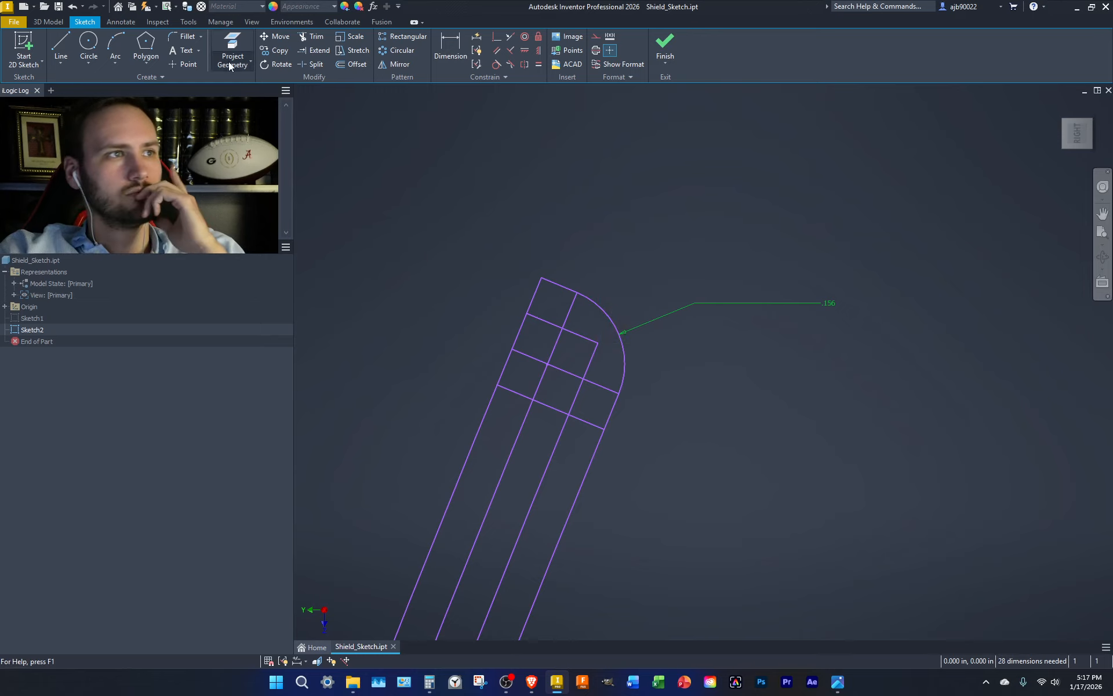
- Add a 0.078125 in fillet to the inner corner where the first cross line meets the second arc from the right
left_click(184, 36)
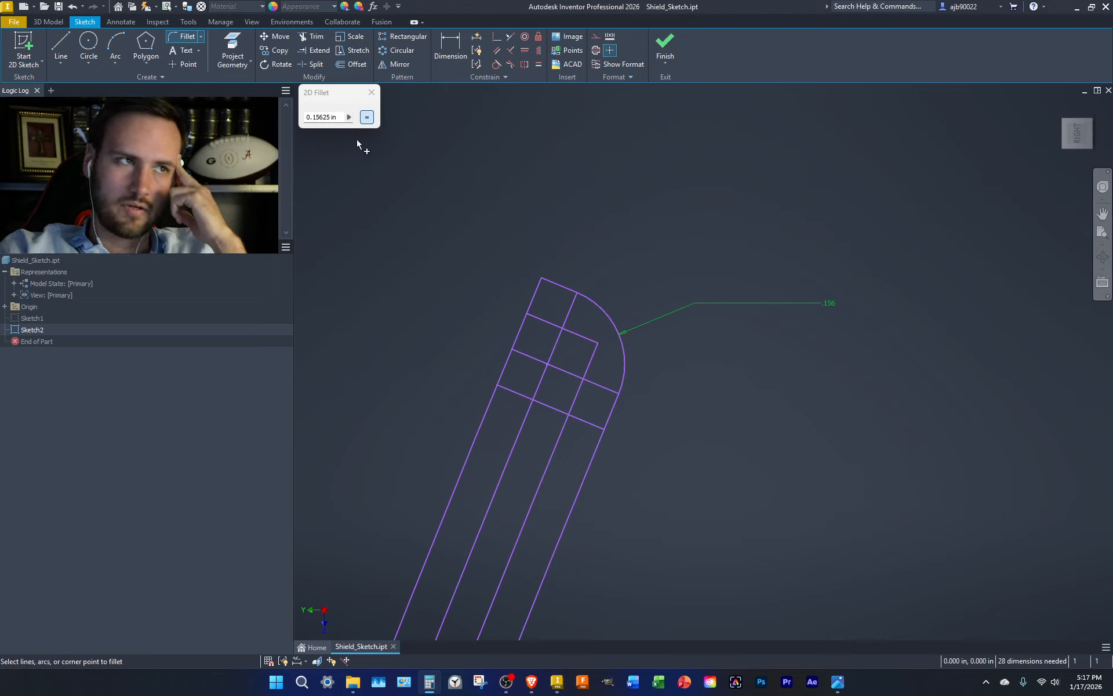
left_click(323, 117)
type(".078")
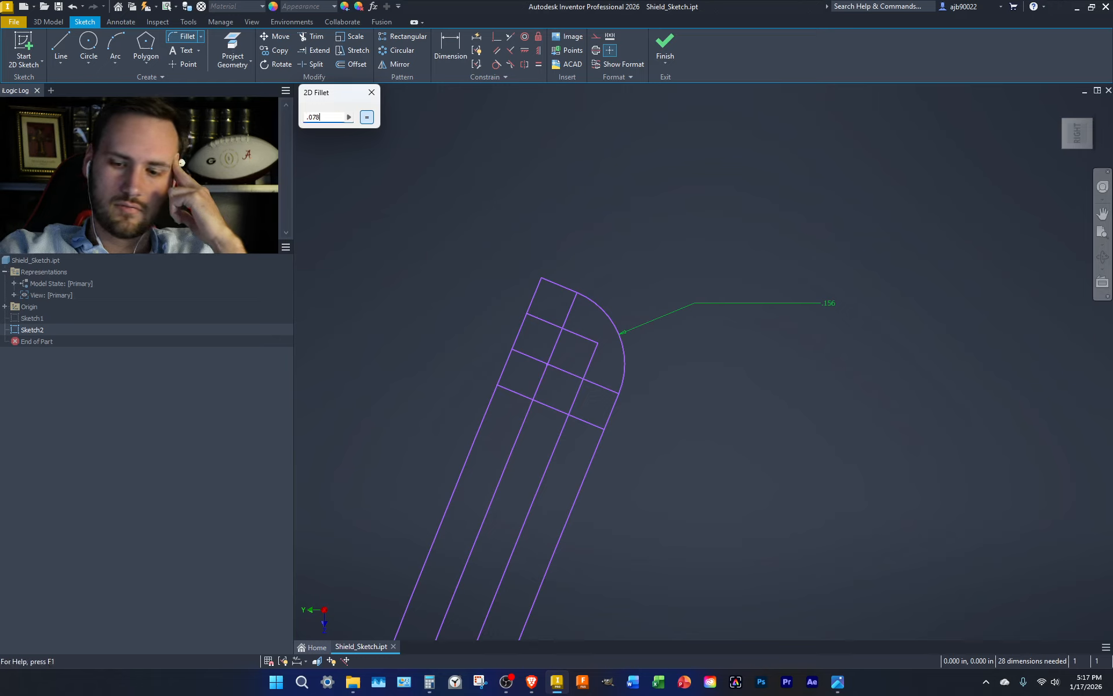
type("125")
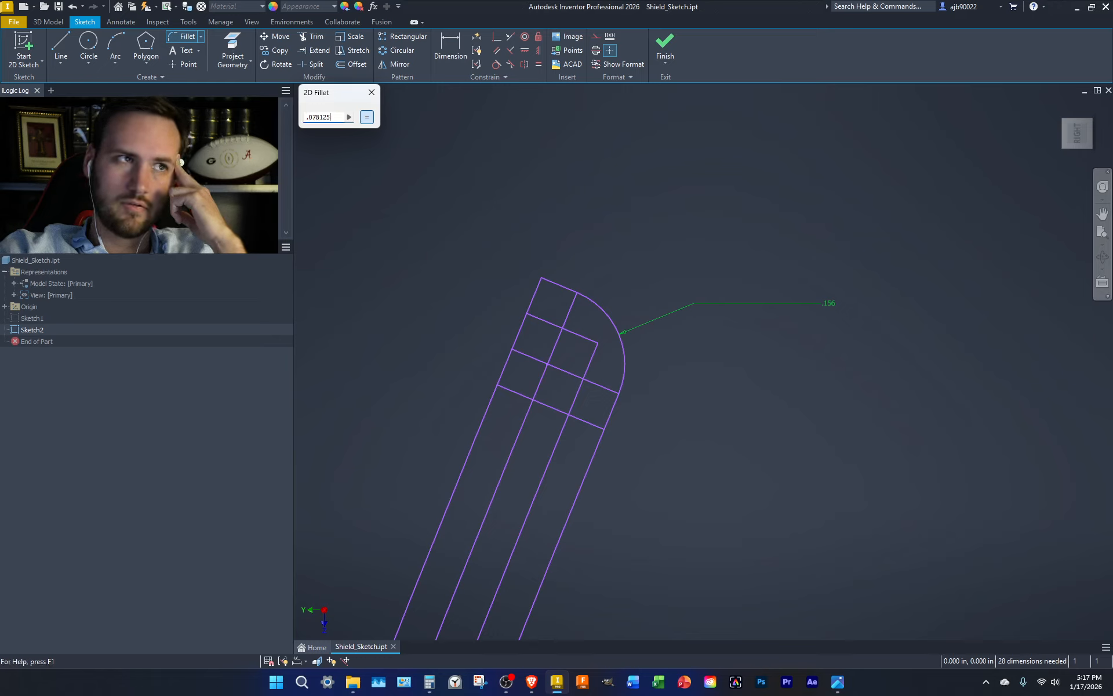
left_click(598, 347)
left_click(597, 356)
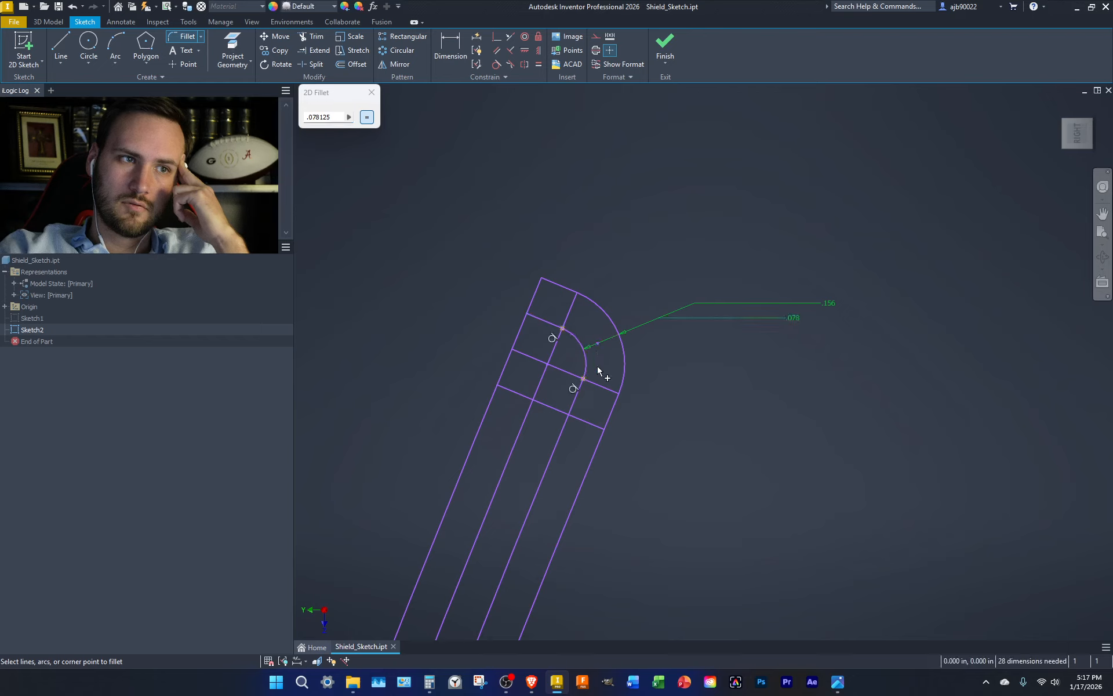
key("Escape")
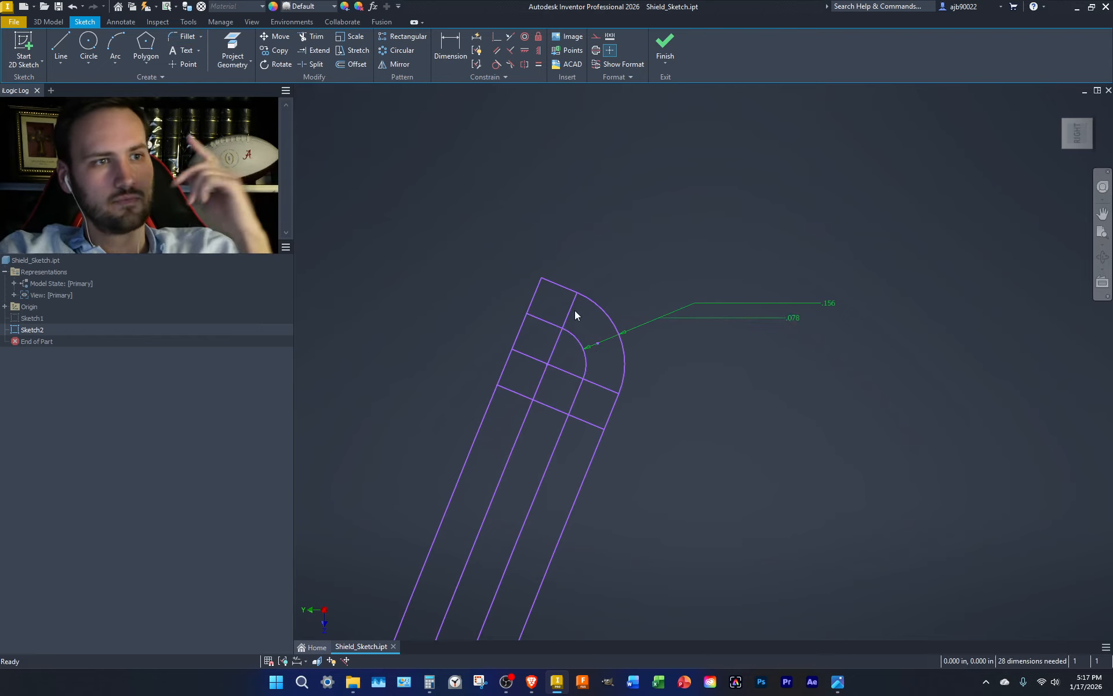
- Try a 0.078125 in fillet at the corner of the end line and the left-hand arc, and undo it
left_click(184, 36)
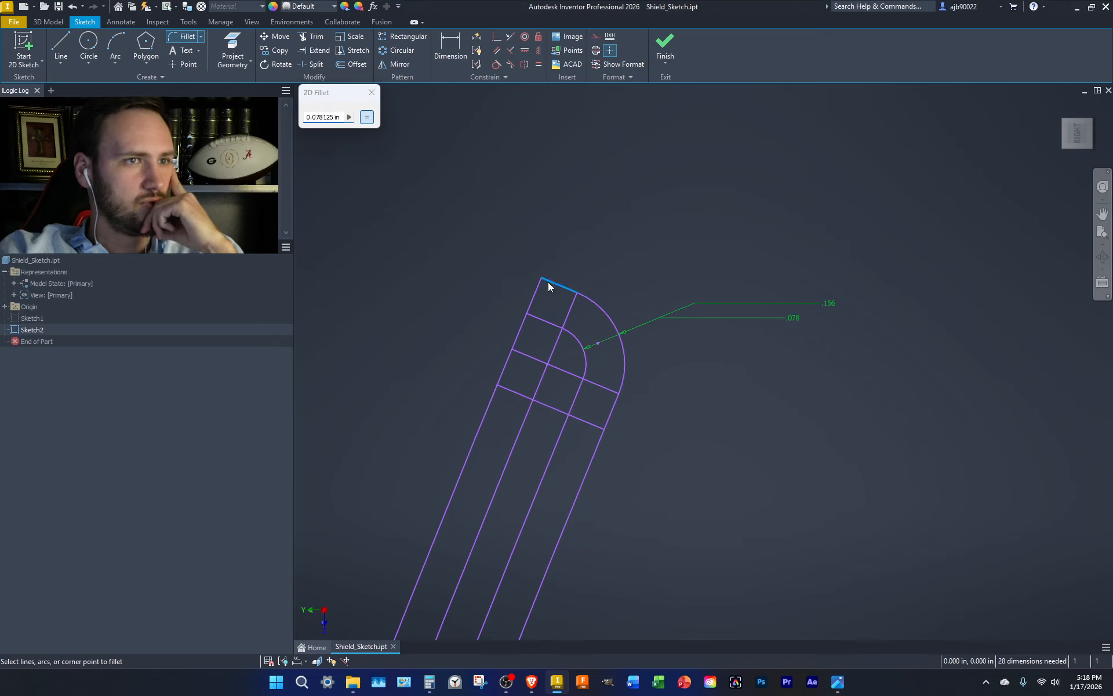
left_click(548, 282)
left_click(536, 294)
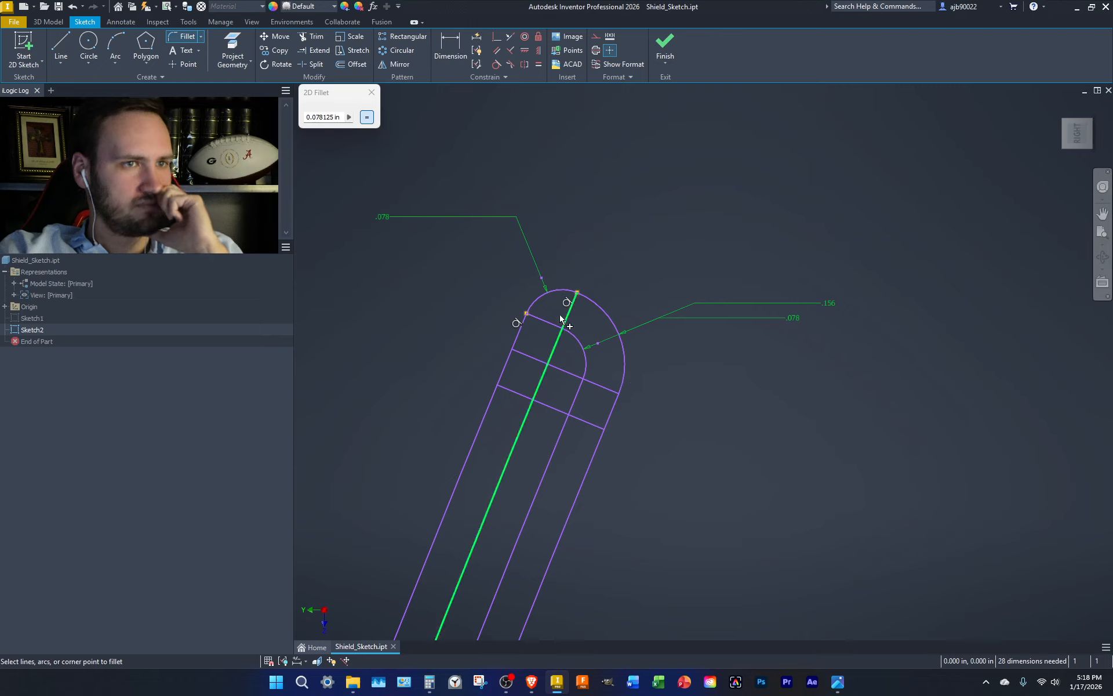
key("Escape")
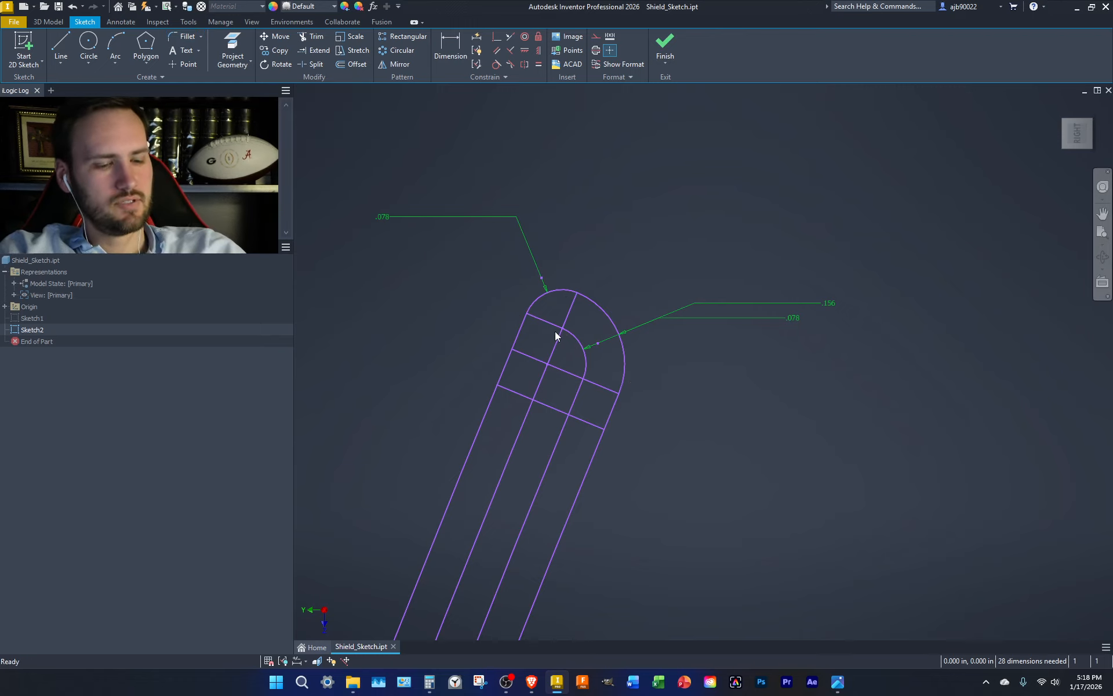
key("ctrl+z")
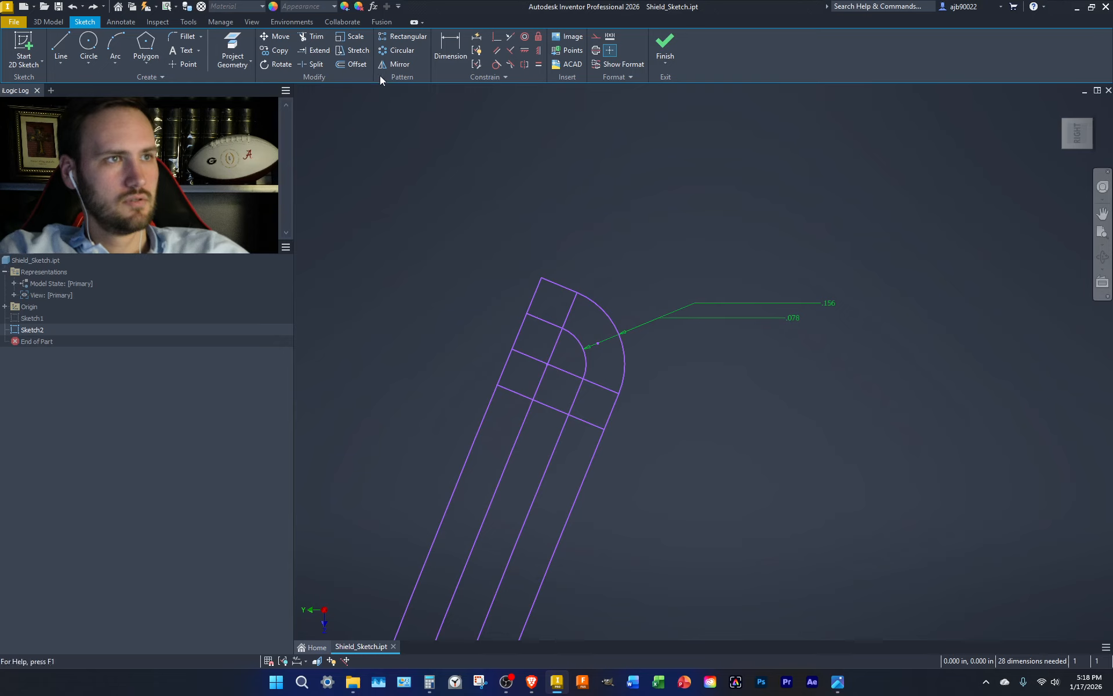
- Offset the outer profile outward at the existing arc spacing, and delete everything of the copy except its left-hand arc
left_click(352, 64)
left_click(525, 328)
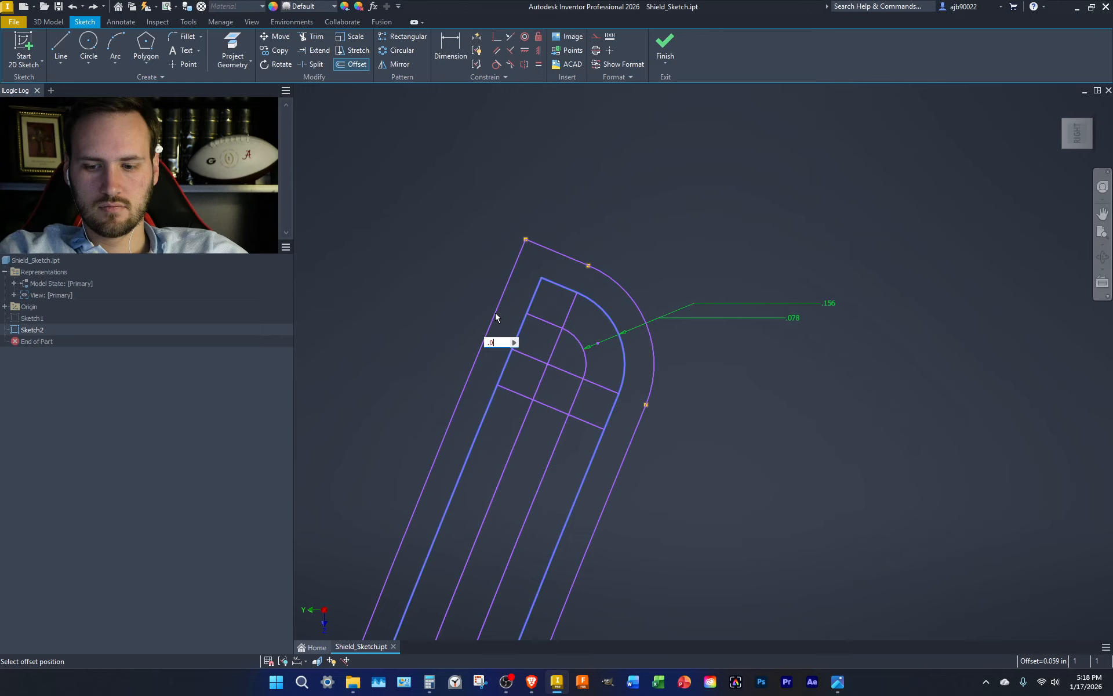
key("Return")
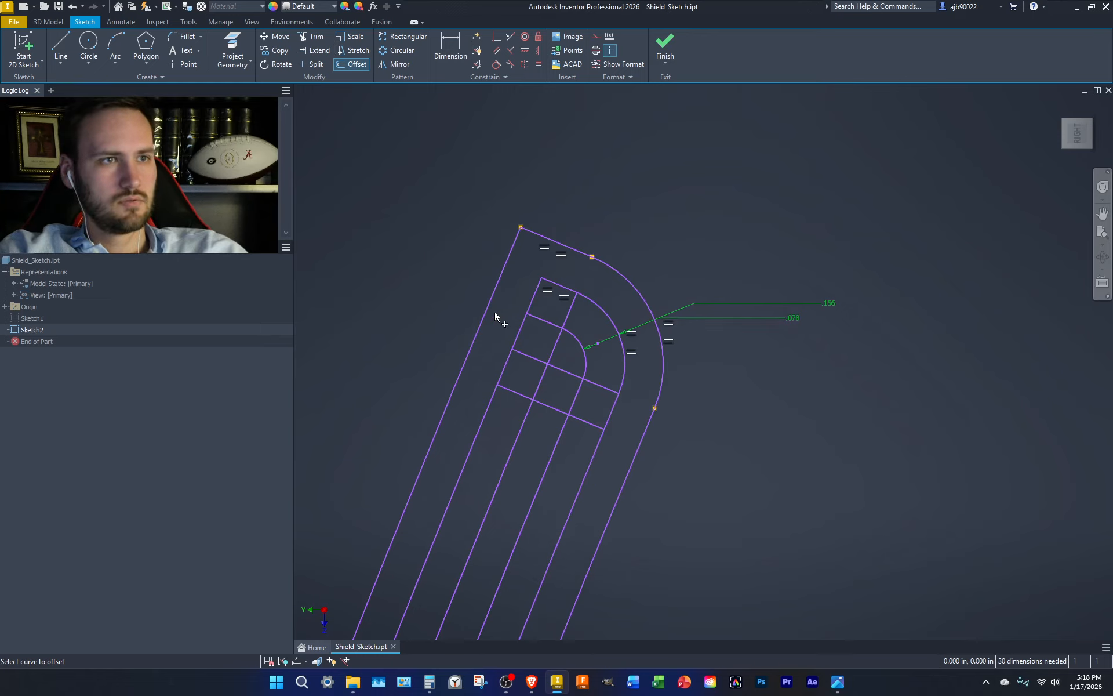
left_click_drag(649, 223, 559, 280)
key("Delete")
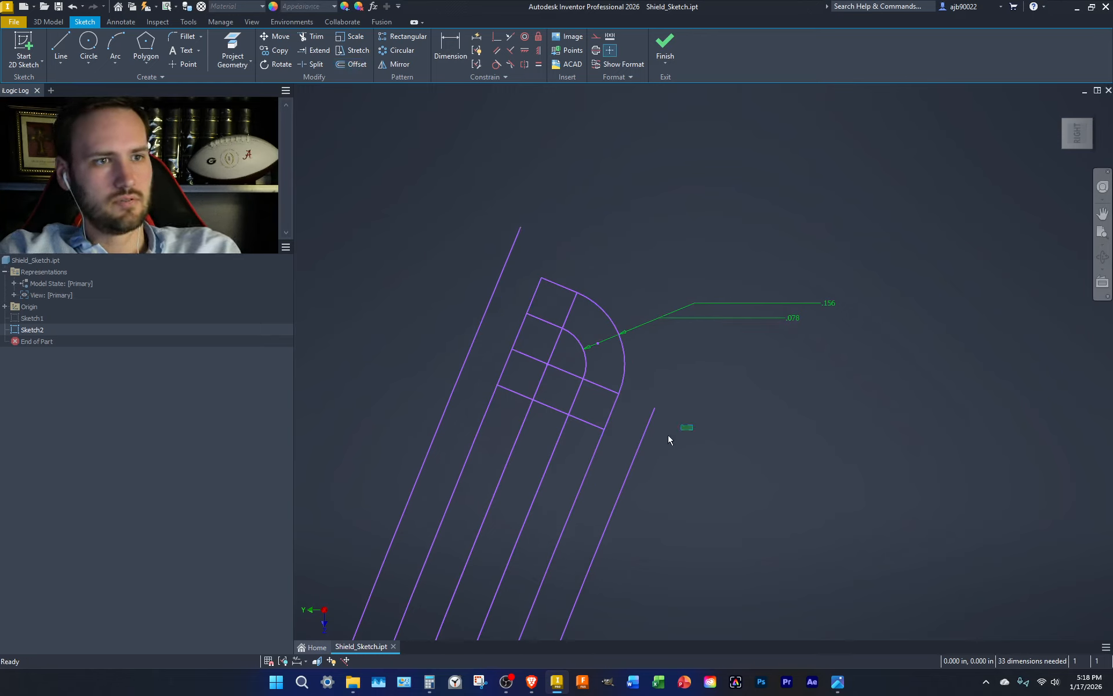
left_click(641, 432)
key("Delete")
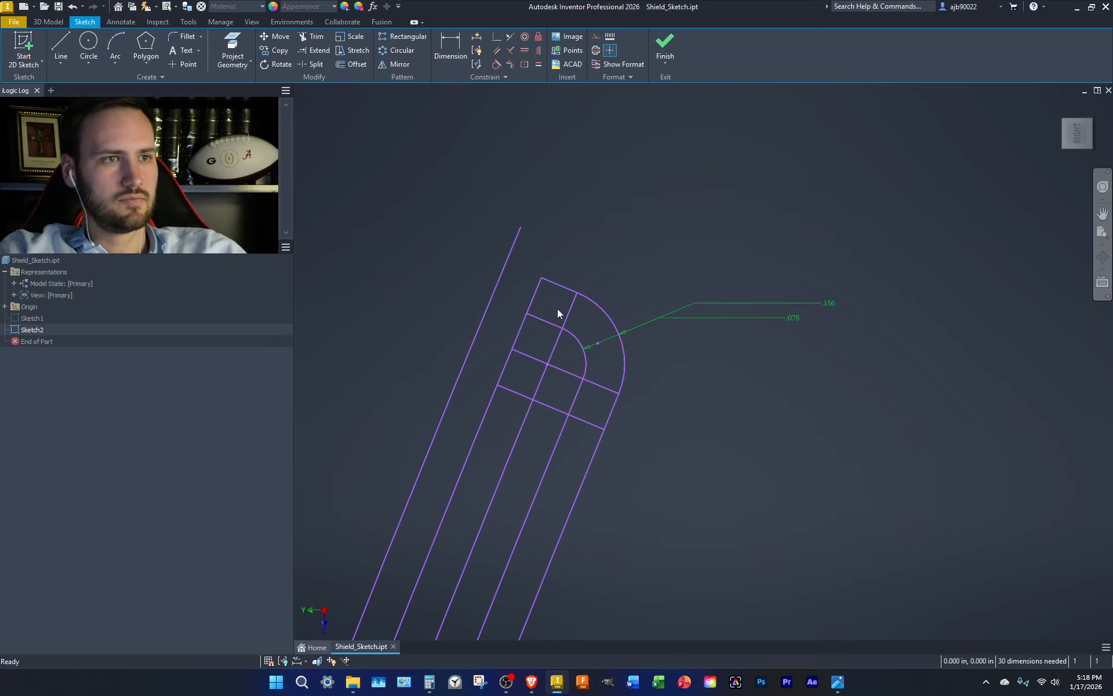
- Extend the end line to the new left-hand arc, and trim that arc's overhang and the neighbouring arc above the first cross line
key("x")
left_click(554, 284, "ctrl")
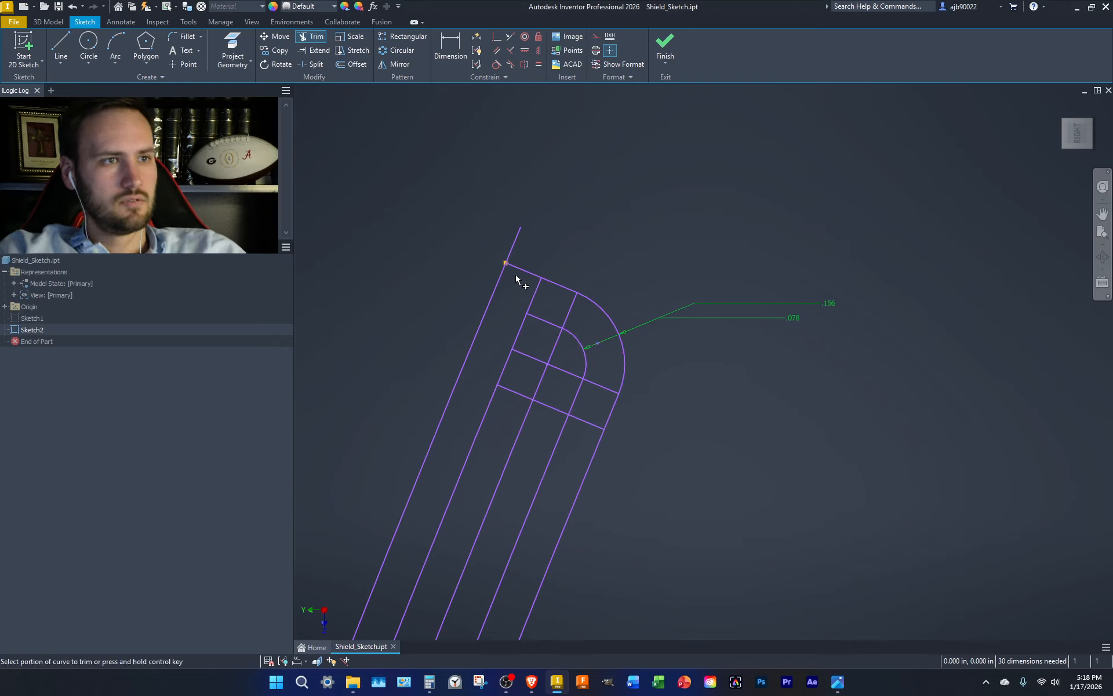
left_click_drag(526, 246, 475, 224)
left_click_drag(556, 311, 520, 287)
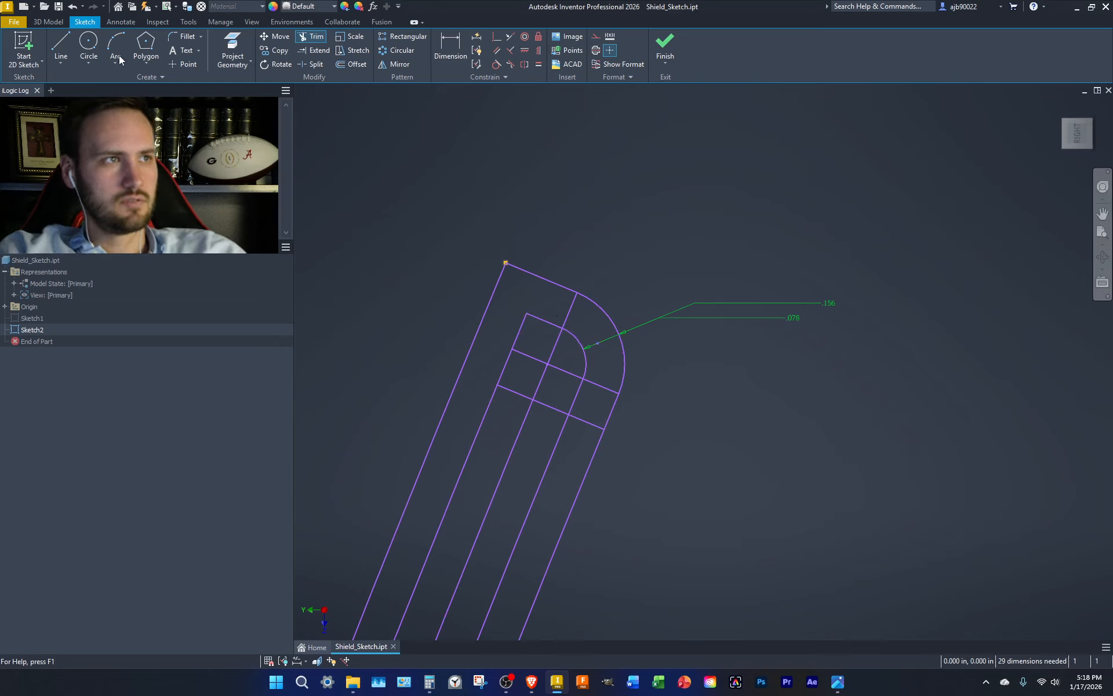
- Try a 0.078125 in fillet between the first cross line and the second arc from the left
left_click(184, 36)
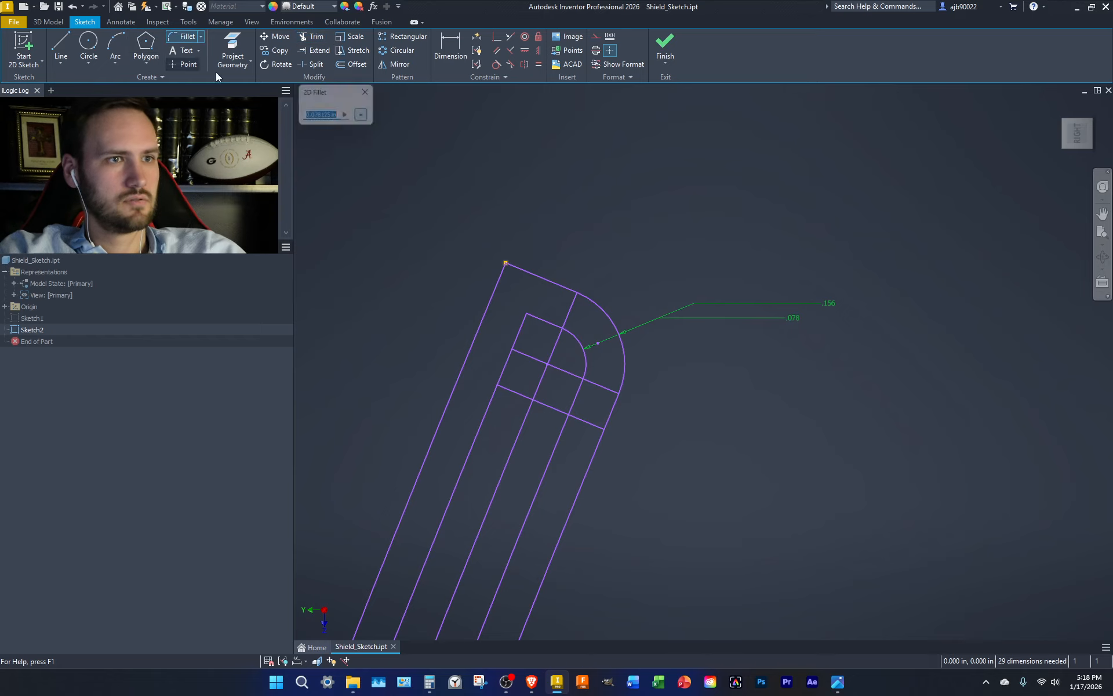
left_click(542, 322)
left_click(503, 358)
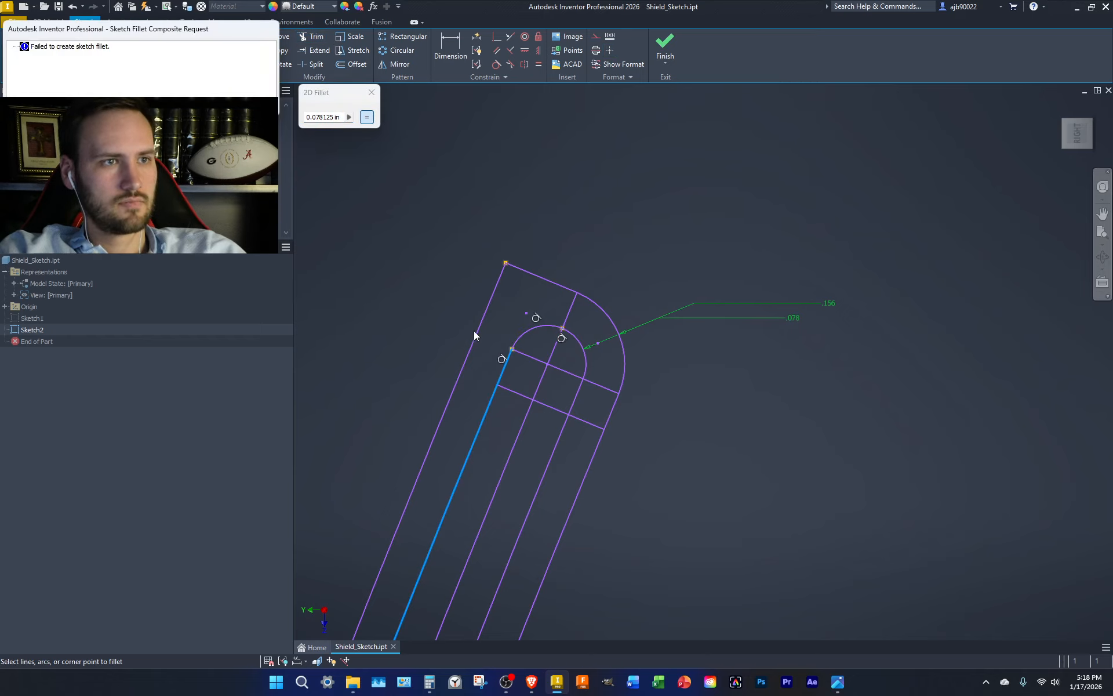
key("Escape")
key("Escape")
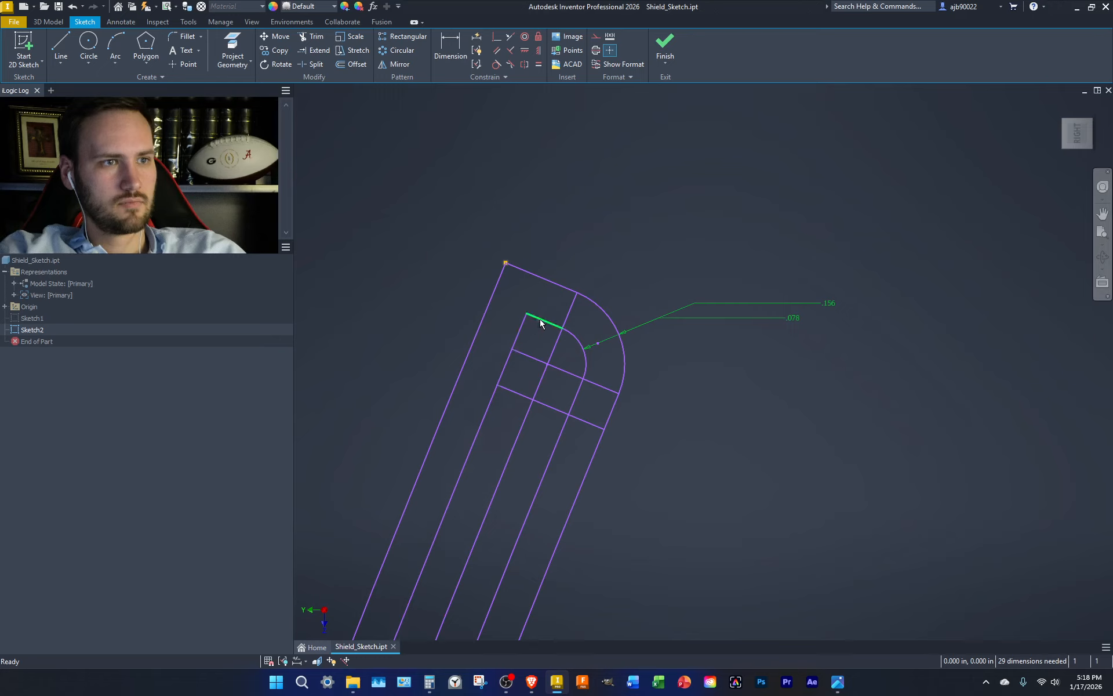
- Extend the inner fillet arc around to meet the second arc from the left
key("x")
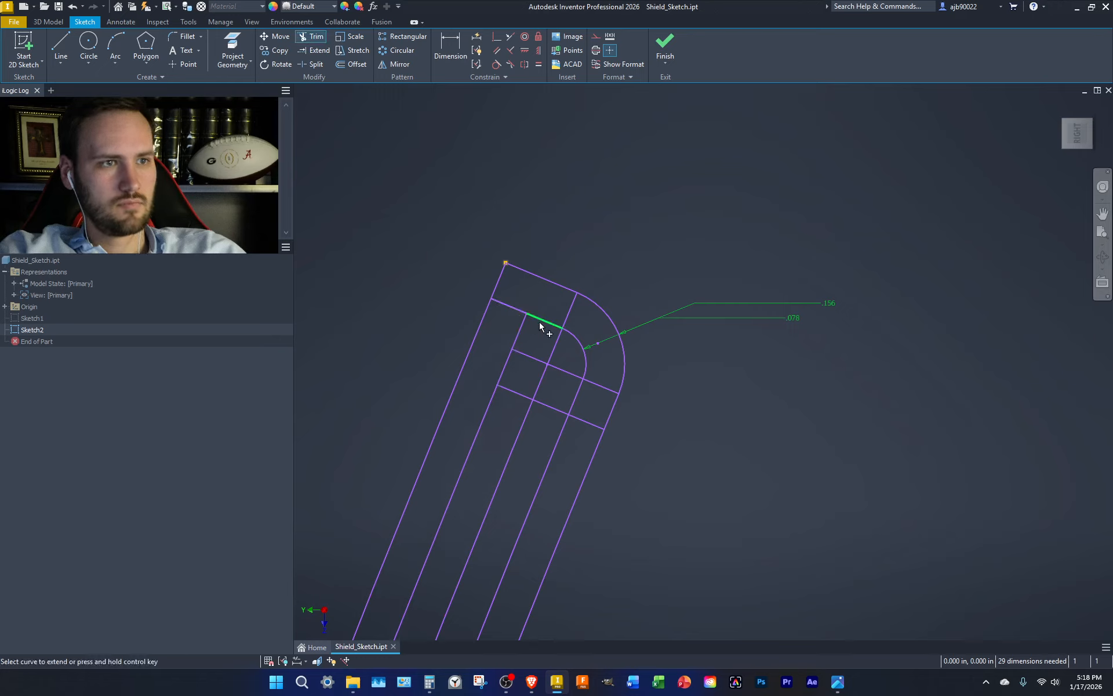
left_click(570, 335, "shift")
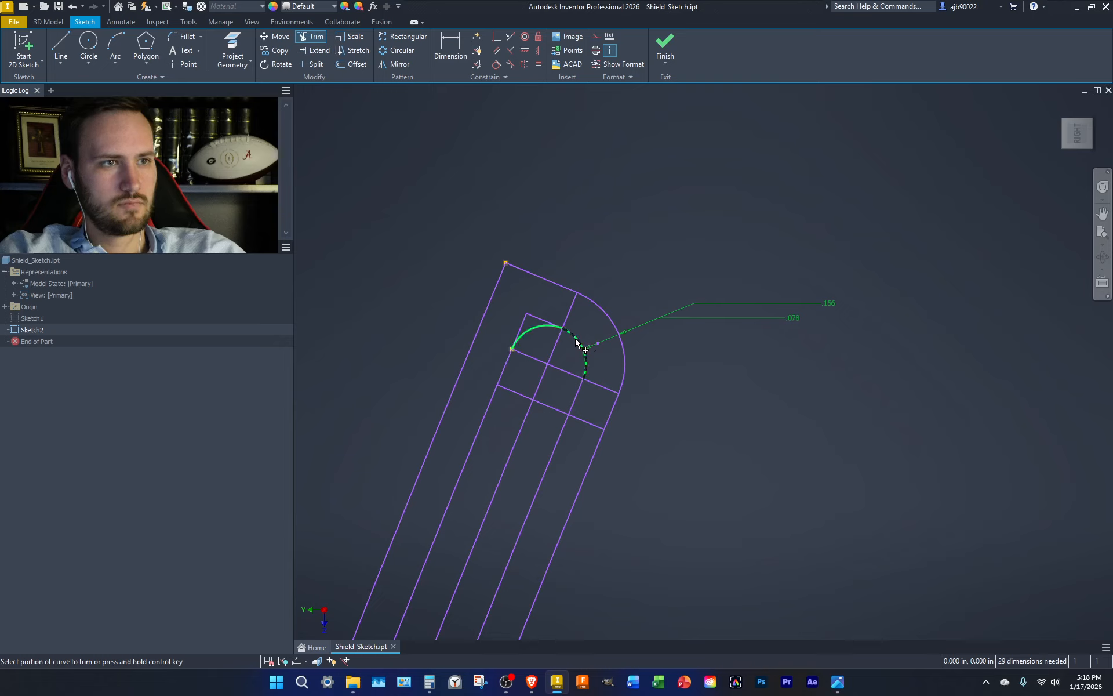
- Remove the leftover cross-line piece and arc stub outside the inner fillet arc, and trim the middle arc back to it
key("Escape")
left_click(531, 321)
key("Delete")
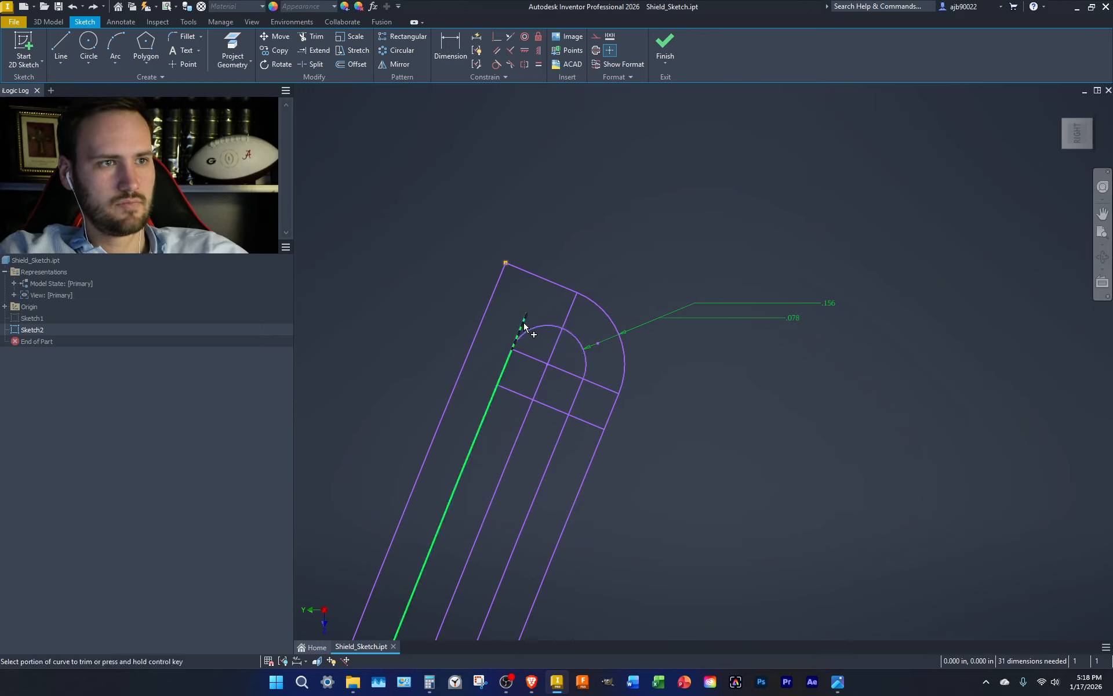
left_click(522, 323)
key("Delete")
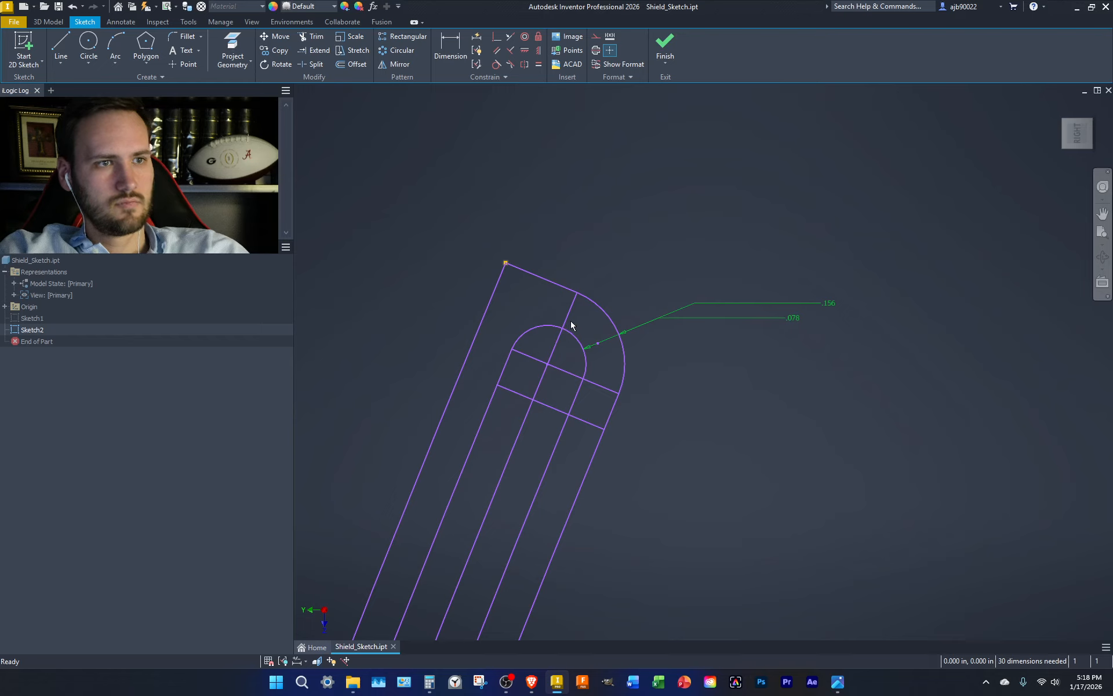
key("x")
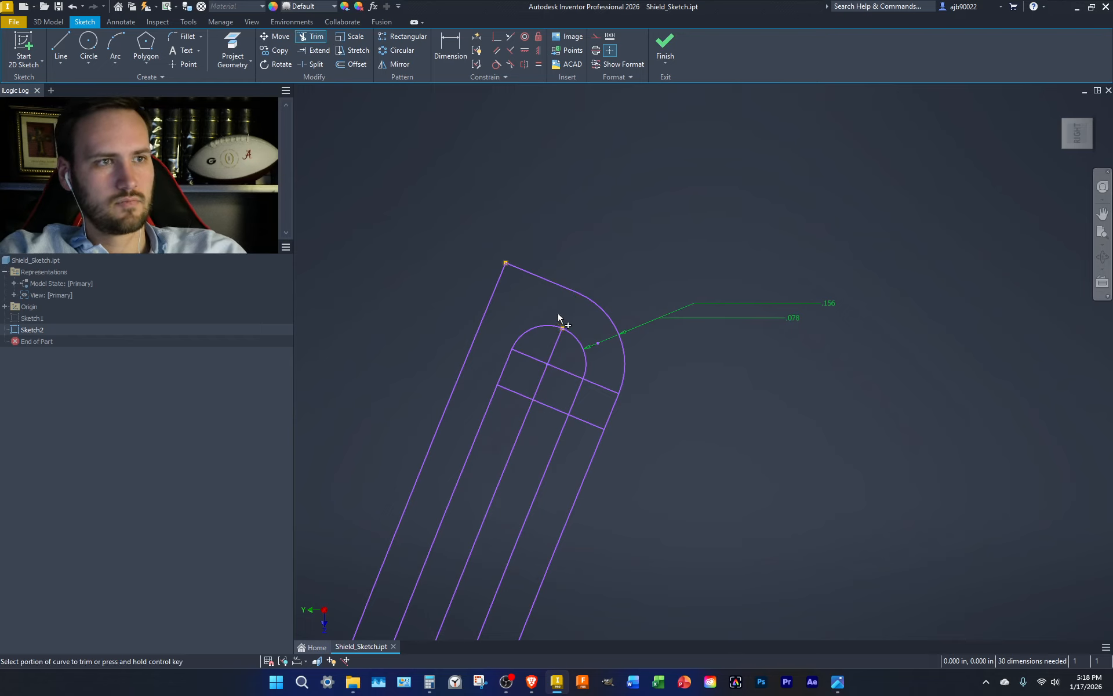
left_click(565, 319)
key("Escape")
- Extend the outer fillet arc around to the left-hand arc, and trim the leftover corner lines outside it
key("x")
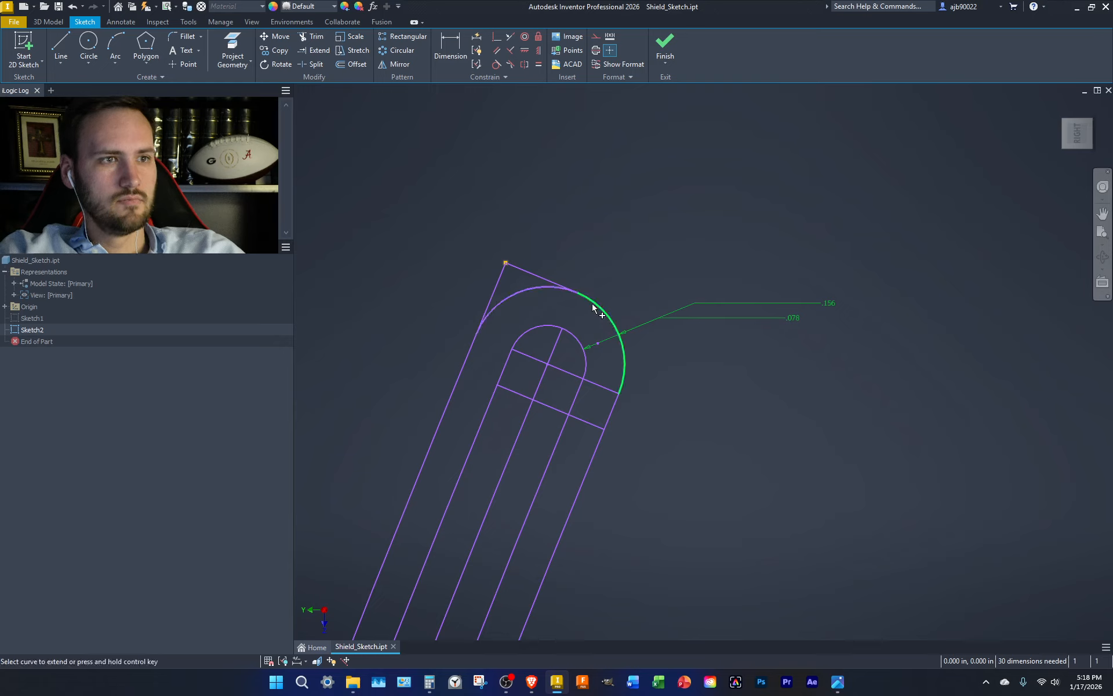
left_click(601, 313, "ctrl")
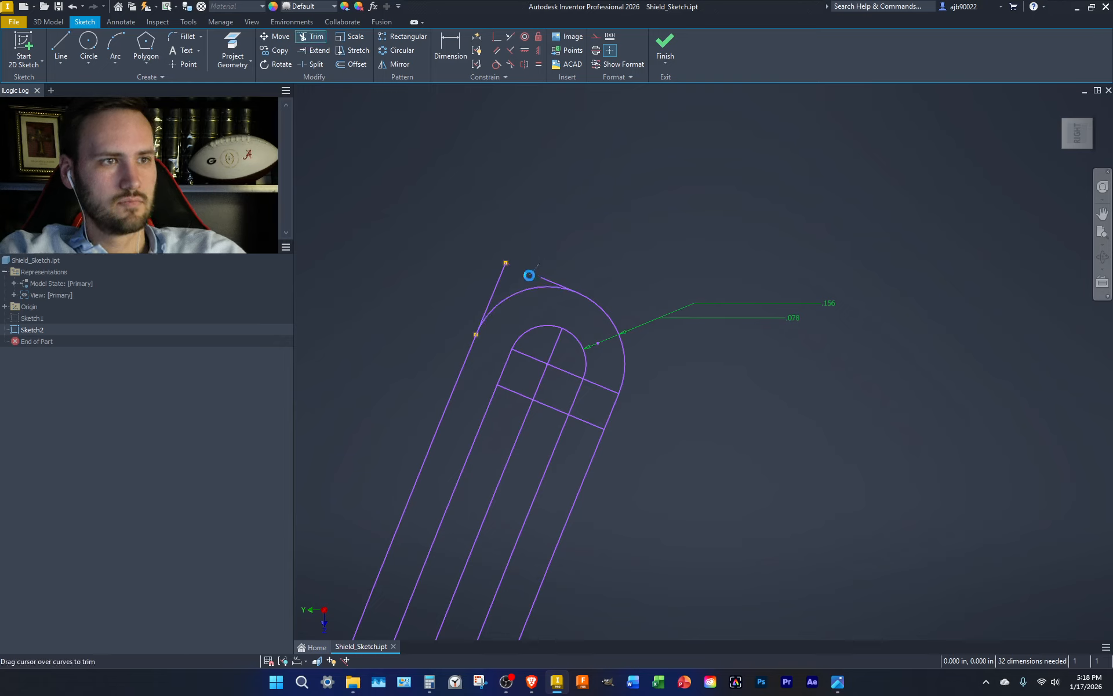
left_click(530, 272)
key("Escape")
key("x")
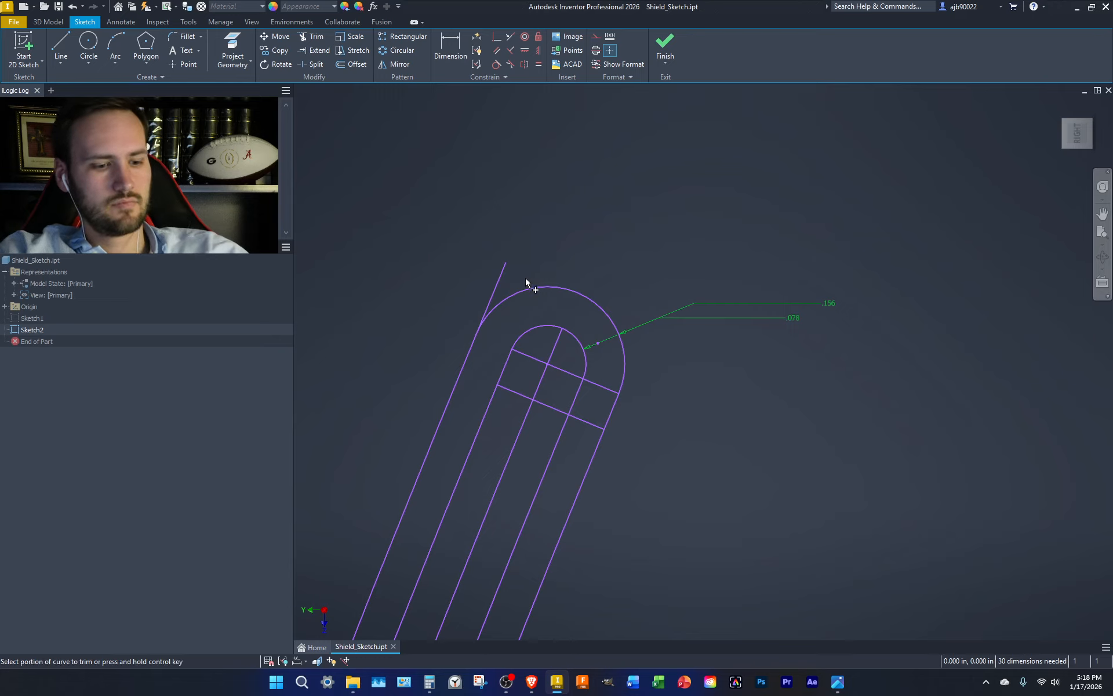
left_click(500, 280)
key("Escape")
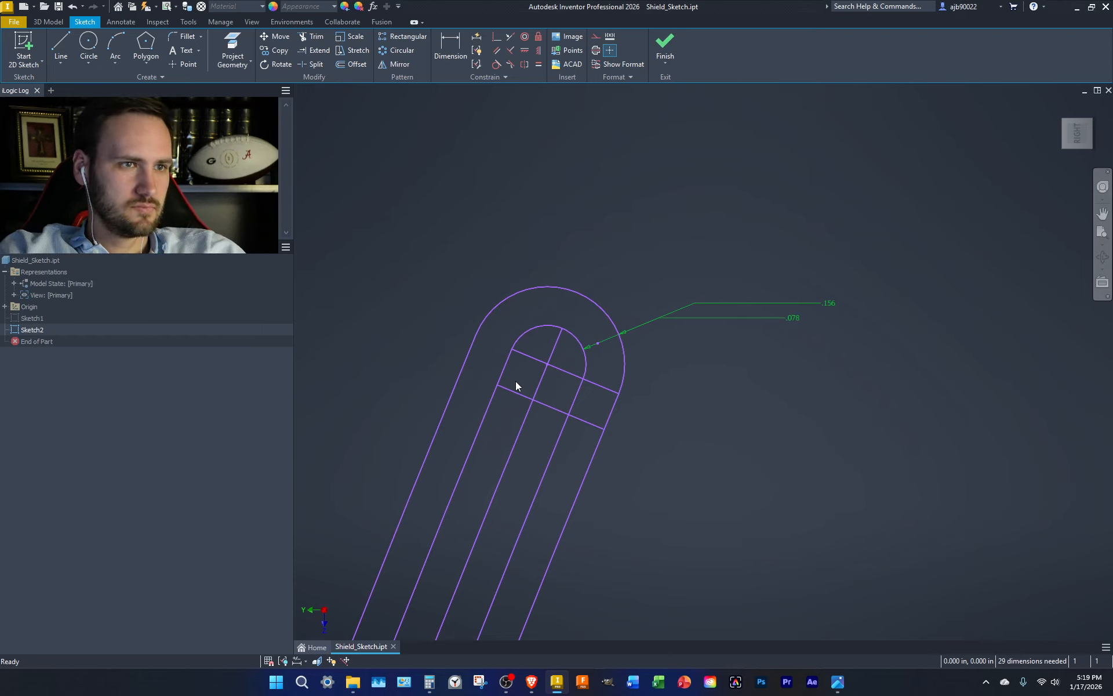
- Check the distance between the two outermost arcs with a trial dimension
scroll(574, 366, "up", 5)
scroll(575, 361, "down", 10)
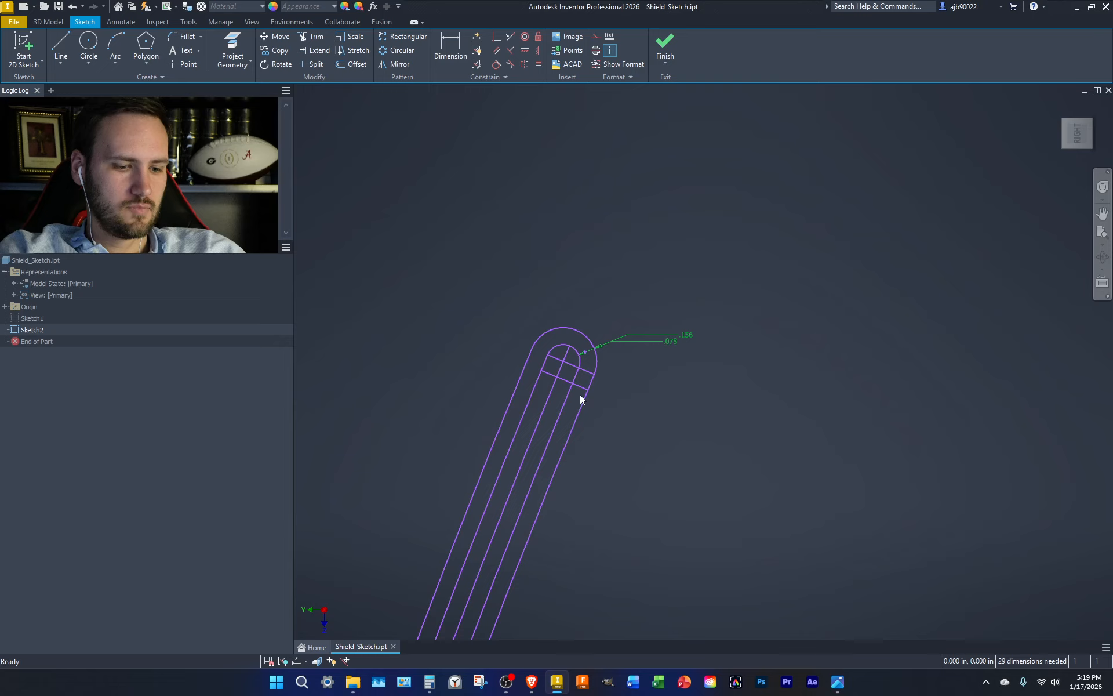
key("d")
left_click(578, 410)
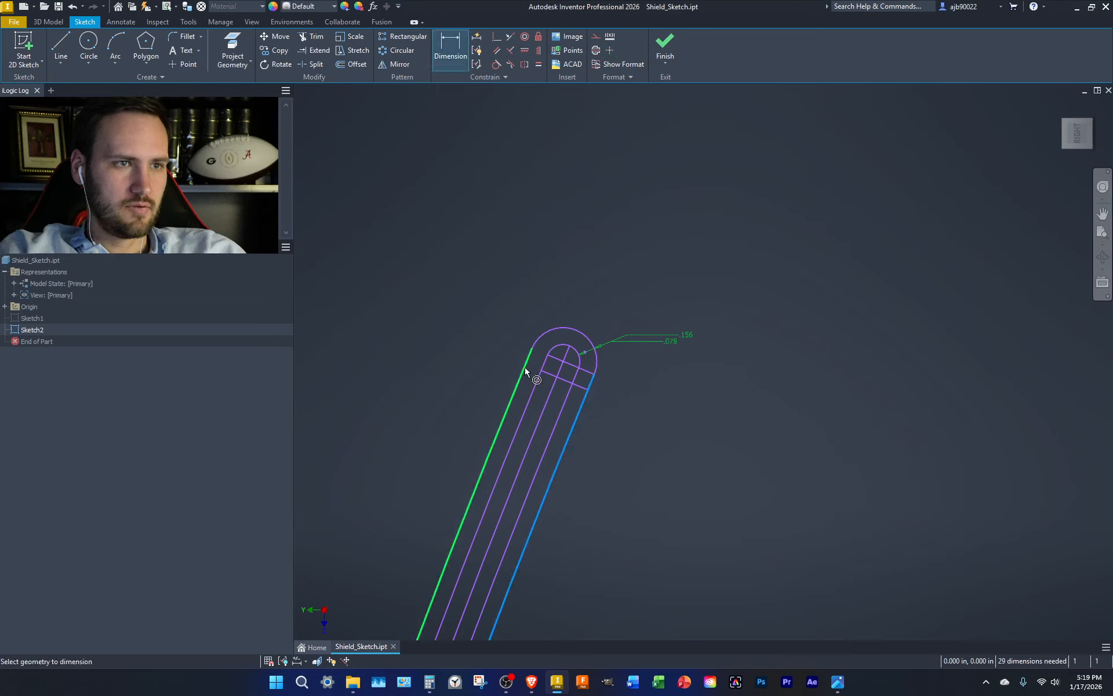
left_click(526, 370)
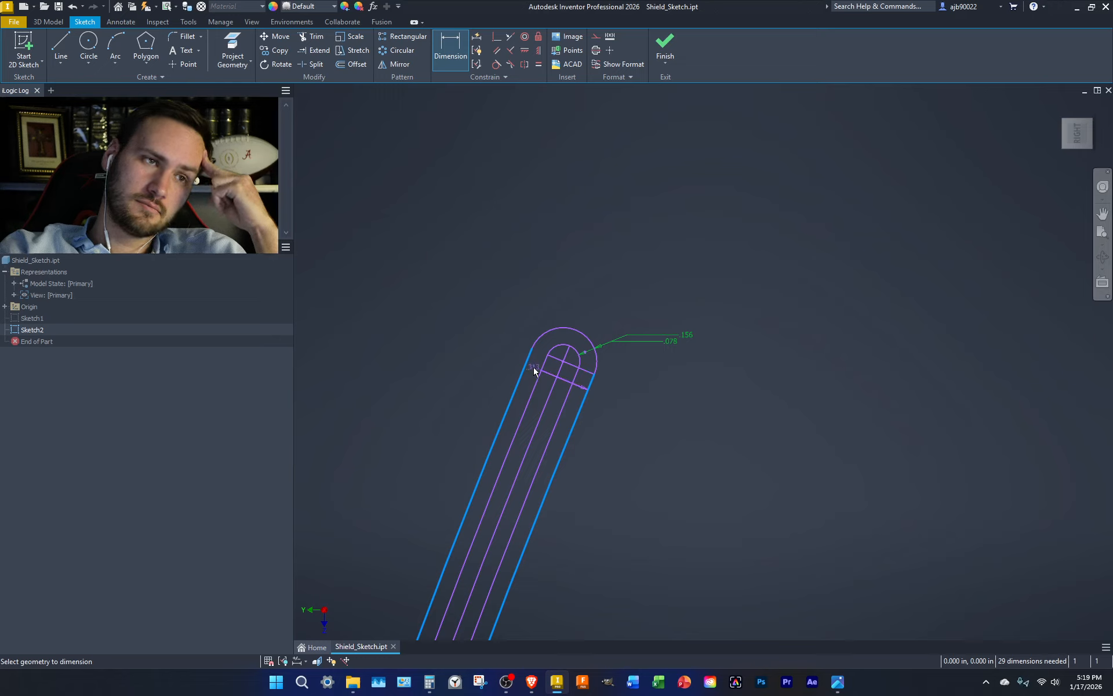
key("Escape")
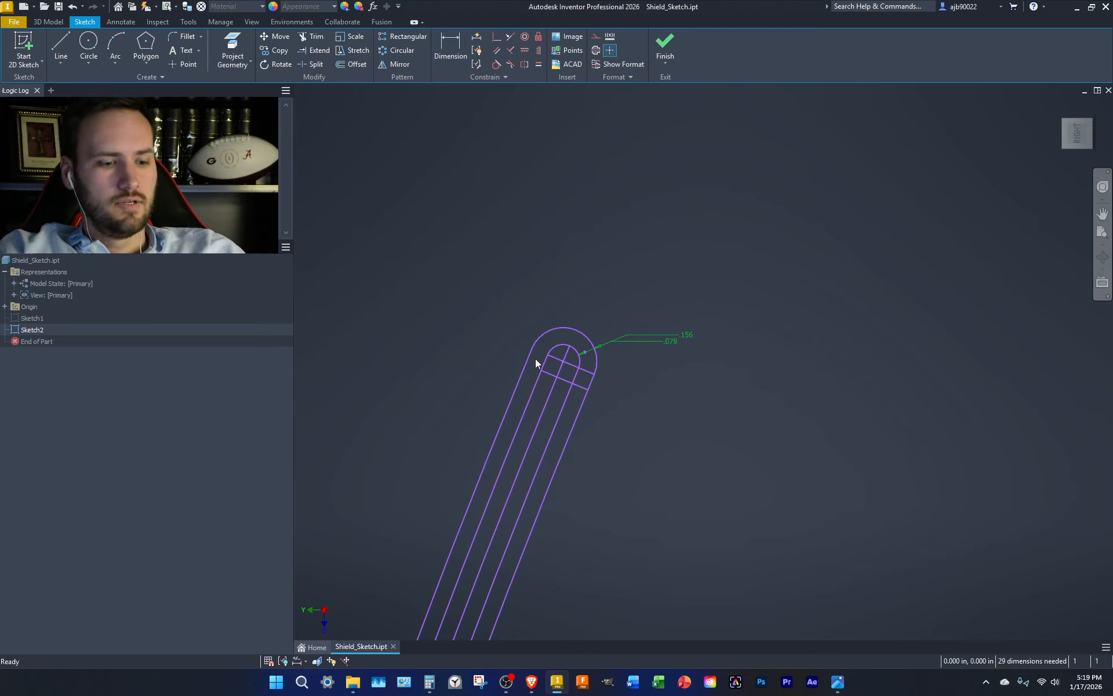
- Extend the inner and outer fillet arcs further around until both meet the middle arc
key("x")
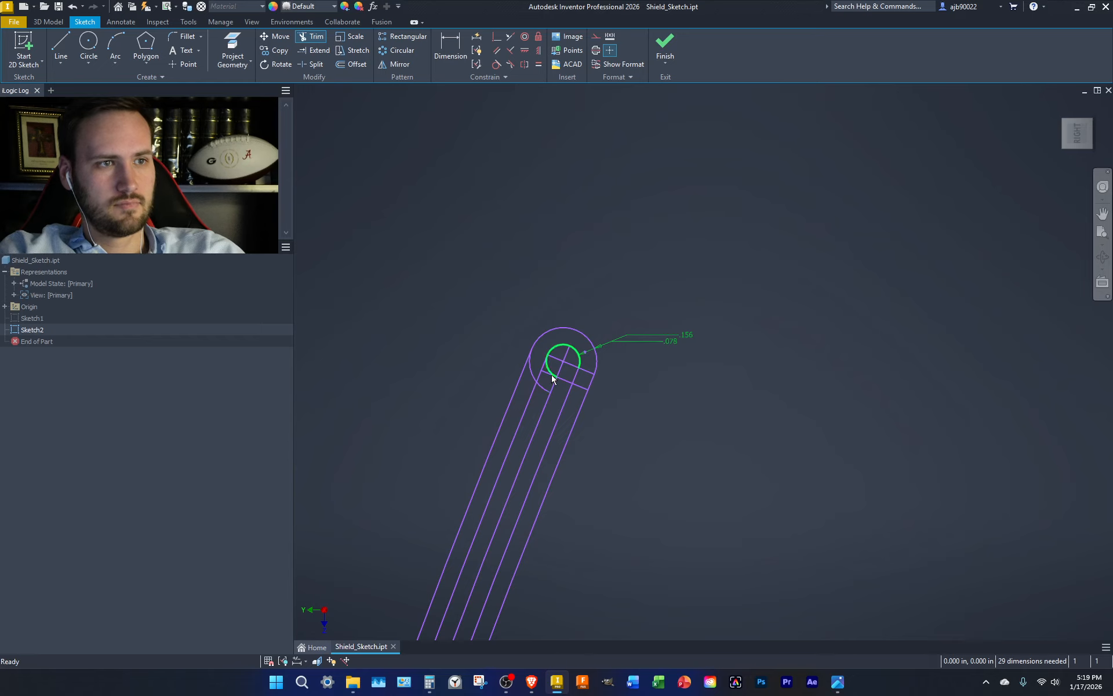
scroll(550, 373, "down", 5)
key("Escape")
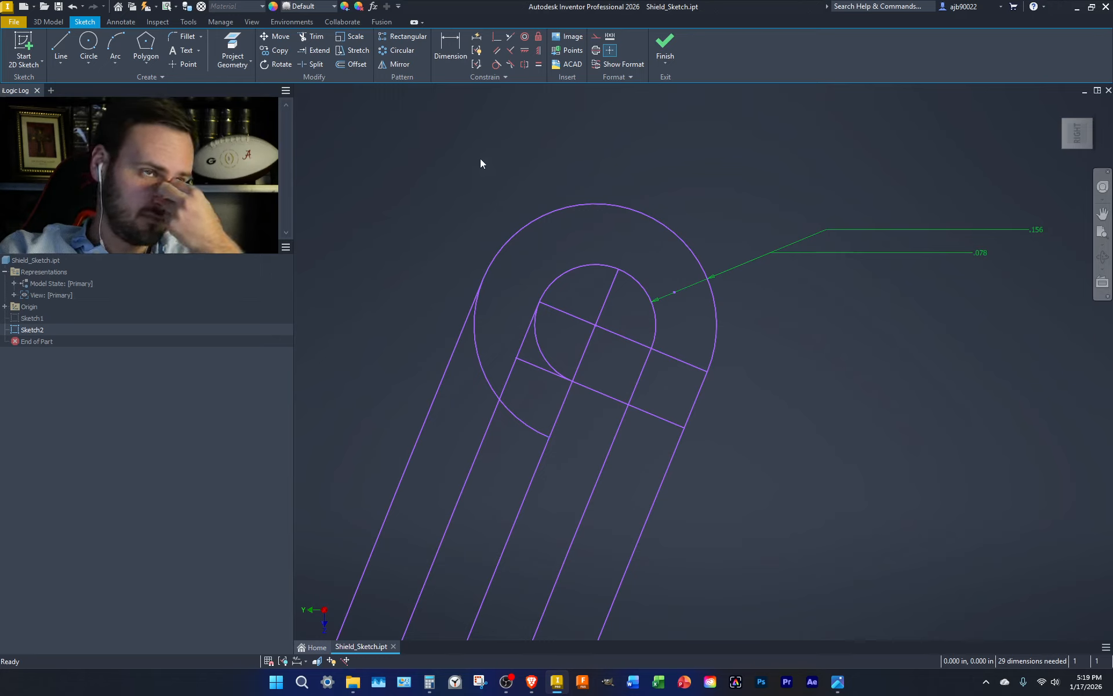
- Offset the second cross line downward by 0.078125 in
left_click(350, 64)
left_click(548, 372)
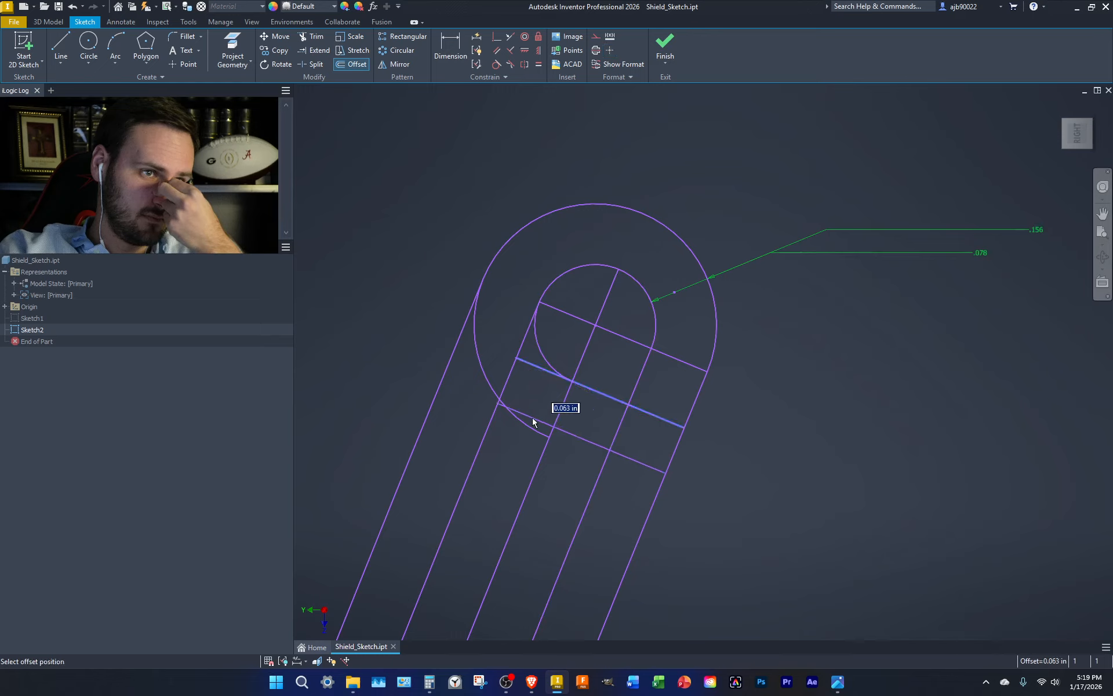
type(".0")
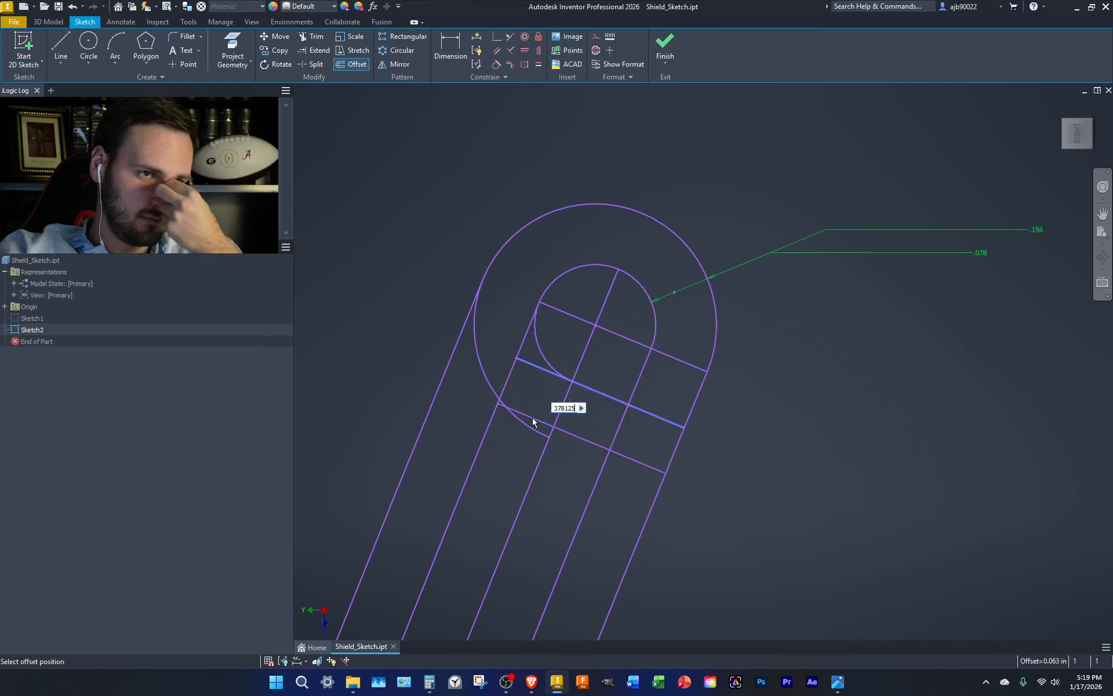
type("78125")
key("Return")
key("Escape")
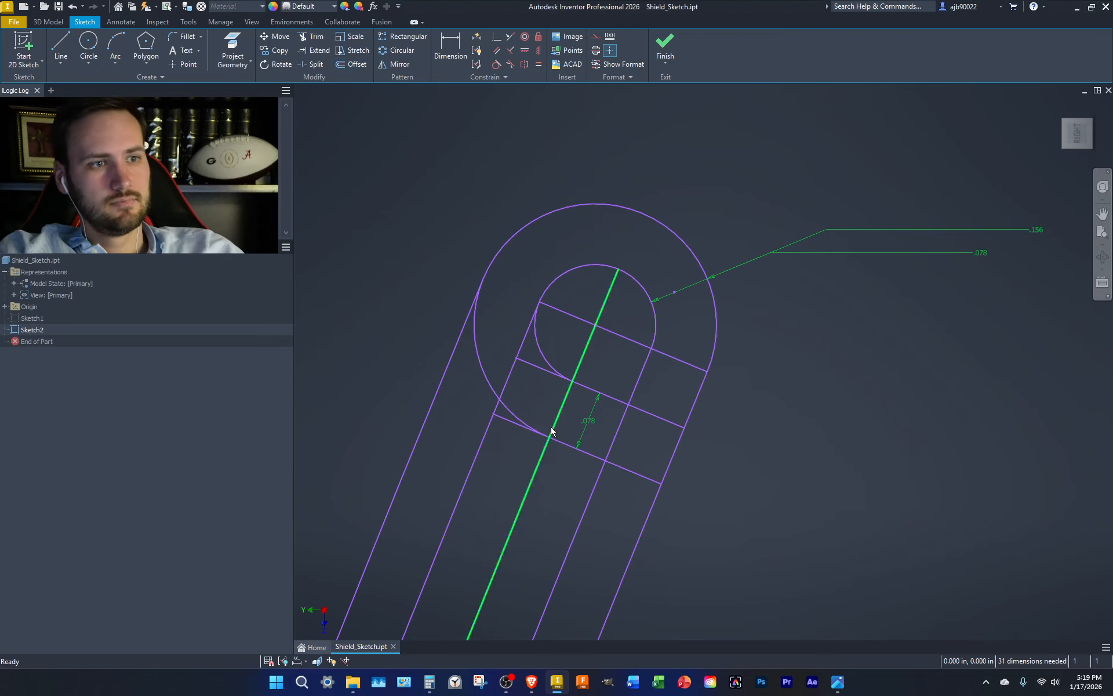
- Trim the left-hand ends of the second and third cross lines back to the middle arc
key("x")
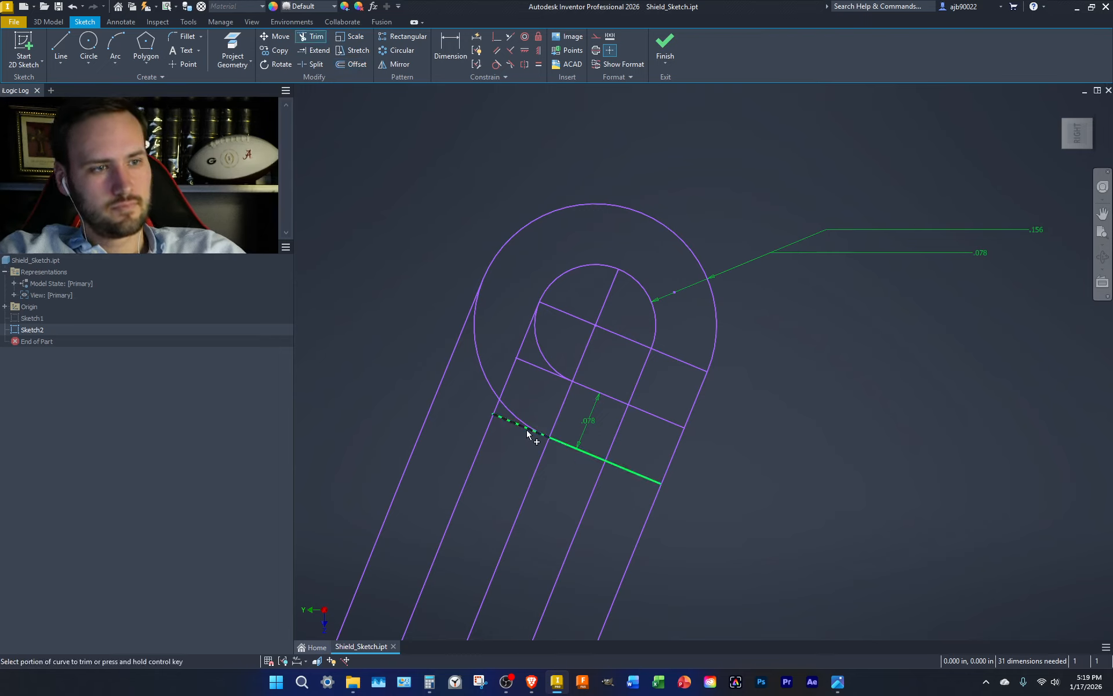
left_click(529, 434)
left_click(528, 370)
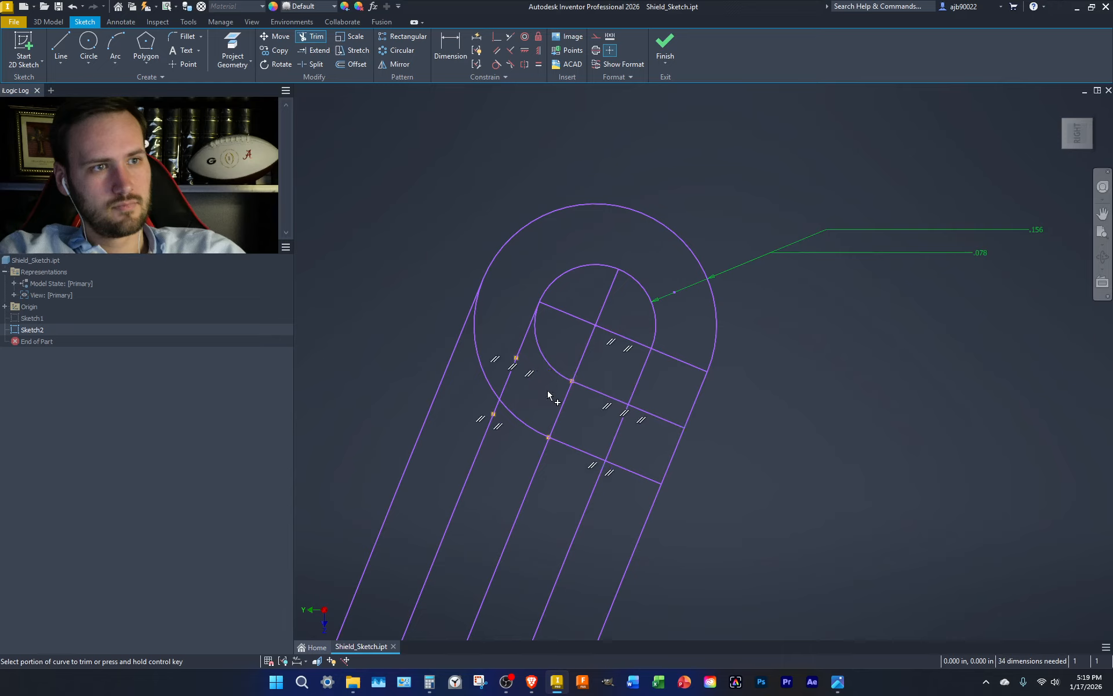
key("Escape")
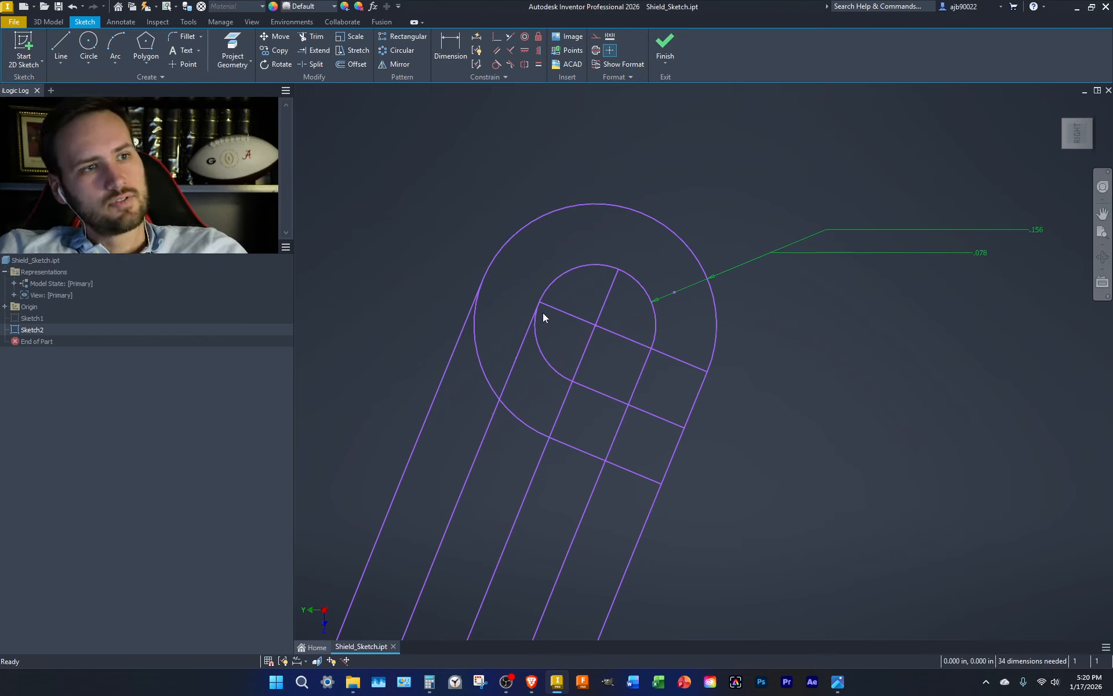
- Trim the first cross line between the middle arc and the right-hand end of the inner fillet arc
key("c")
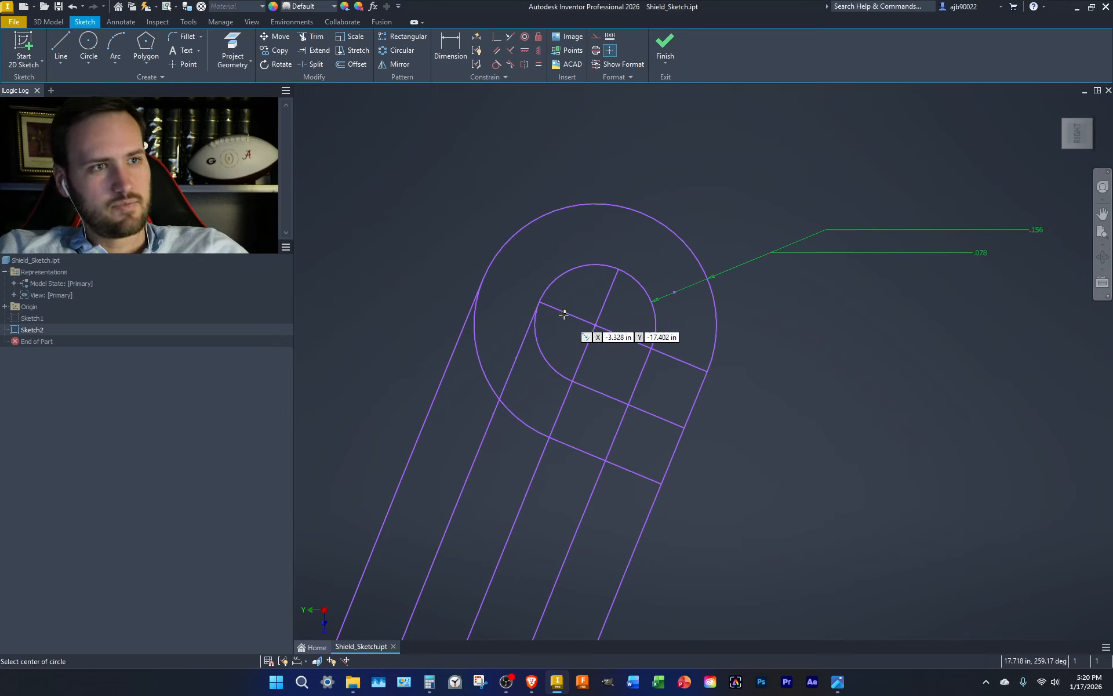
key("x")
left_click(614, 332)
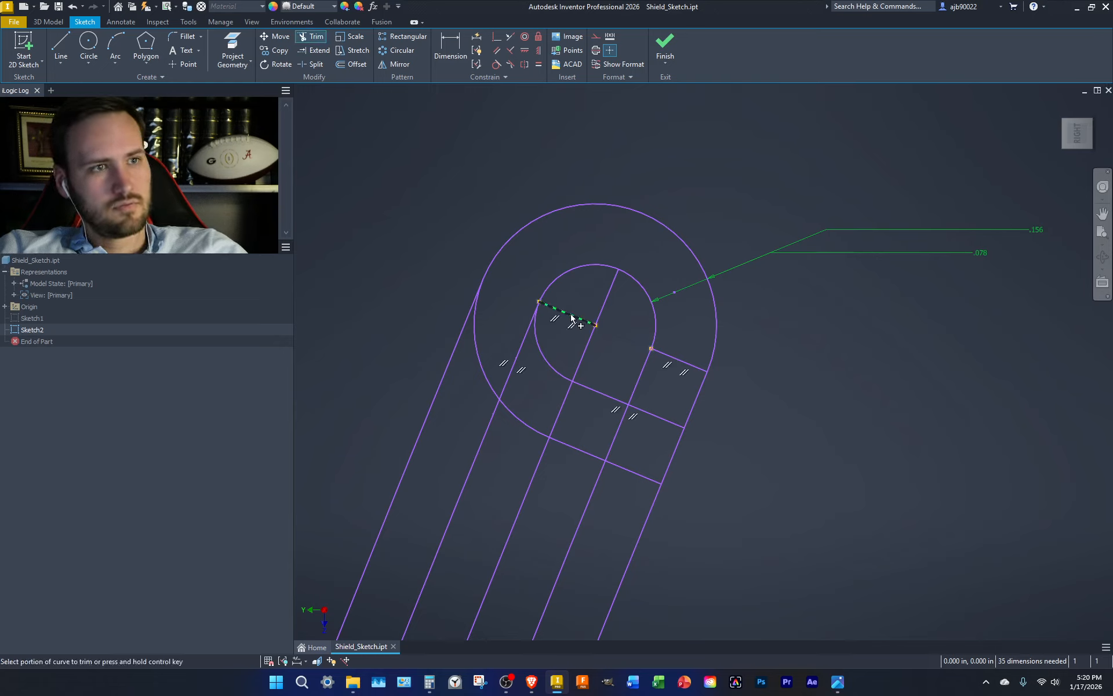
- Draw a small circle centred on the midpoint of the first cross line's left-hand piece, passing through that piece's left end
key("c")
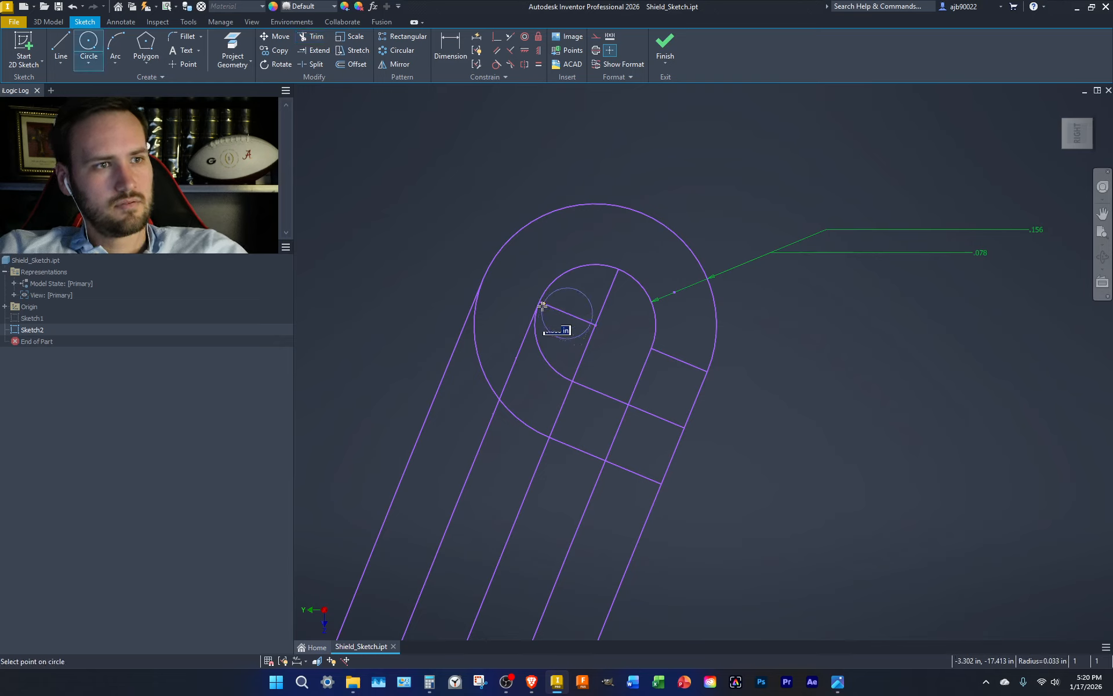
left_click(540, 302)
key("Return")
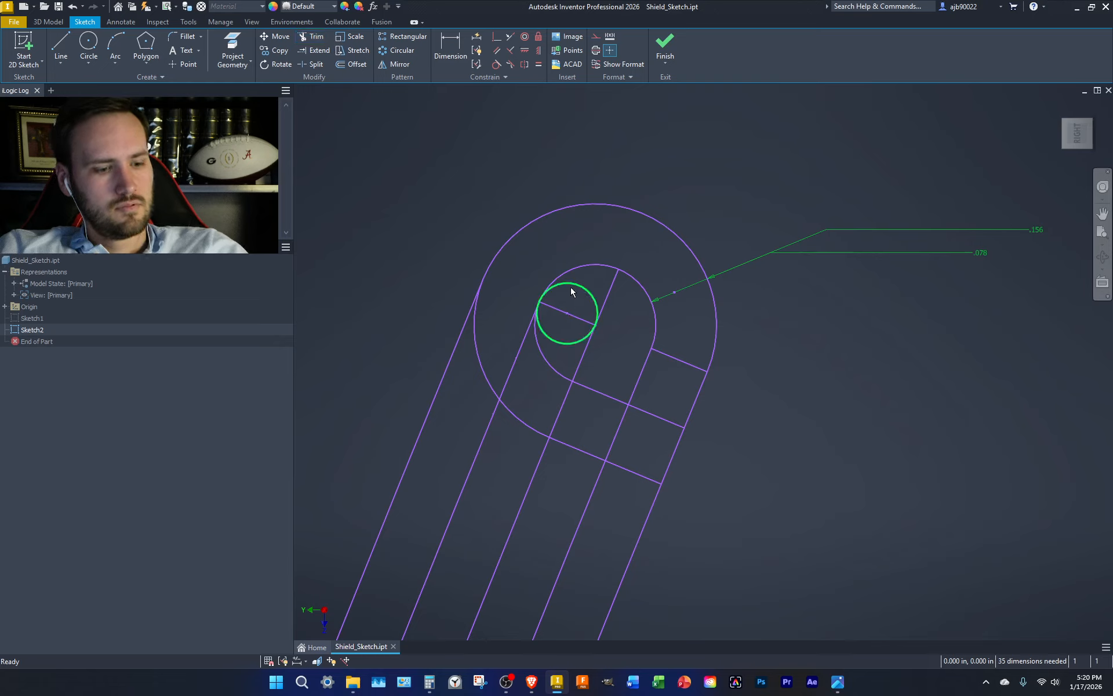
- Try to trim the short cross-line piece inside the small circle
key("x")
left_click(562, 305)
key("ctrl+z")
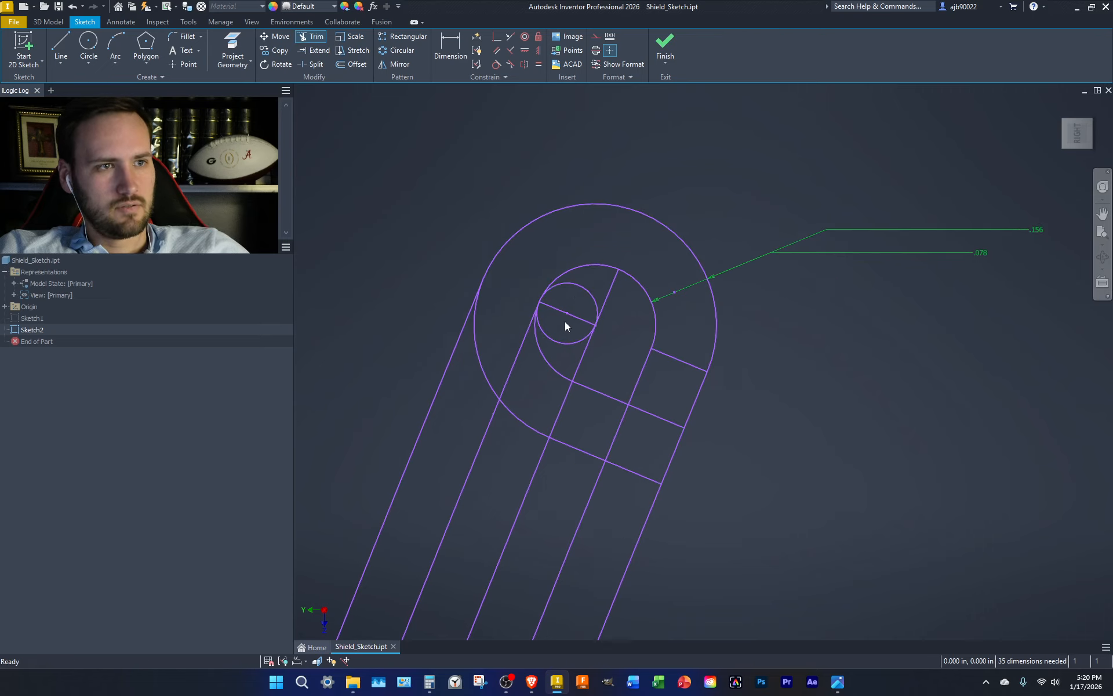
- Trim the inner fillet arc's lower left portion back to the second arc from the left, and delete the two fillet radius dimensions
key("x")
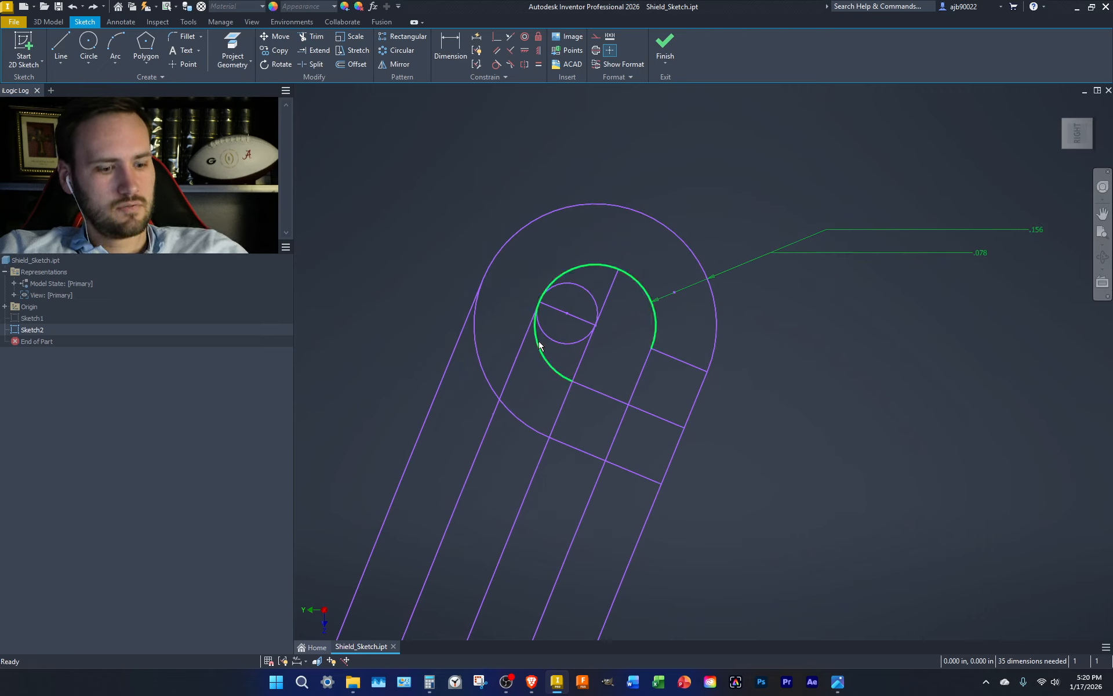
left_click(538, 344)
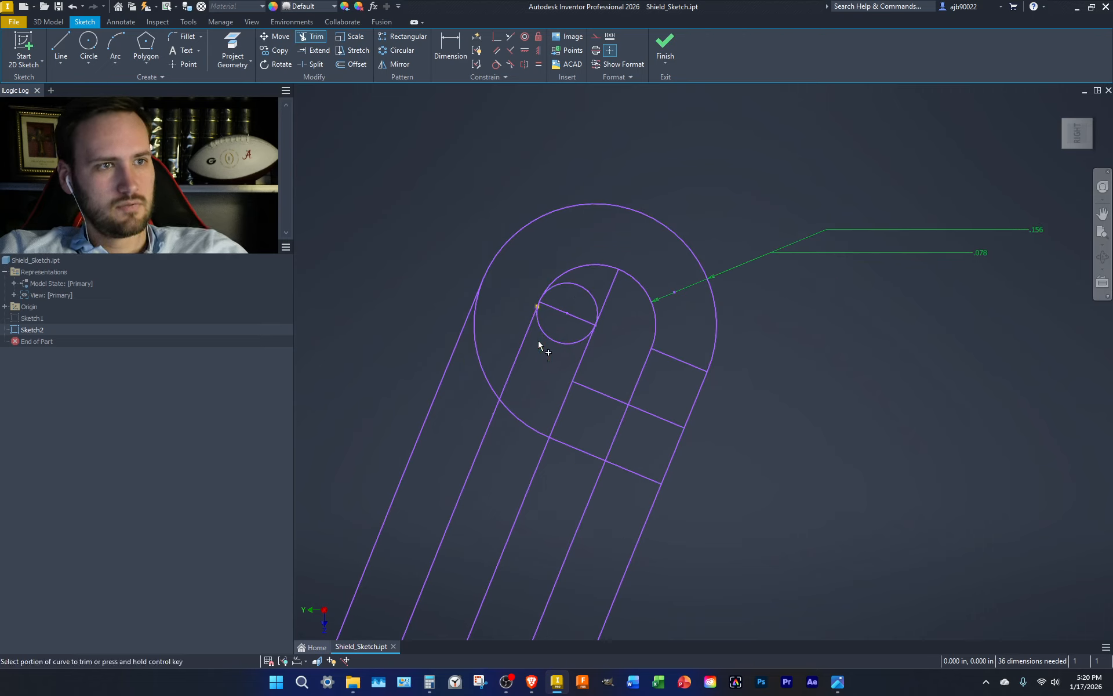
left_click(566, 287)
key("ctrl+z")
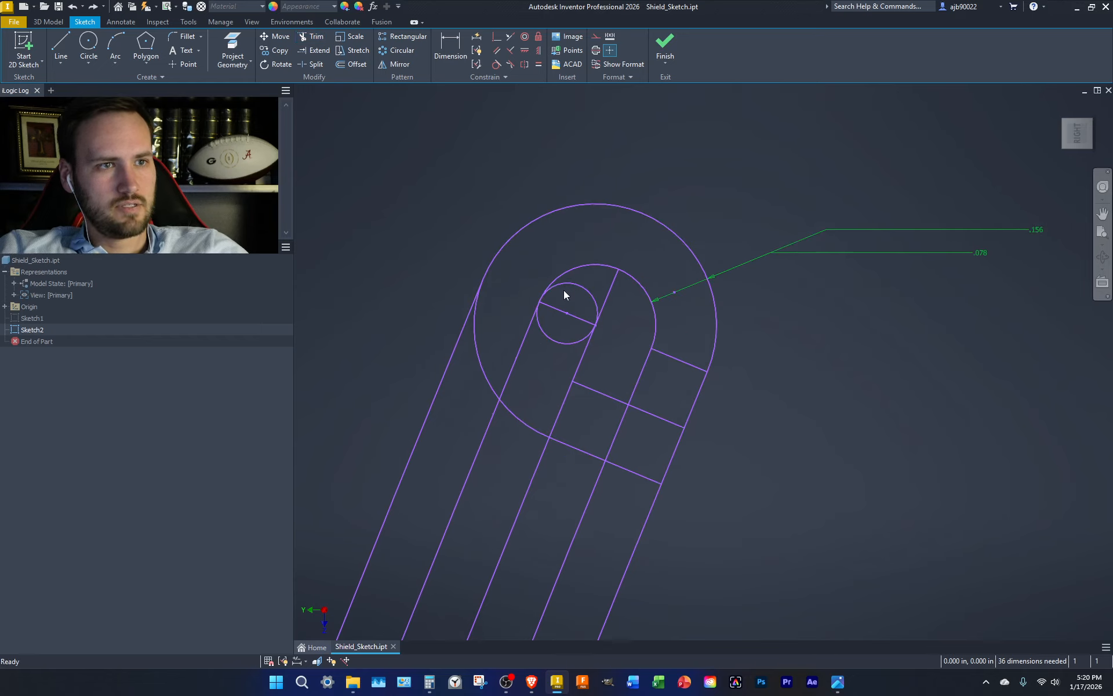
left_click_drag(830, 307, 774, 204)
key("Delete")
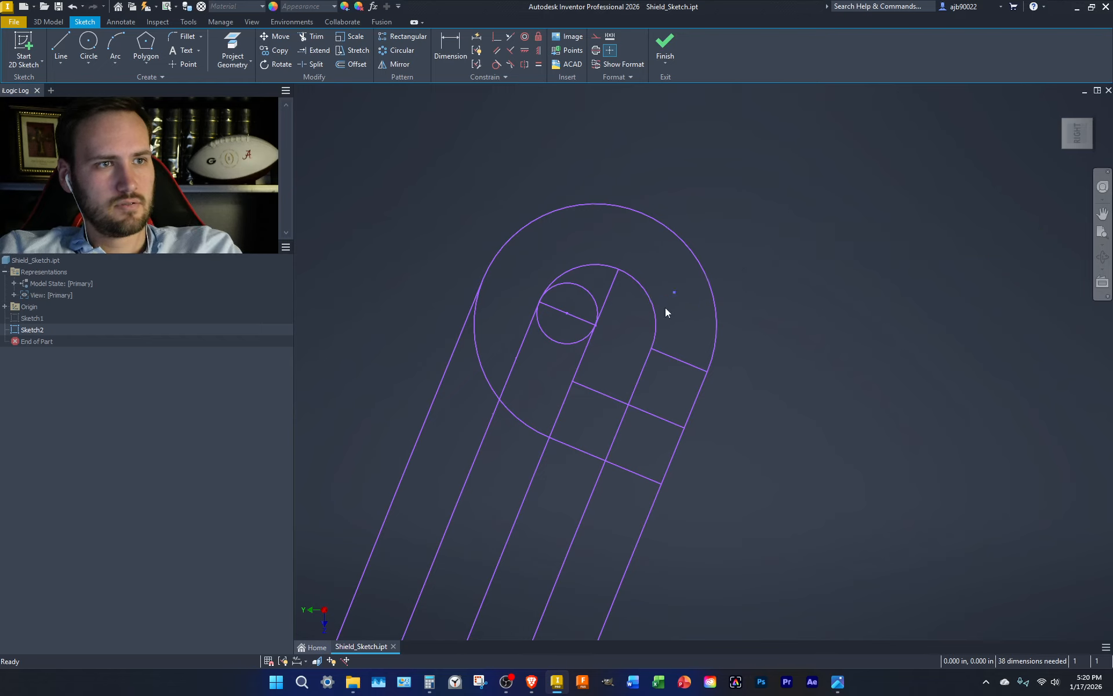
- Try to trim the upper half of the small circle
key("x")
left_click(582, 284)
key("Escape")
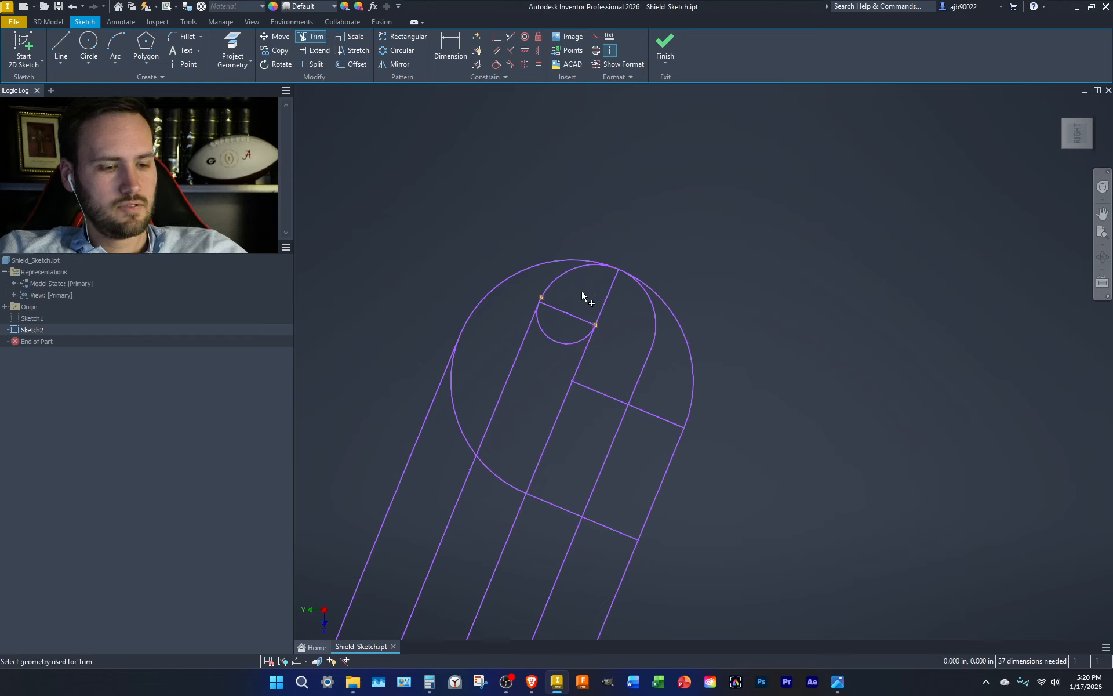
key("ctrl+z")
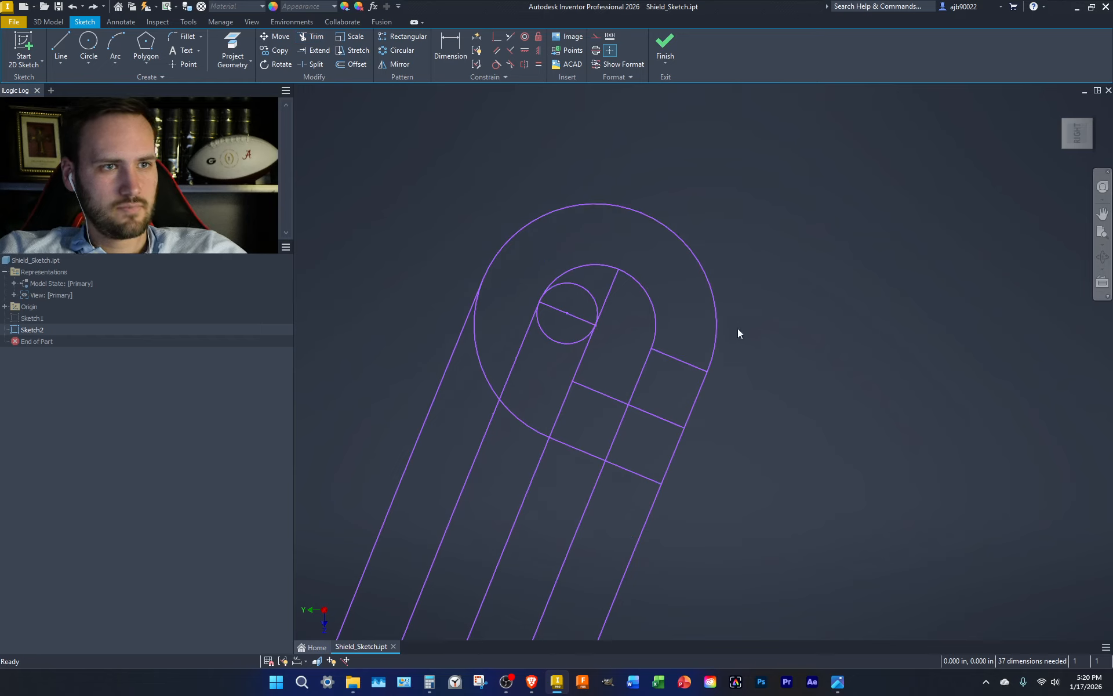
- Delete the right-hand remainder of the first cross line and the whole second cross line
left_click(661, 352)
key("Delete")
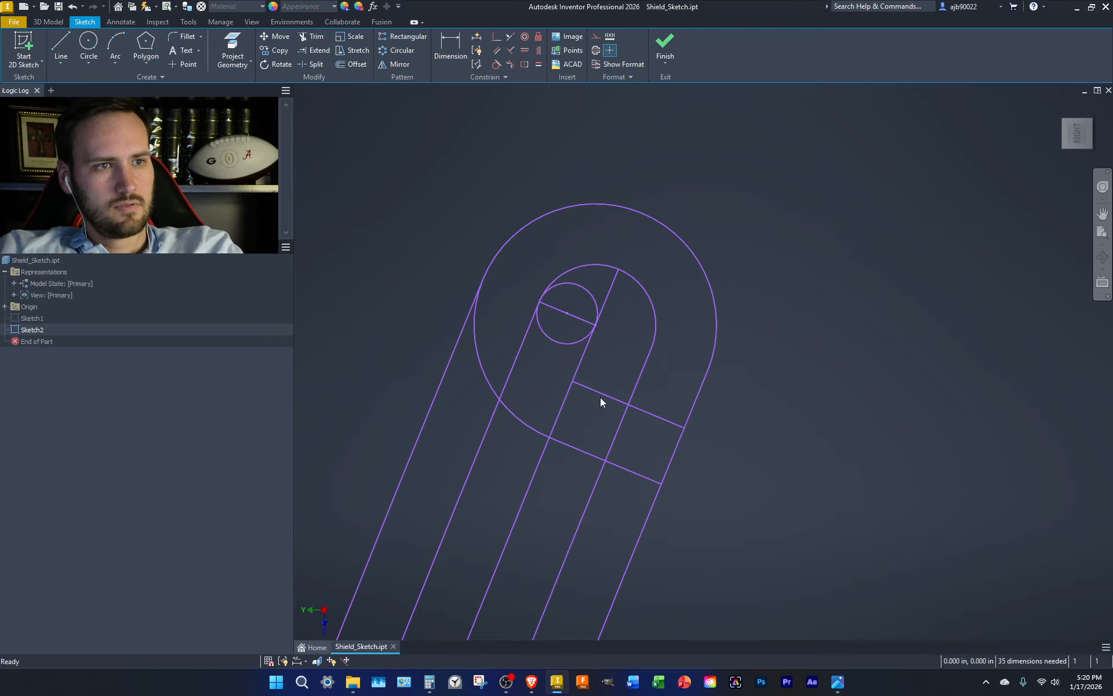
left_click(600, 393)
key("Delete")
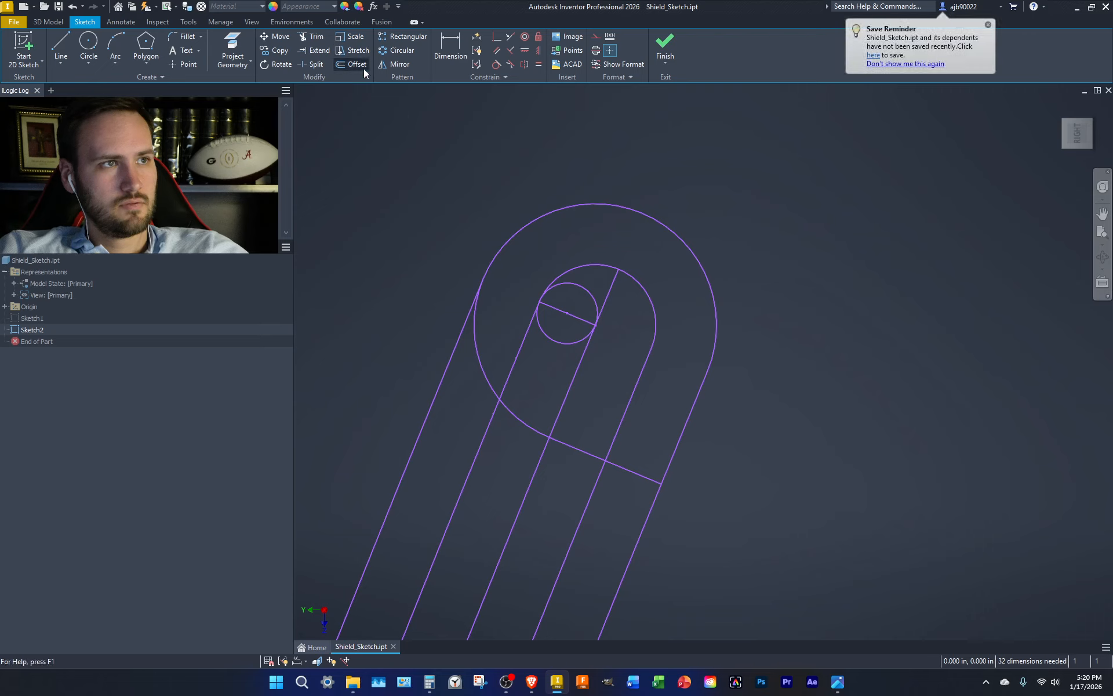
- Offset the remaining lower cross line upward by 0.078 in, and delete the original line
left_click(362, 66)
left_click(567, 443)
type(".07")
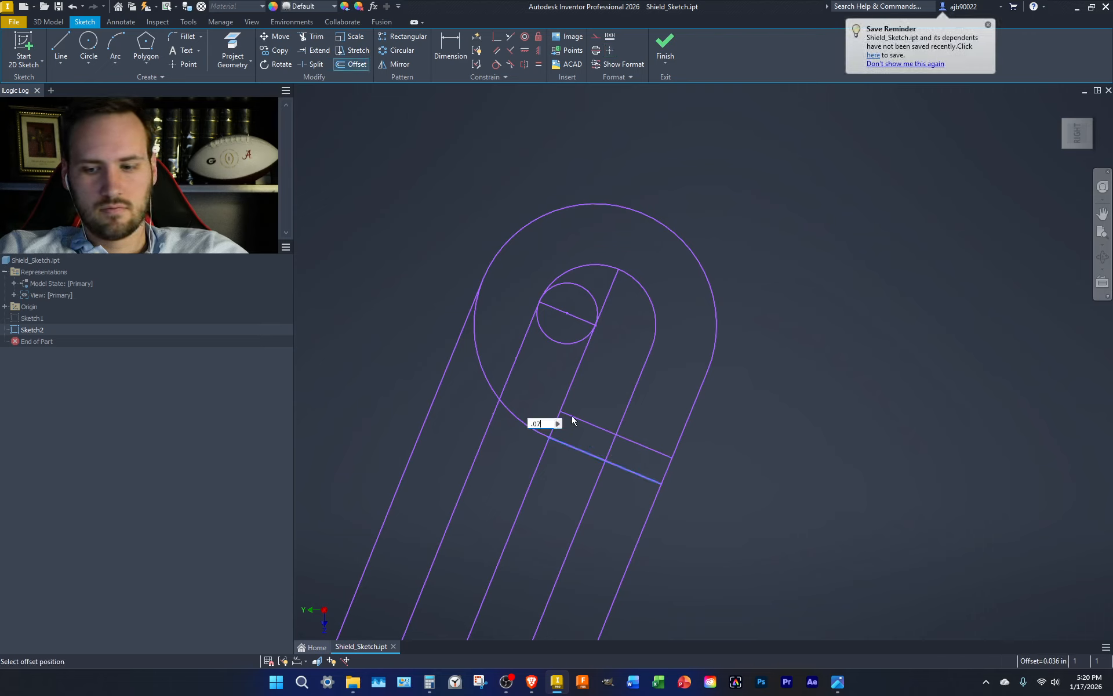
key("Escape")
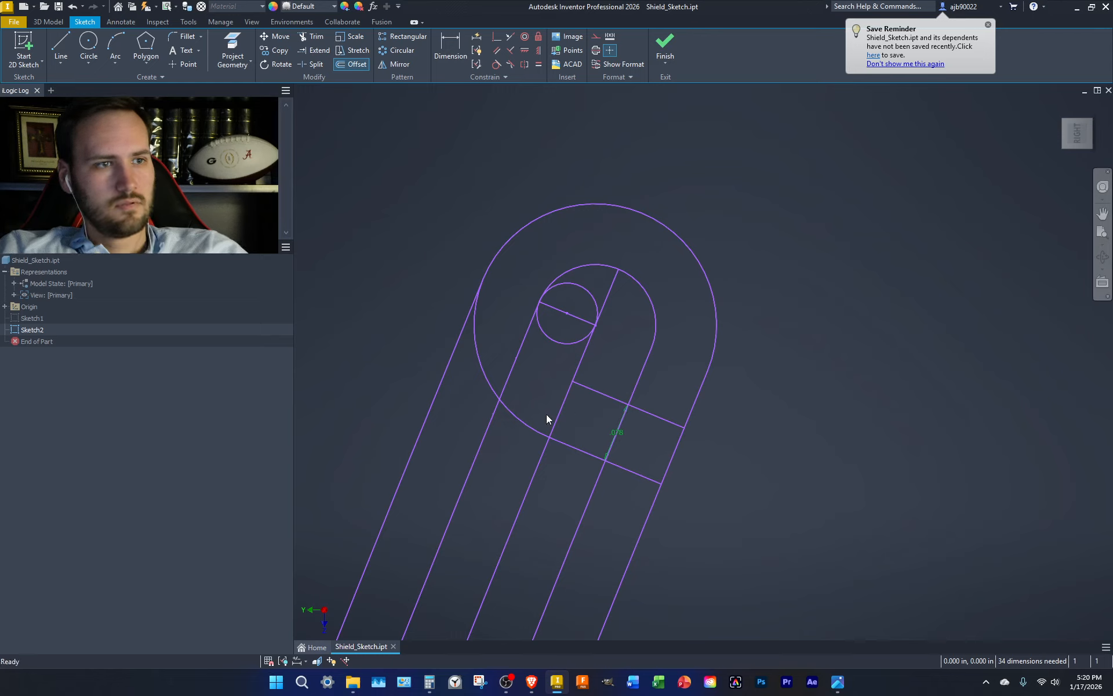
left_click(586, 452)
key("Delete")
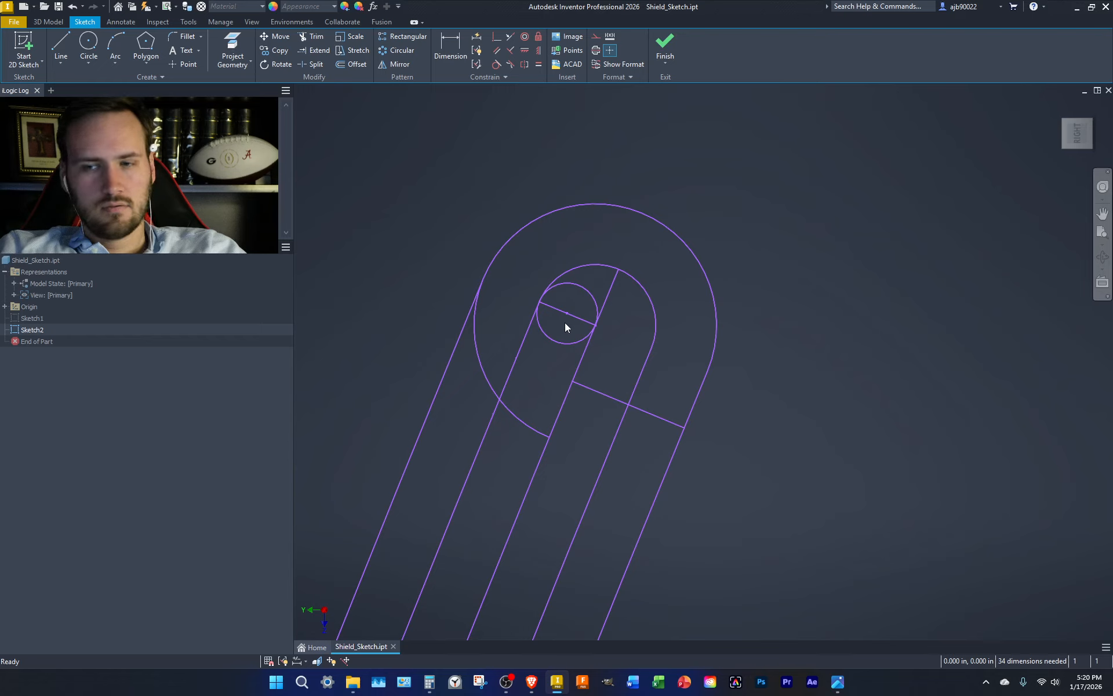
key("d")
left_click(580, 286)
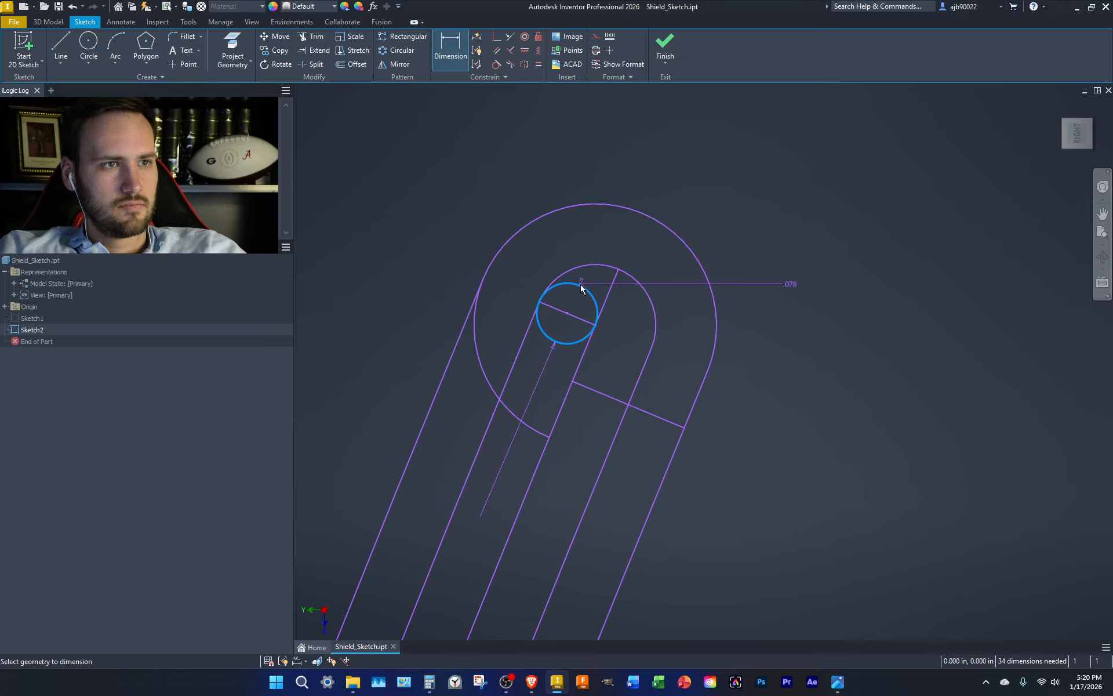
key("Escape")
- Delete the line across the small circle and trim away the circle's upper part, leaving its lower arc
left_click(589, 320)
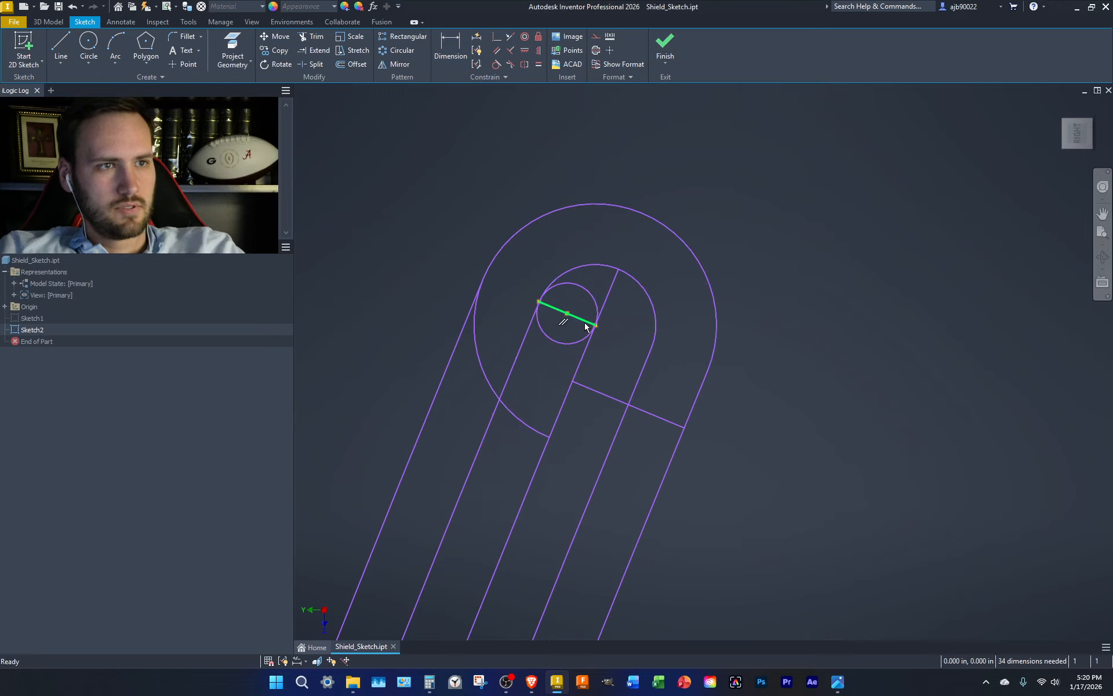
key("Delete")
key("x")
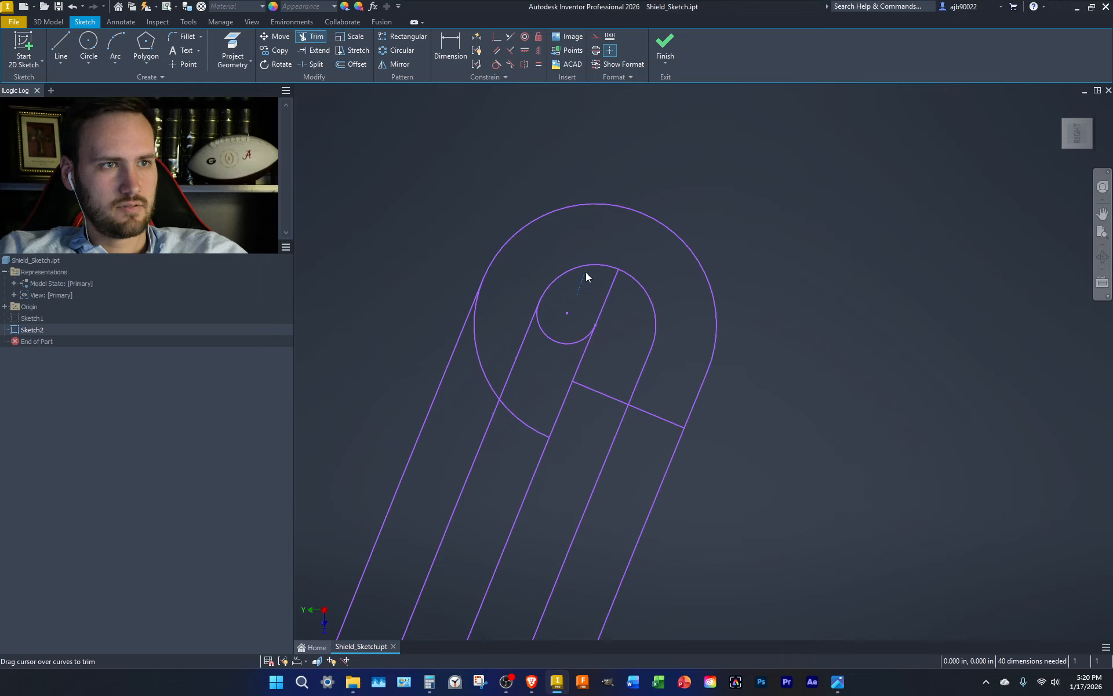
key("Escape")
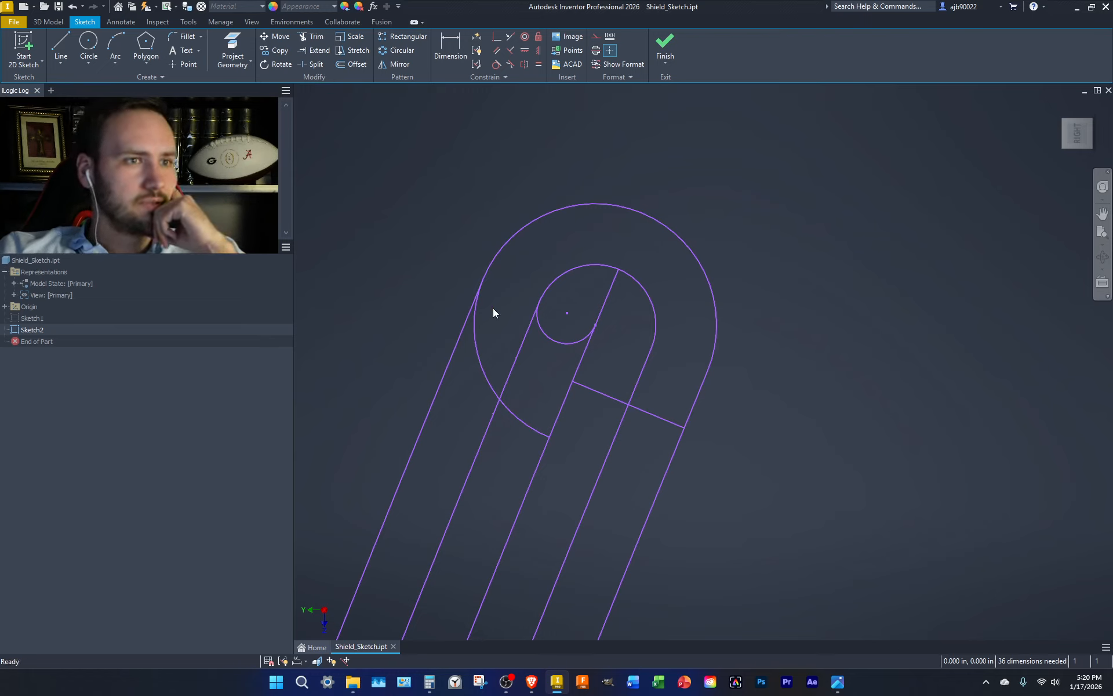
- Offset the small circle's remaining lower arc outward by 0.078125 in
scroll(818, 380, "down", 5)
mouse_move(817, 380)
middle_mouse_down()
mouse_move(771, 328)
mouse_move(665, 394)
middle_mouse_up()
scroll(575, 376, "up", 6)
left_click(351, 64)
left_click(565, 378)
type(".078125")
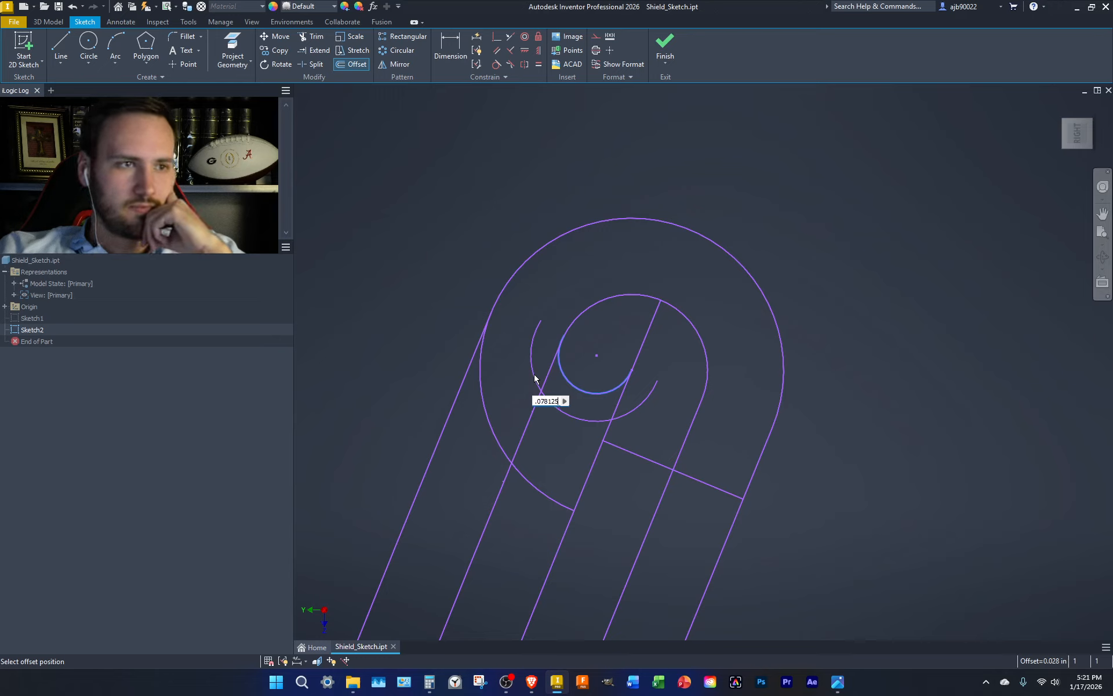
key("Return")
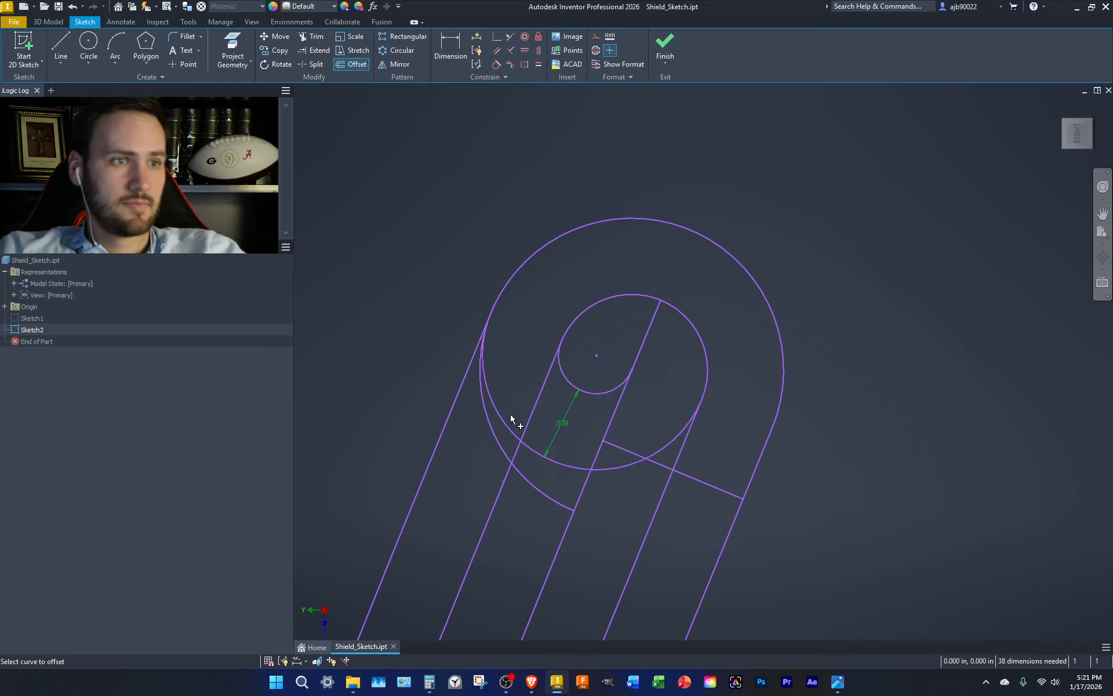
- Trim the outer fillet arc's lower left portion back to where it meets the new offset arc
left_click(497, 450)
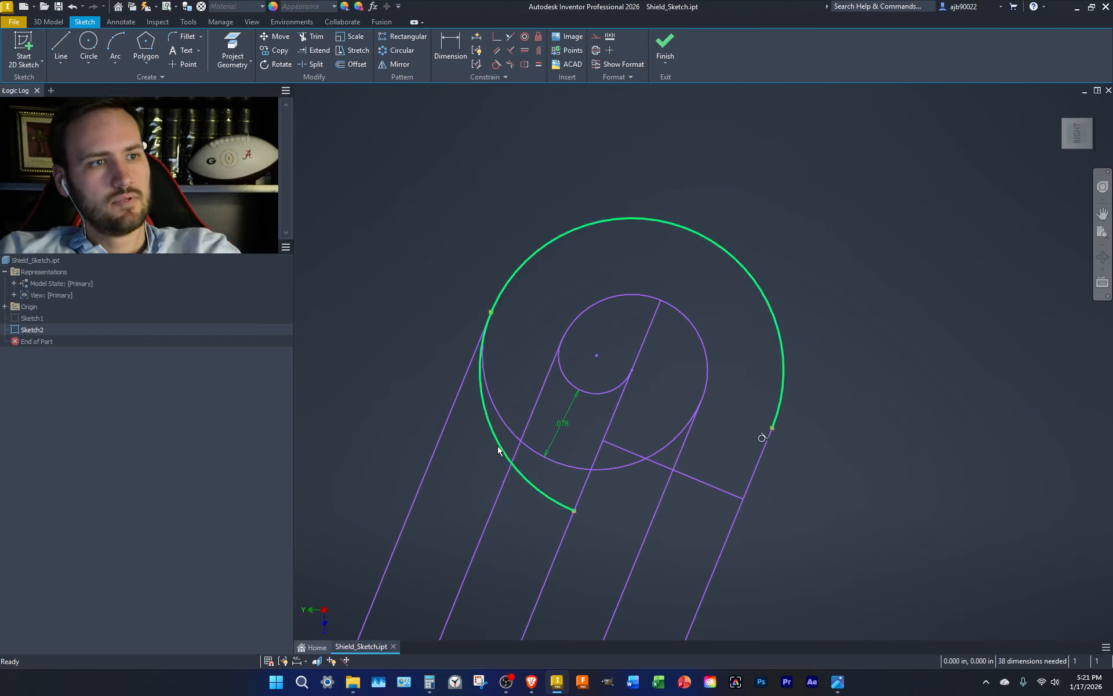
key("x")
left_click(497, 449)
key("Escape")
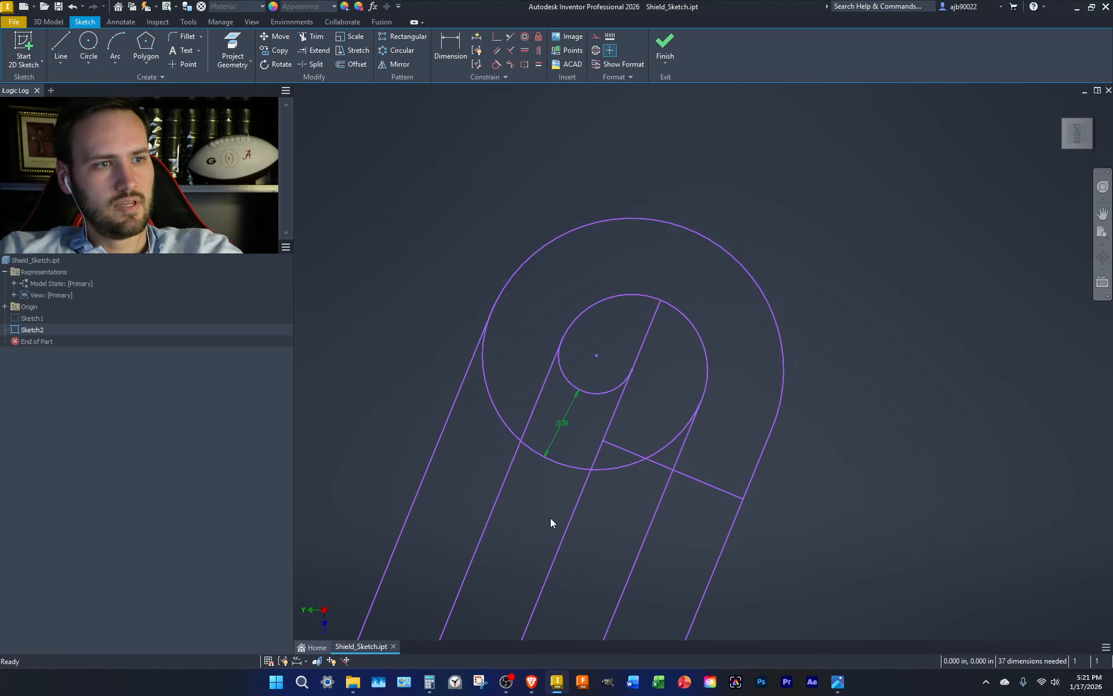
- Draw a line from the small arc's center point to the arc's right end
scroll(612, 486, "up", 2)
scroll(684, 447, "down", 5)
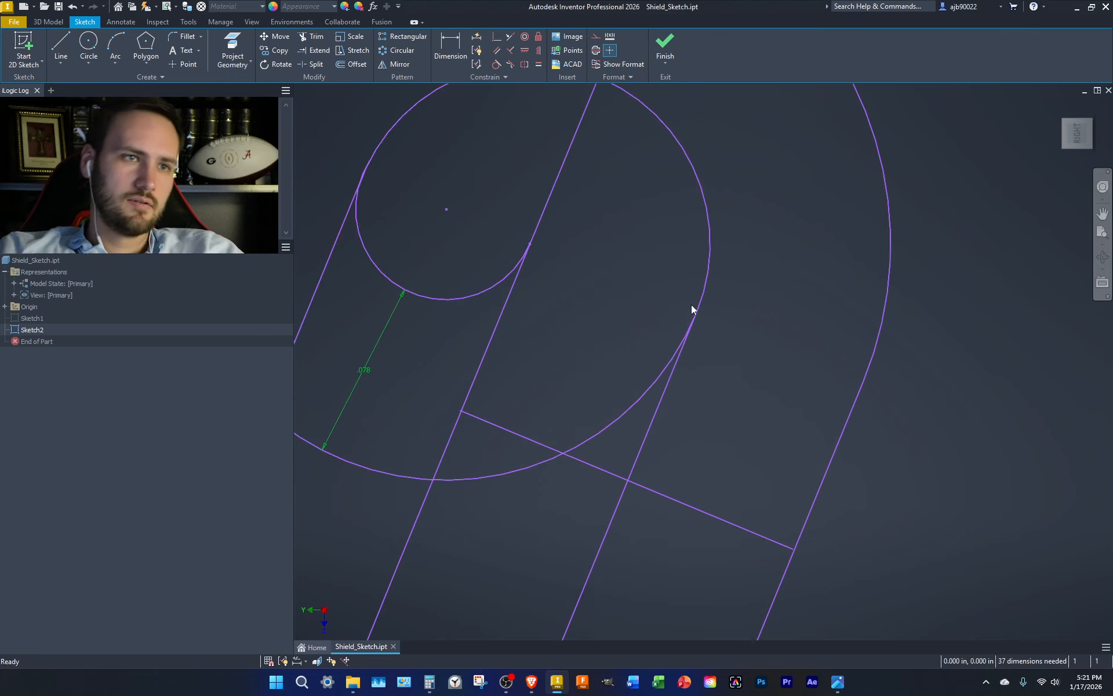
scroll(690, 300, "up", 2)
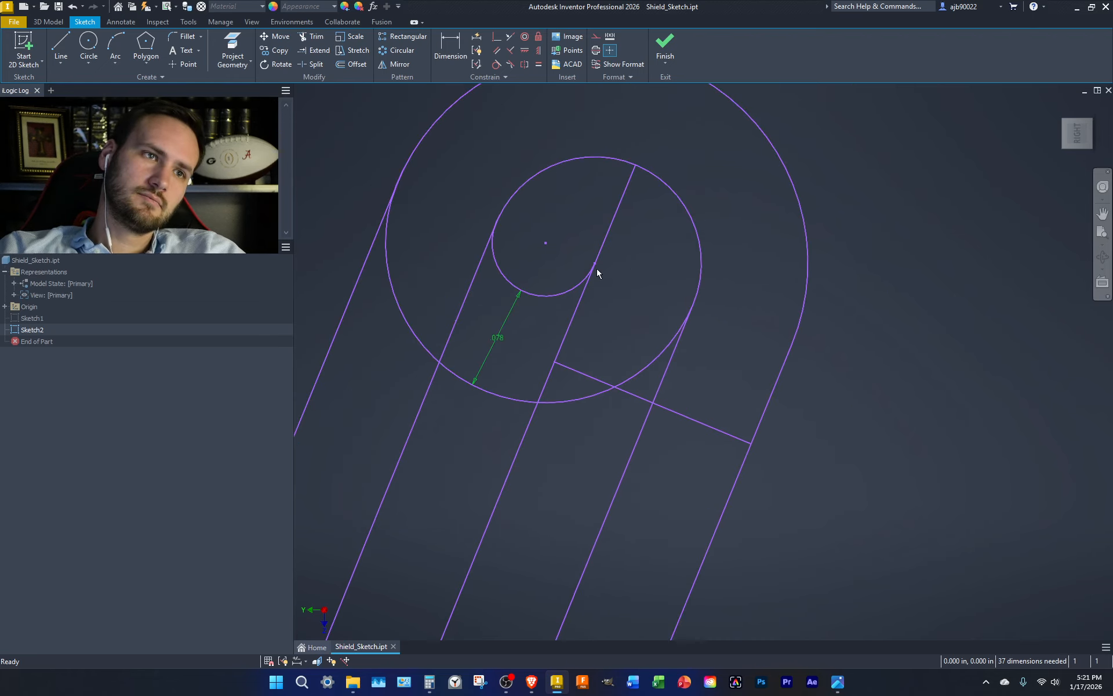
key("l")
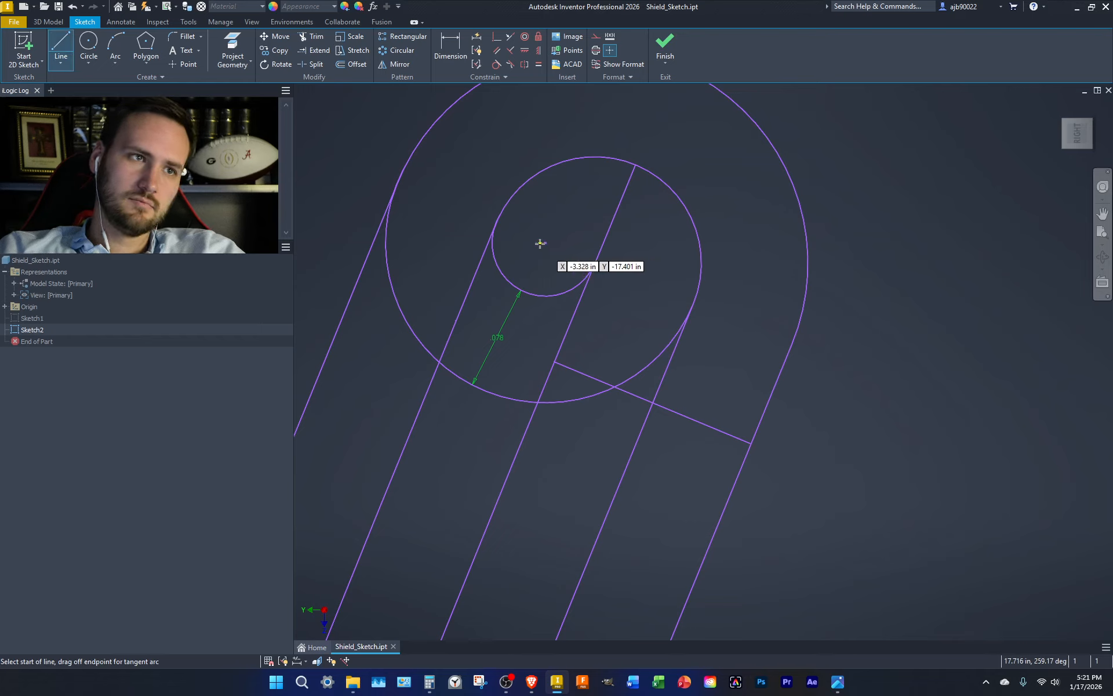
left_click(545, 242)
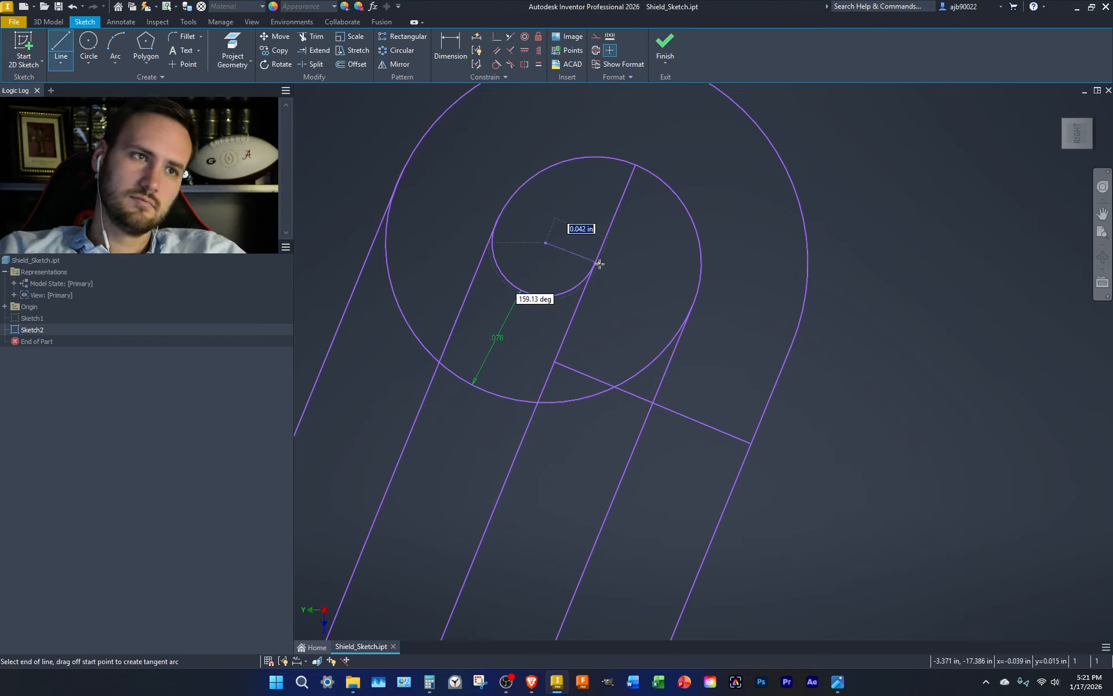
left_click(596, 262)
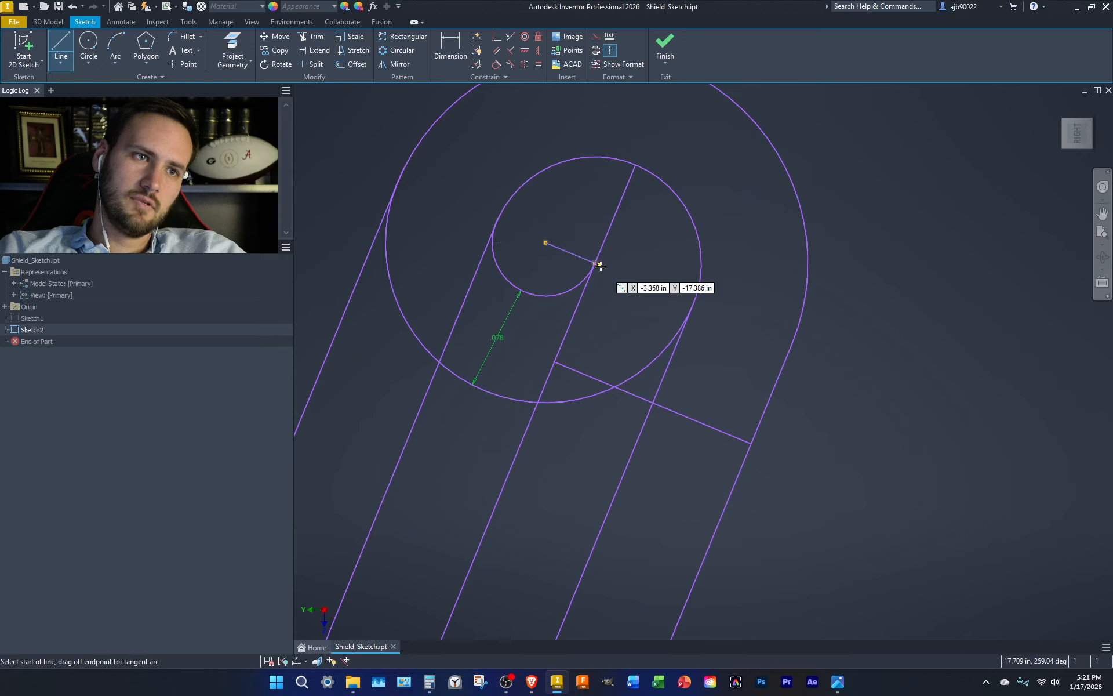
key("Escape")
- Extend the new line to the inner fillet arc's right end and trim the middle long arc's segment above it
key("x")
left_click(584, 264)
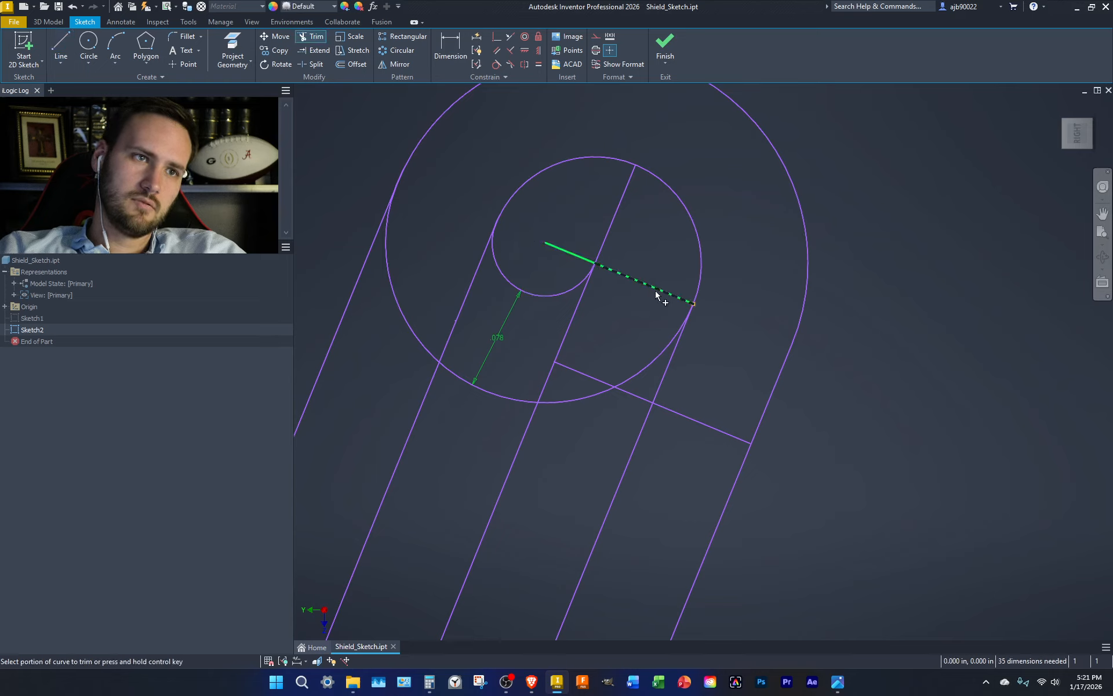
key("x")
key("Escape")
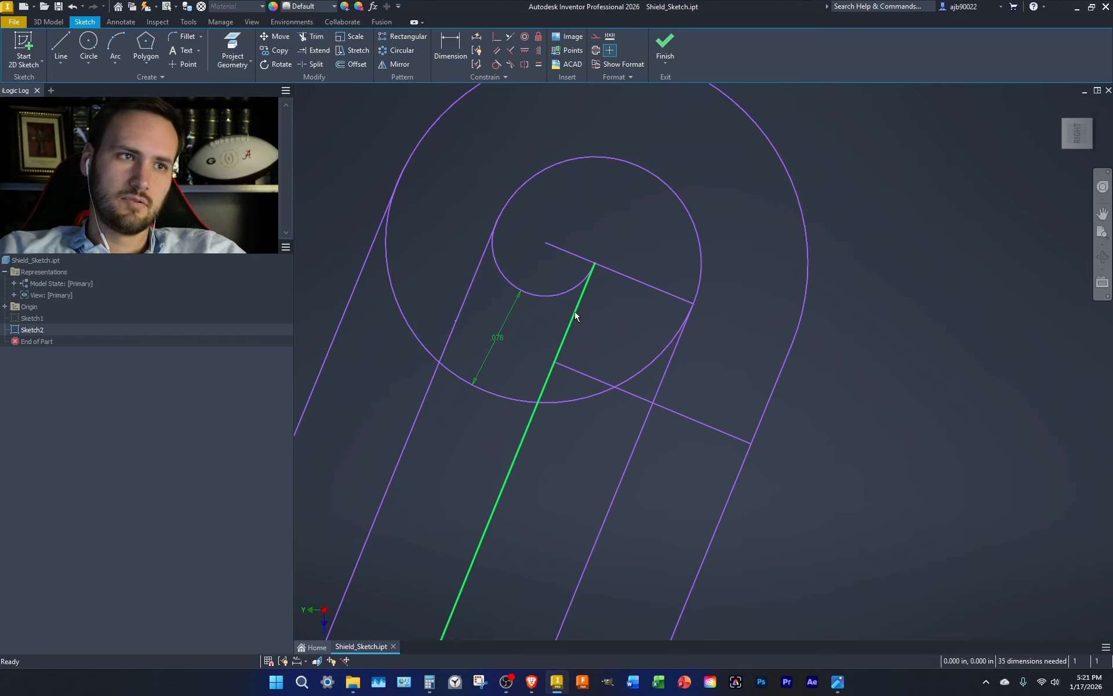
- Delete the three leftmost long profile arcs and the offset dimension beside the small arc
left_click(575, 312)
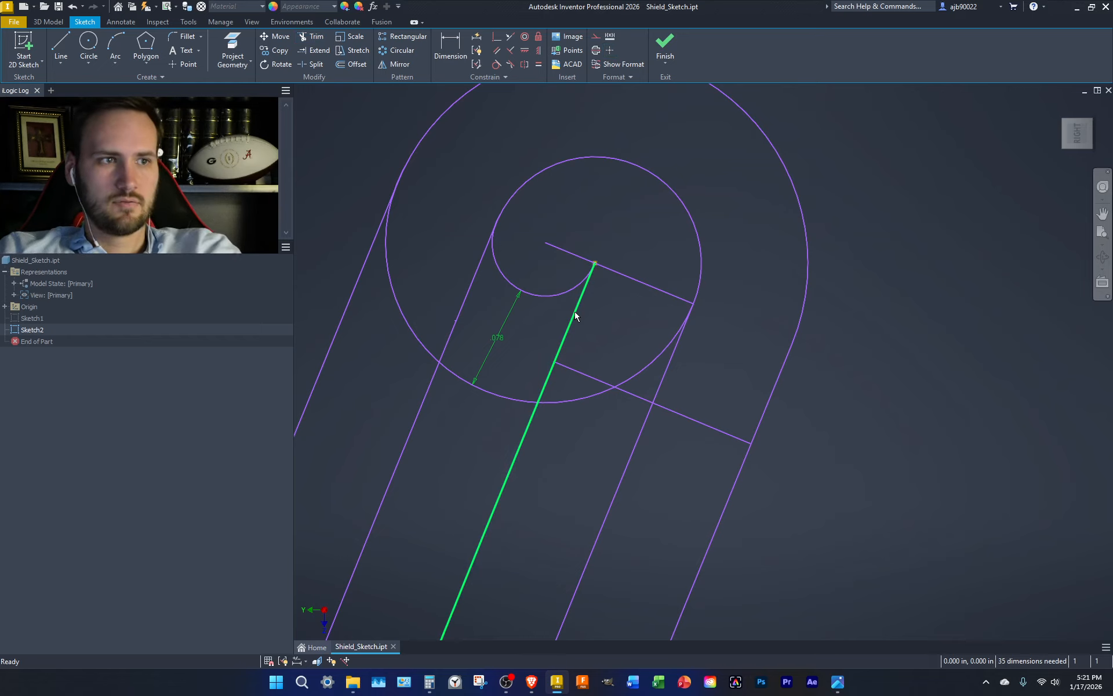
key("Delete")
left_click_drag(431, 494, 237, 367)
key("Delete")
key("Delete")
left_click(487, 325)
key("Delete")
- Trim the end line's portion inside the small arc and delete the remaining lower cross line
key("x")
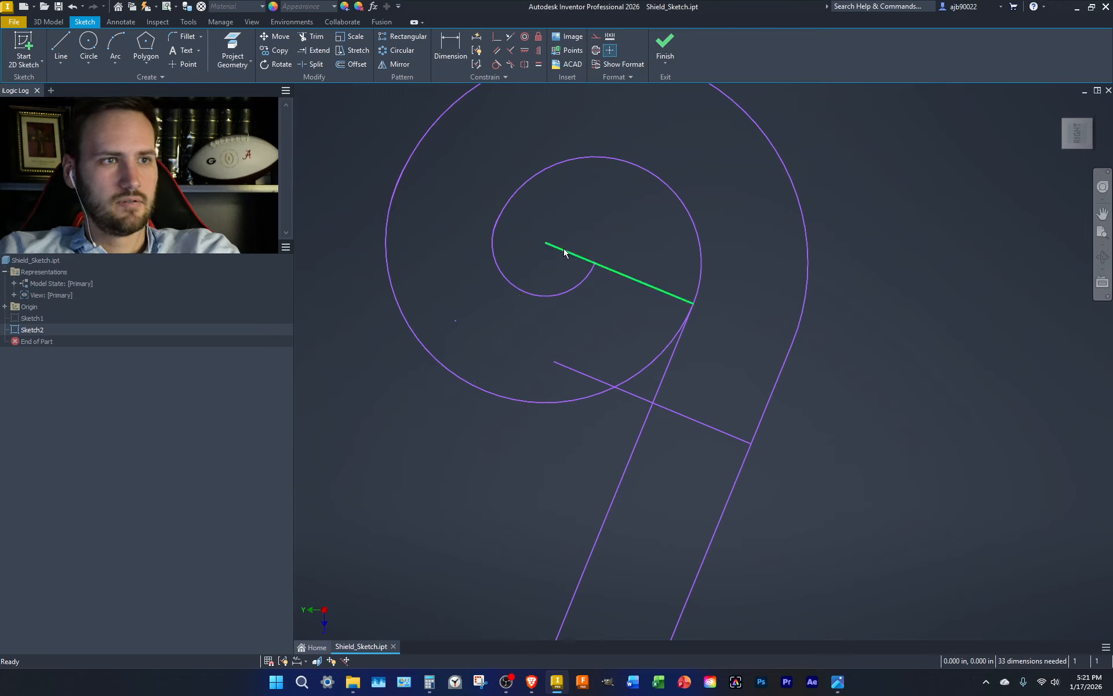
left_click(563, 254)
key("Escape")
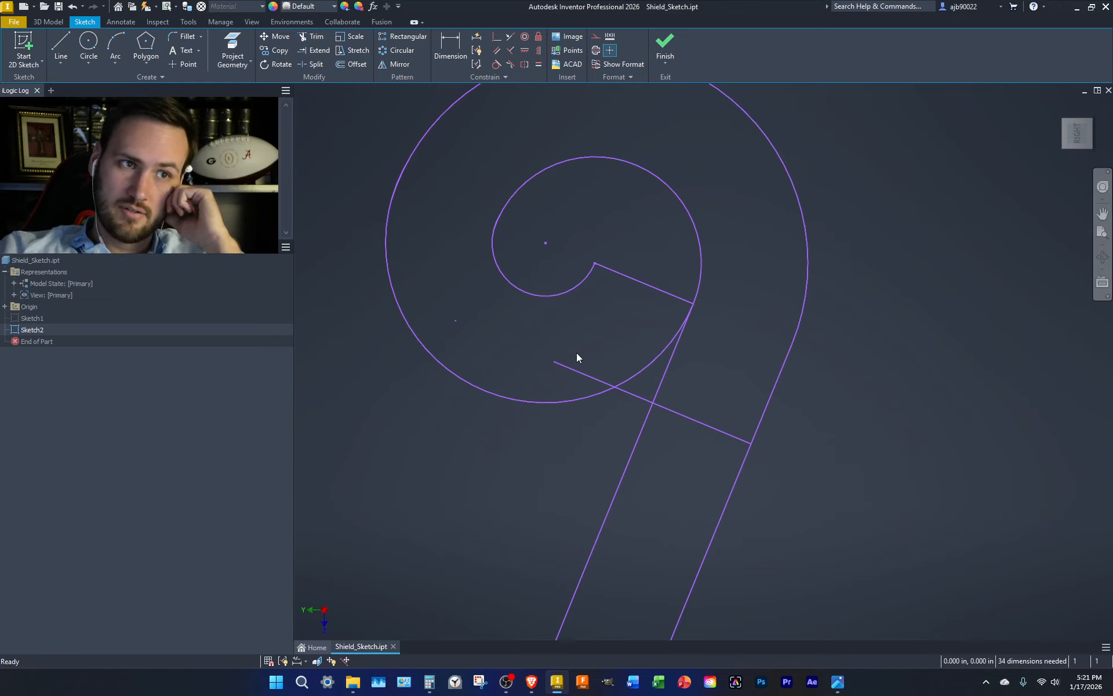
left_click(579, 372)
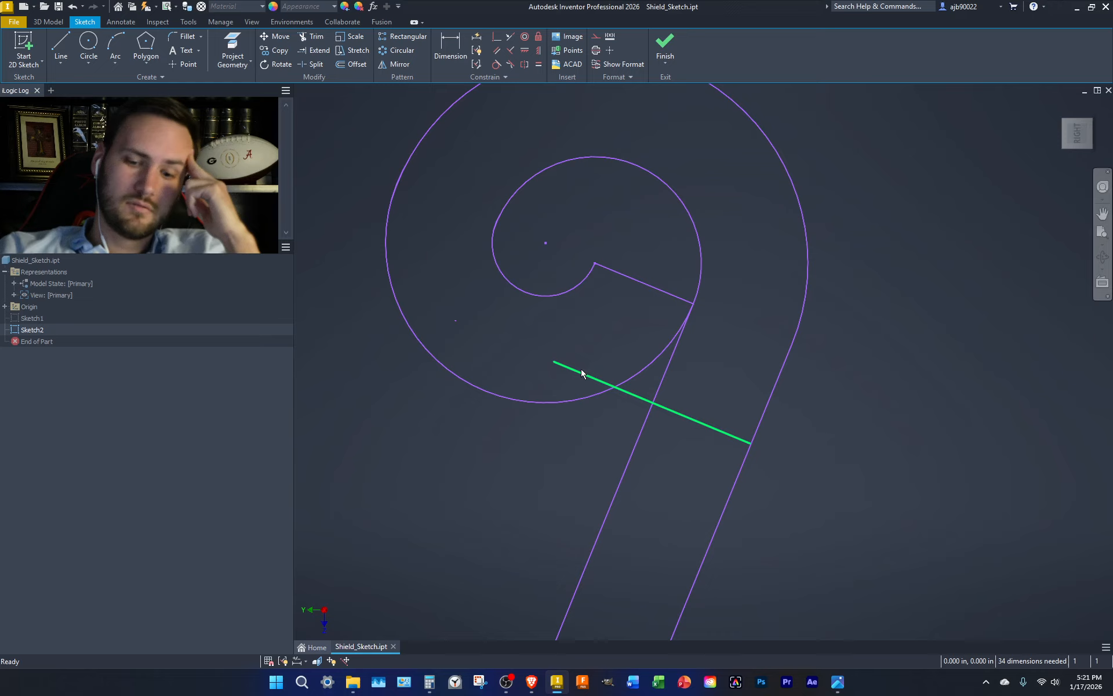
key("Delete")
- Draw a 0.078 in diameter circle centered on the end line's midpoint and passing through the small arc's end
scroll(559, 362, "up", 5)
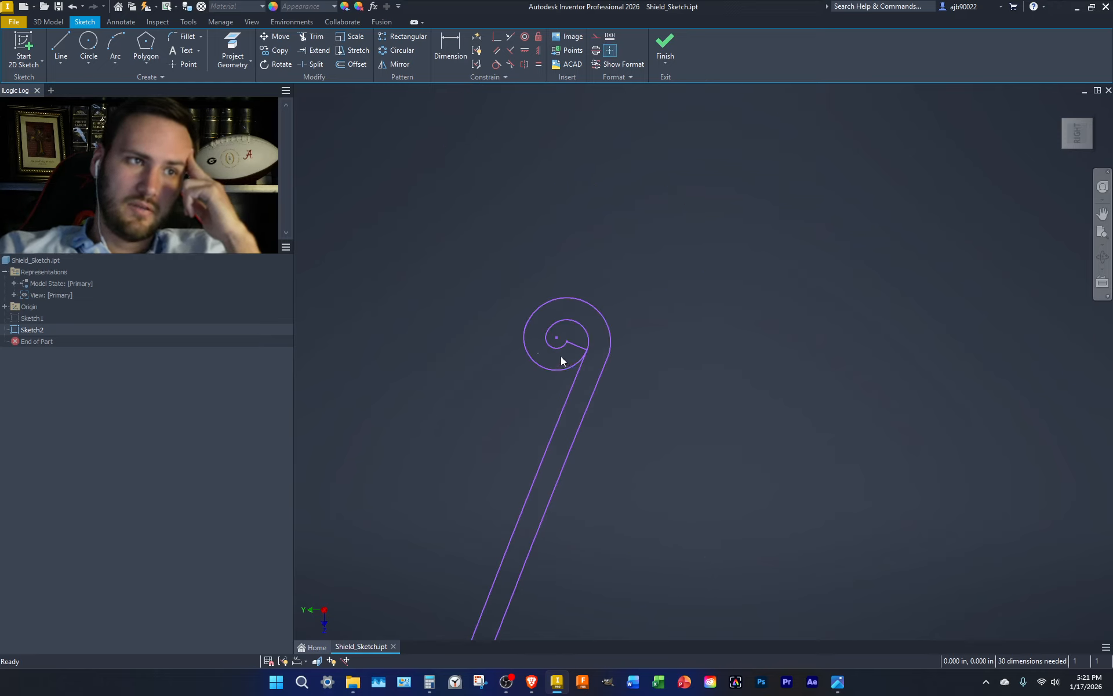
scroll(562, 357, "down", 6)
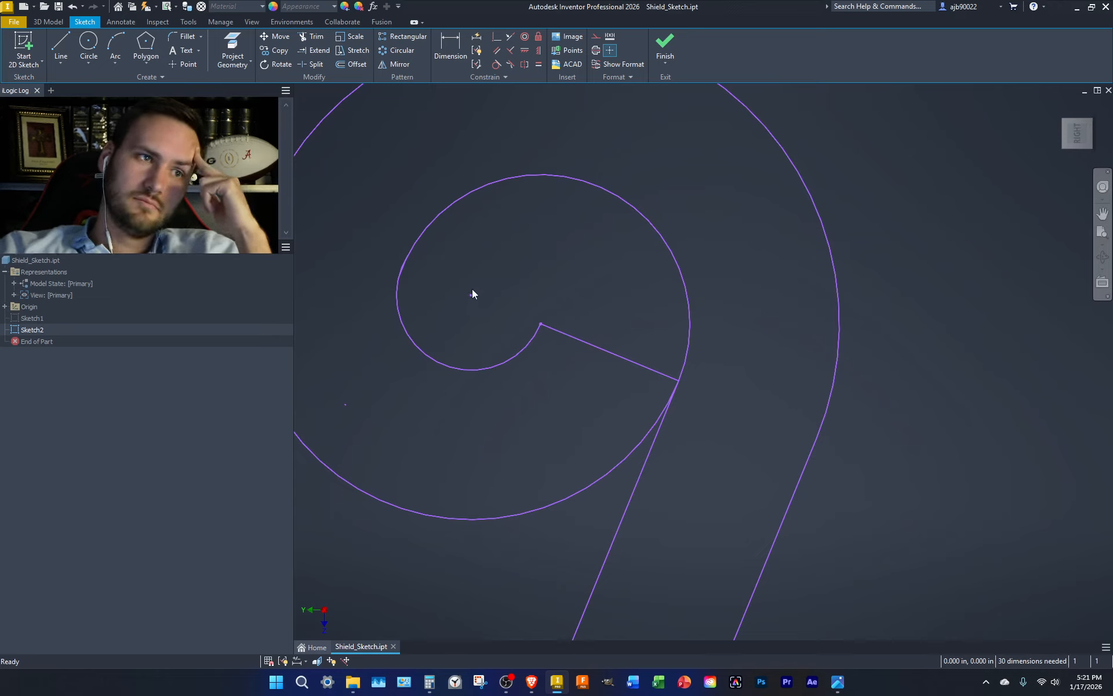
scroll(644, 255, "up", 8)
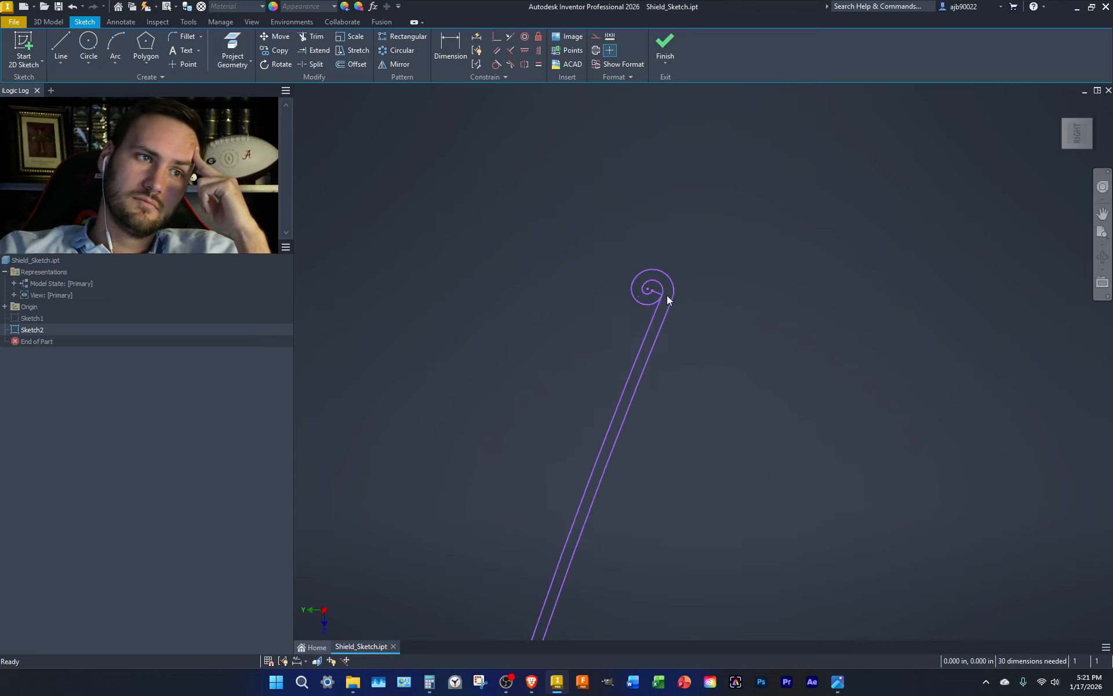
scroll(667, 298, "down", 3)
scroll(656, 285, "down", 4)
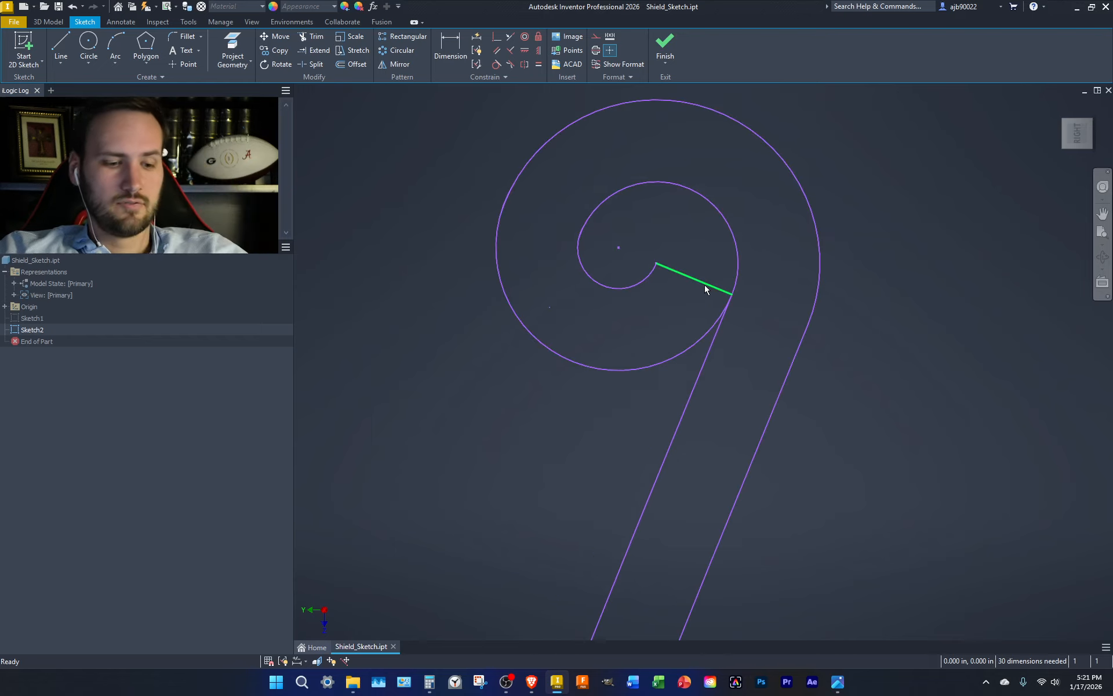
key("c")
left_click(694, 279)
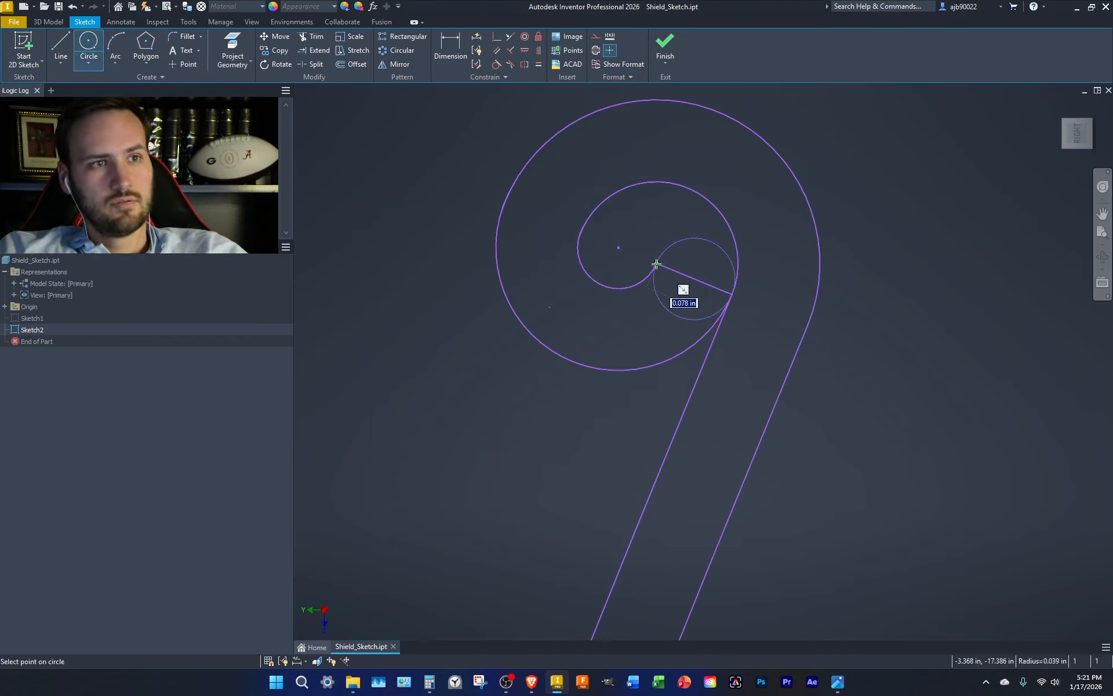
left_click(656, 263)
- Trim the new circle's lower half and delete the straight end line, leaving a rounded tip on the curl
key("x")
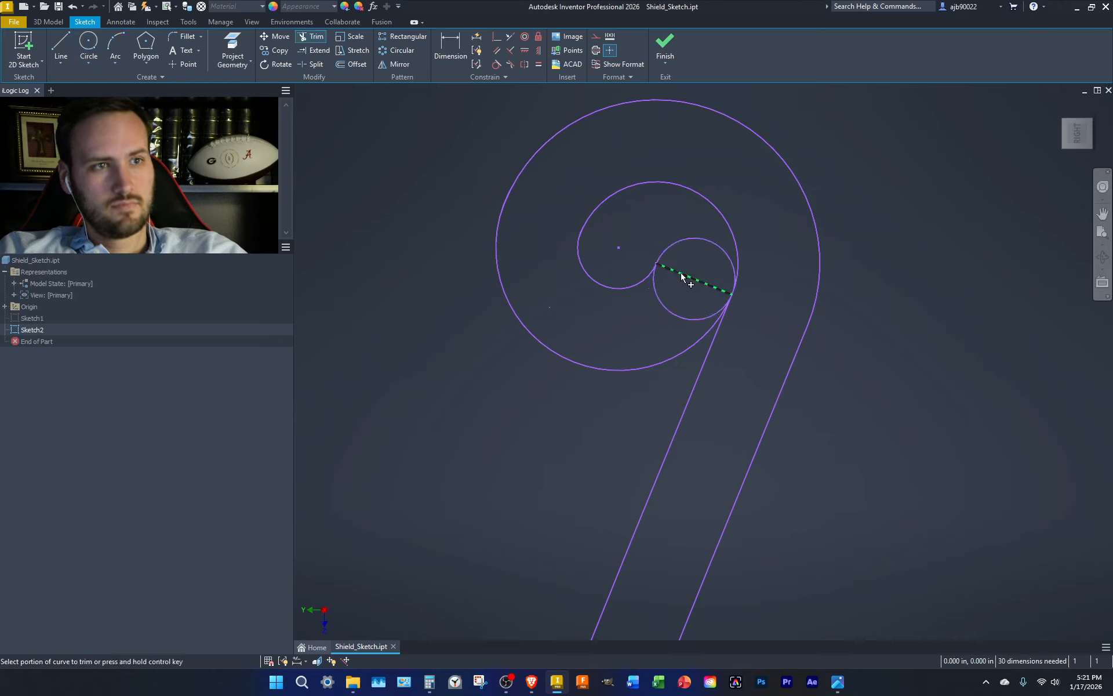
left_click(659, 305)
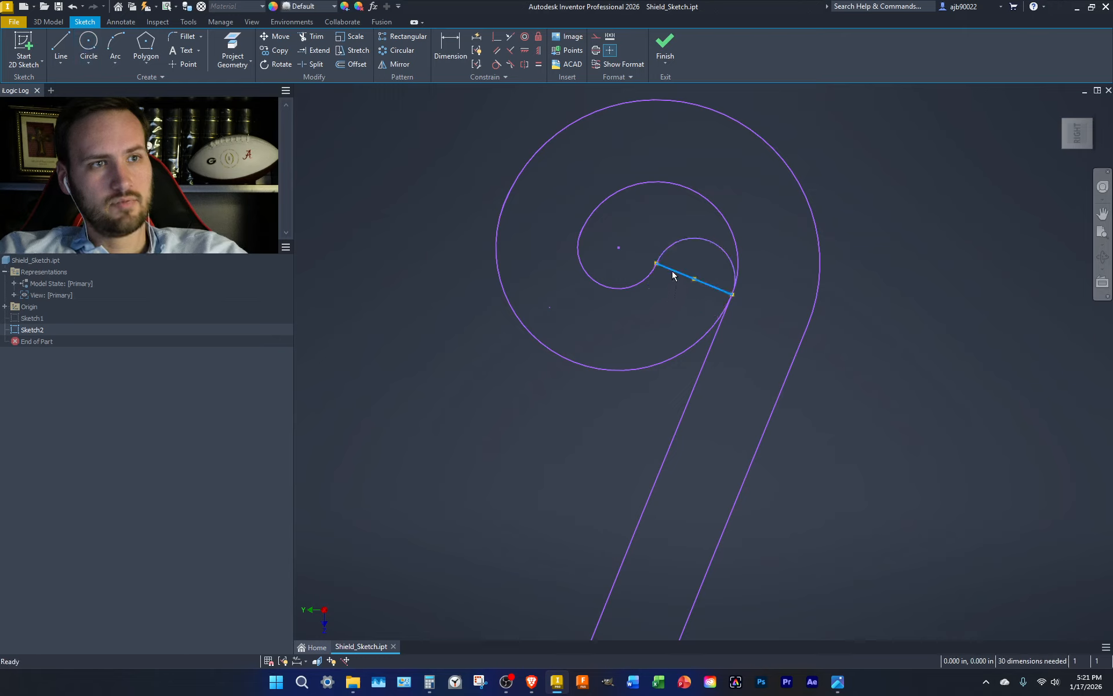
left_click(671, 271)
key("Escape")
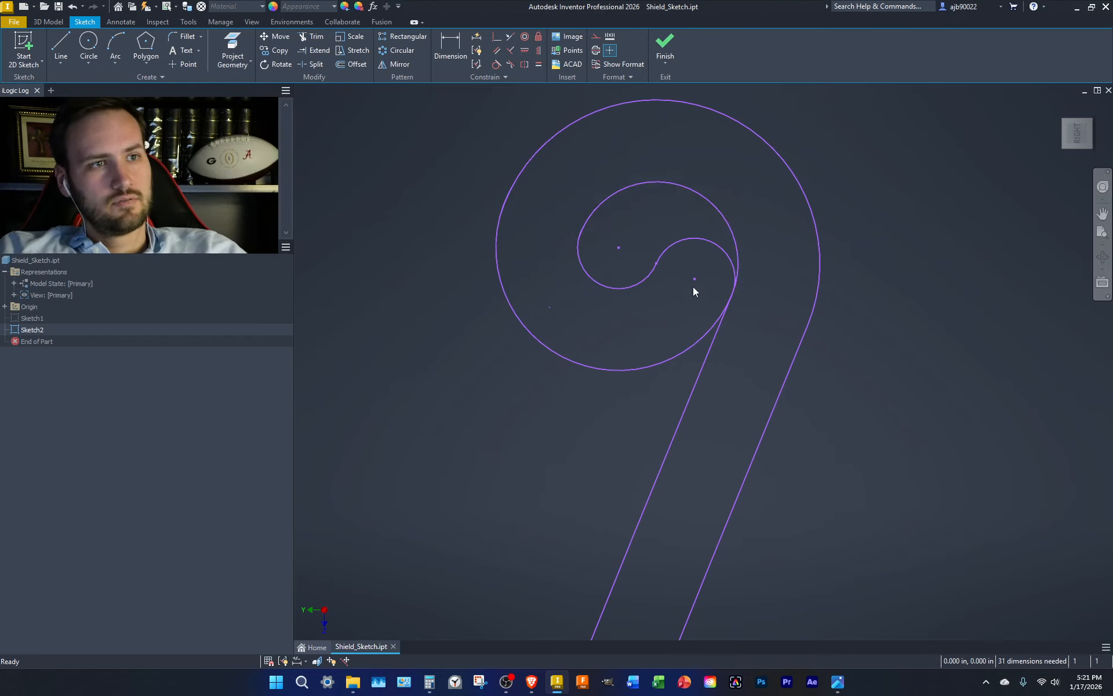
- Finish the side-profile sketch and turn the model to the top view
scroll(690, 300, "down", 5)
mouse_move(690, 299)
middle_mouse_down()
mouse_move(870, 211)
mouse_move(887, 141)
middle_mouse_up()
scroll(902, 238, "down", 3)
scroll(823, 179, "down", 3)
middle_click_drag(823, 179, 736, 251)
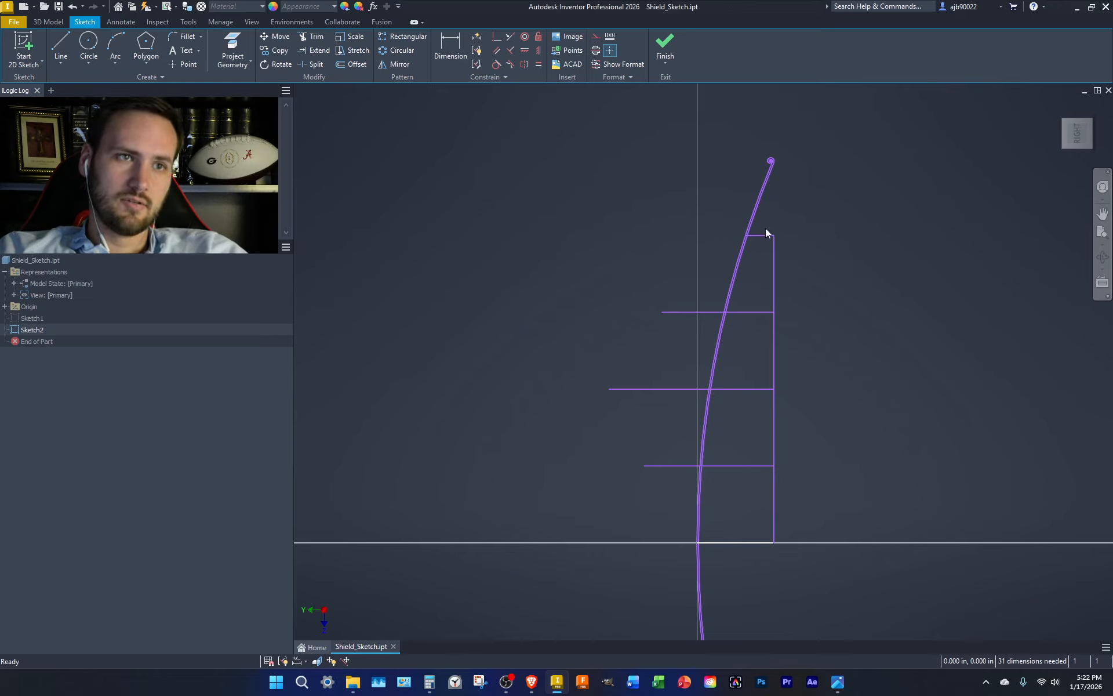
scroll(747, 226, "up", 2)
scroll(750, 225, "down", 3)
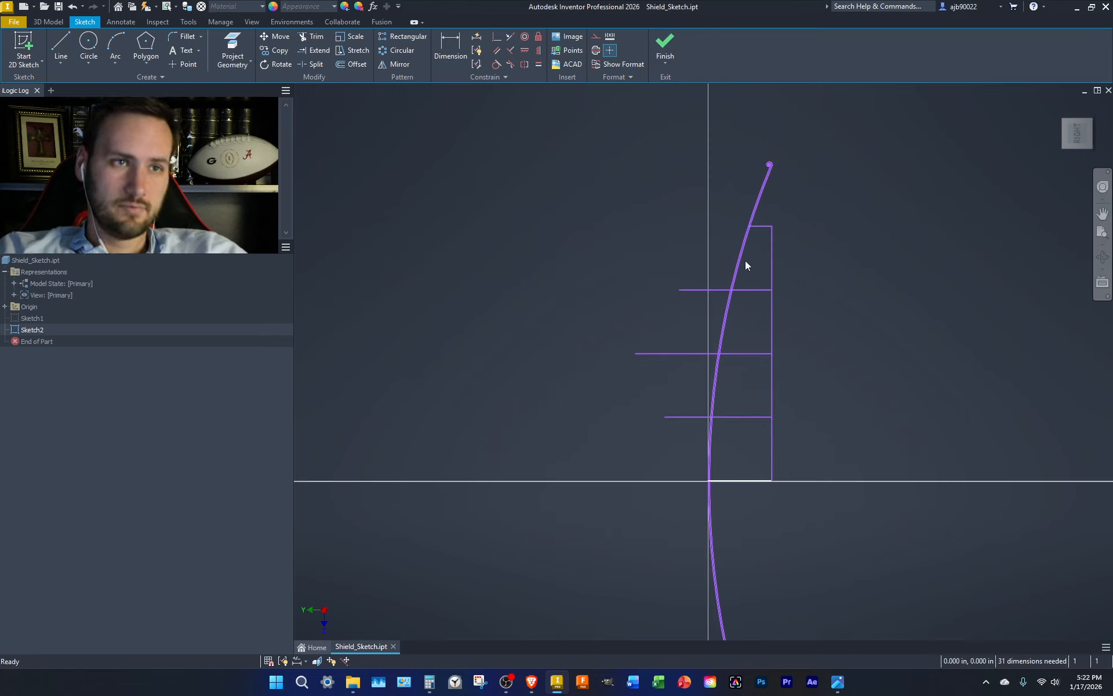
left_click(665, 47)
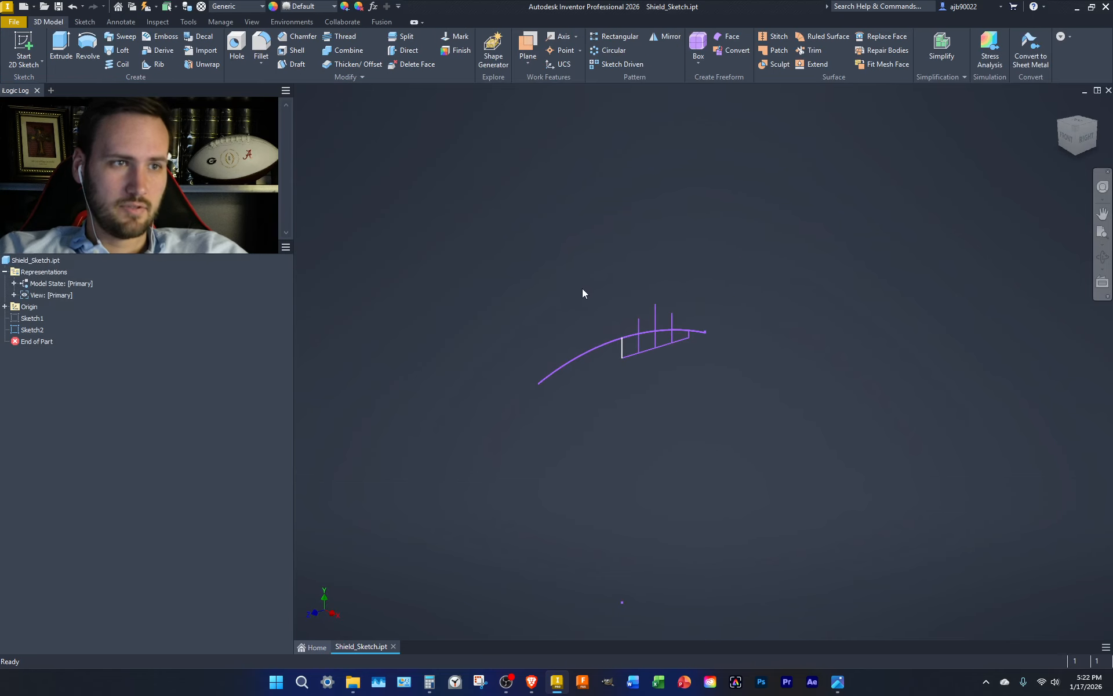
left_click(1080, 126)
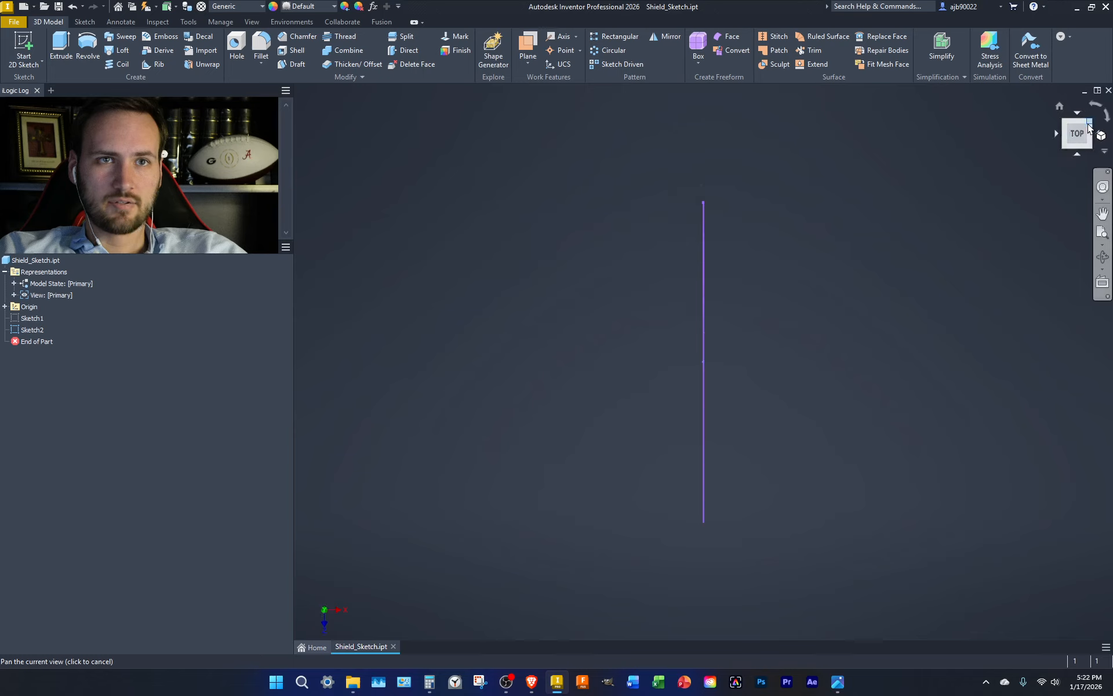